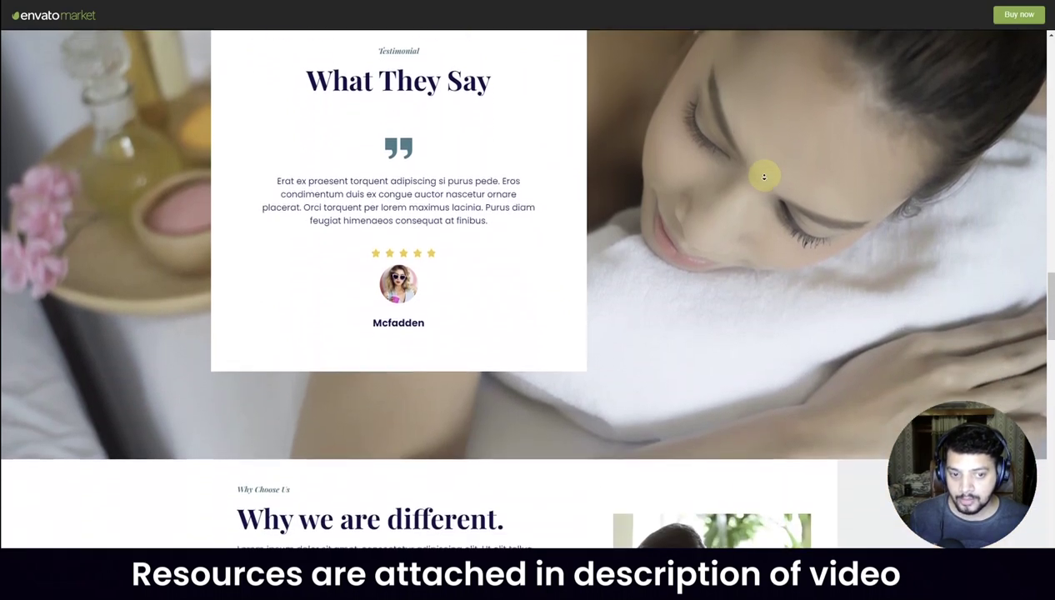
middle_click(764, 176)
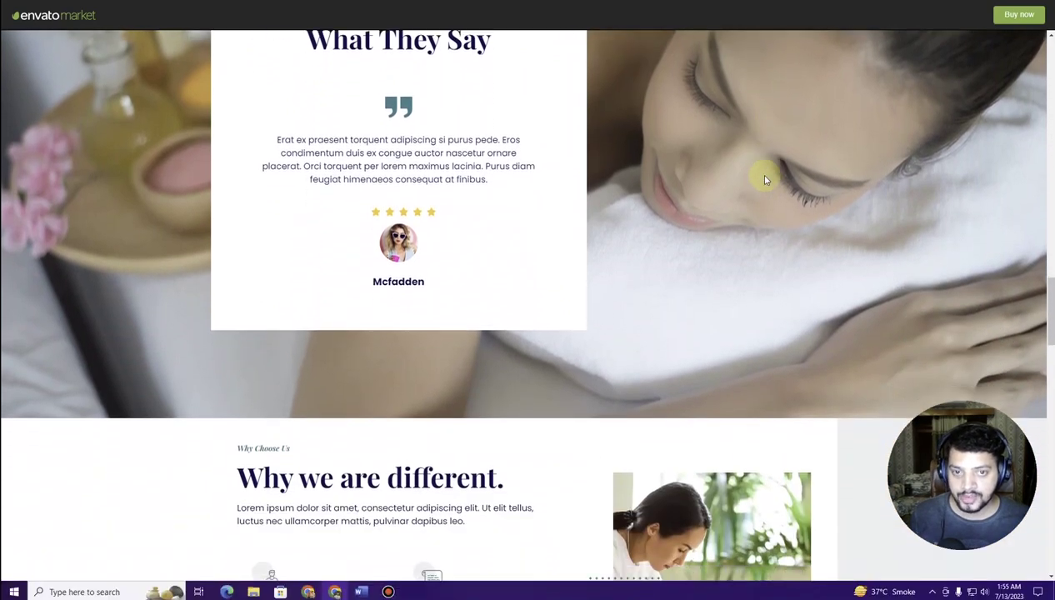
key(alt+Tab)
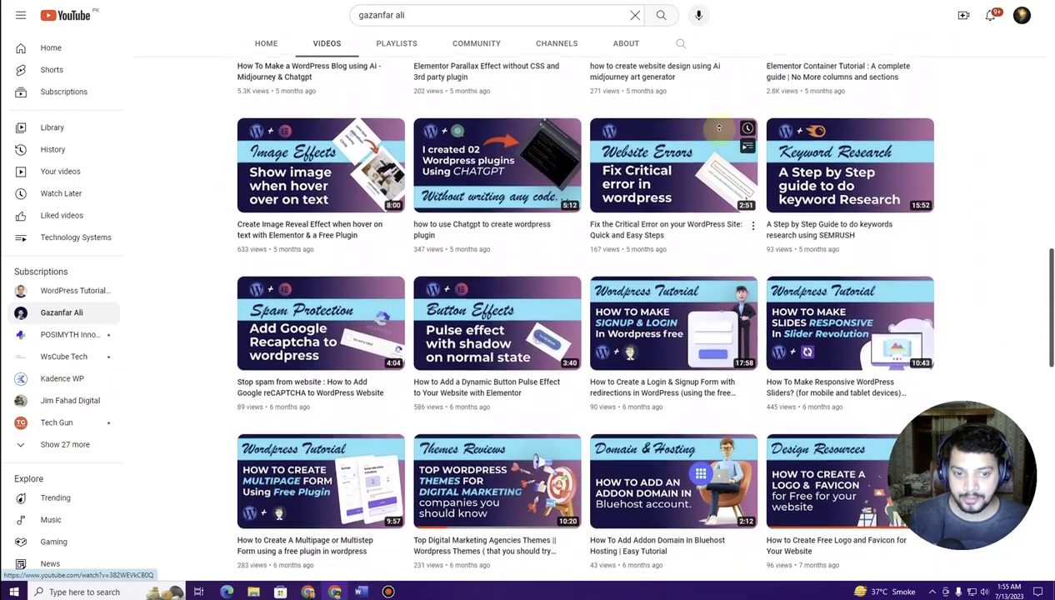
scroll(706, 204, up, 7)
scroll(715, 109, up, 7)
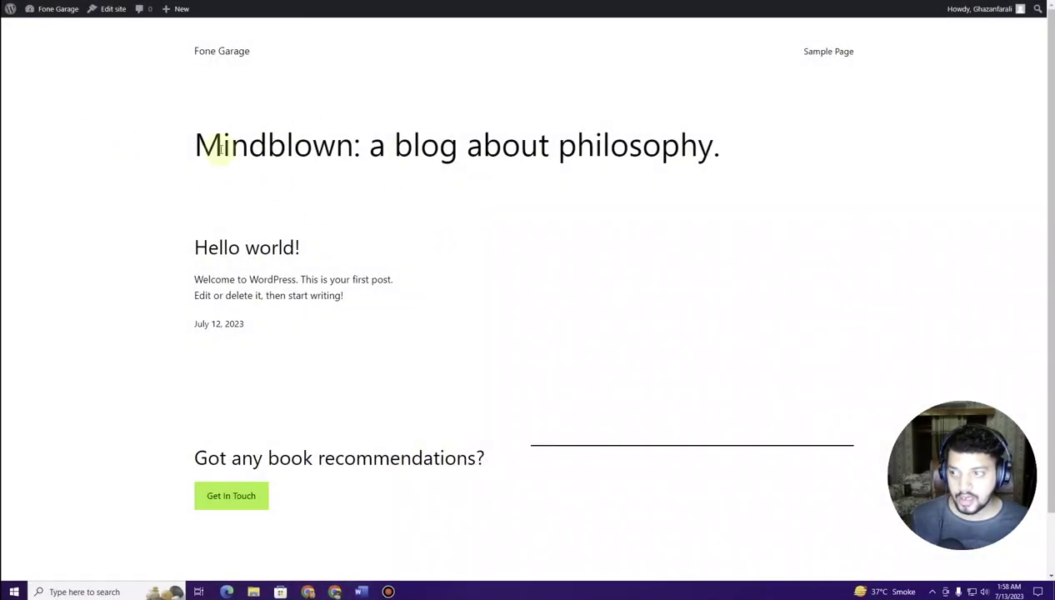
scroll(207, 200, down, 2)
scroll(207, 200, up, 2)
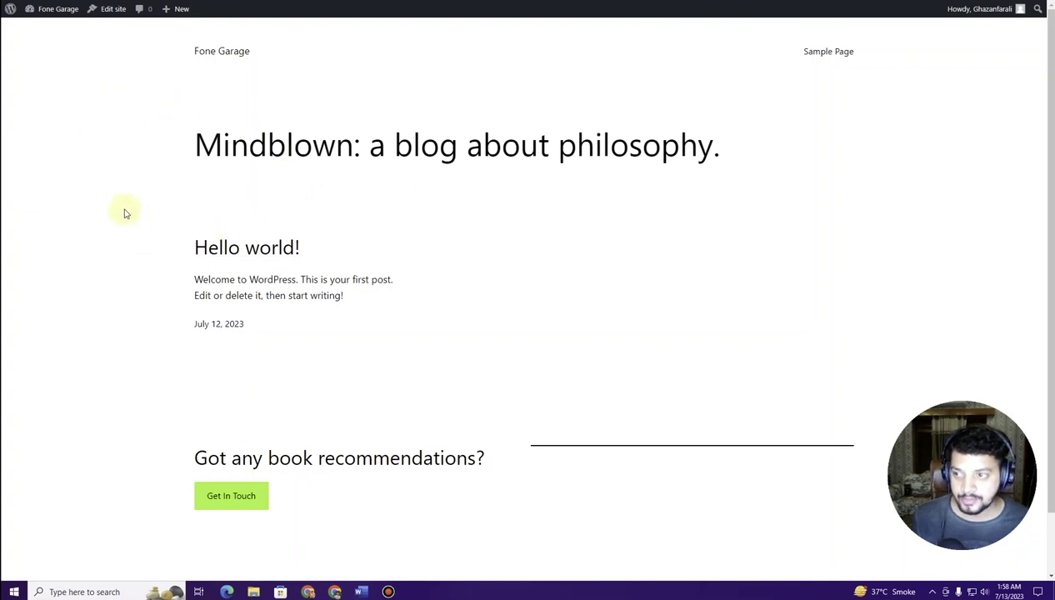
Step: Install the Hello Elementor theme from the popular themes in the site's admin dashboard and activate it
mouse_move(58, 10)
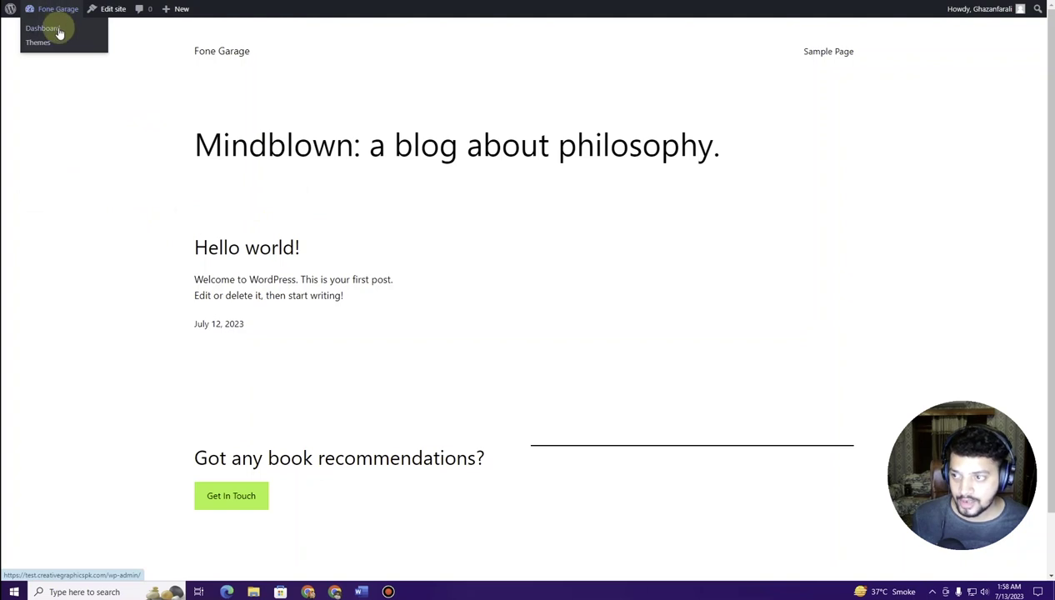
click(59, 33)
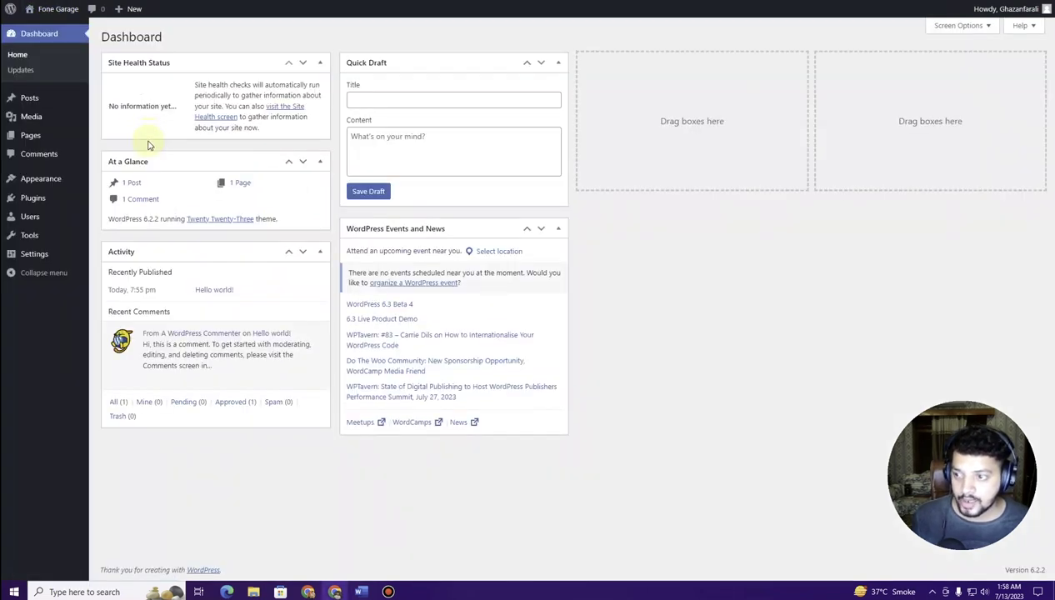
mouse_move(56, 180)
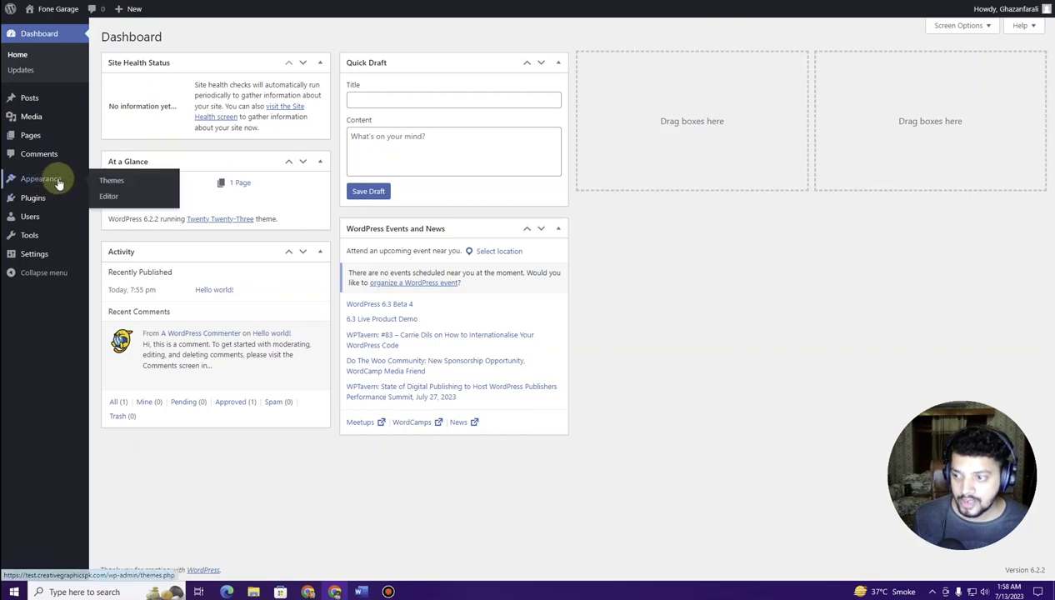
click(115, 183)
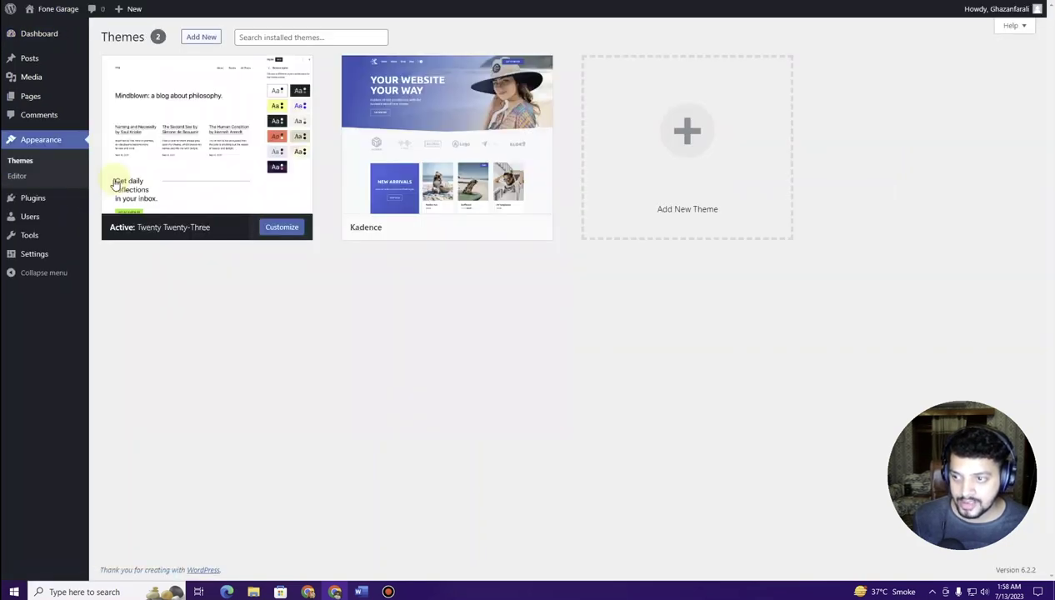
click(208, 38)
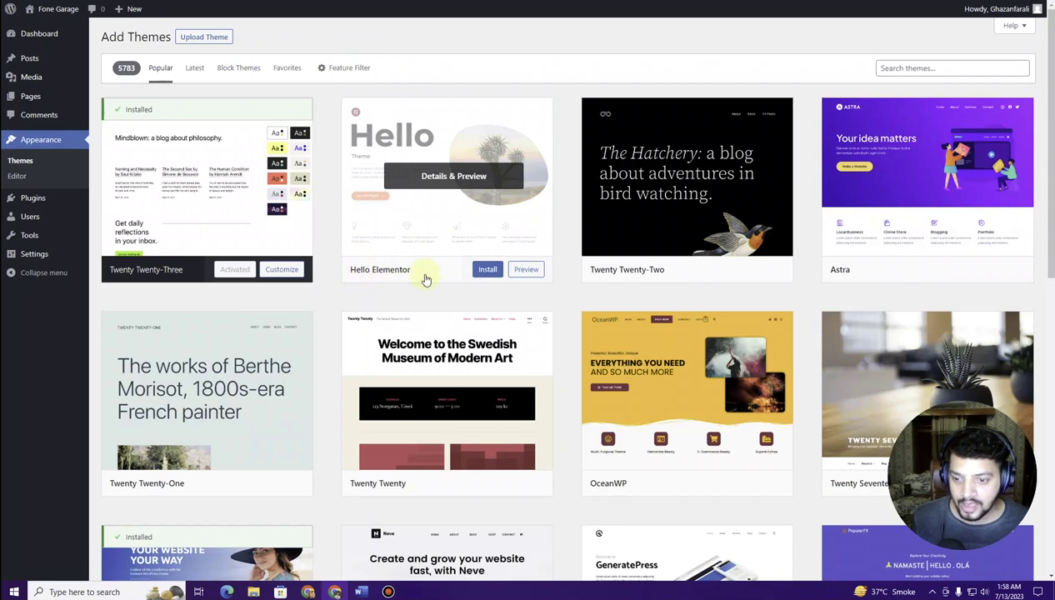
click(489, 270)
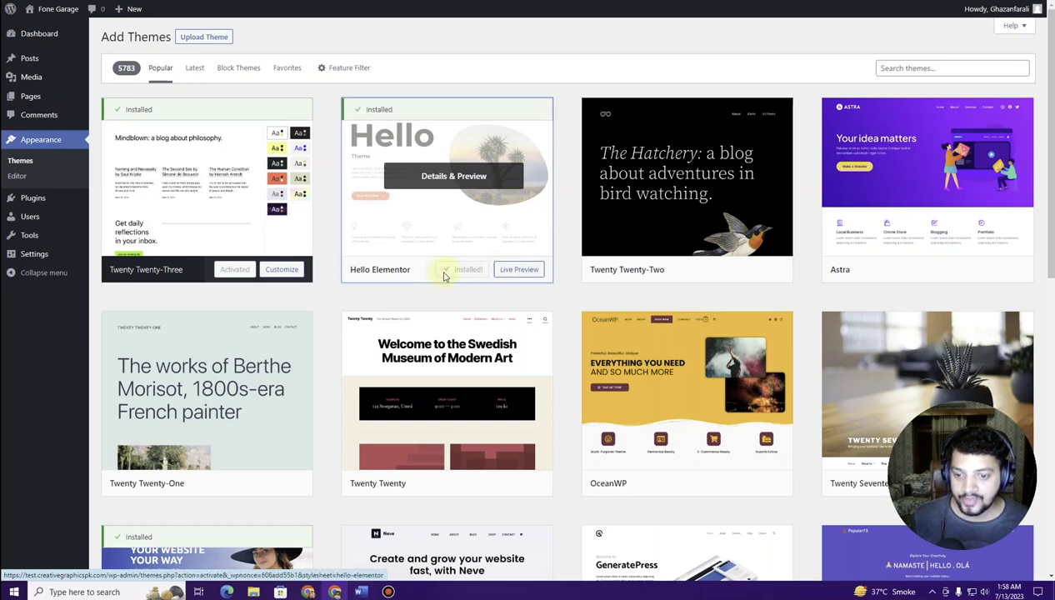
click(467, 270)
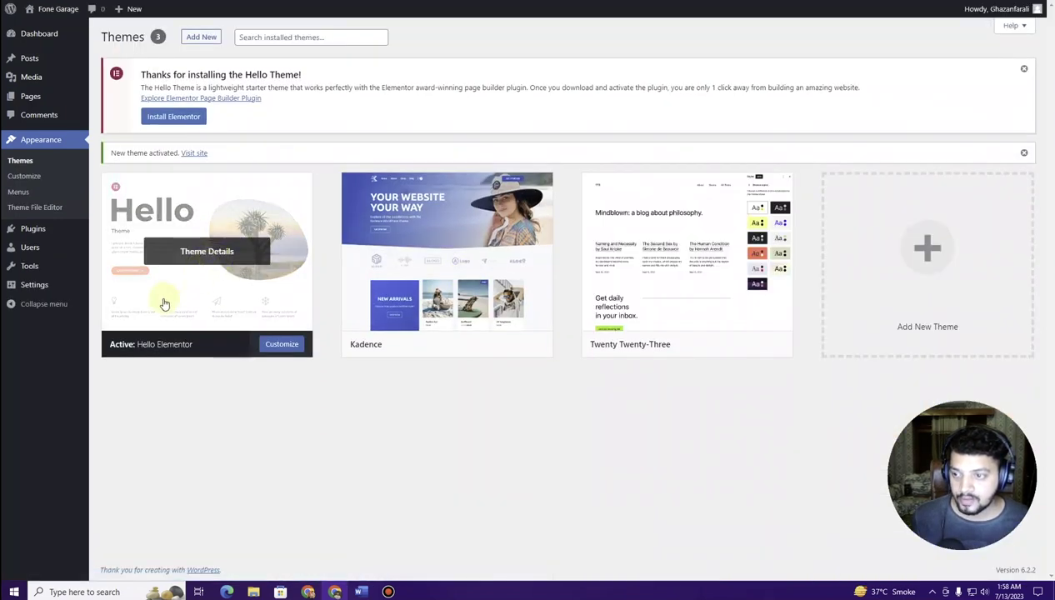
Step: Install and activate the Elementor plugin suggested by the Hello theme, then close its account setup wizard
click(177, 118)
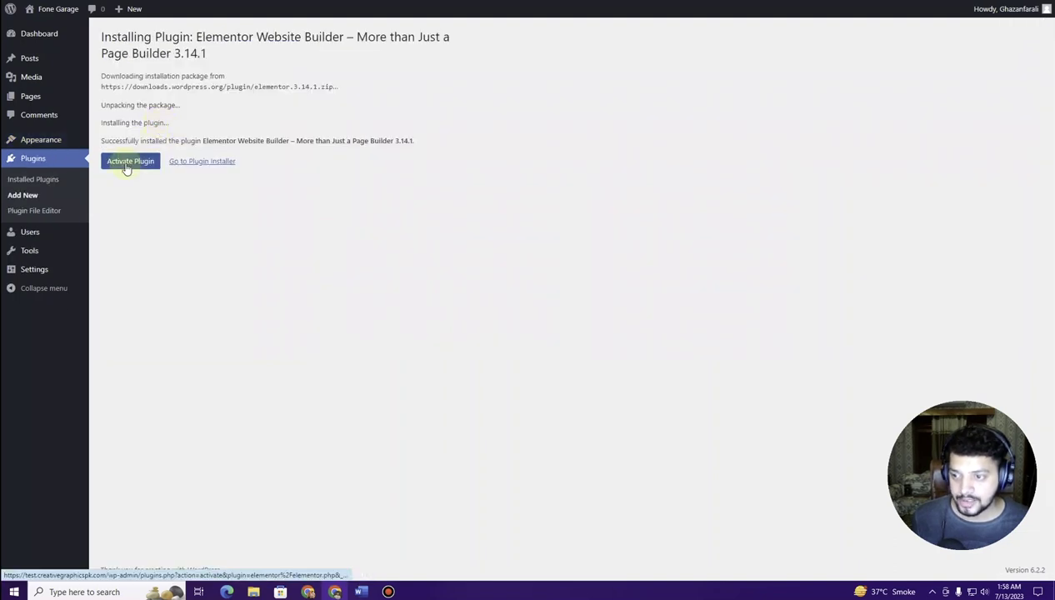
click(127, 168)
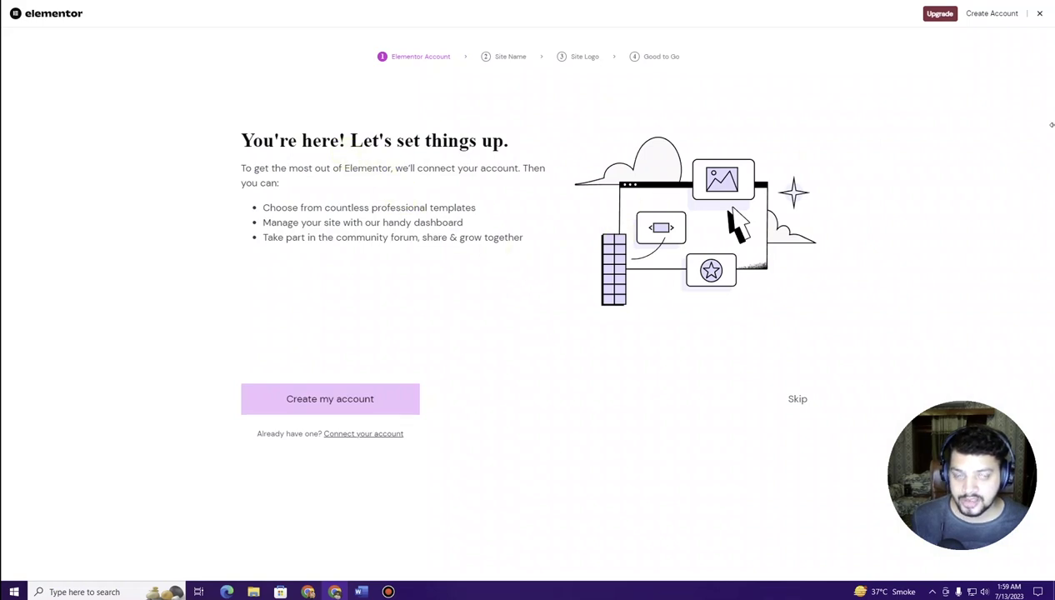
click(1039, 14)
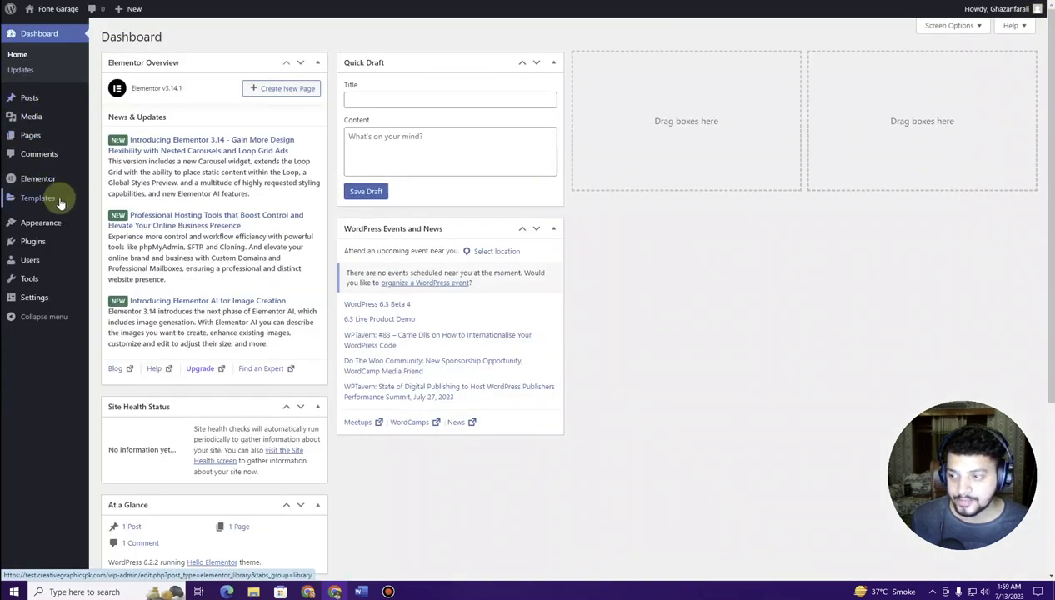
Step: Search the plugin directory for "envato elements", then install and activate the Envato Elements plugin
click(47, 245)
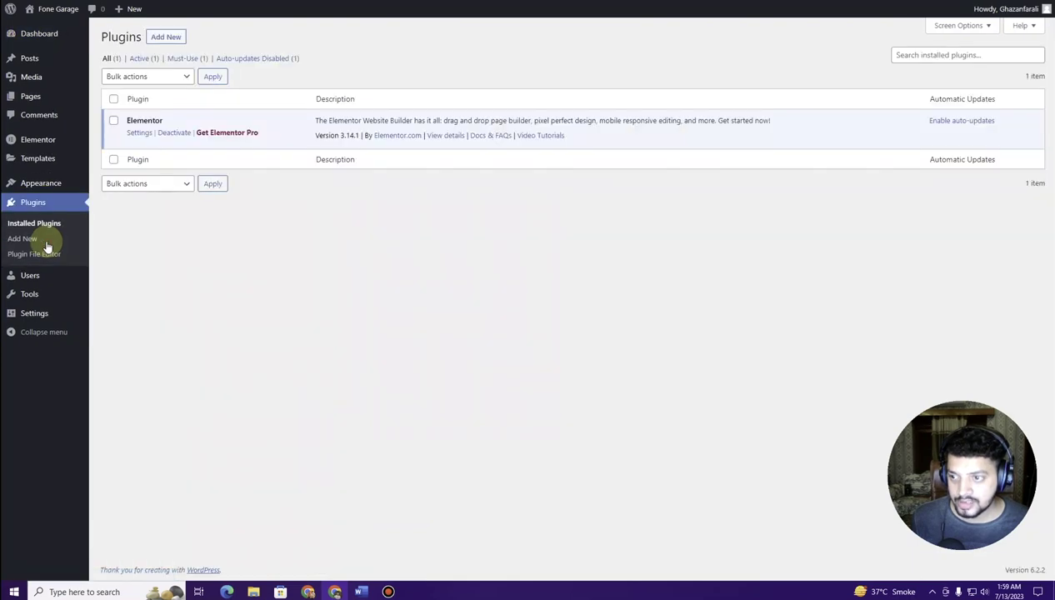
click(175, 40)
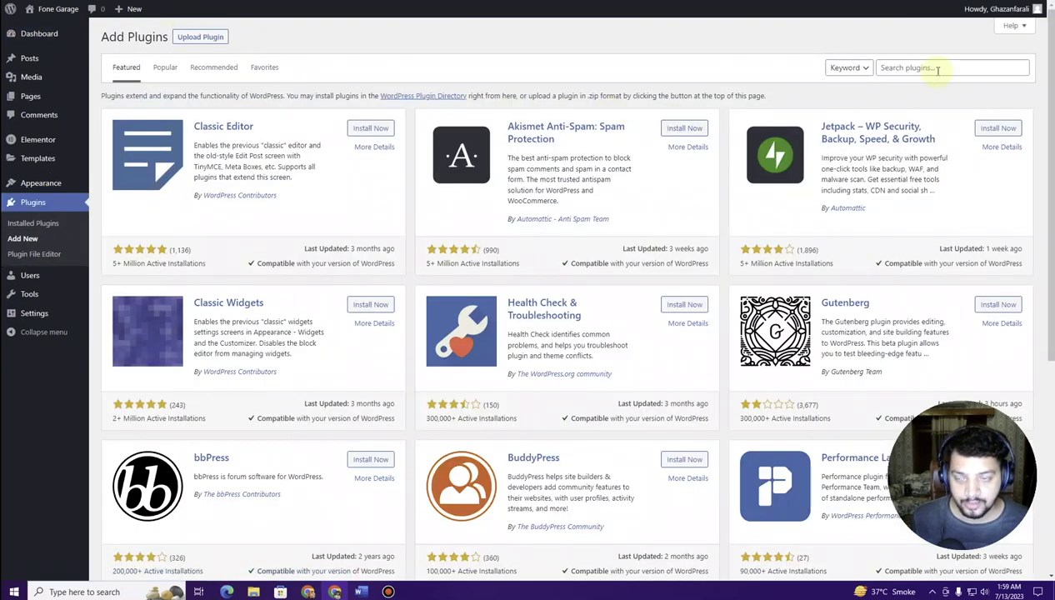
click(937, 71)
text(e)
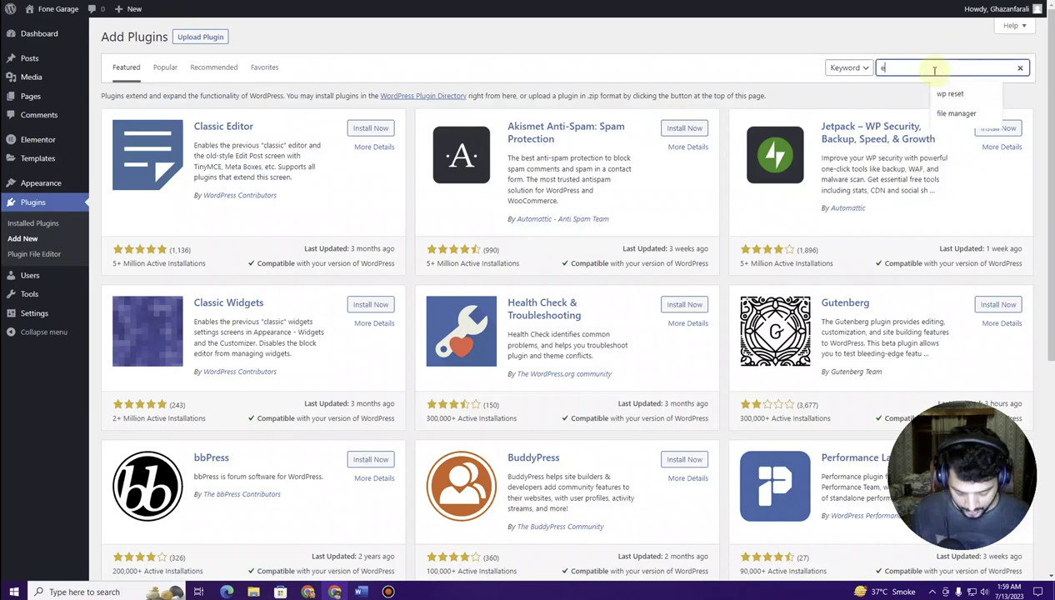
text(nvato el)
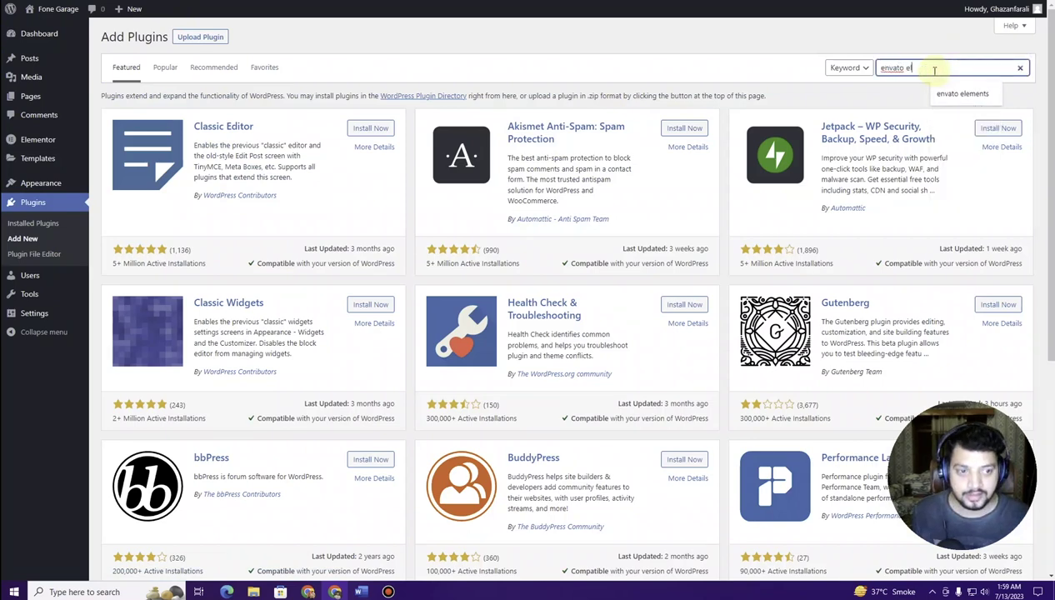
text(ements)
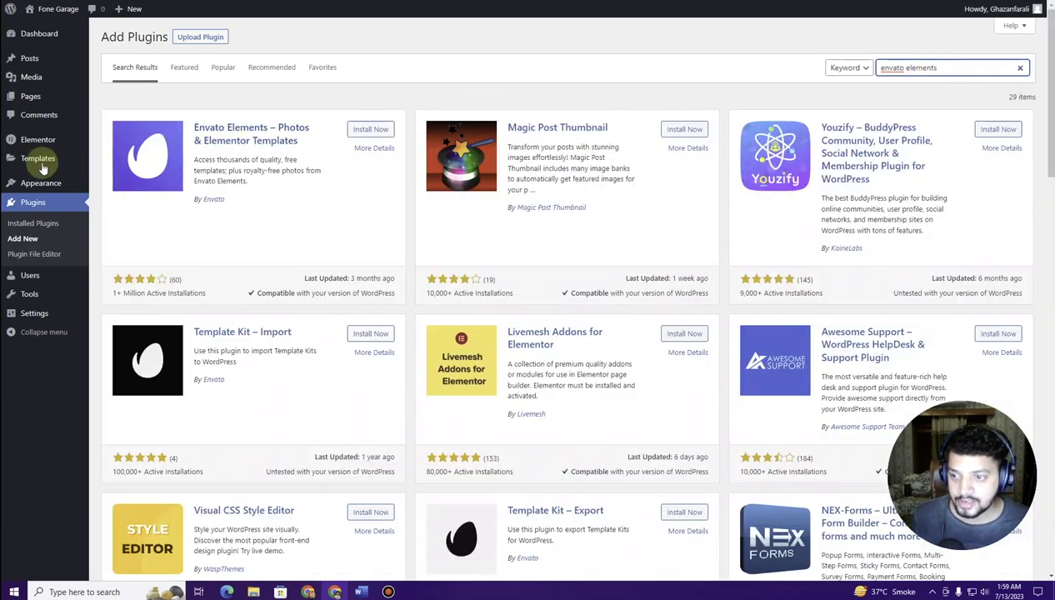
click(359, 132)
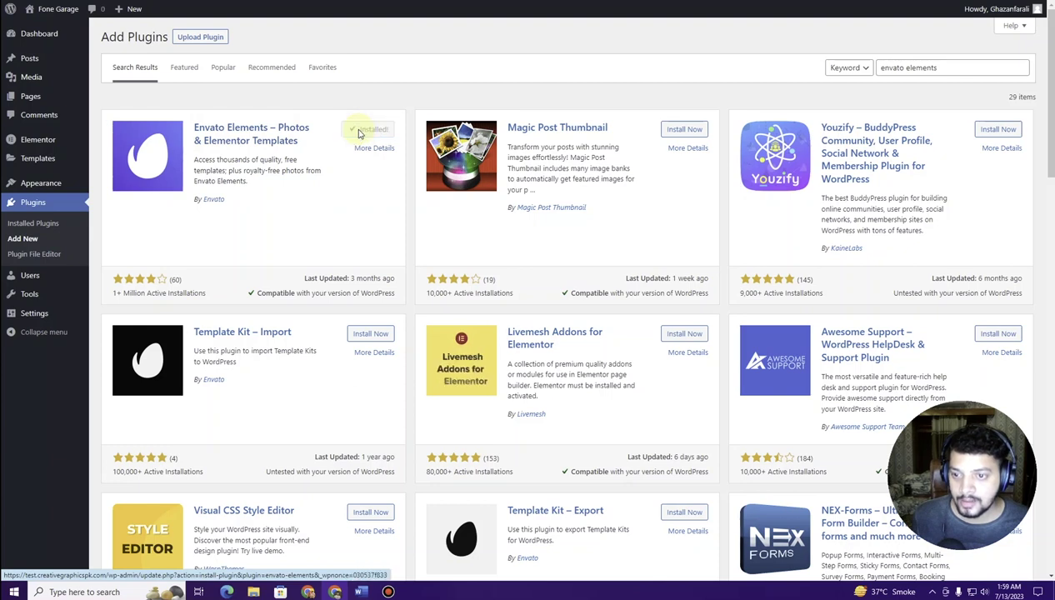
click(375, 131)
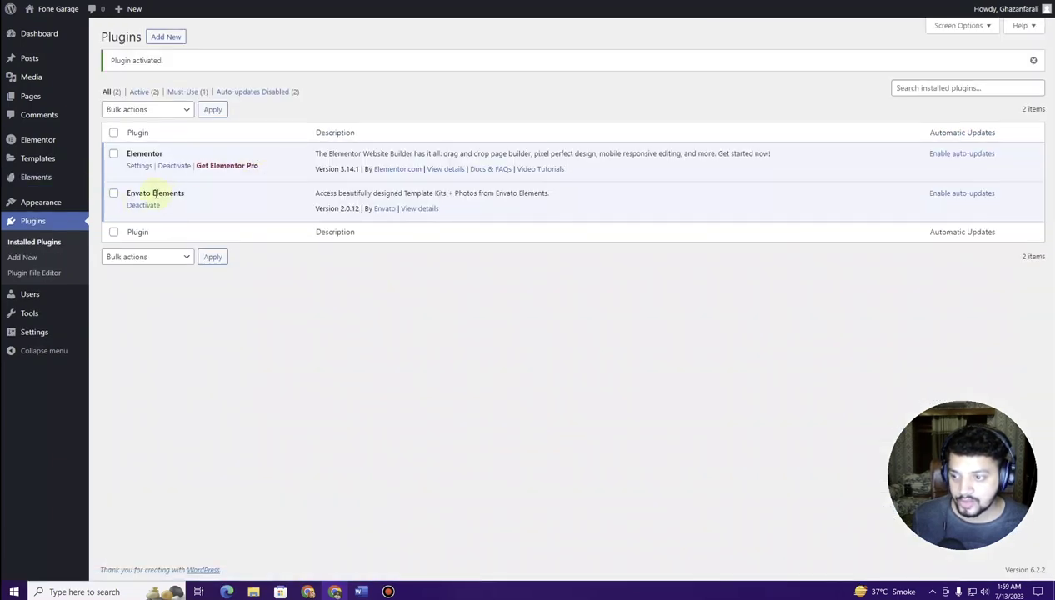
Step: Upload the anjani-spa-beauty Elementor template ZIP file to the installed template kits of Envato Elements
mouse_move(16, 184)
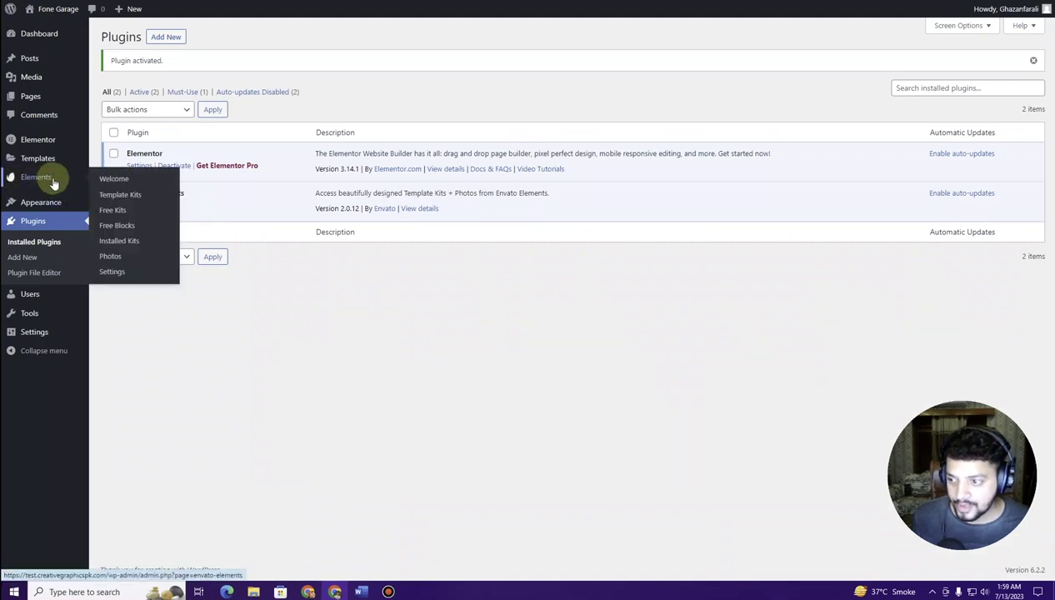
click(142, 241)
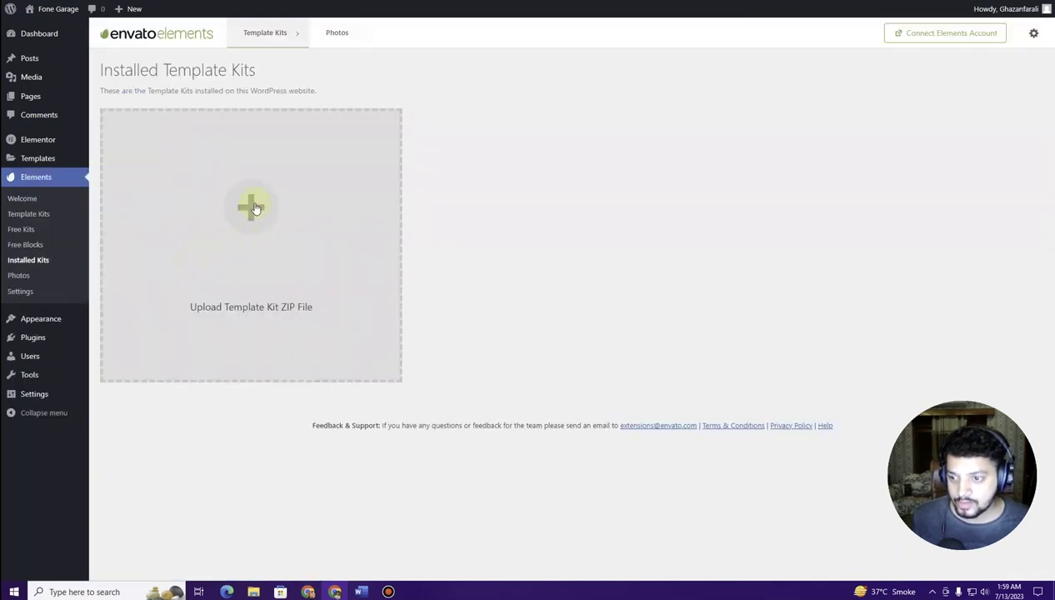
click(256, 207)
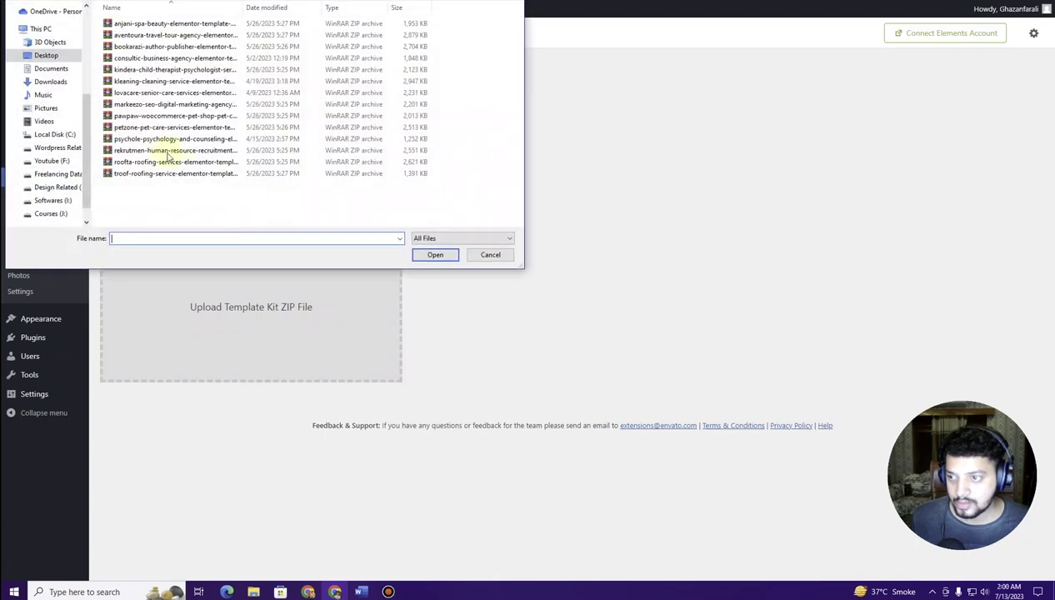
click(154, 24)
double_click(155, 25)
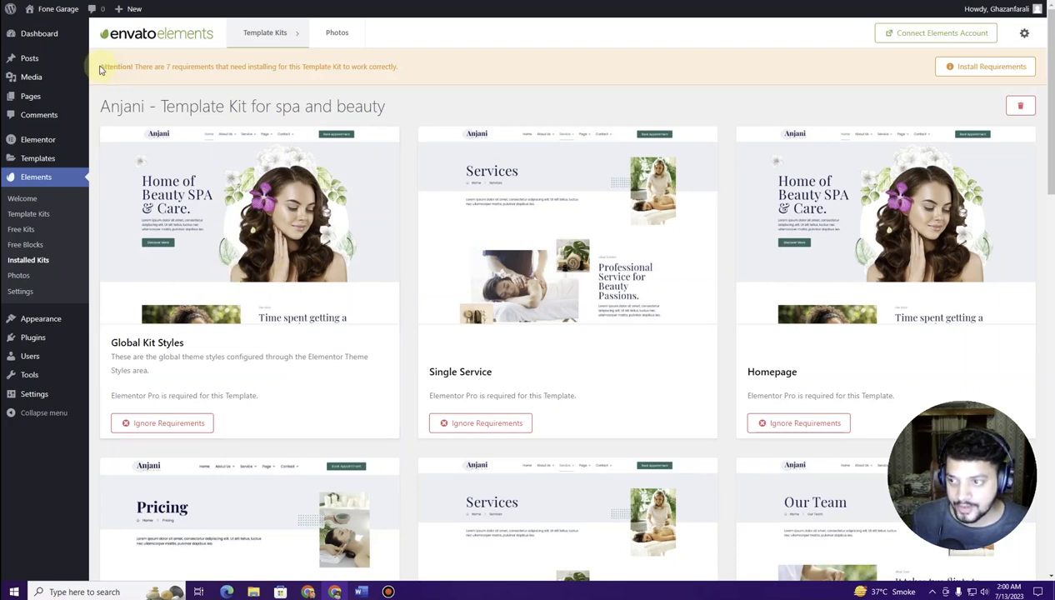
Step: Install all missing requirements of the Anjani template kit except Elementor Pro, then check which requirement is still outstanding
drag(99, 69, 417, 72)
click(467, 77)
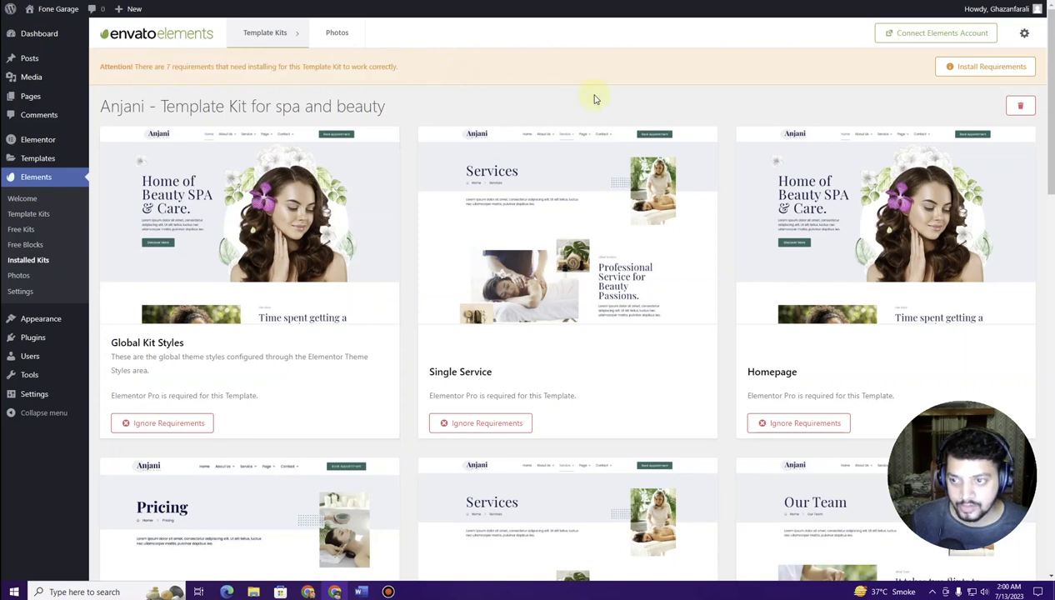
click(975, 77)
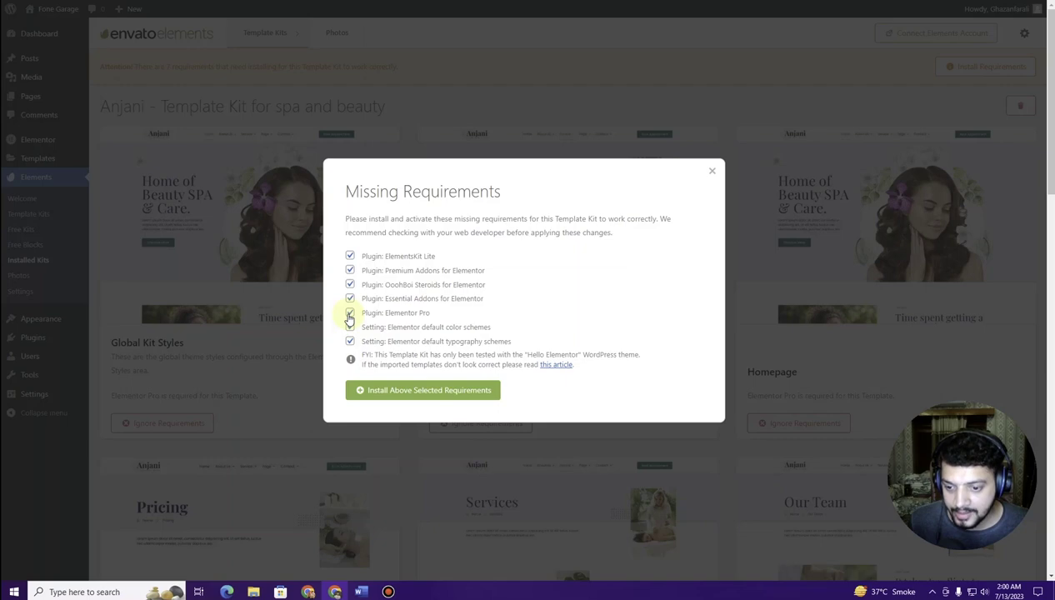
click(350, 313)
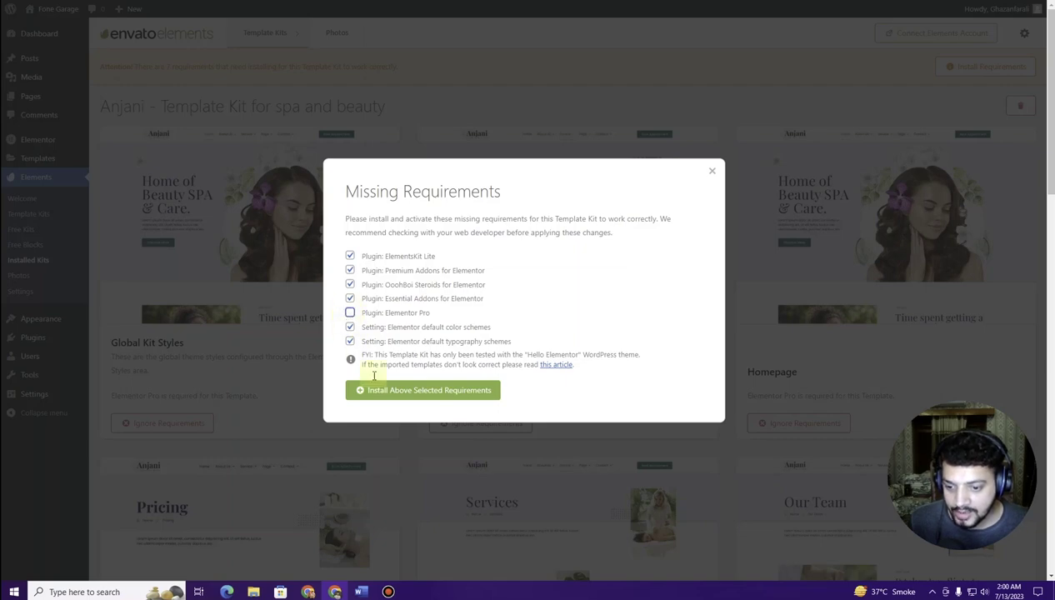
click(422, 391)
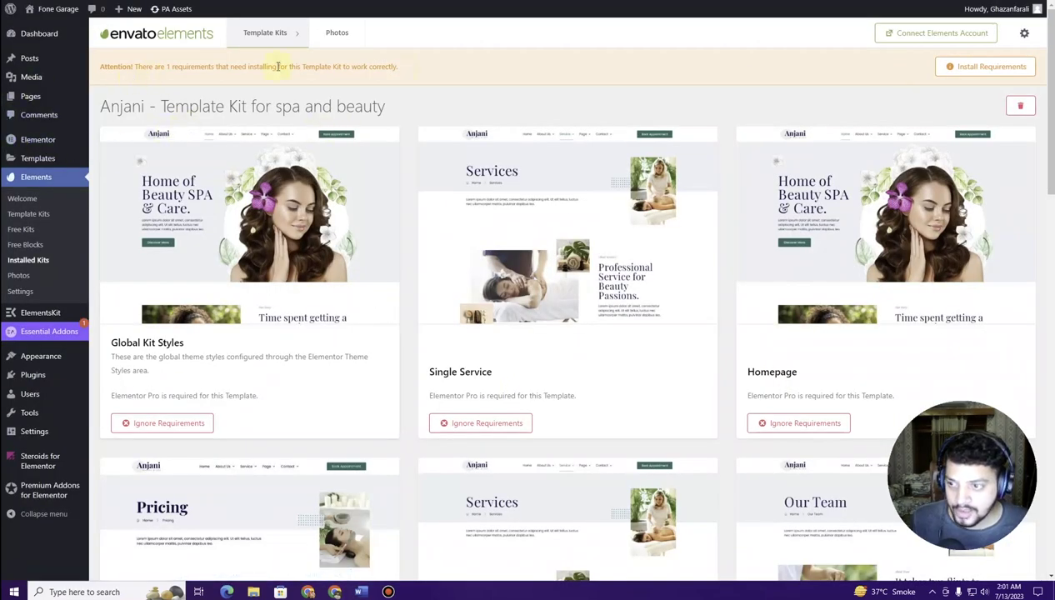
click(960, 67)
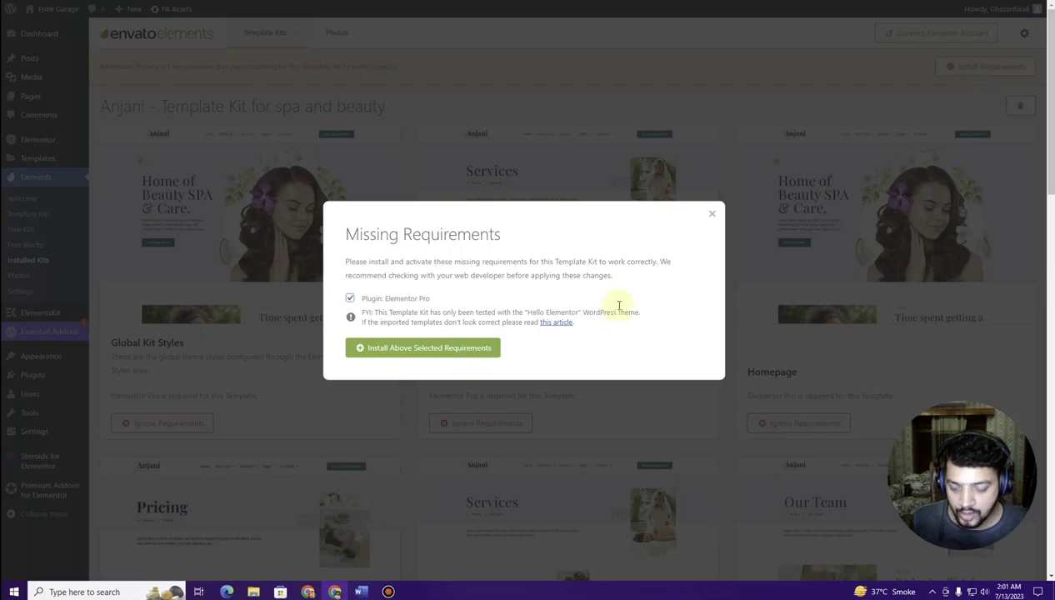
click(713, 215)
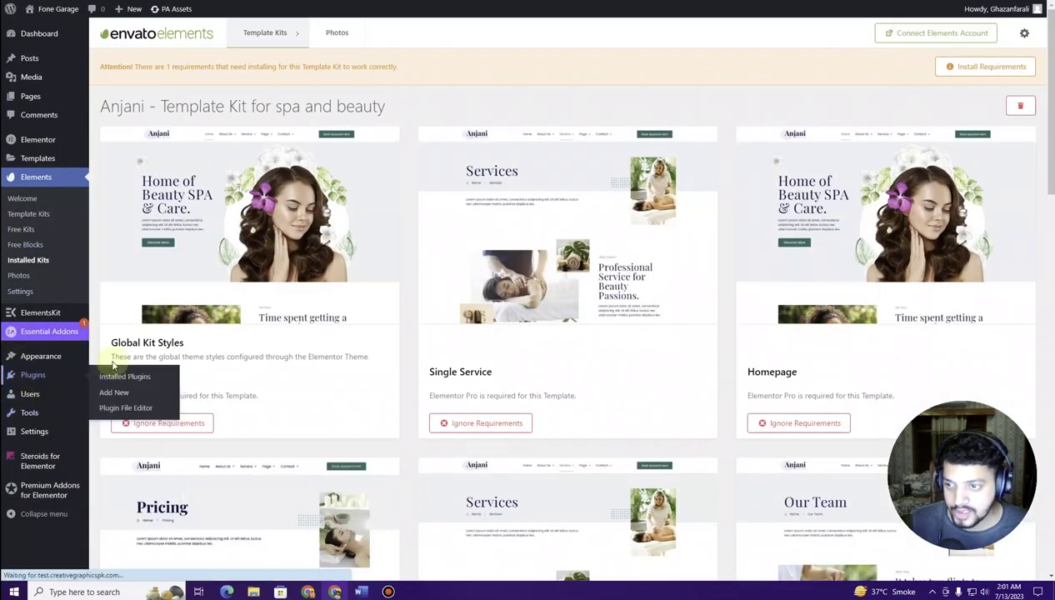
Step: Upload the elementor-pro ZIP file from the Downloads folder as a new plugin and install it
click(115, 371)
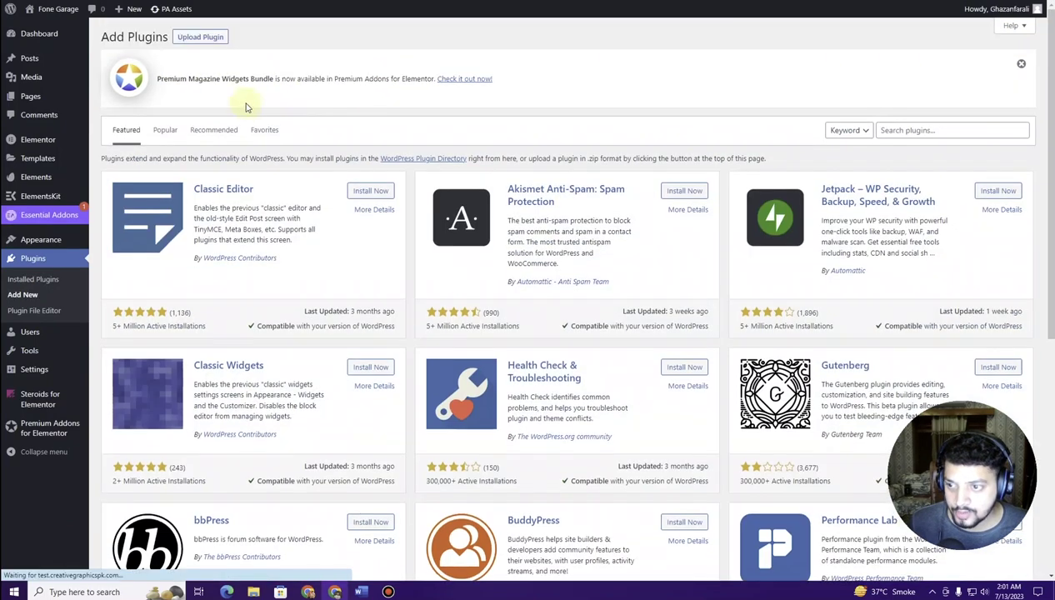
click(205, 37)
click(497, 206)
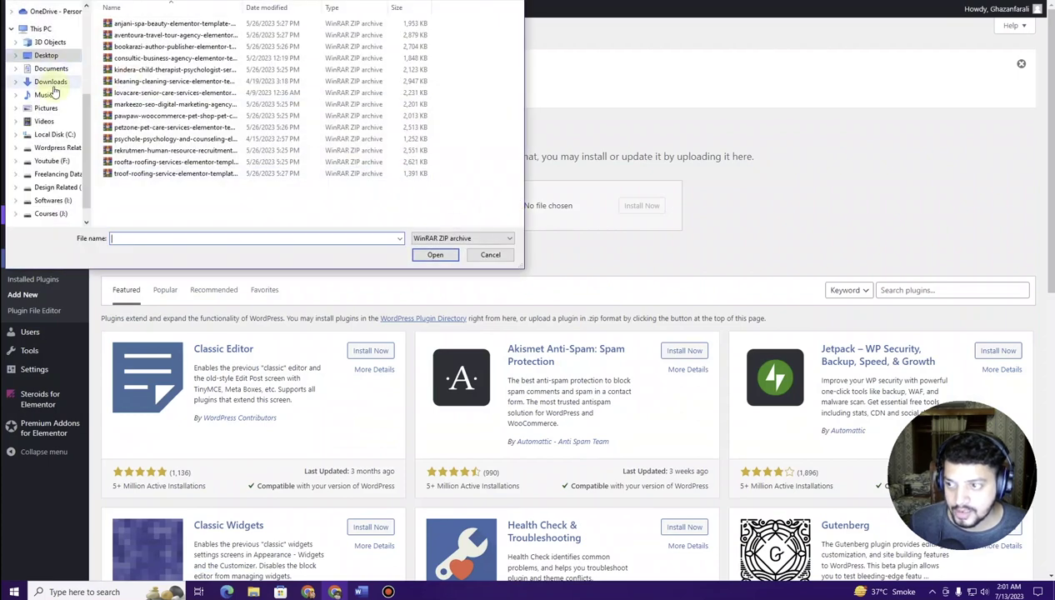
click(50, 81)
double_click(130, 55)
double_click(133, 24)
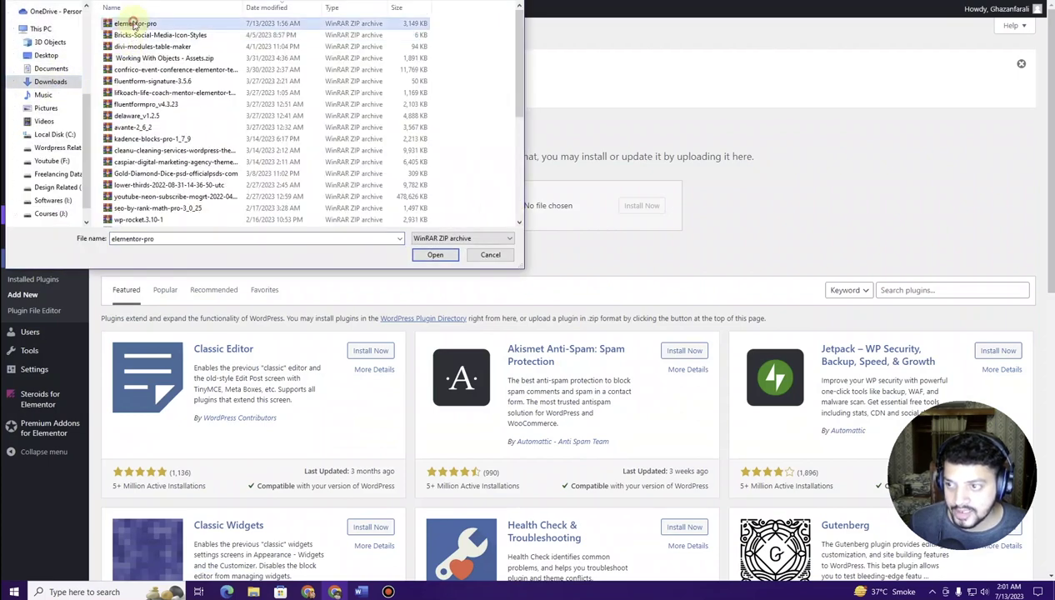
click(636, 206)
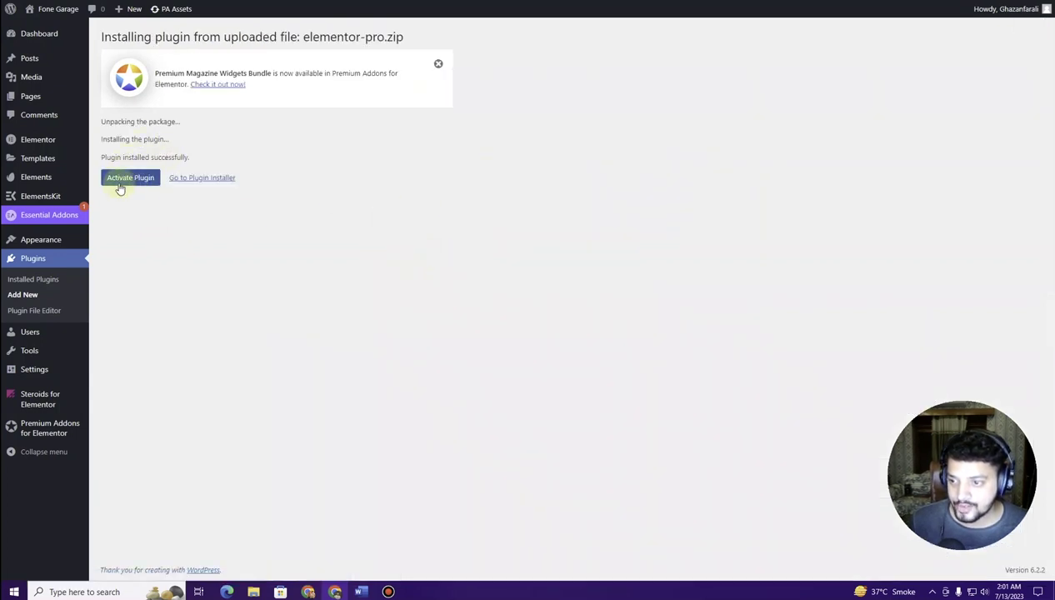
Step: Activate the uploaded Elementor Pro plugin and dismiss the notices above the plugin list
click(120, 182)
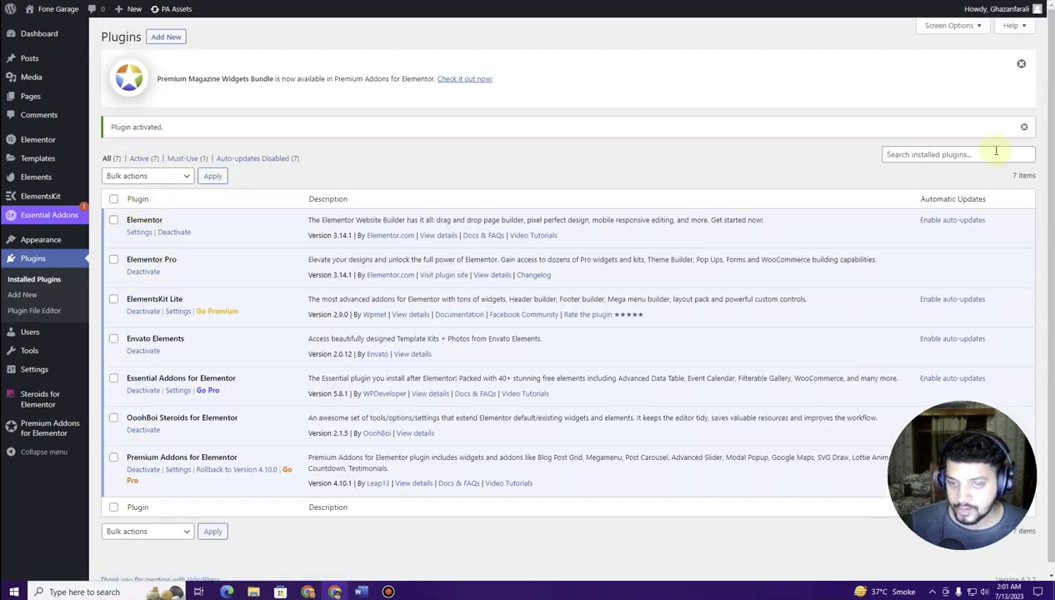
click(1022, 129)
click(1029, 64)
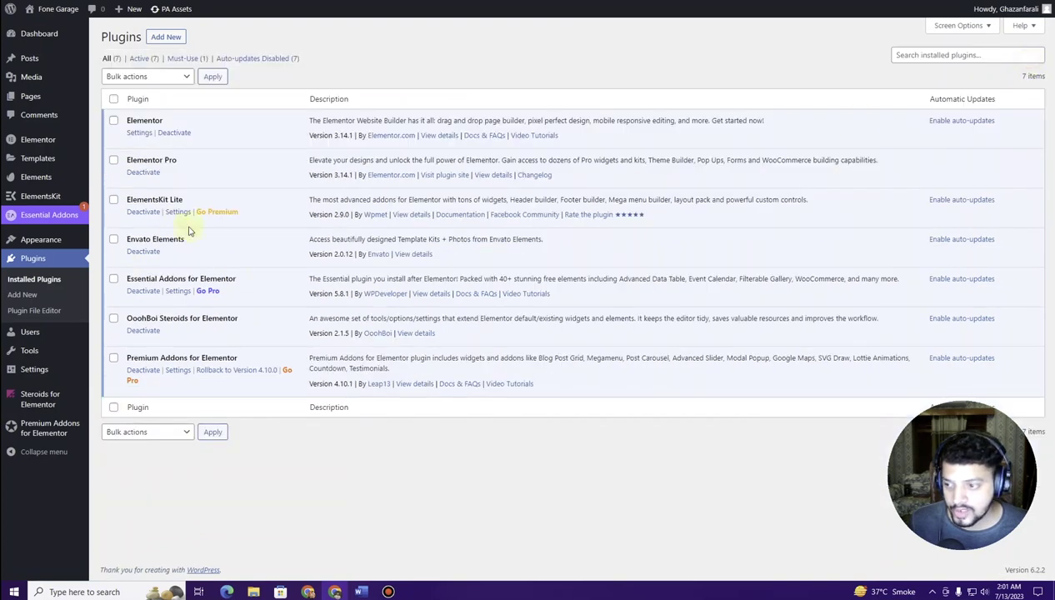
Step: Open the installed Anjani template kit in Envato Elements and import its Global Kit Styles template
mouse_move(36, 176)
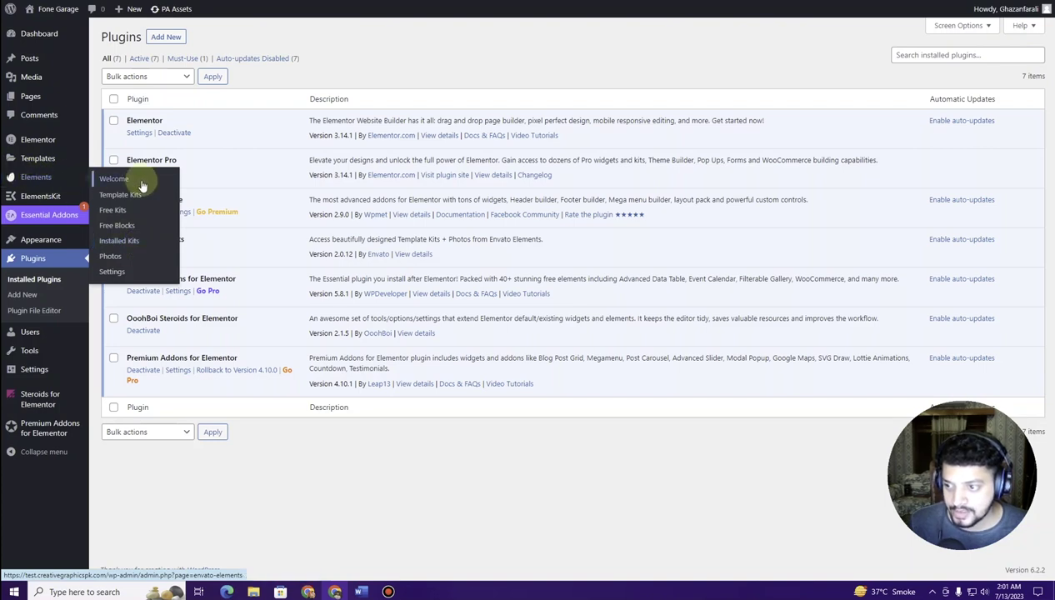
click(142, 244)
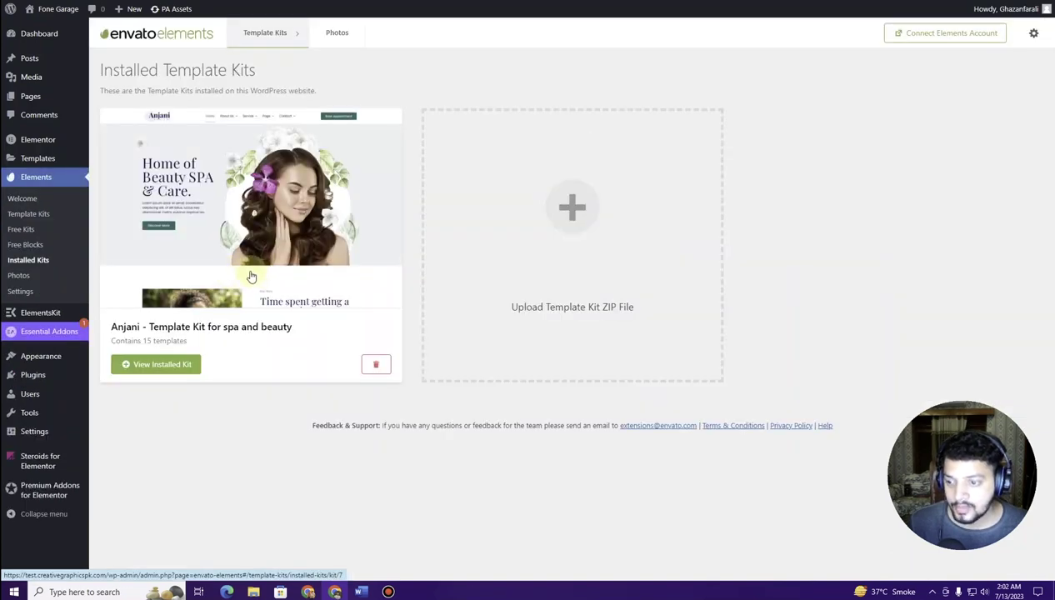
click(240, 208)
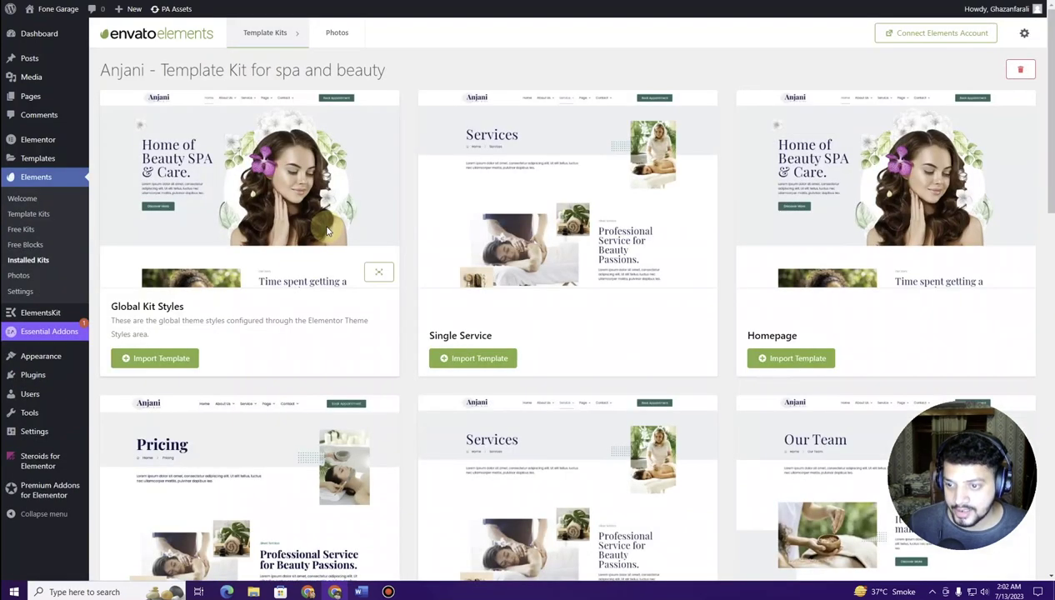
scroll(325, 232, down, 2)
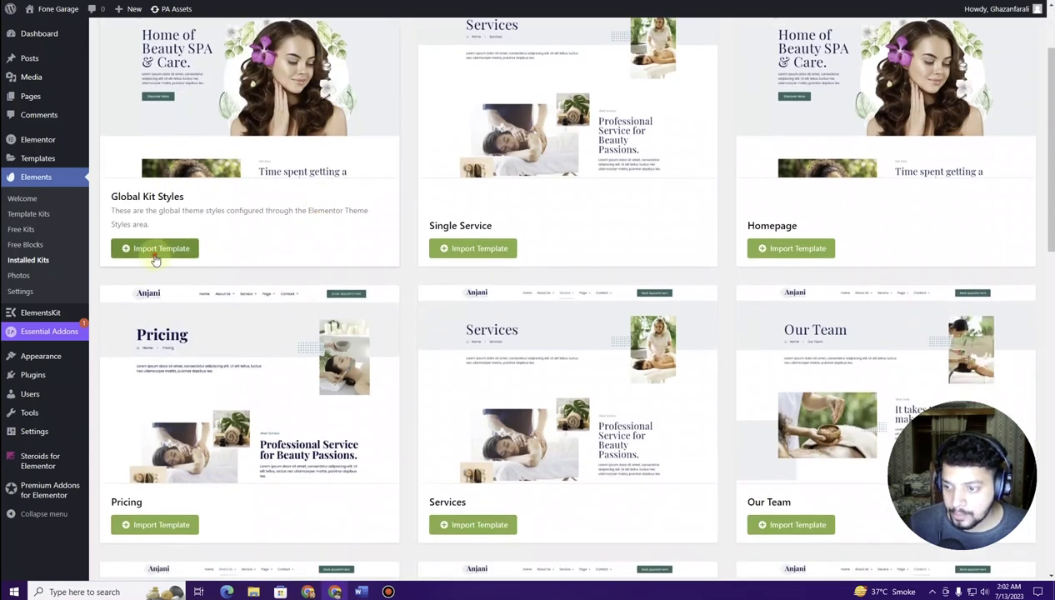
click(155, 250)
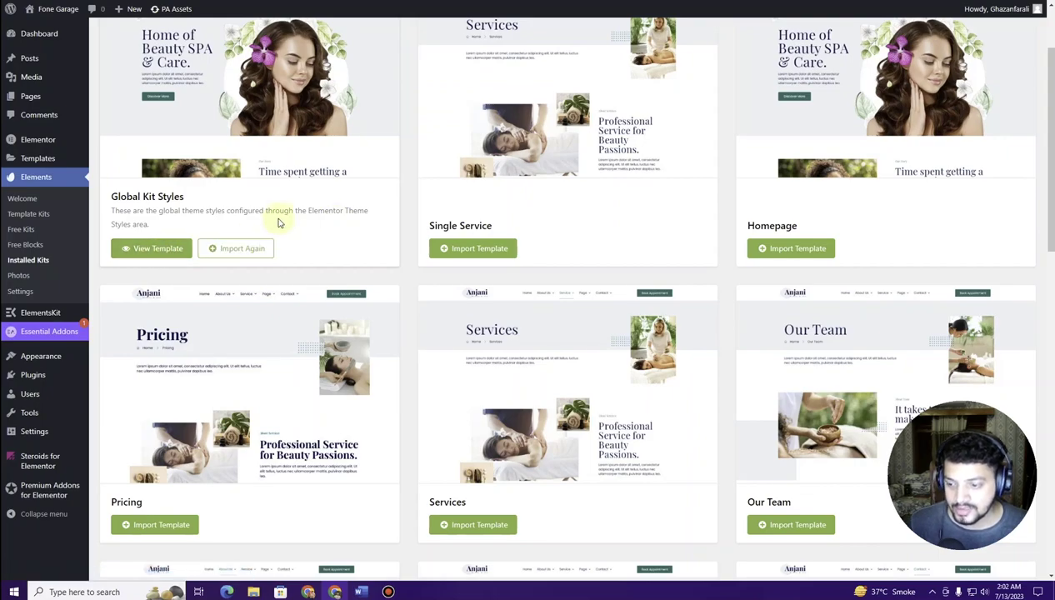
Step: Review all page and theme templates in the Anjani kit to see which site pages are needed
scroll(279, 221, down, 5)
scroll(279, 222, down, 4)
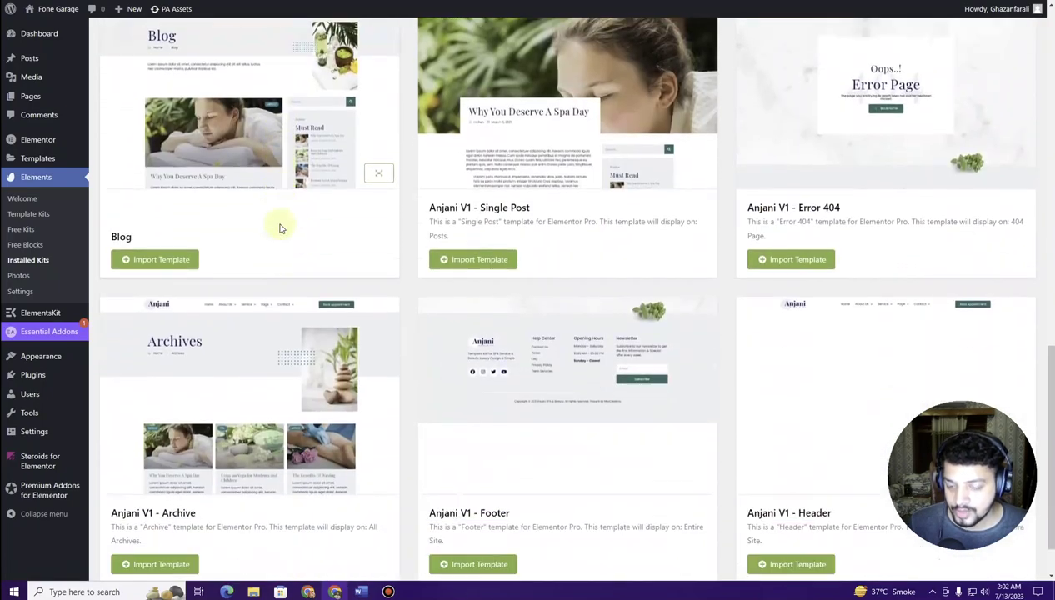
scroll(280, 227, up, 8)
scroll(280, 231, up, 4)
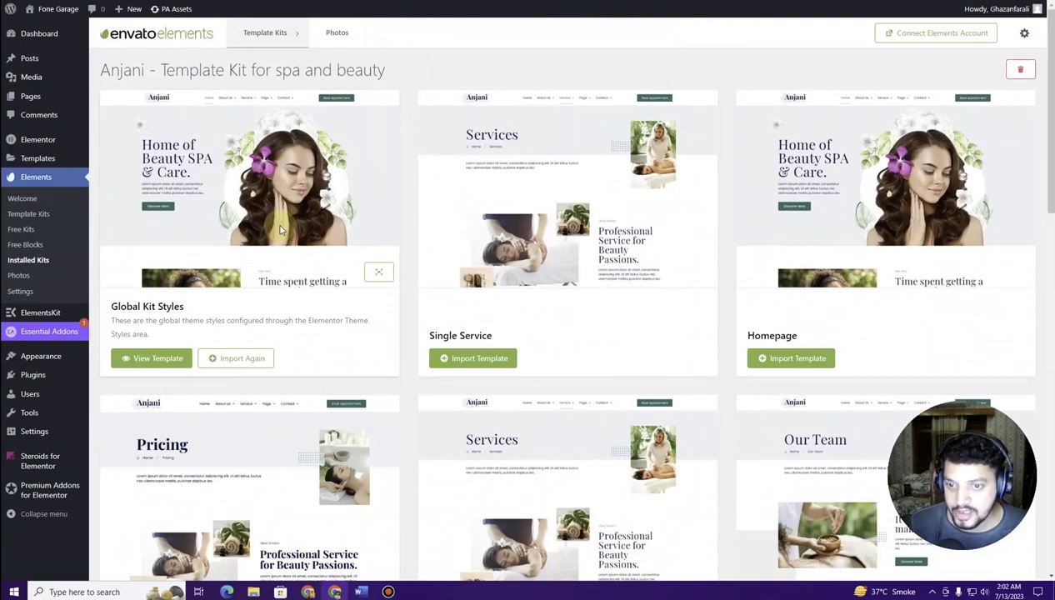
scroll(765, 265, down, 2)
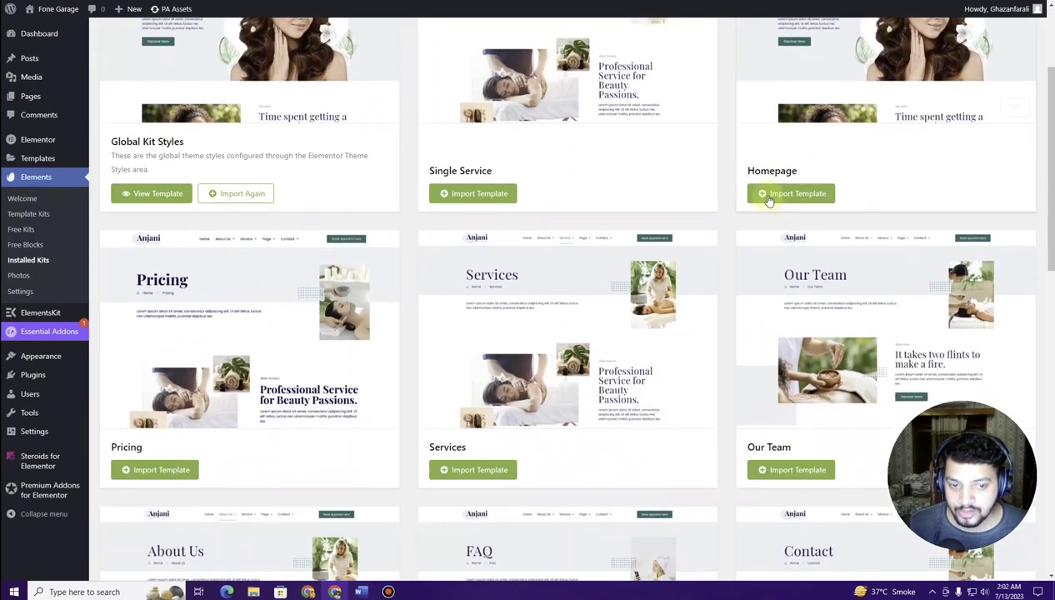
scroll(421, 220, down, 3)
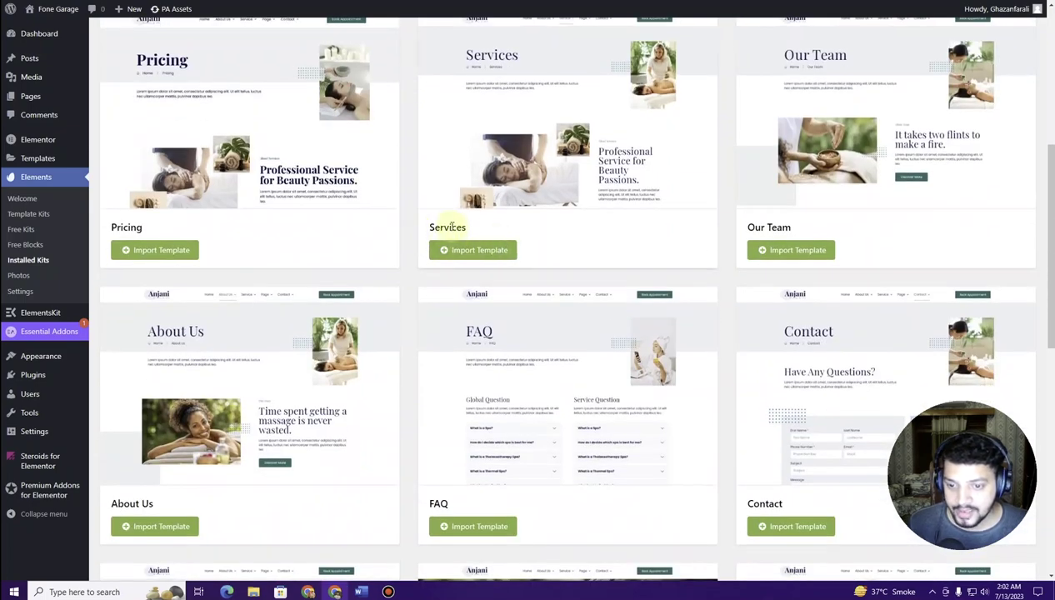
scroll(825, 198, down, 2)
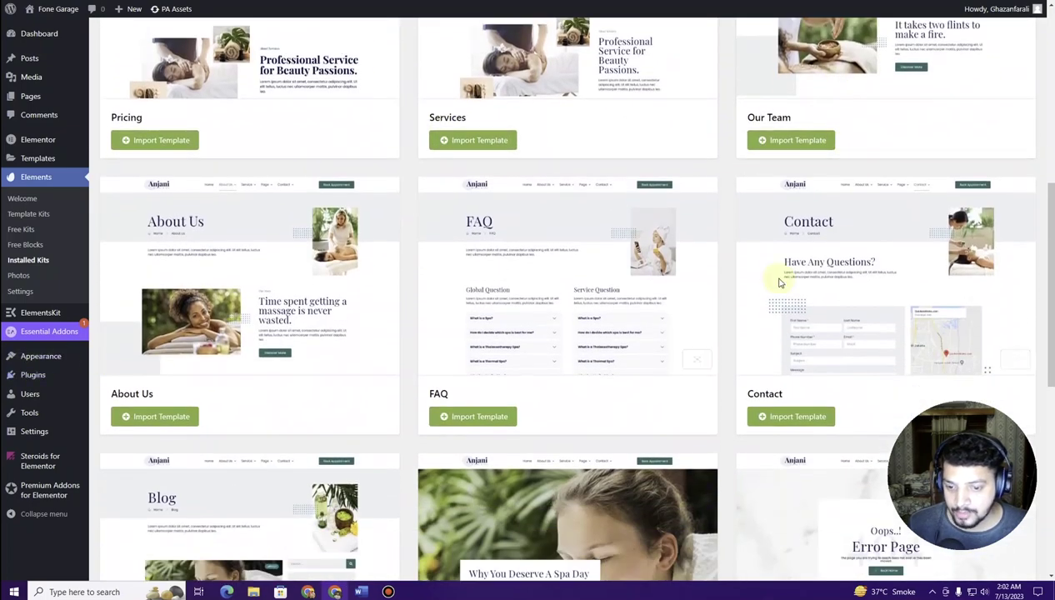
scroll(766, 278, down, 4)
scroll(345, 271, down, 3)
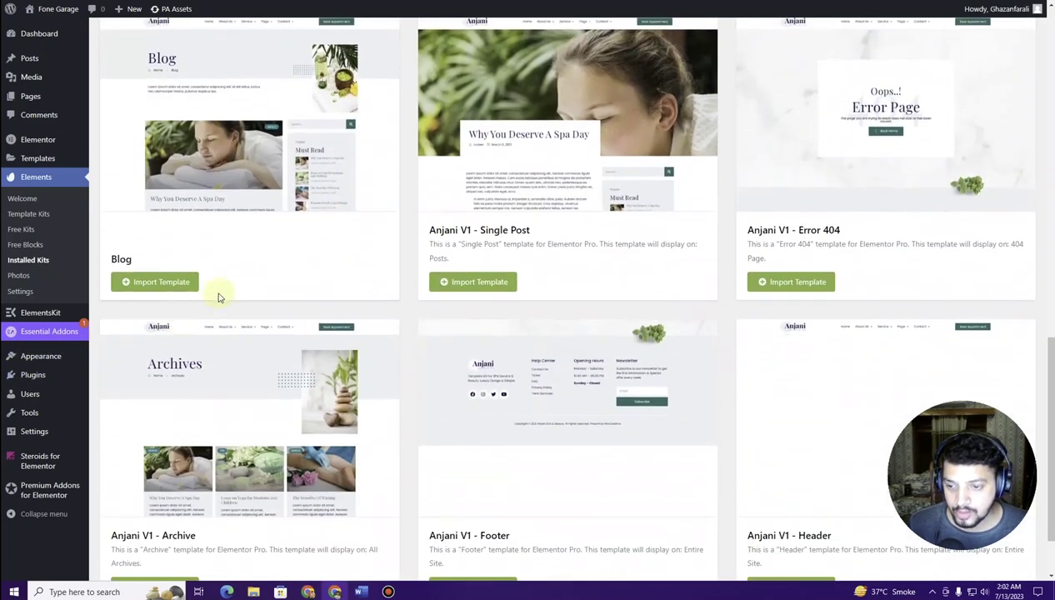
scroll(747, 230, down, 1)
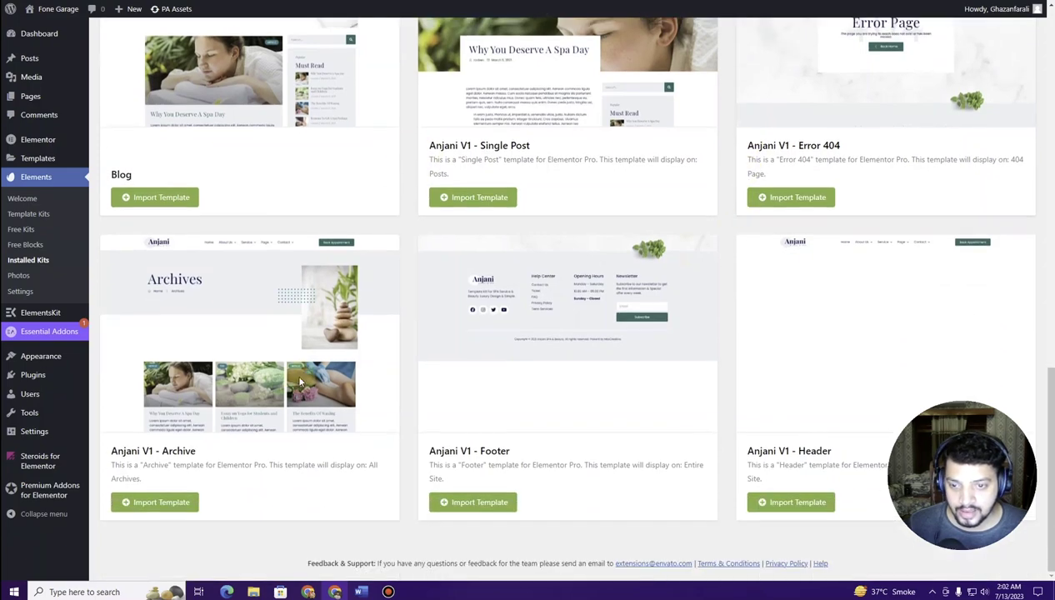
scroll(260, 416, up, 8)
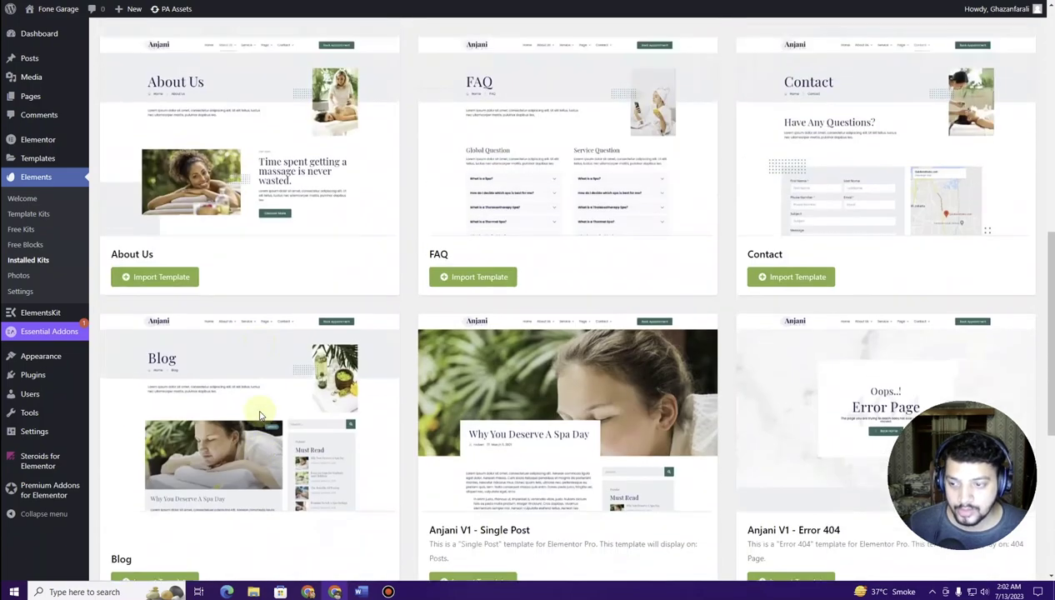
scroll(260, 416, down, 6)
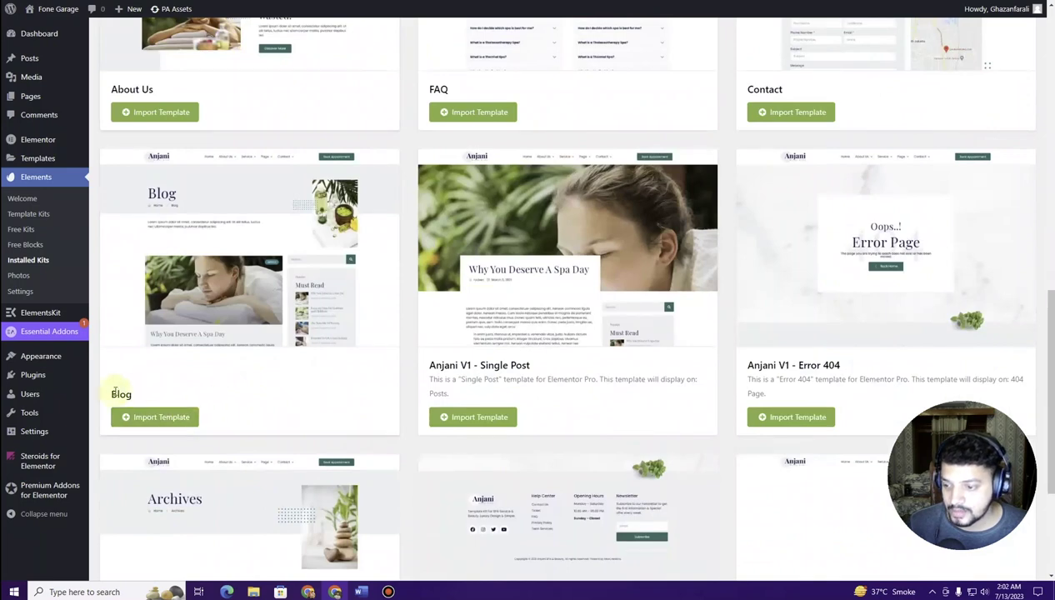
Step: Move the Privacy Policy and Sample Page pages to the trash and start a new page
mouse_move(26, 95)
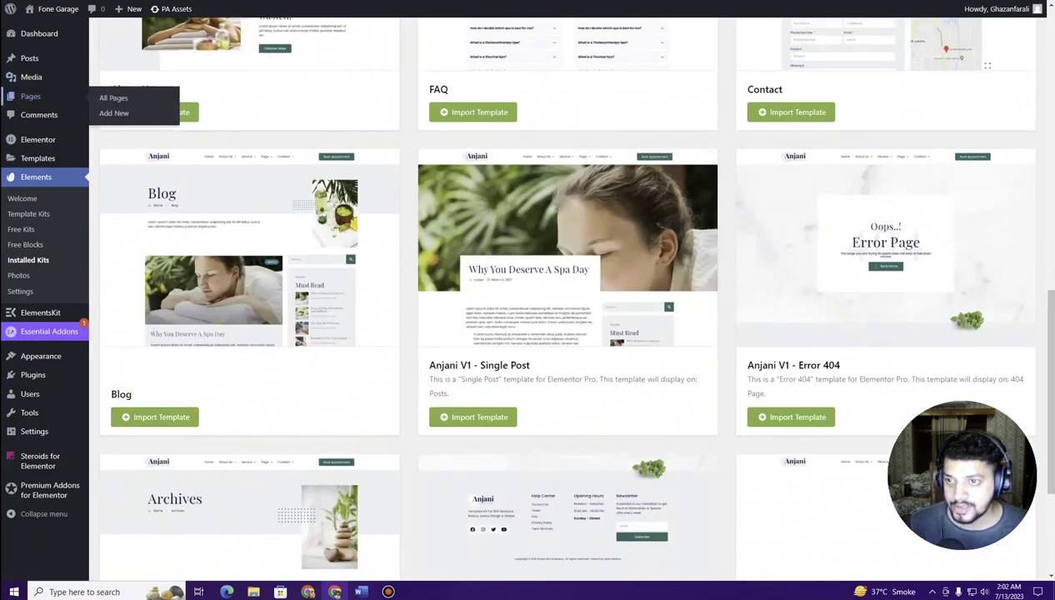
click(30, 96)
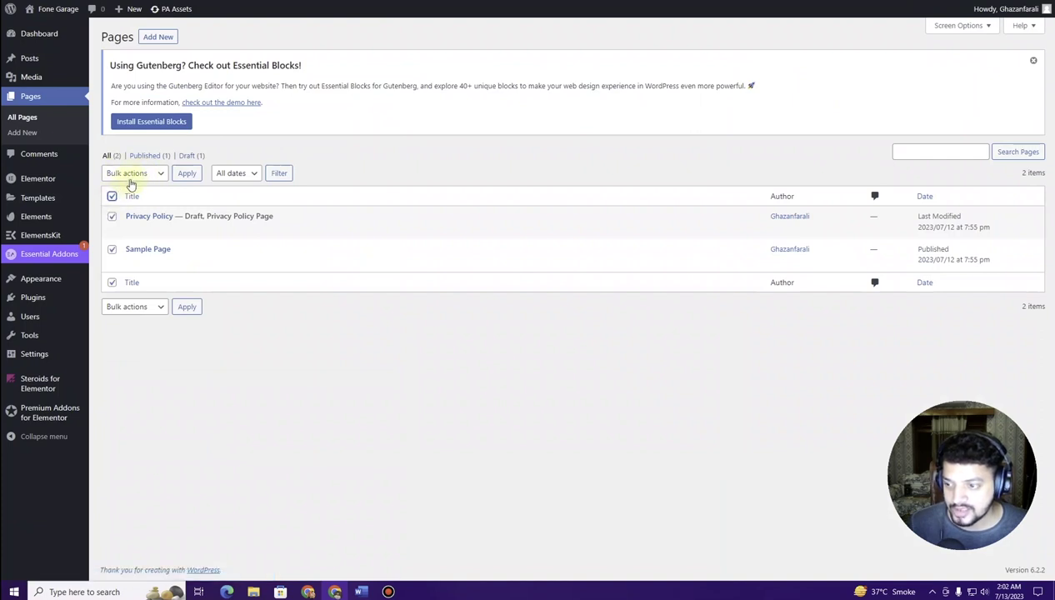
click(138, 180)
click(144, 210)
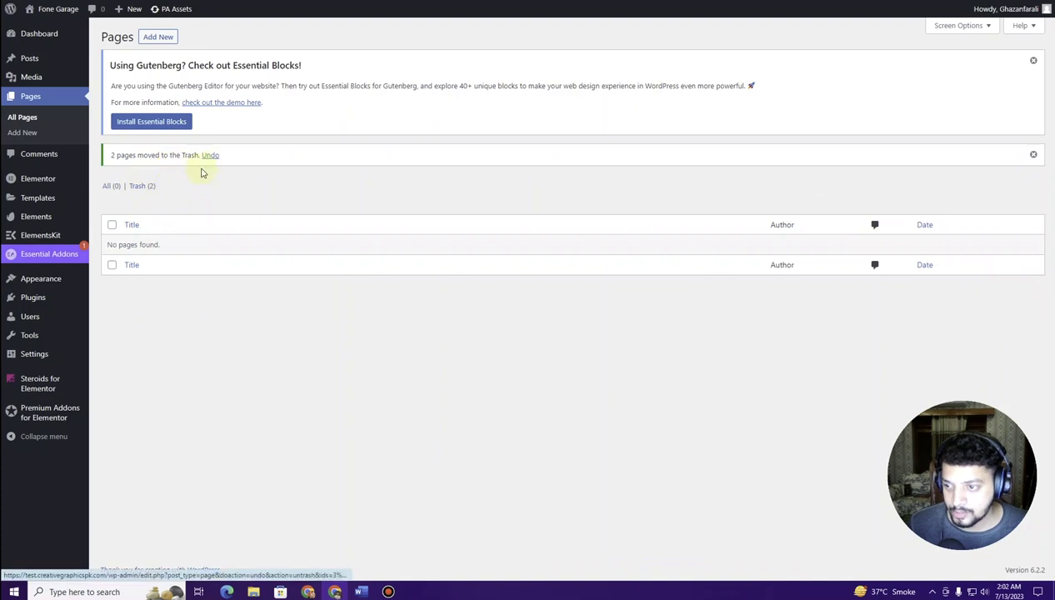
click(167, 40)
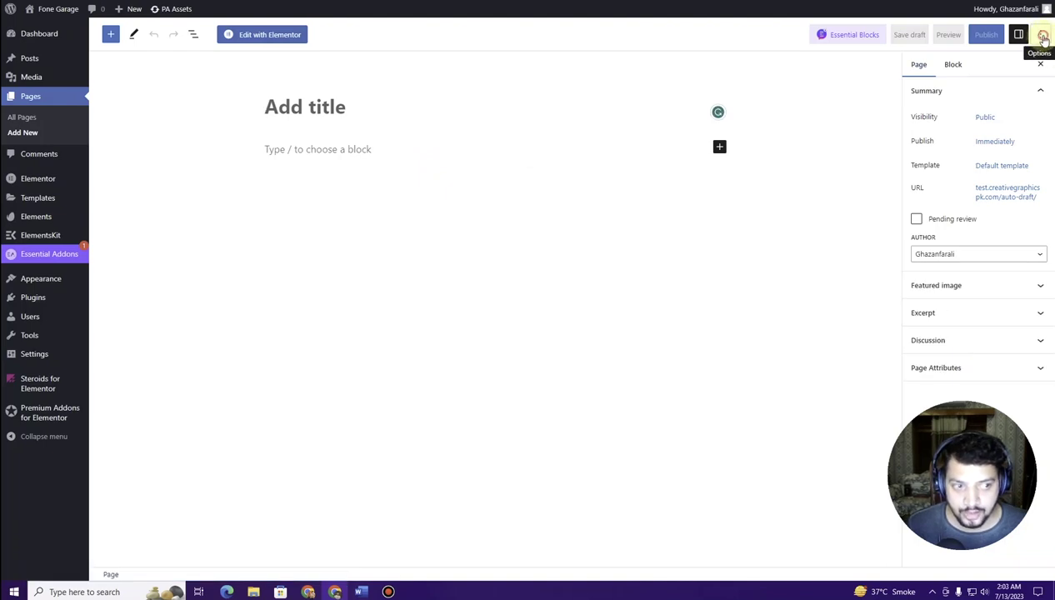
Step: Try the page editor's fullscreen mode and switch it back off
click(1041, 36)
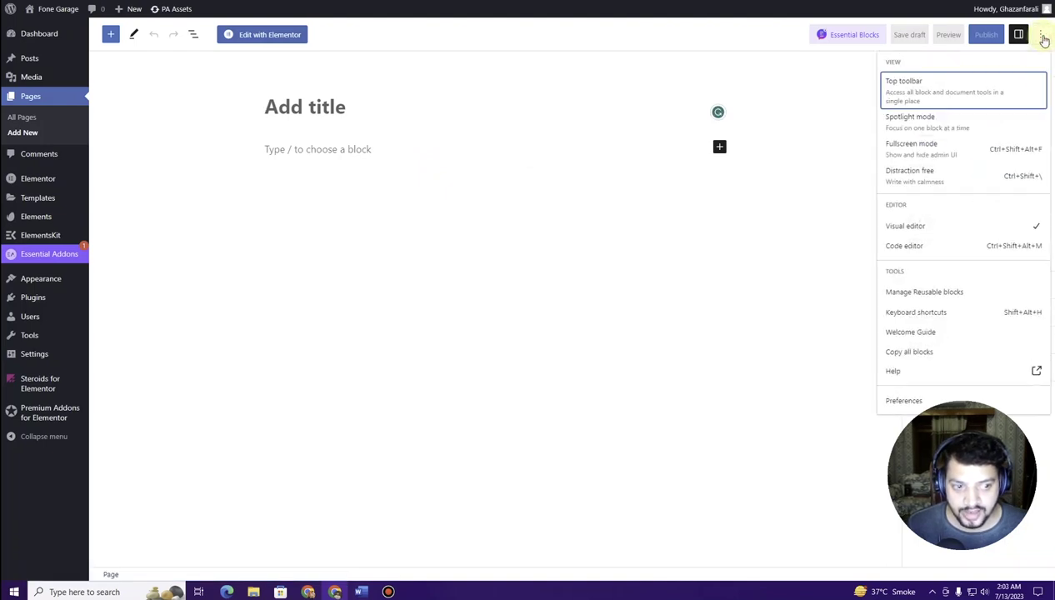
click(937, 150)
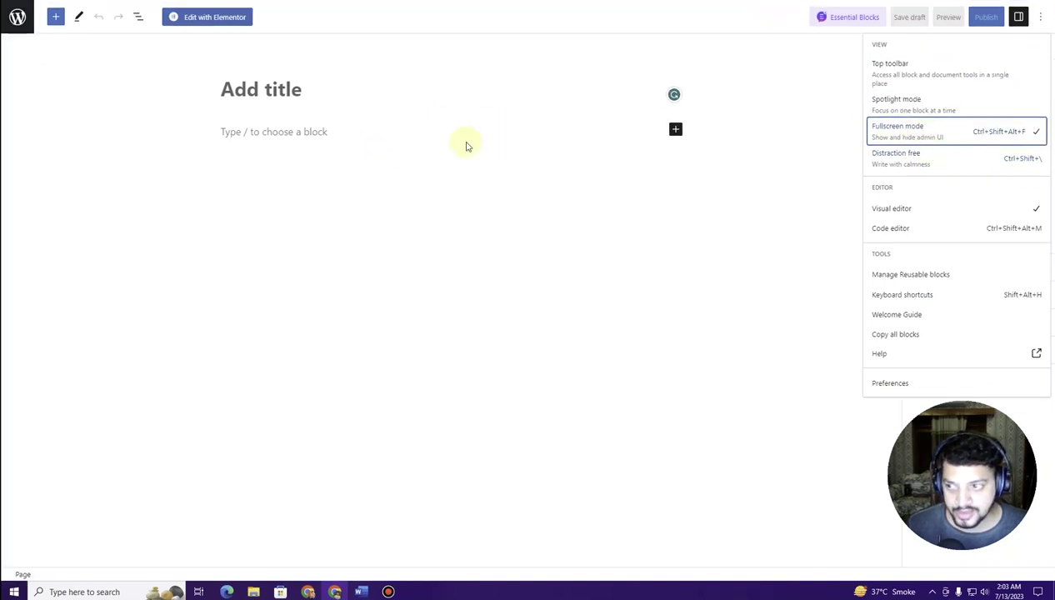
click(950, 138)
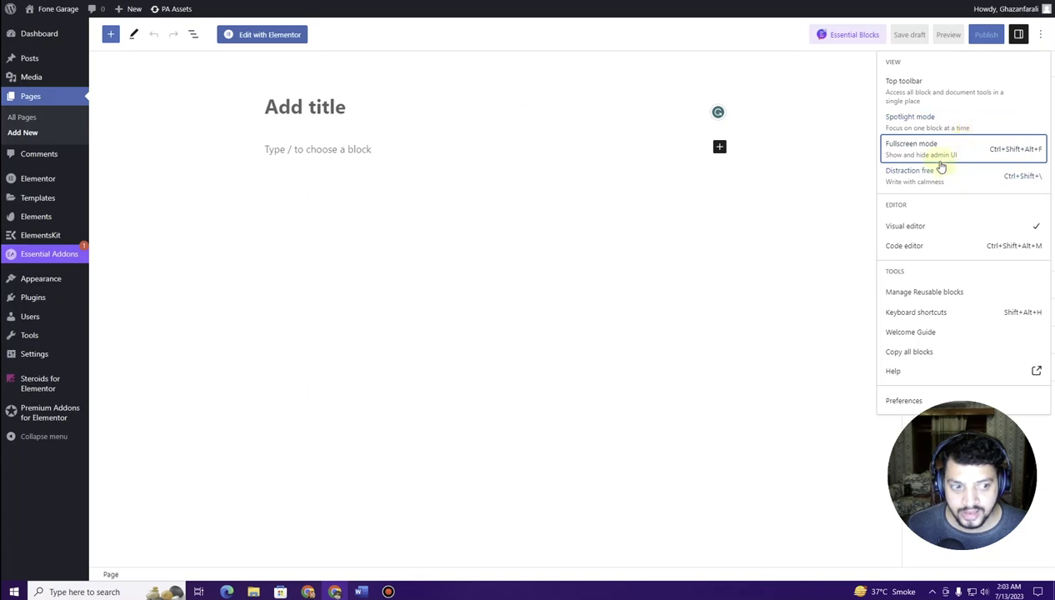
click(583, 192)
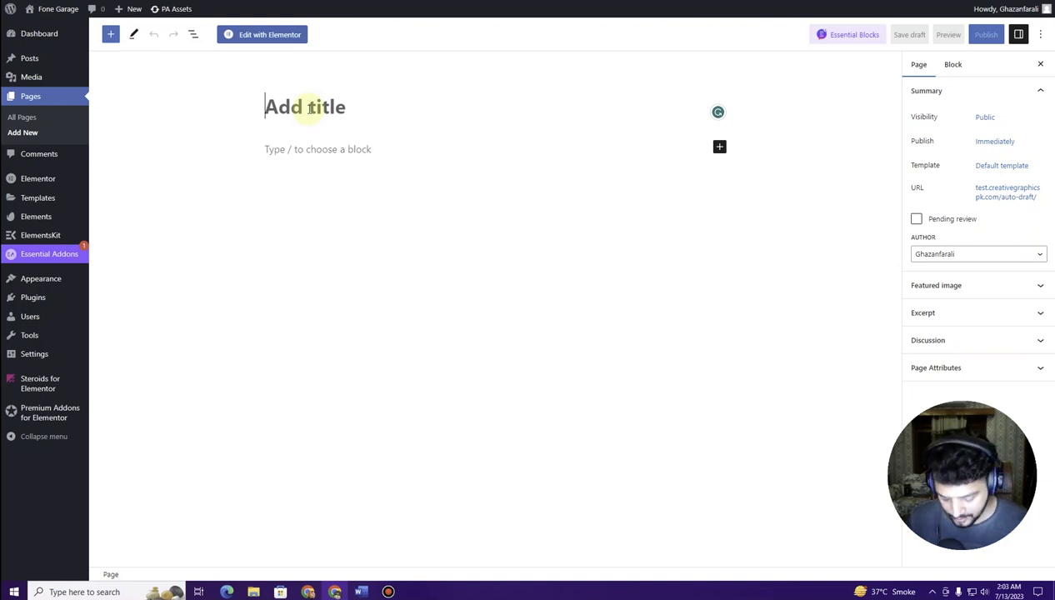
Step: Title the new page Home, set its template to Elementor Full Width and publish it
text(Home)
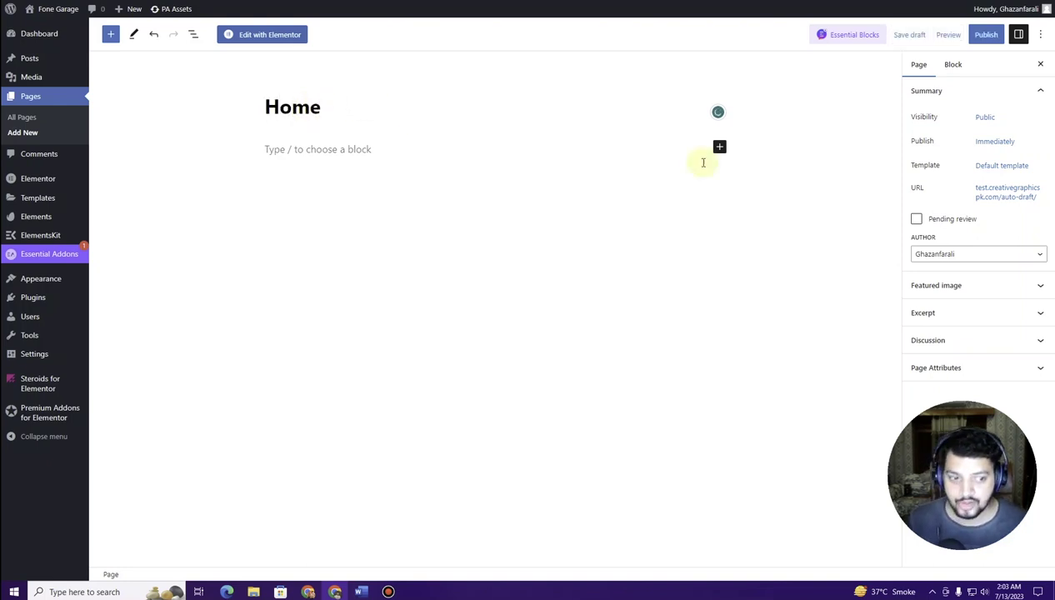
click(1007, 168)
click(963, 247)
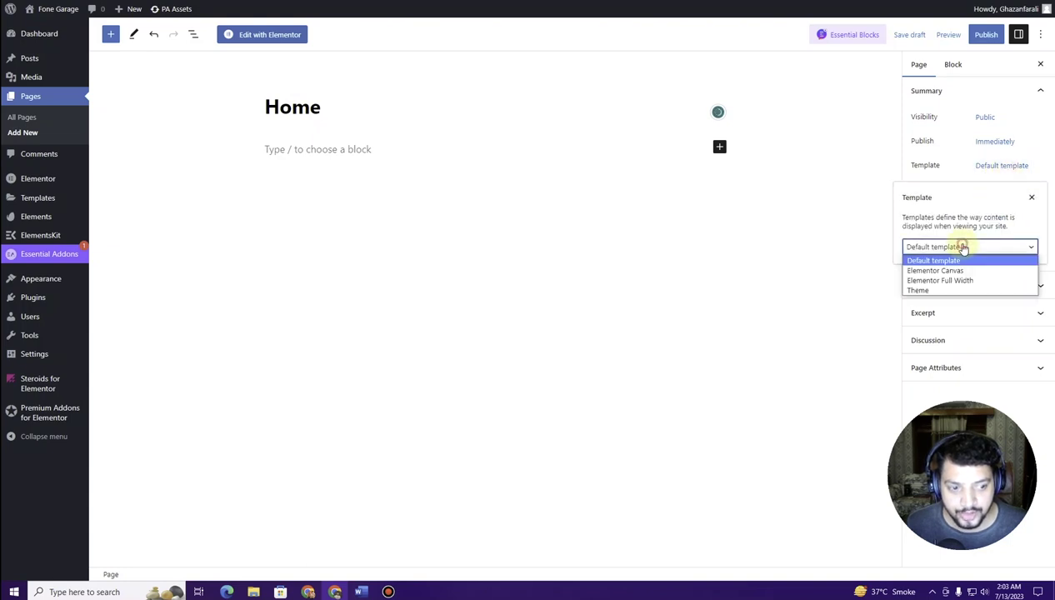
click(957, 280)
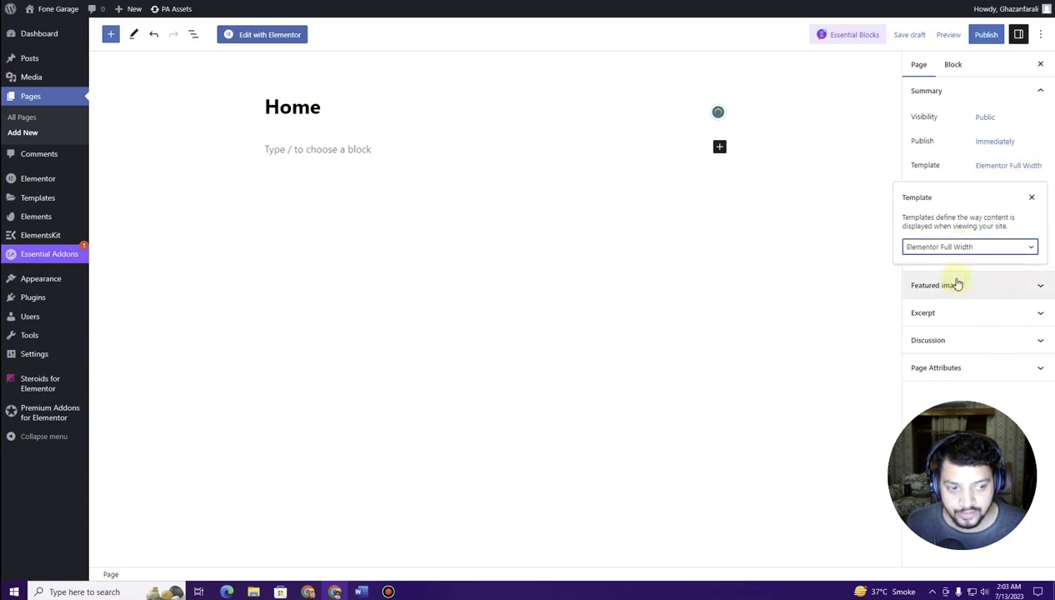
click(985, 35)
click(965, 46)
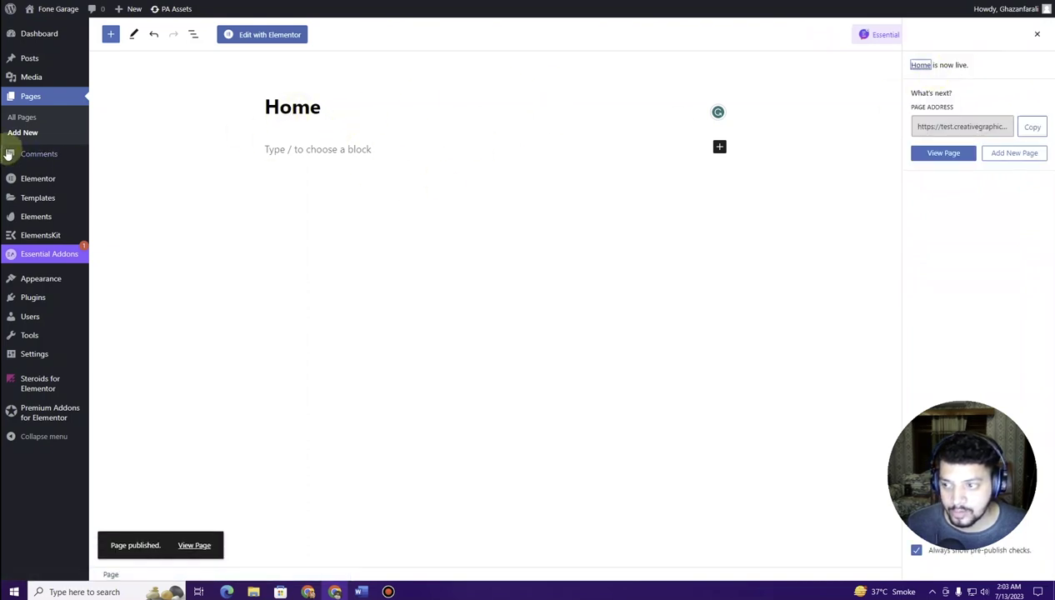
Step: Create and publish a page titled Services that uses the Elementor Full Width template
click(27, 137)
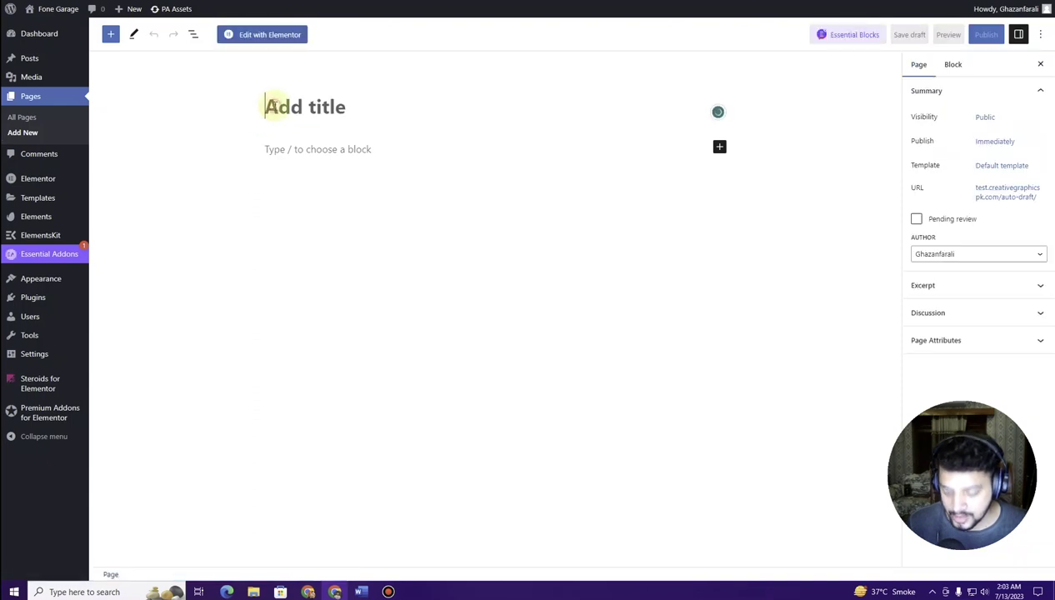
text(Services)
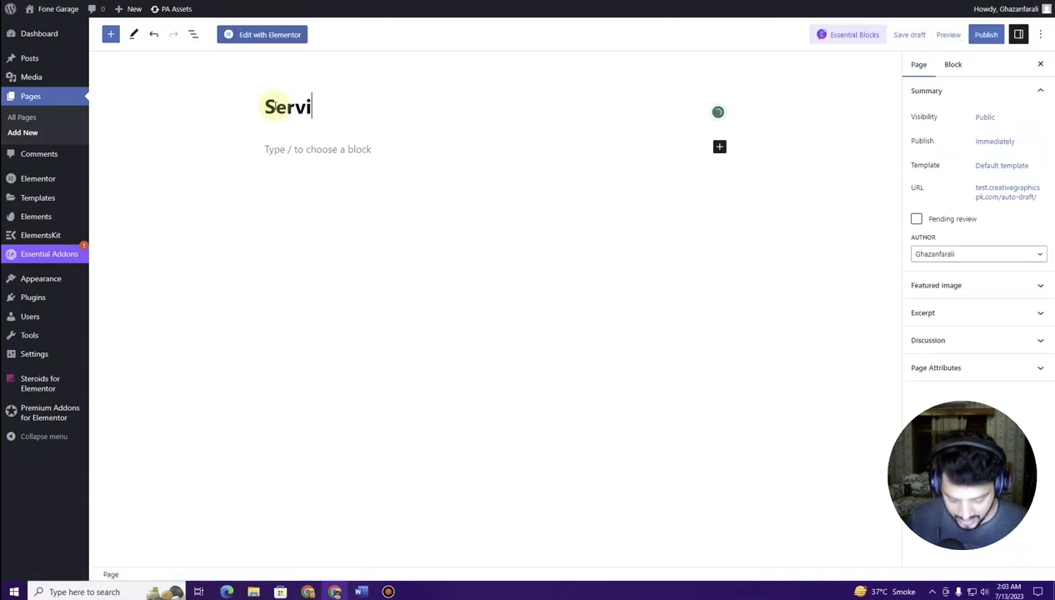
click(1019, 165)
click(967, 248)
click(956, 281)
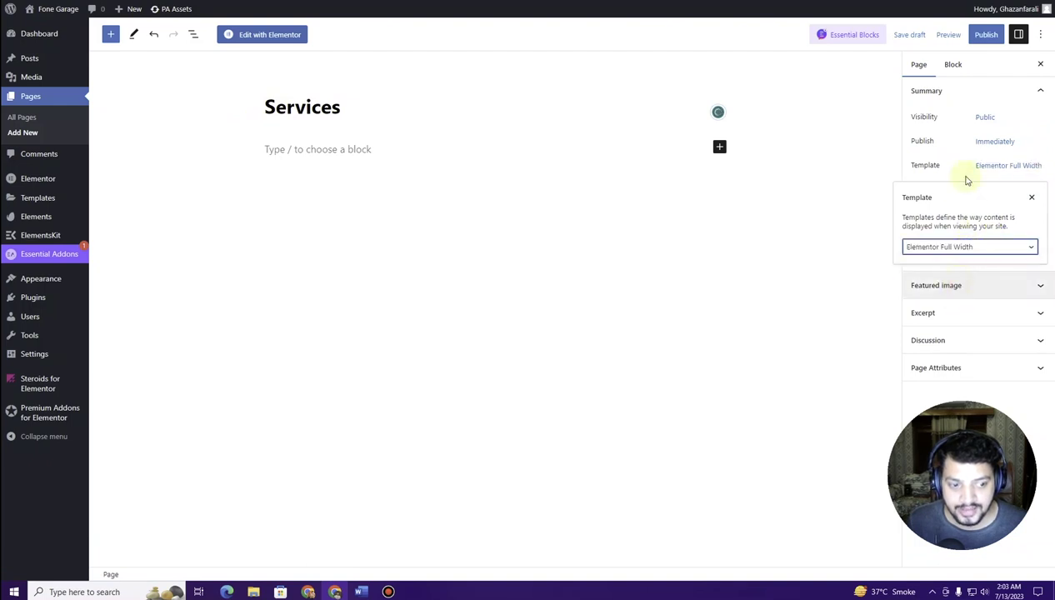
click(986, 35)
click(966, 34)
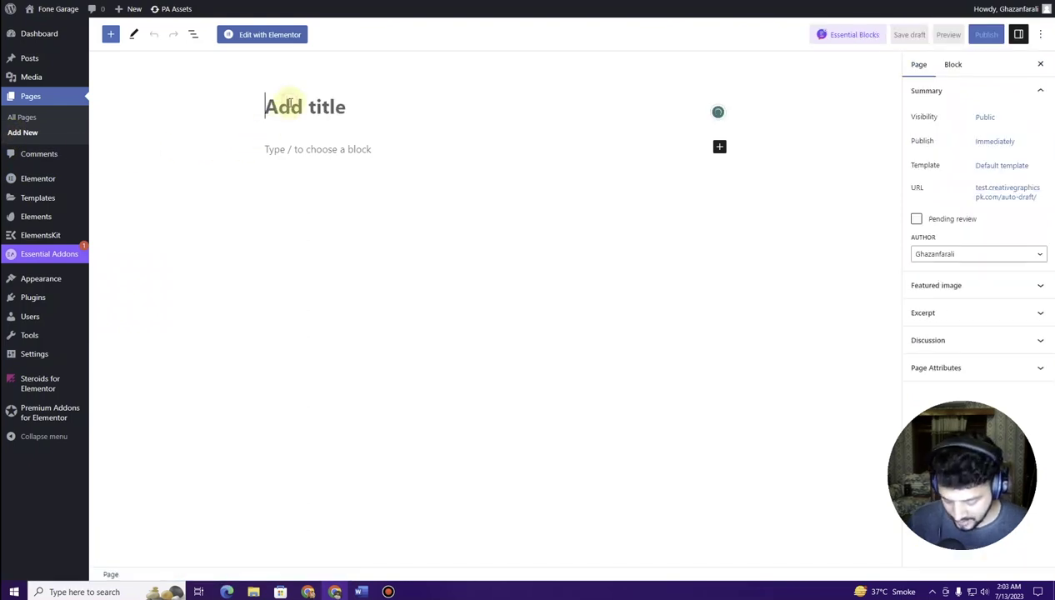
Step: Title the new page About, set its template to Elementor Full Width and publish it
text(Ab)
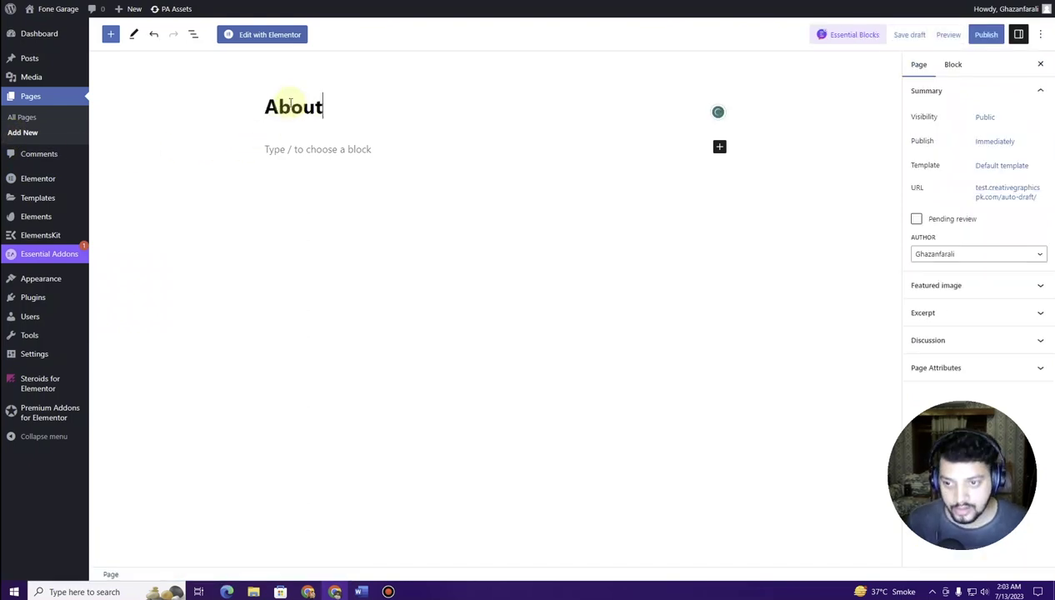
text(out)
click(992, 165)
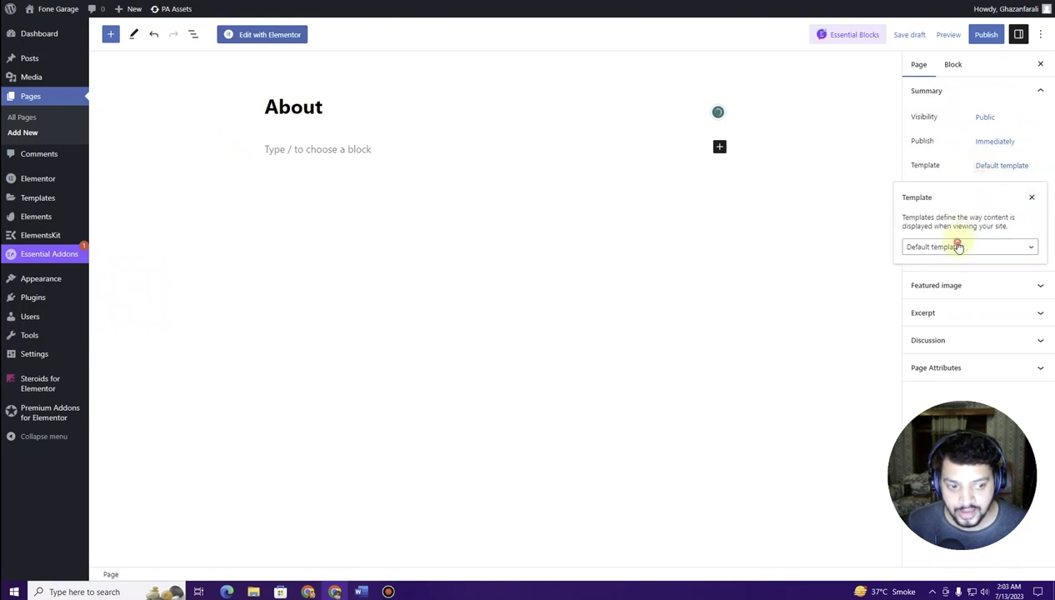
click(958, 246)
click(962, 280)
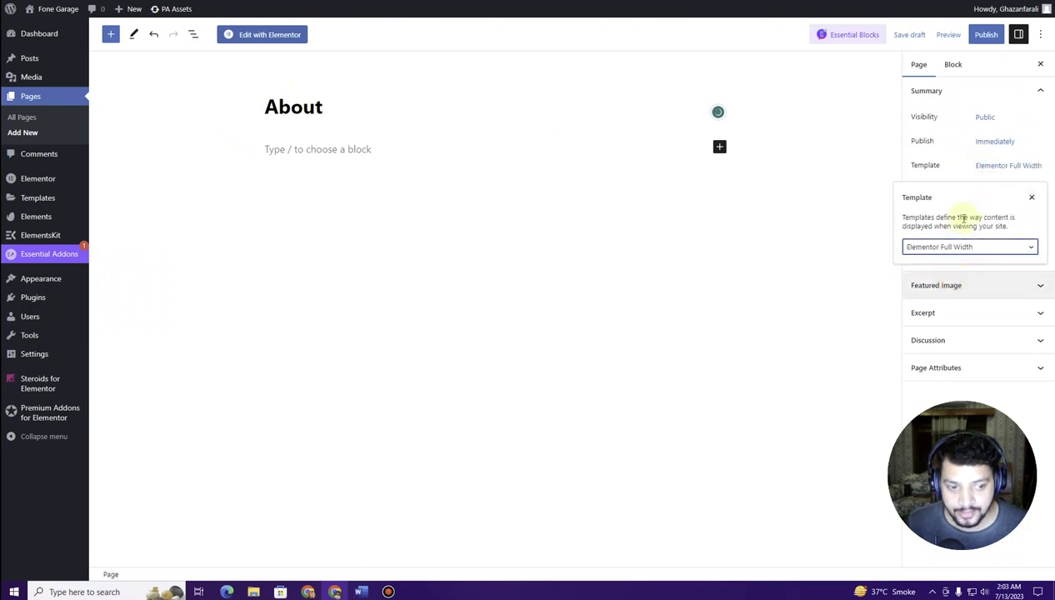
click(988, 44)
click(954, 33)
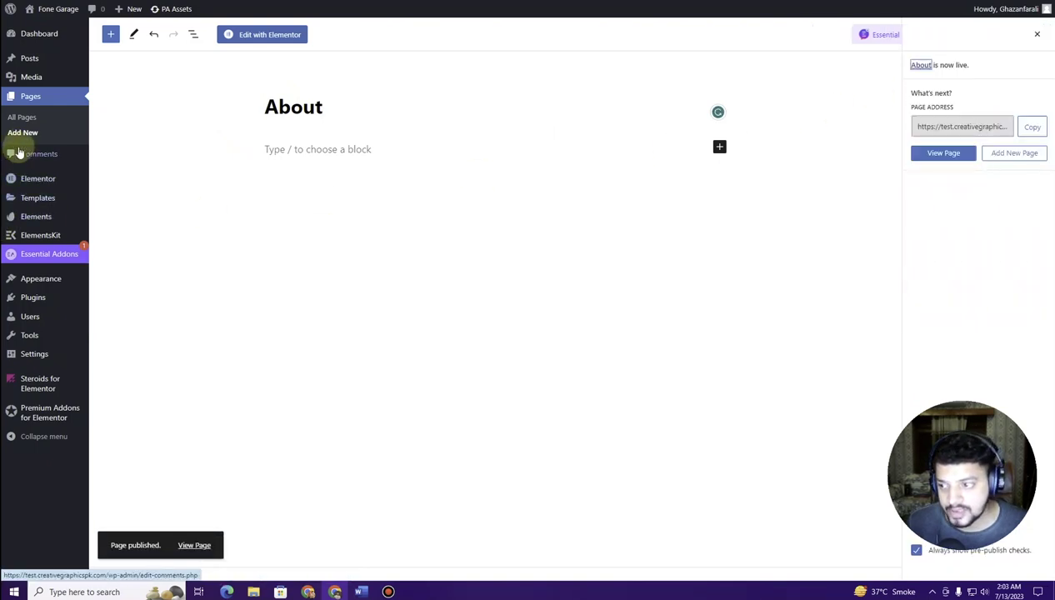
Step: Create and publish a page titled Blog that uses the Elementor Full Width template
click(24, 138)
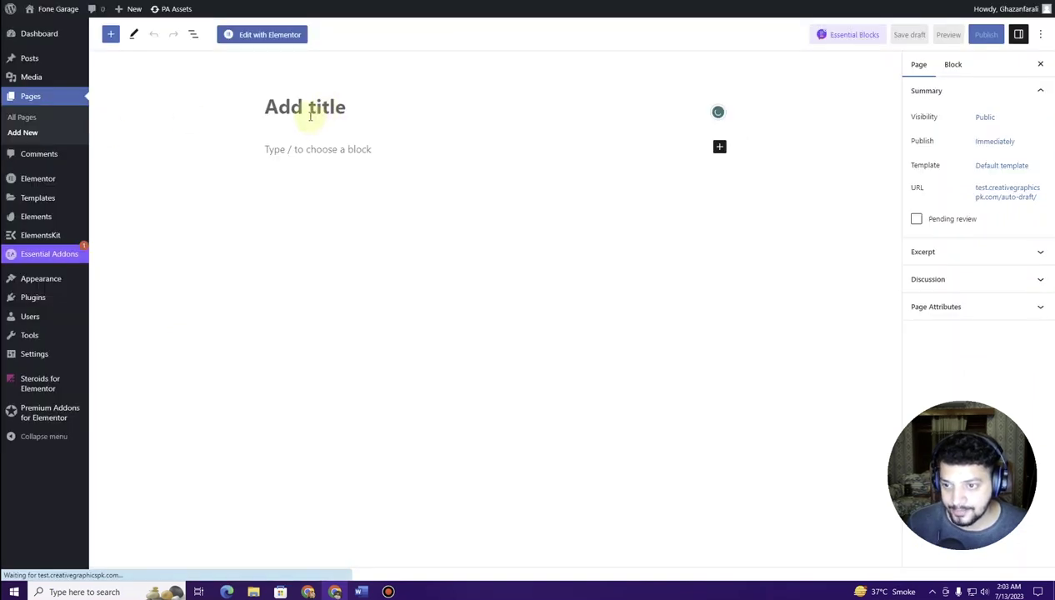
text(Blog)
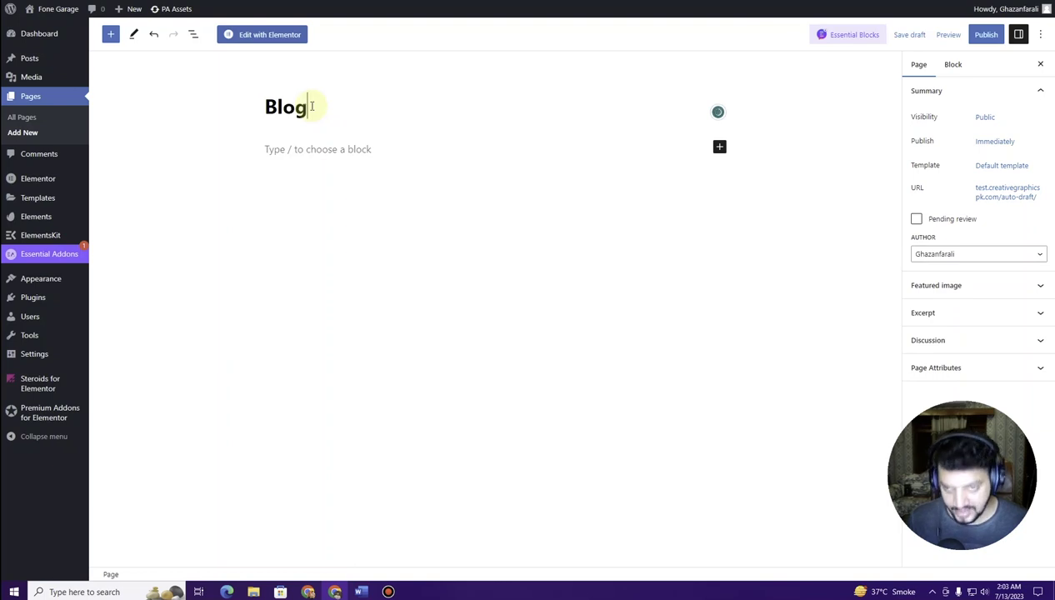
click(1013, 165)
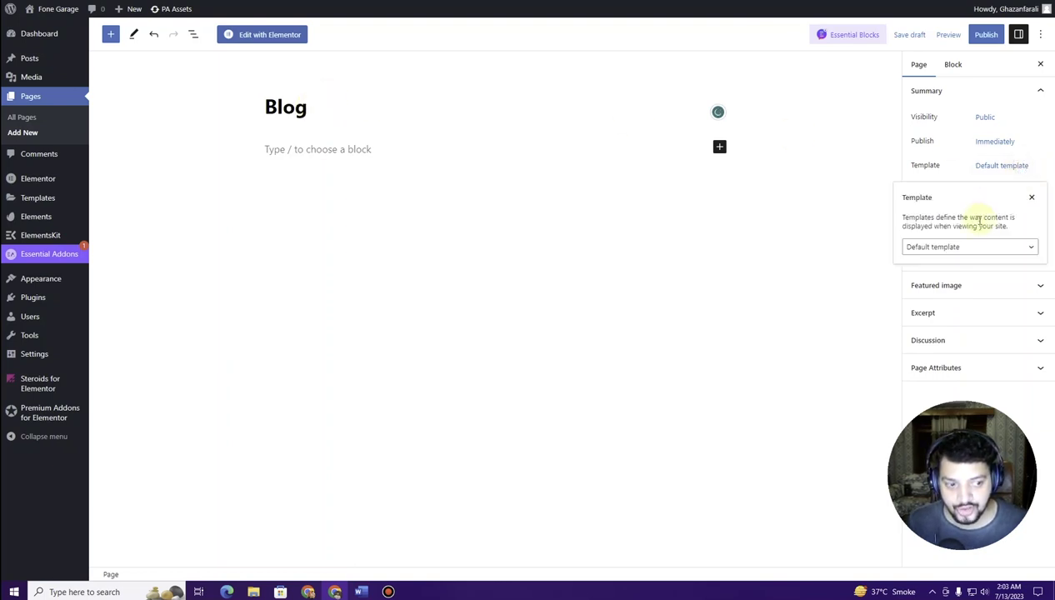
click(950, 246)
click(964, 281)
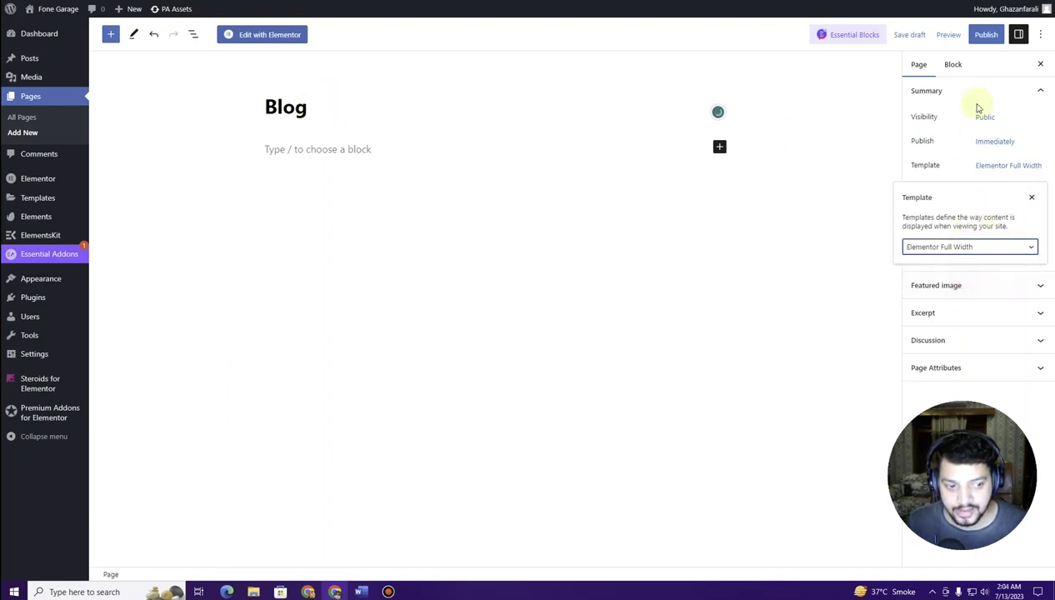
click(985, 34)
click(961, 35)
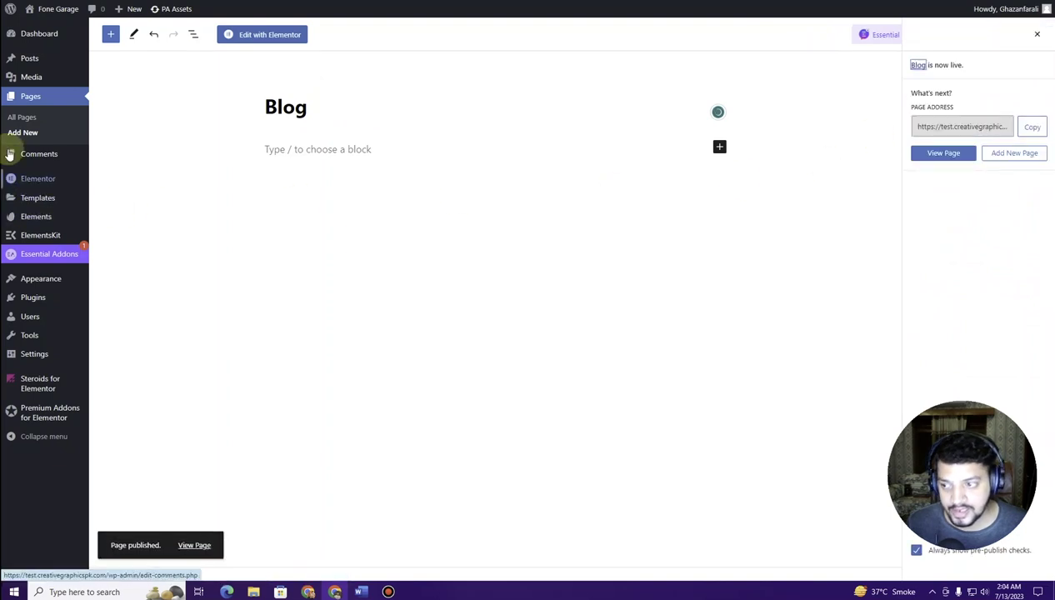
Step: Create and publish a page titled Contact that uses the Elementor Full Width template
click(19, 133)
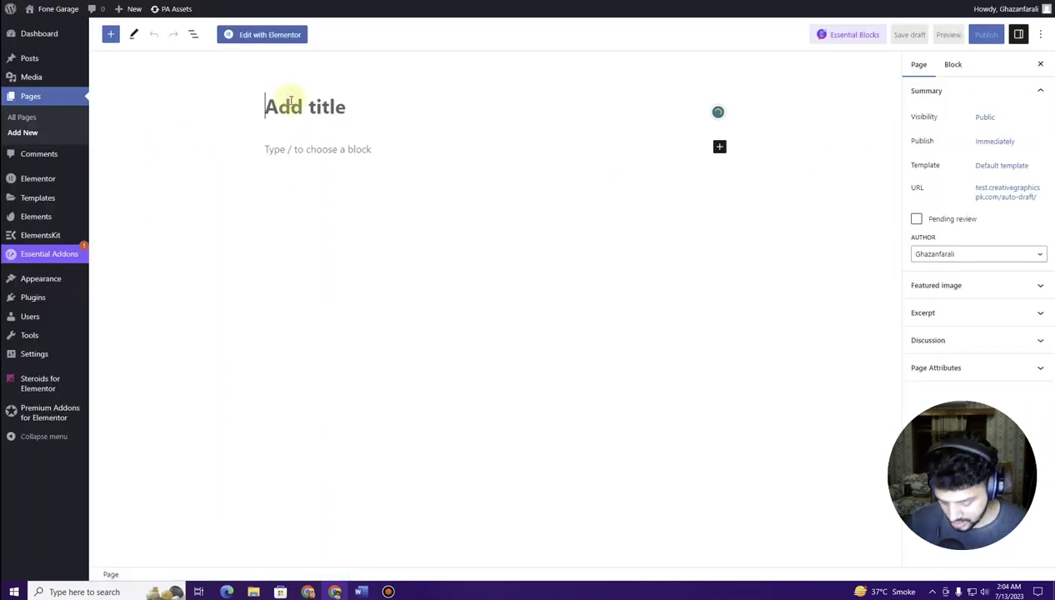
text(Contact)
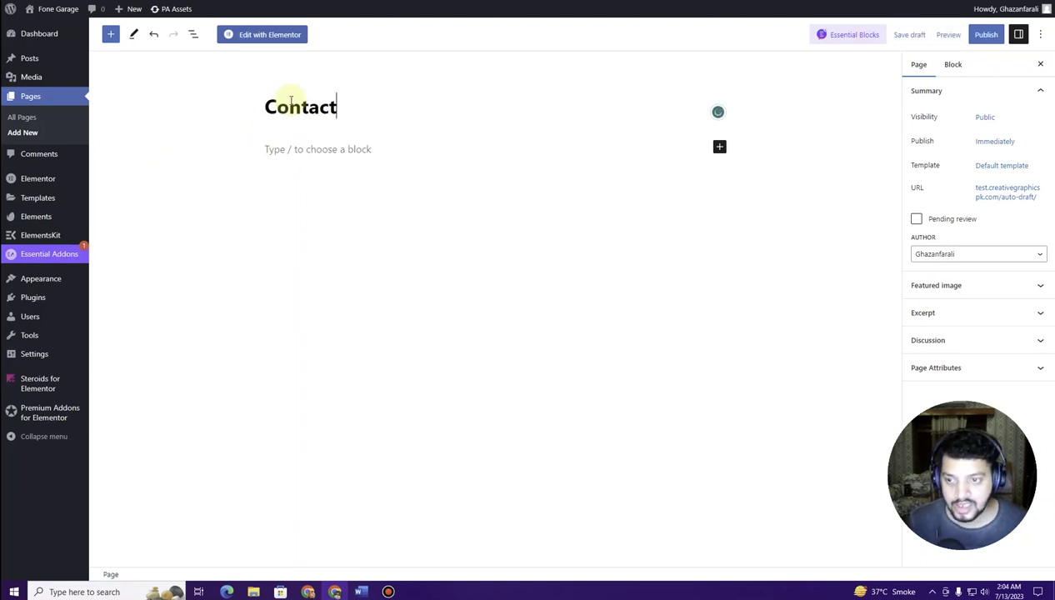
click(1017, 165)
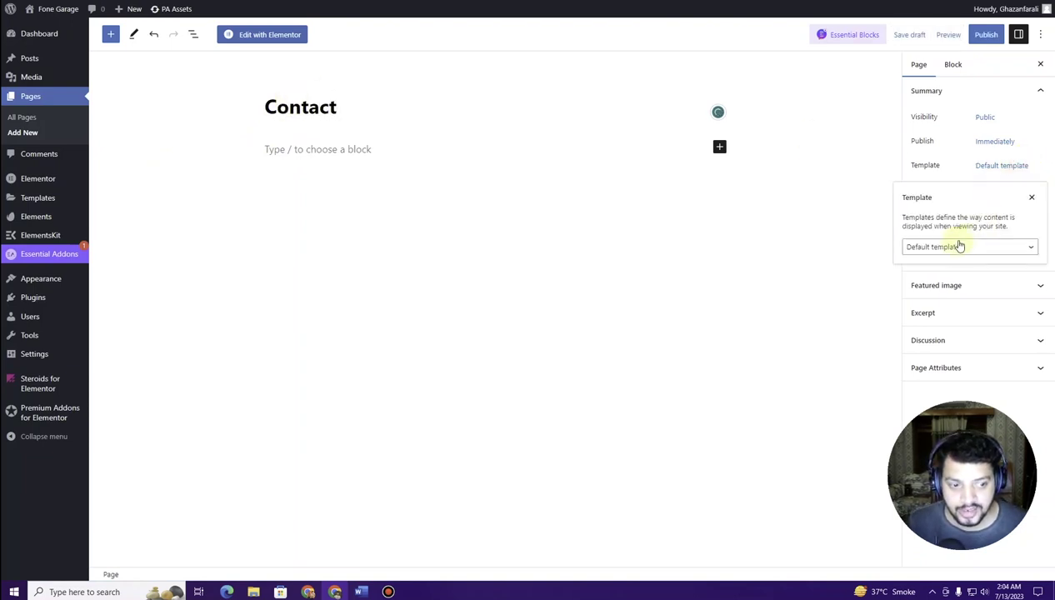
click(959, 246)
click(940, 278)
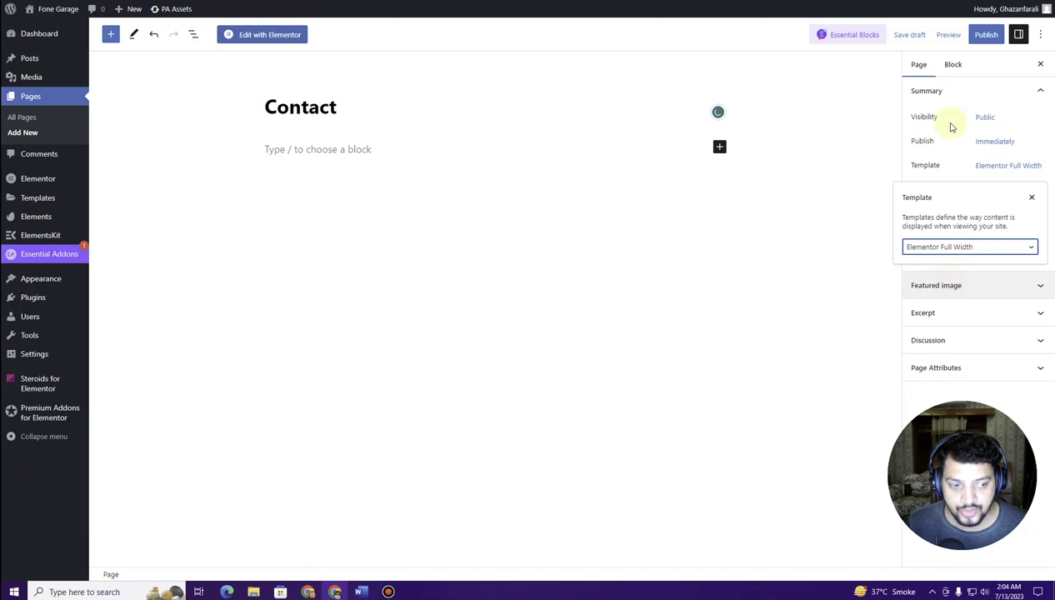
click(984, 42)
click(958, 37)
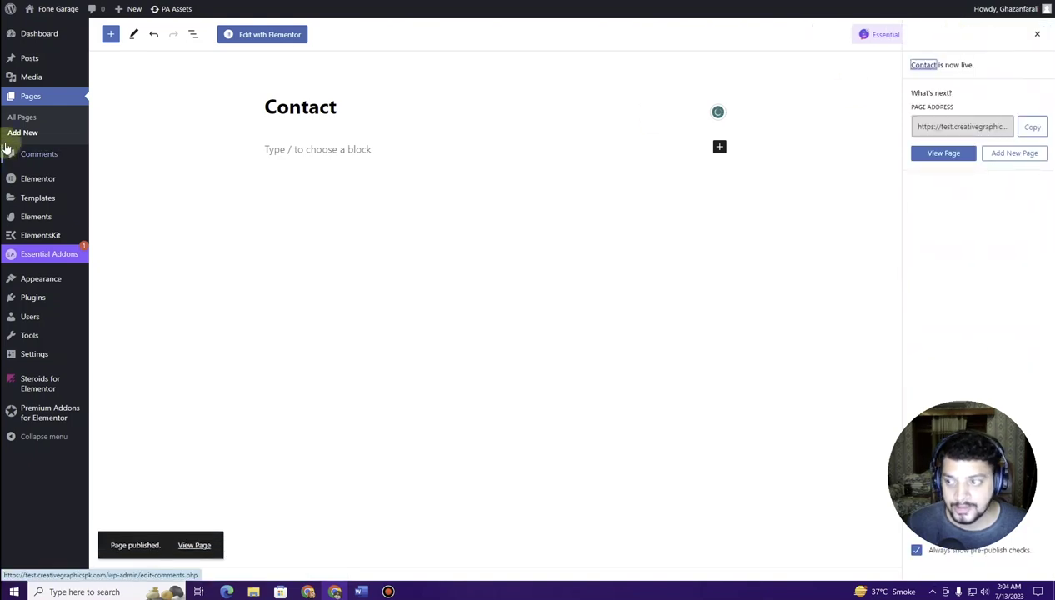
Step: Review the list of all pages and check the site's live front page in a separate tab, closing it again
click(42, 117)
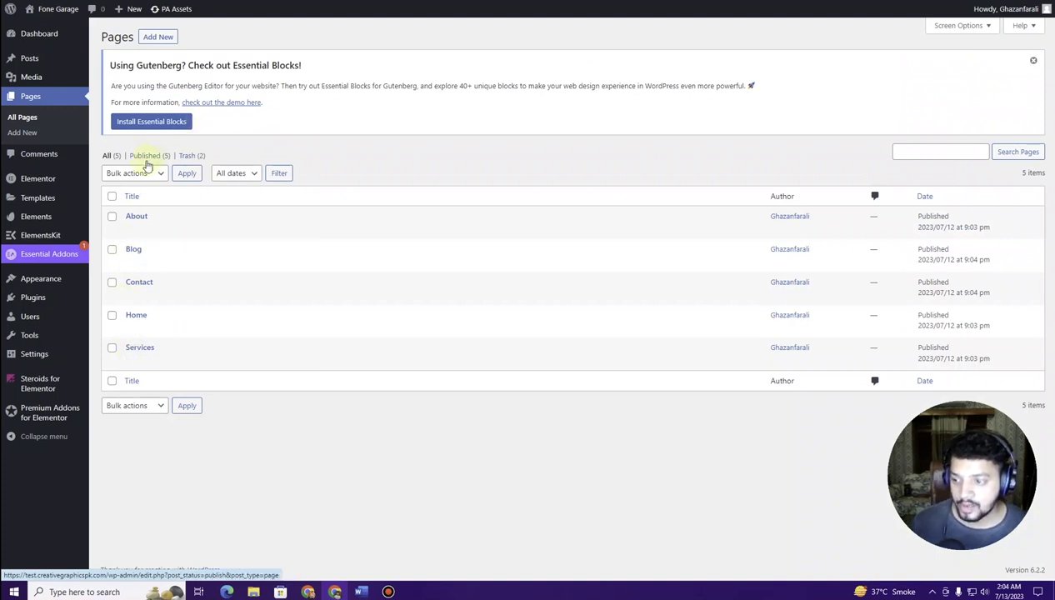
mouse_move(47, 289)
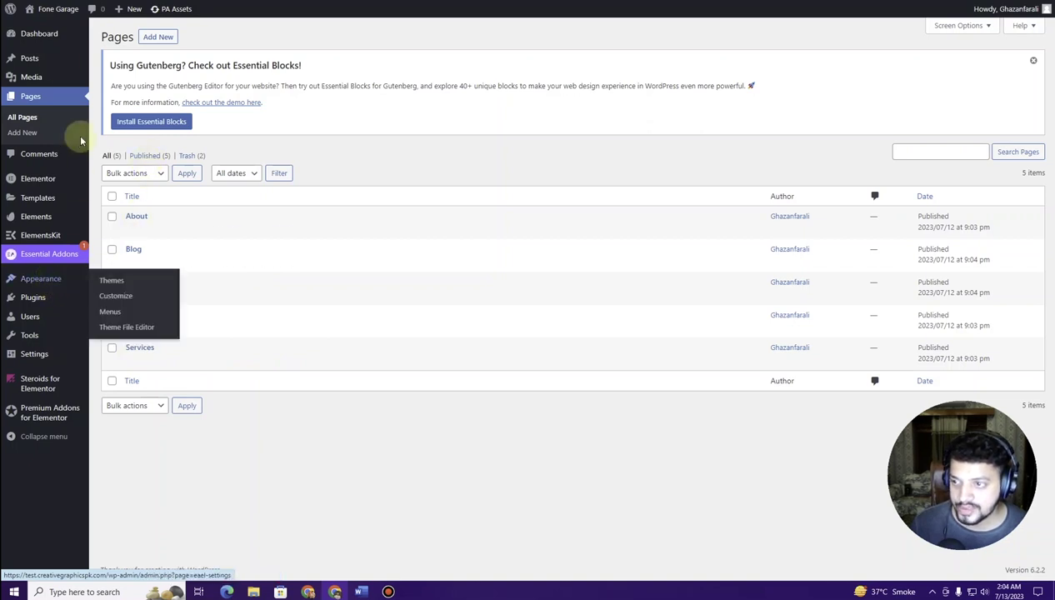
mouse_move(46, 12)
right_click(45, 34)
click(83, 49)
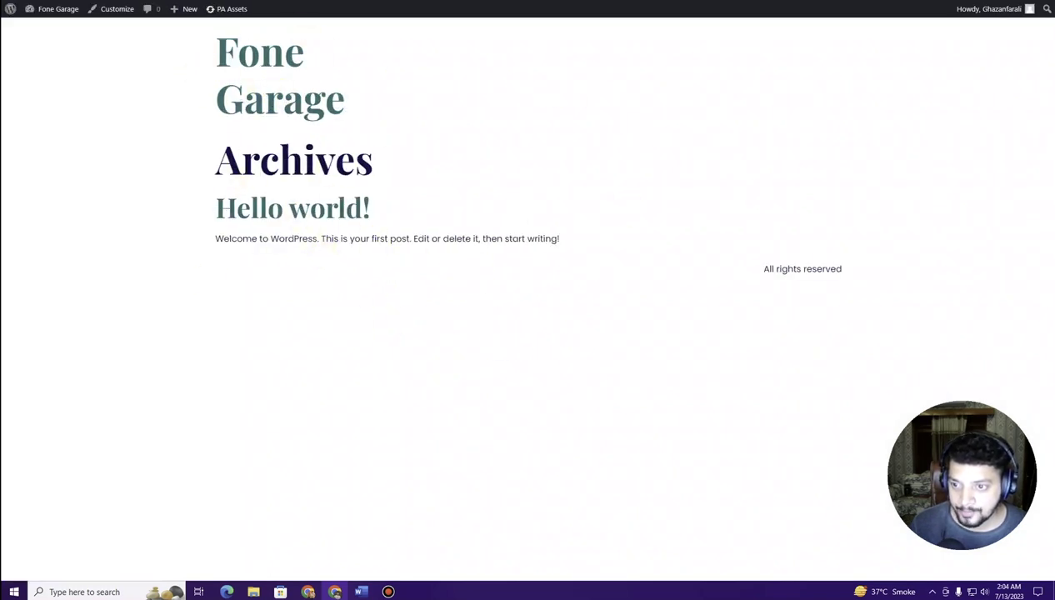
key(ctrl+w)
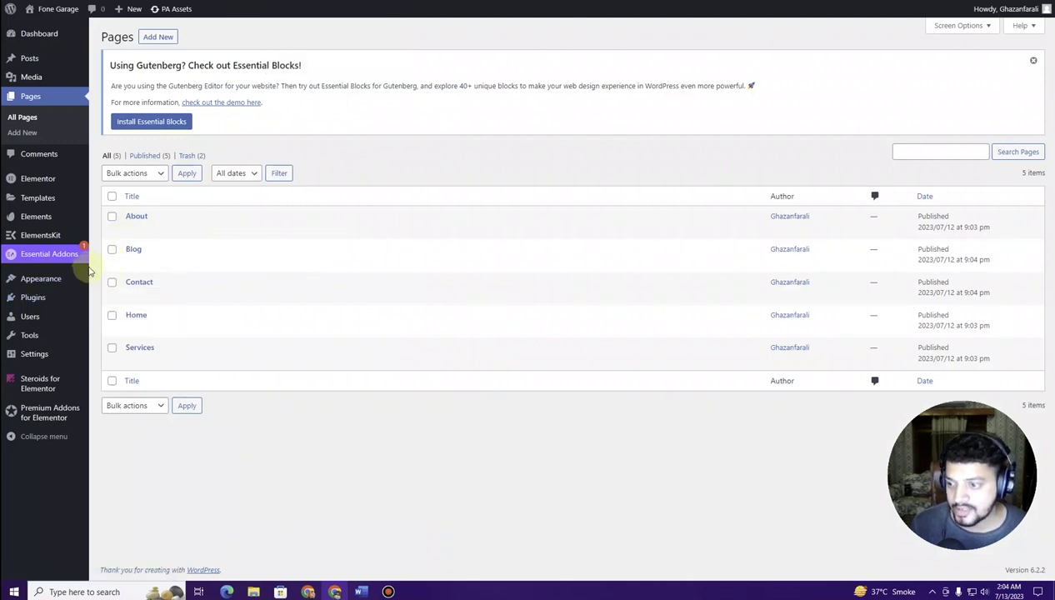
Step: Create a new navigation menu named Main menu
mouse_move(68, 279)
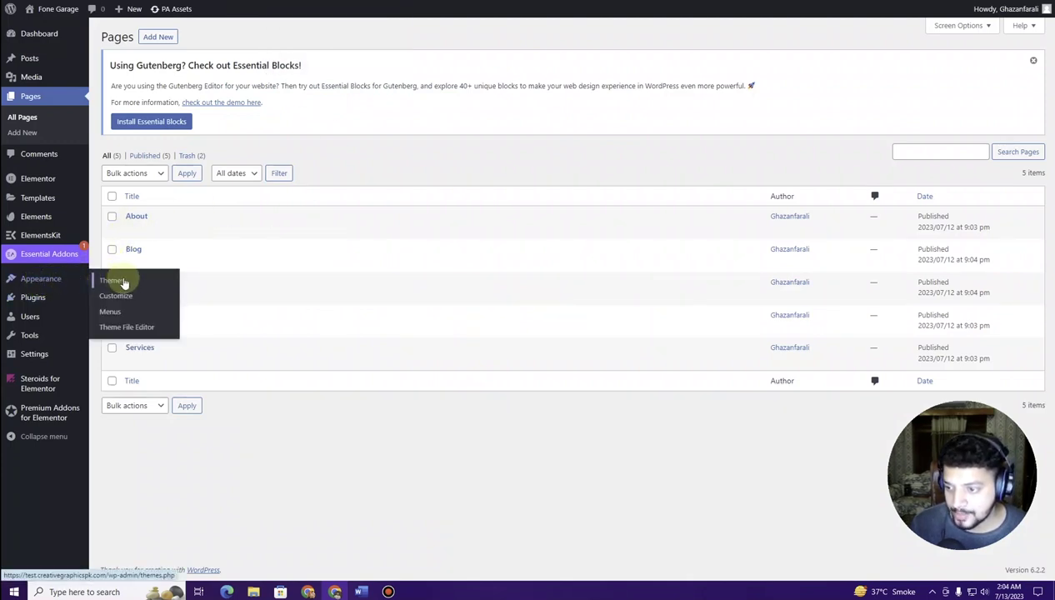
click(124, 315)
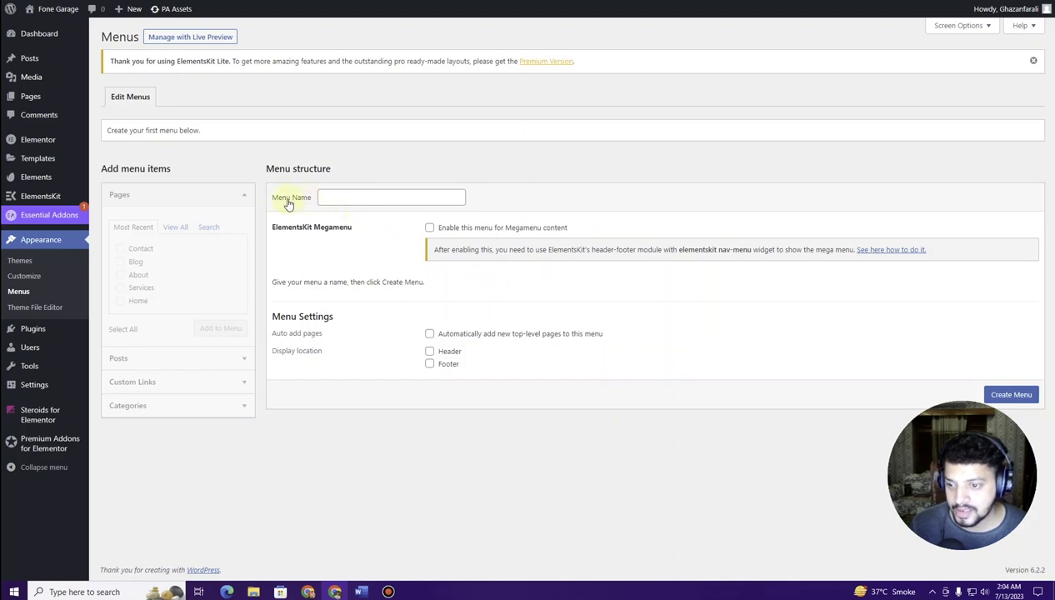
click(353, 197)
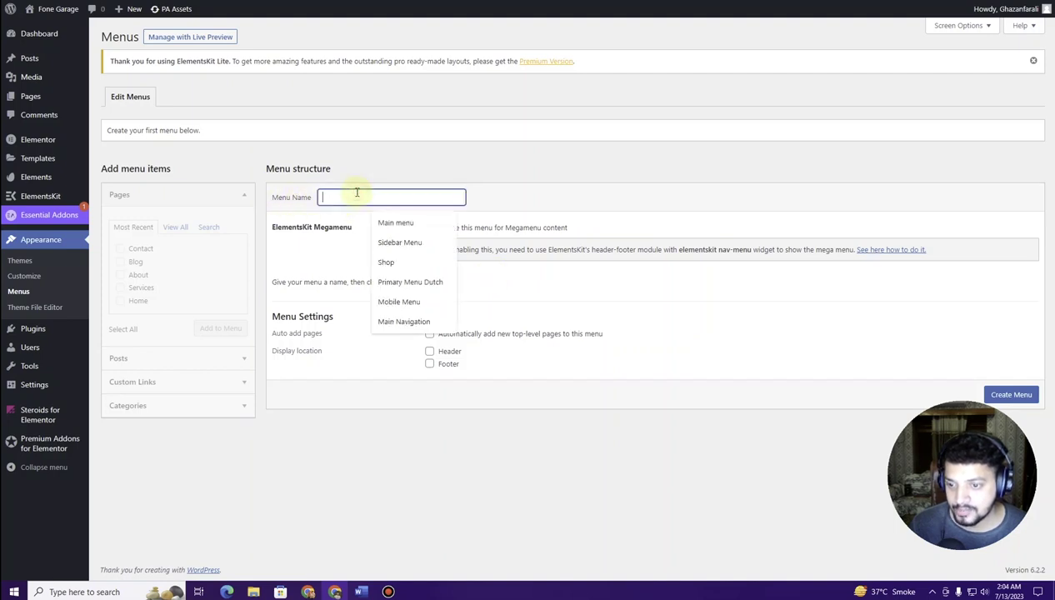
click(392, 224)
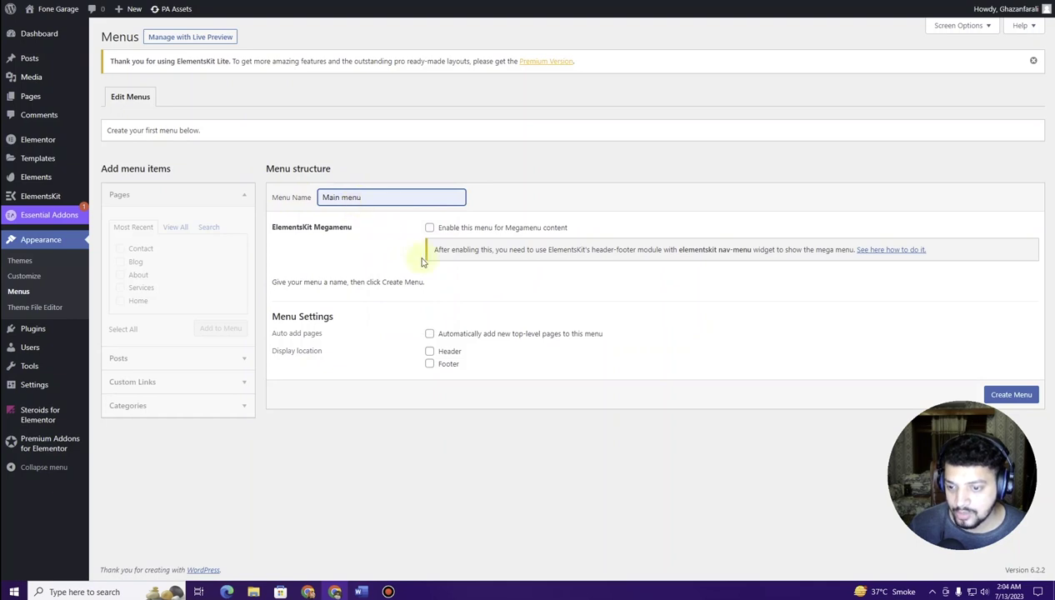
click(1011, 396)
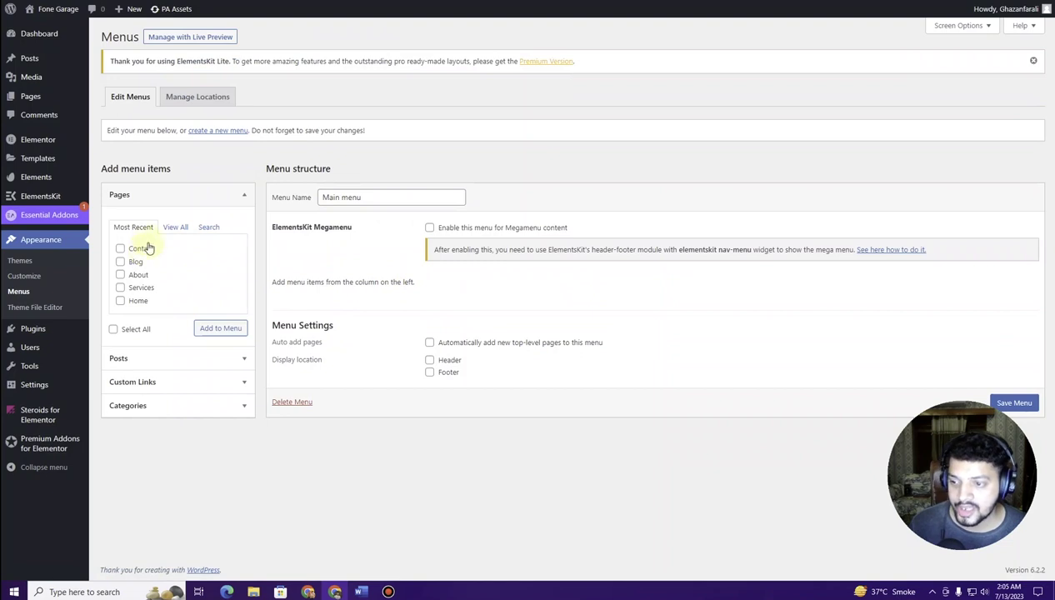
Step: Add every entry from the full list of pages to Main menu
click(174, 229)
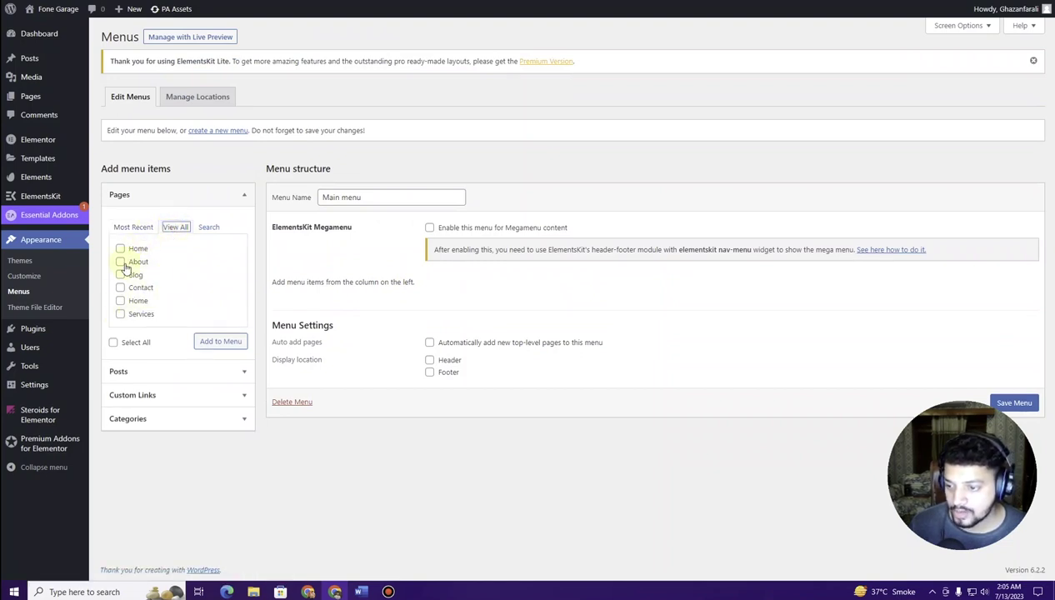
click(114, 344)
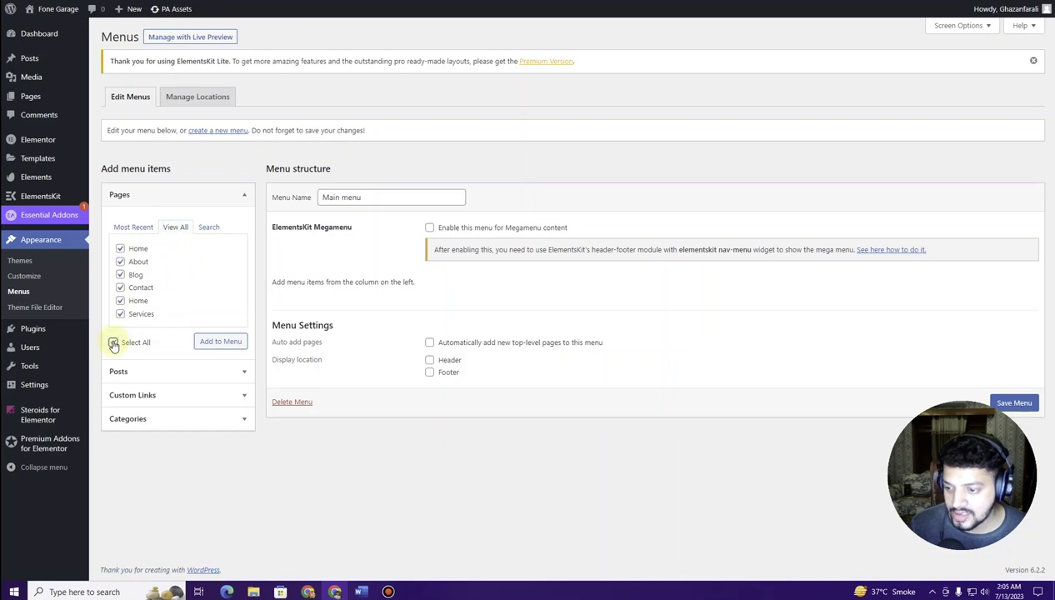
click(218, 343)
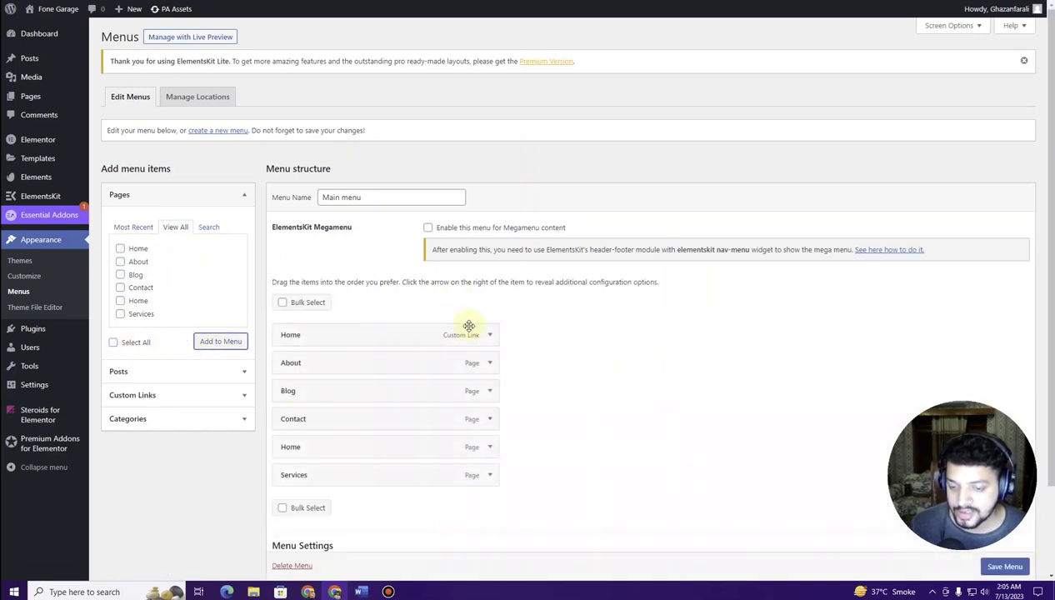
Step: Remove the Home custom link from the menu and reorder the items as Home, Services, Blog, About, Contact
scroll(458, 296, down, 2)
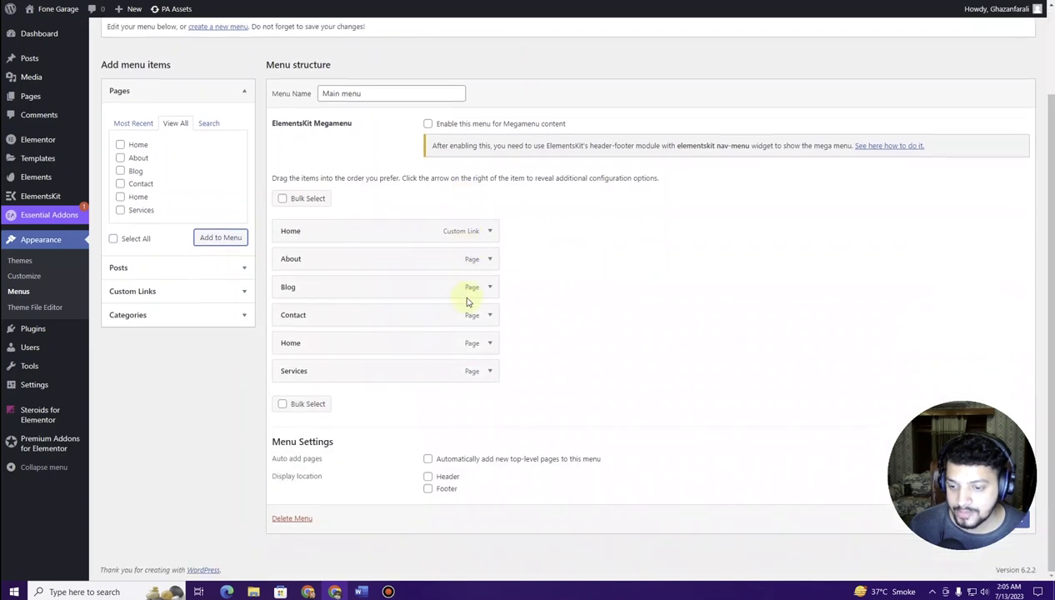
click(490, 233)
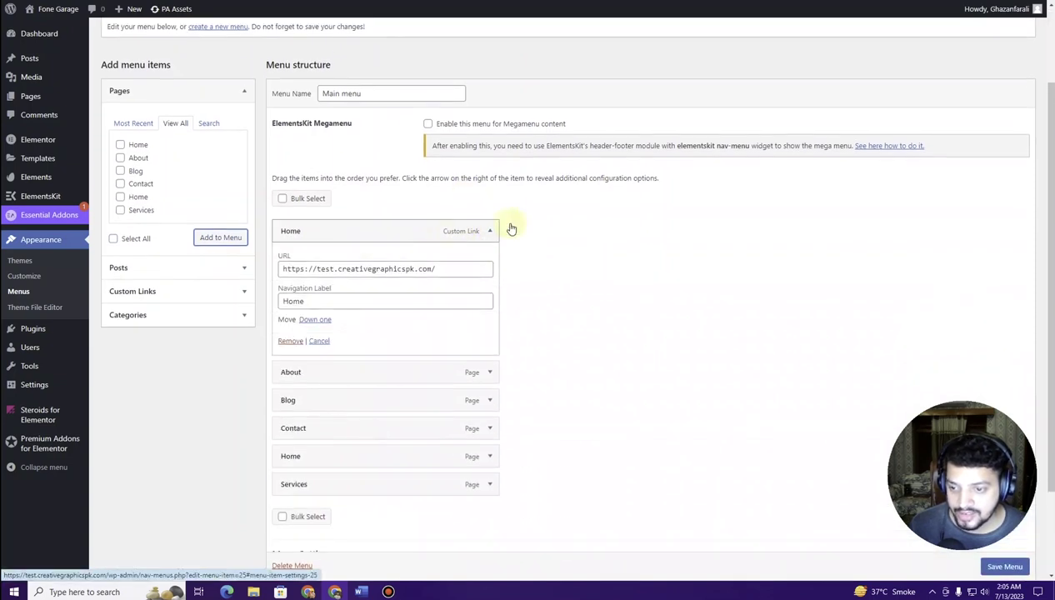
click(287, 341)
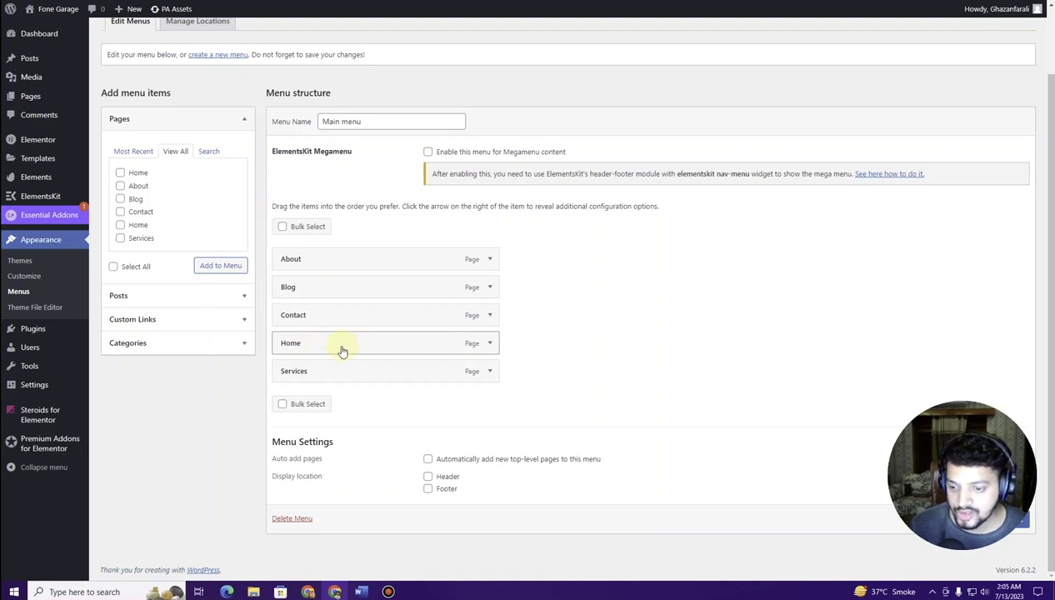
drag(341, 351, 335, 265)
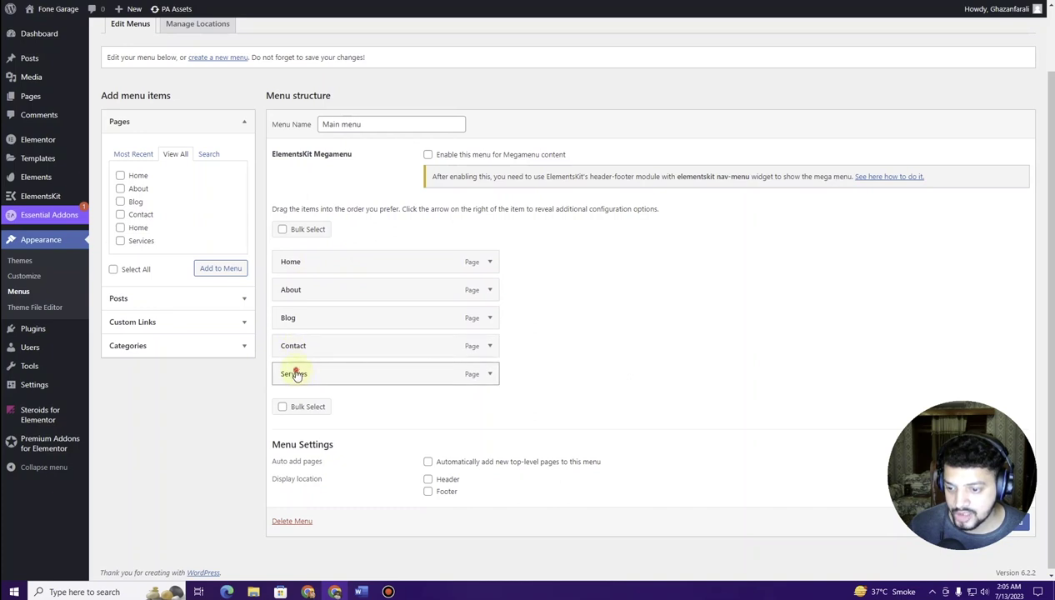
drag(299, 372, 348, 362)
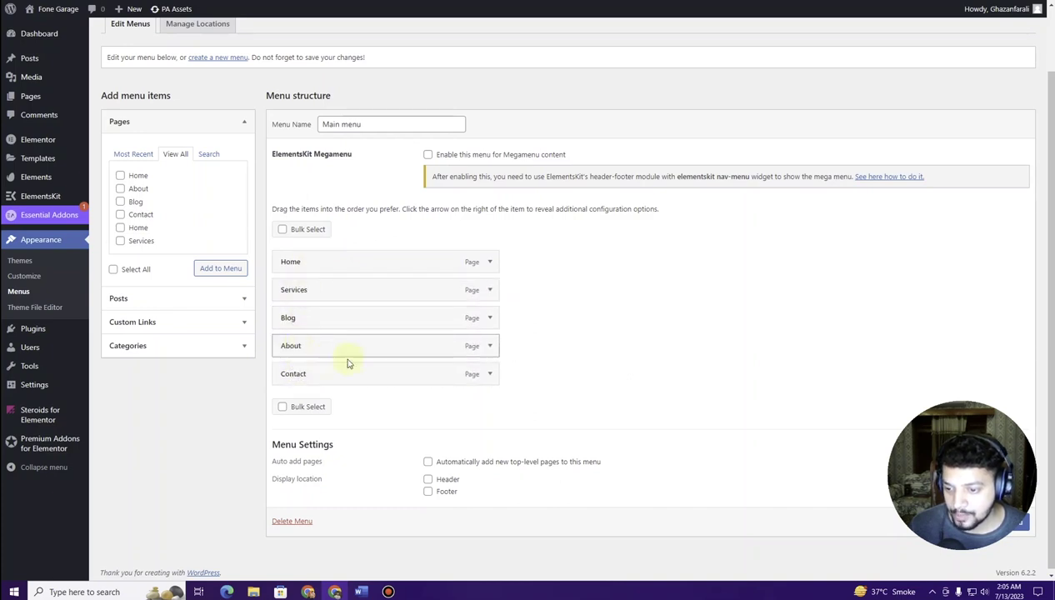
Step: Assign Main menu to the Header display location and save the menu
click(428, 477)
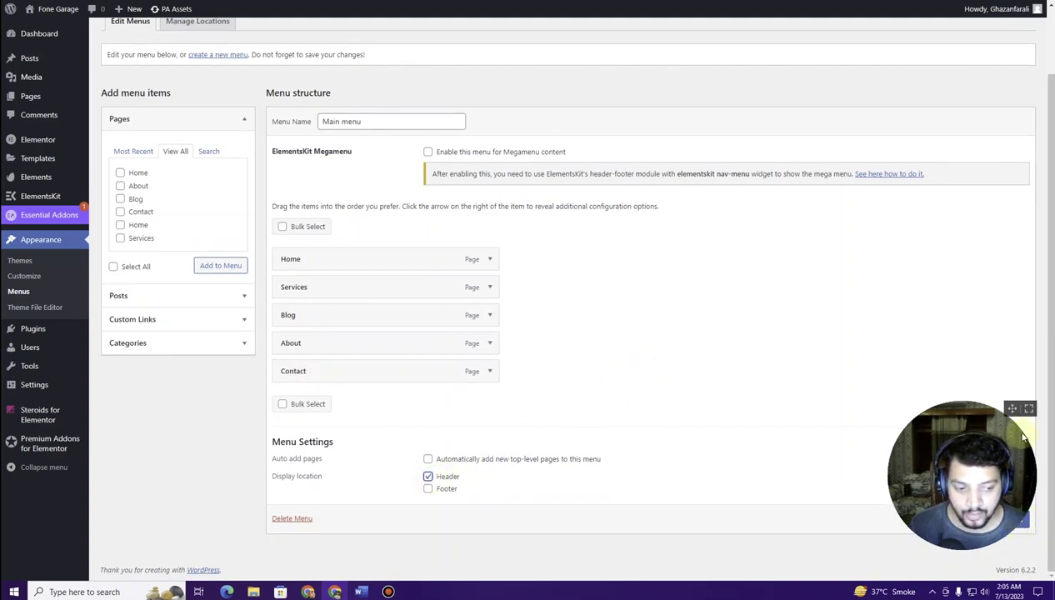
drag(1015, 409, 982, 320)
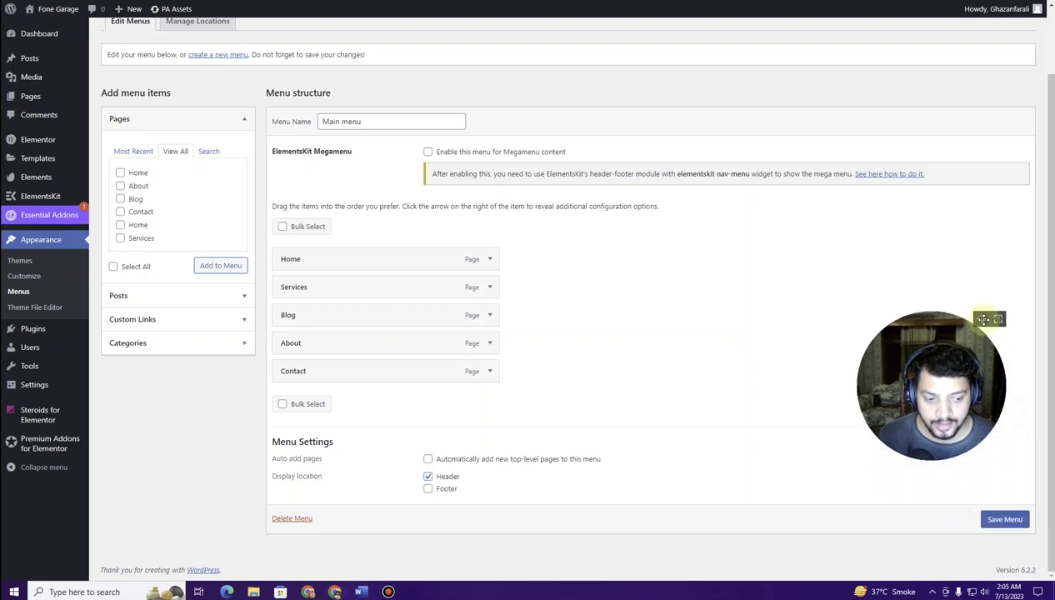
click(991, 523)
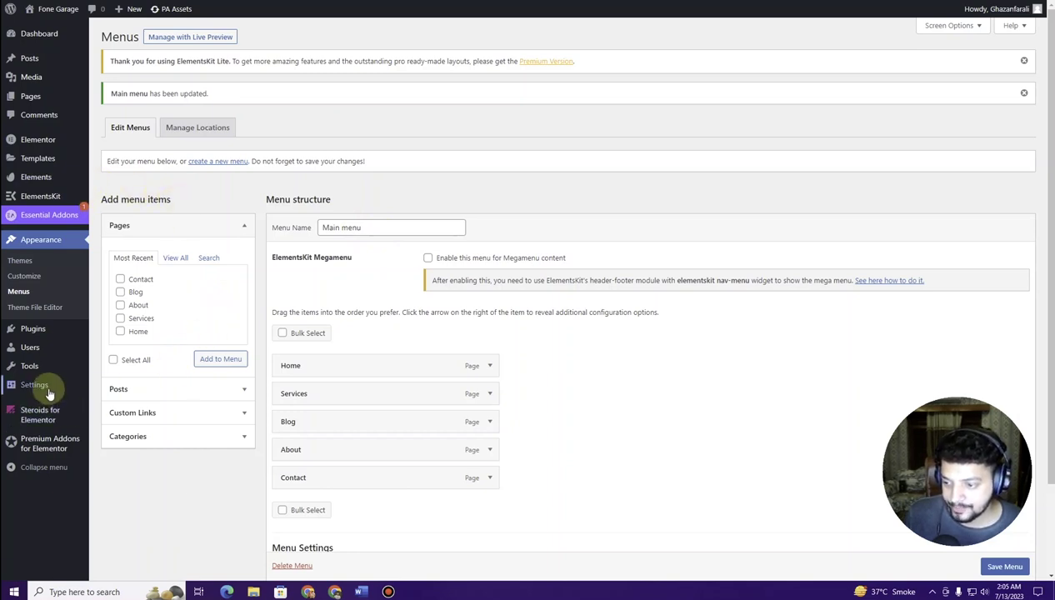
Step: Set the site title in the general settings to Spa and Saloon Website
mouse_move(40, 392)
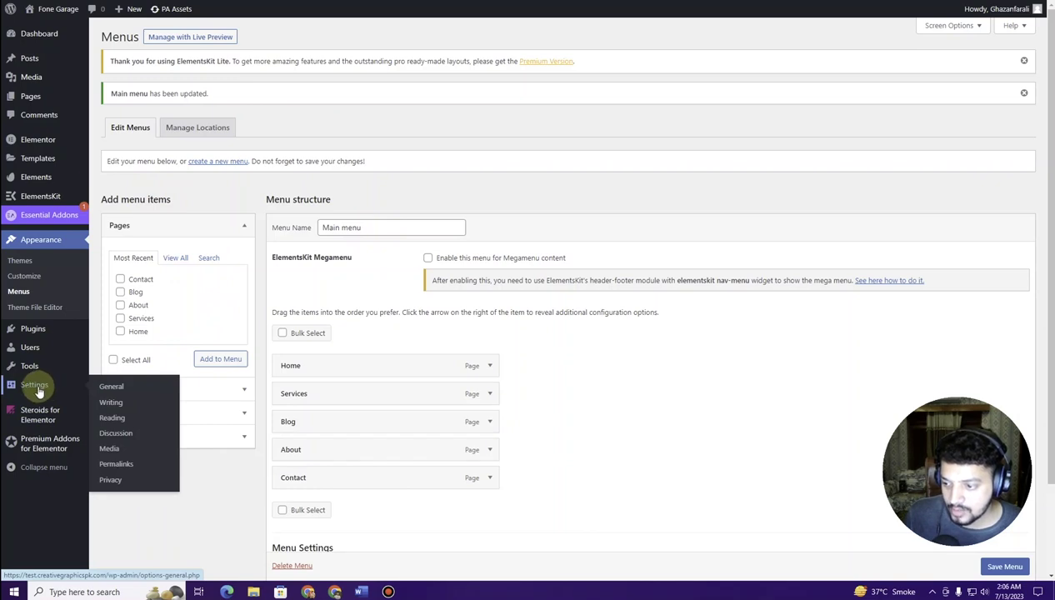
click(112, 389)
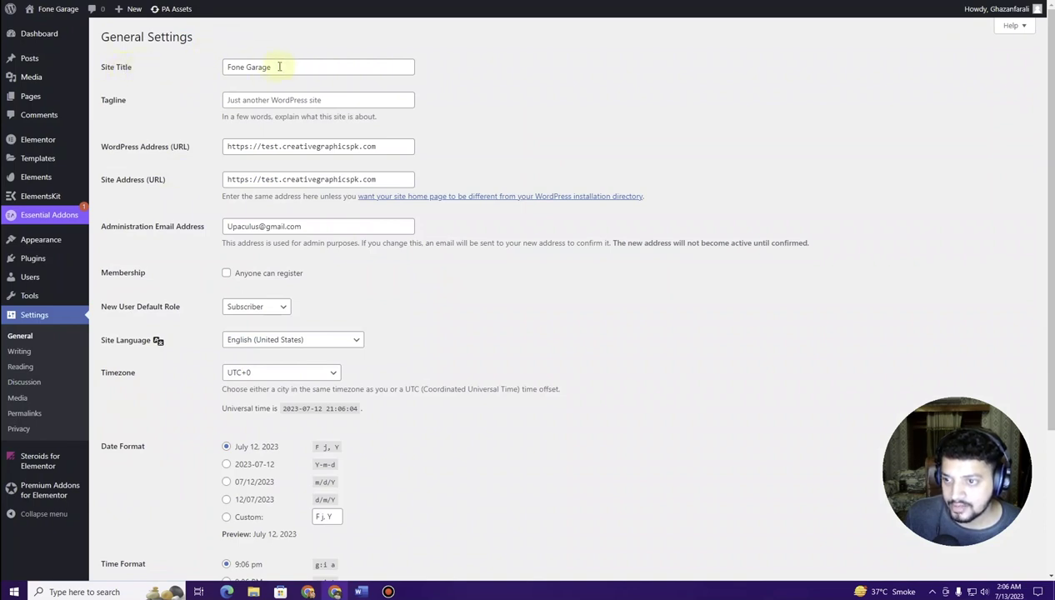
drag(279, 67, 224, 71)
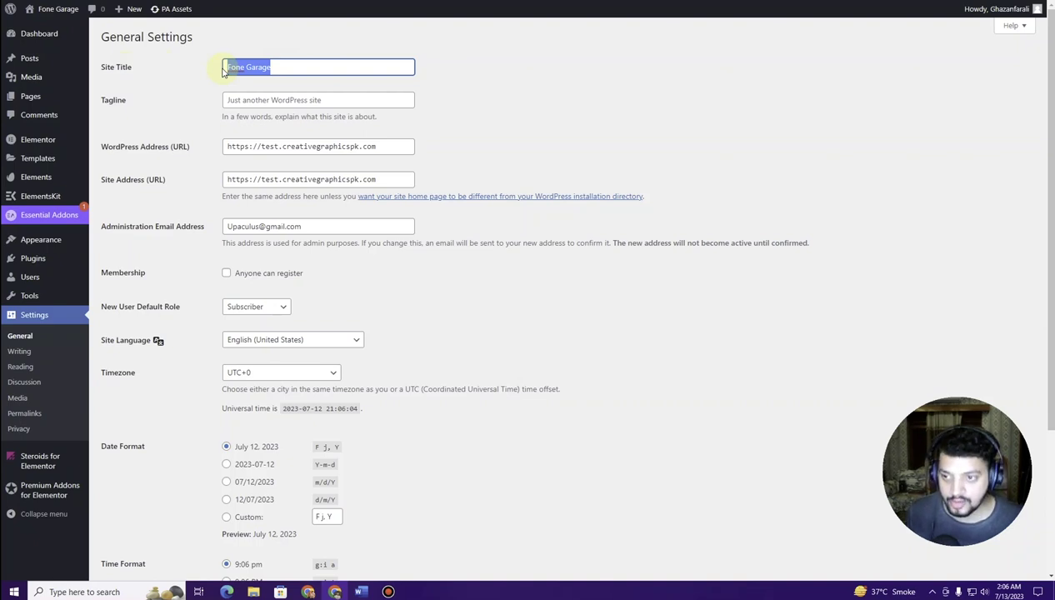
text(Spa)
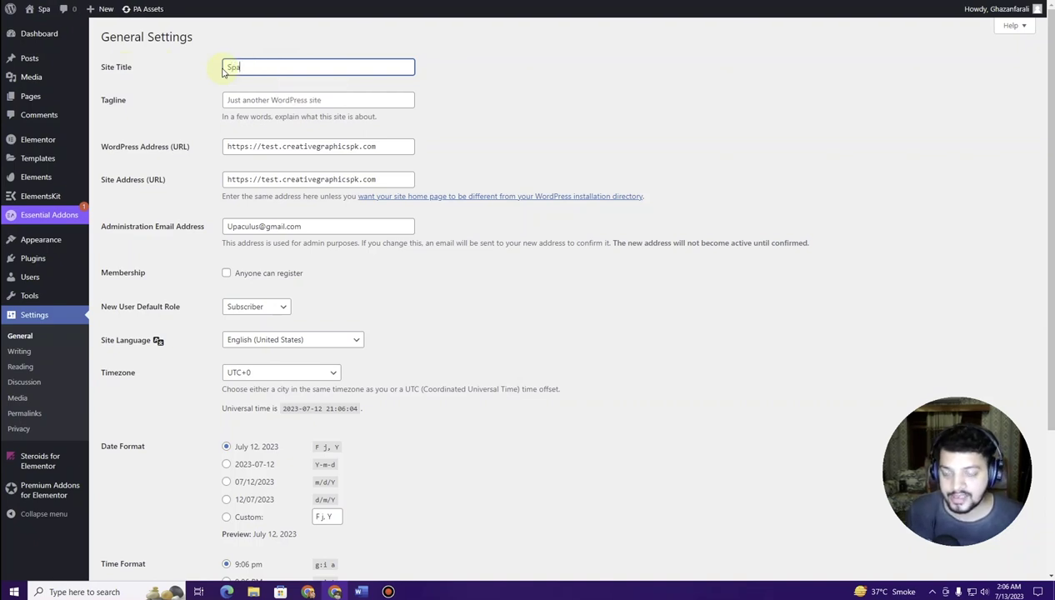
text( and Slap)
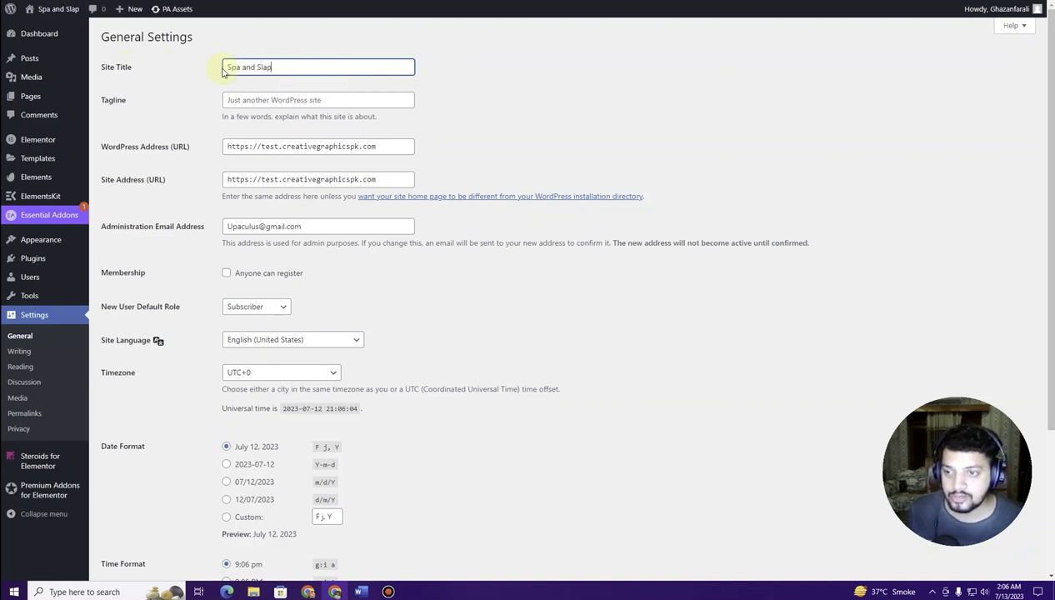
key(BackSpace)
text(oon We)
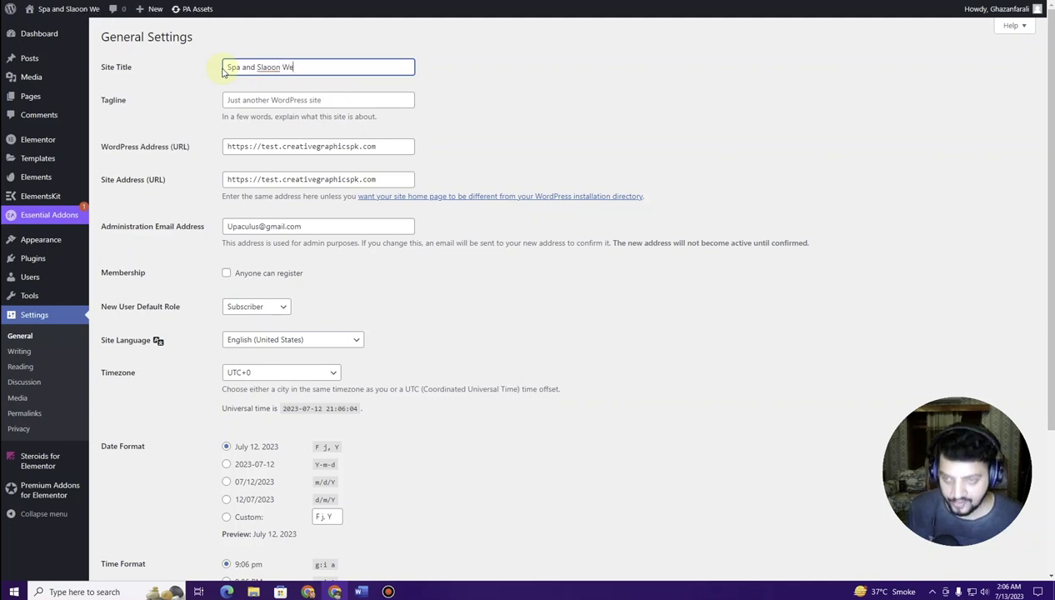
text(bsite)
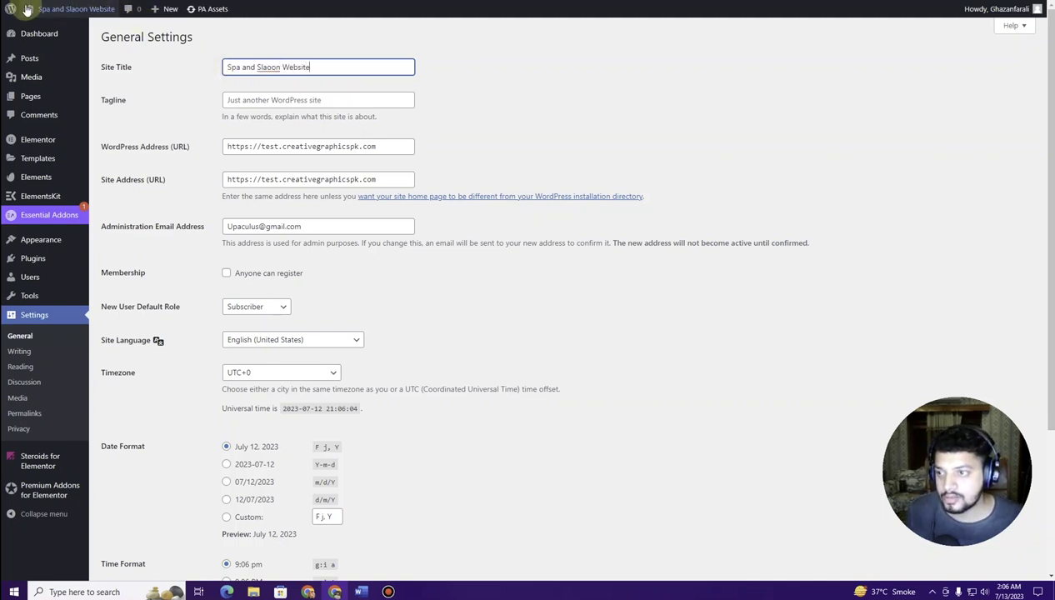
click(262, 67)
key(BackSpace)
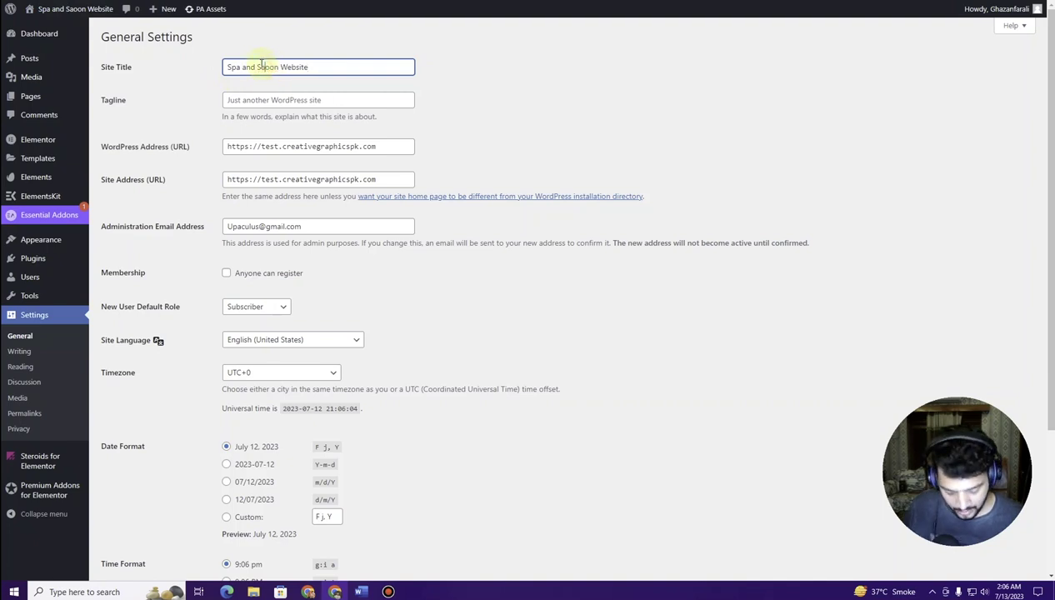
click(266, 67)
text(l)
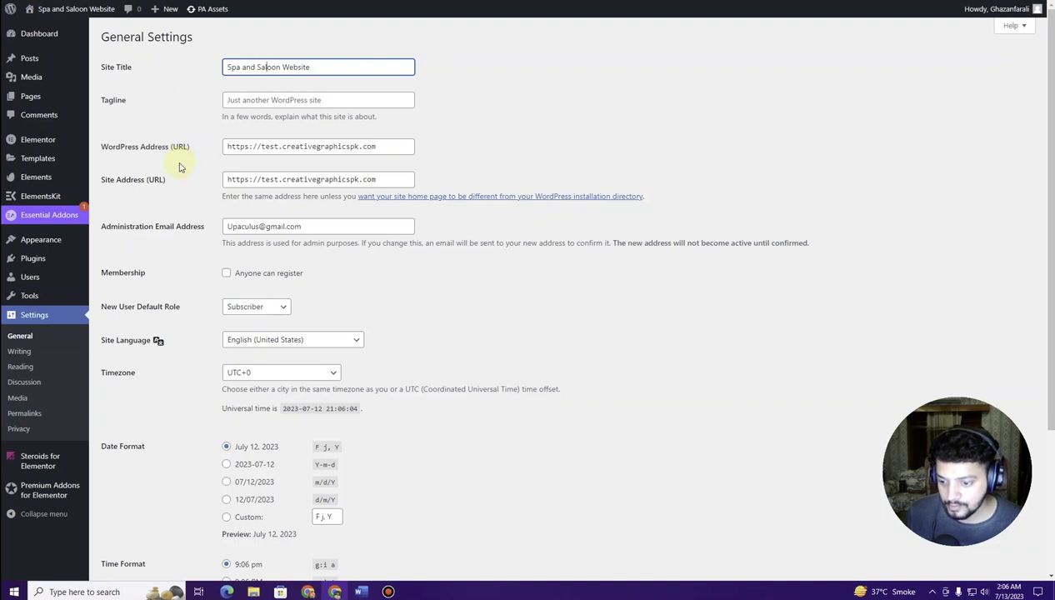
Step: Leave the tagline blank and save the general settings
scroll(177, 179, down, 1)
scroll(177, 169, up, 1)
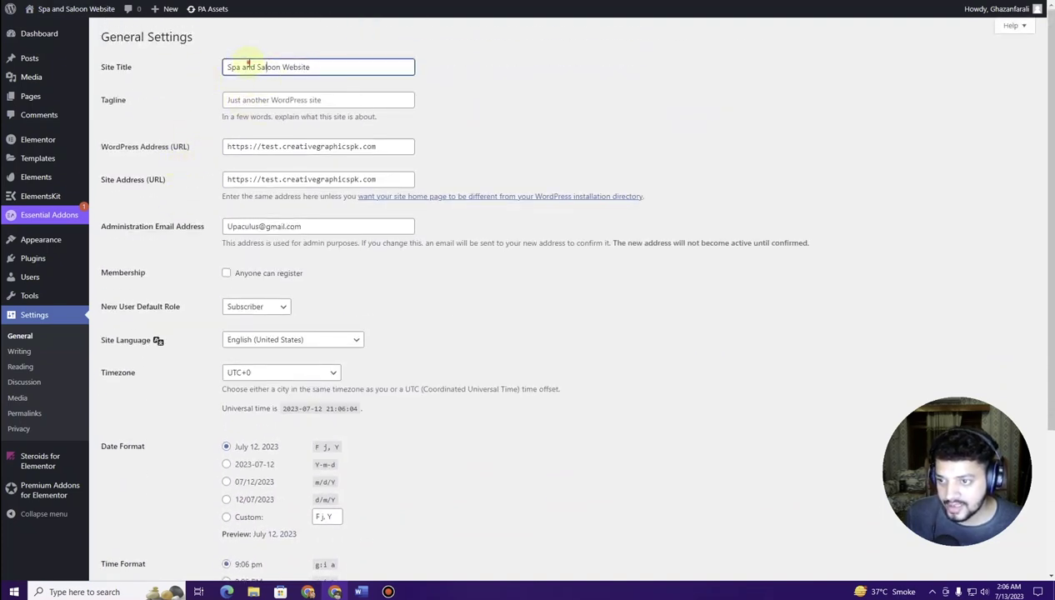
click(257, 103)
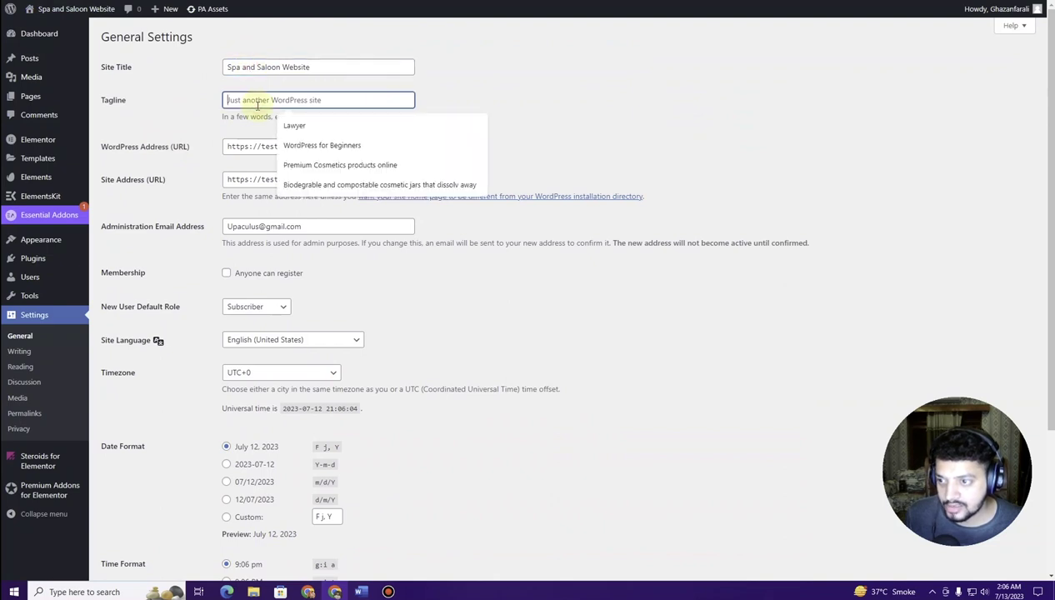
click(199, 131)
scroll(167, 275, down, 3)
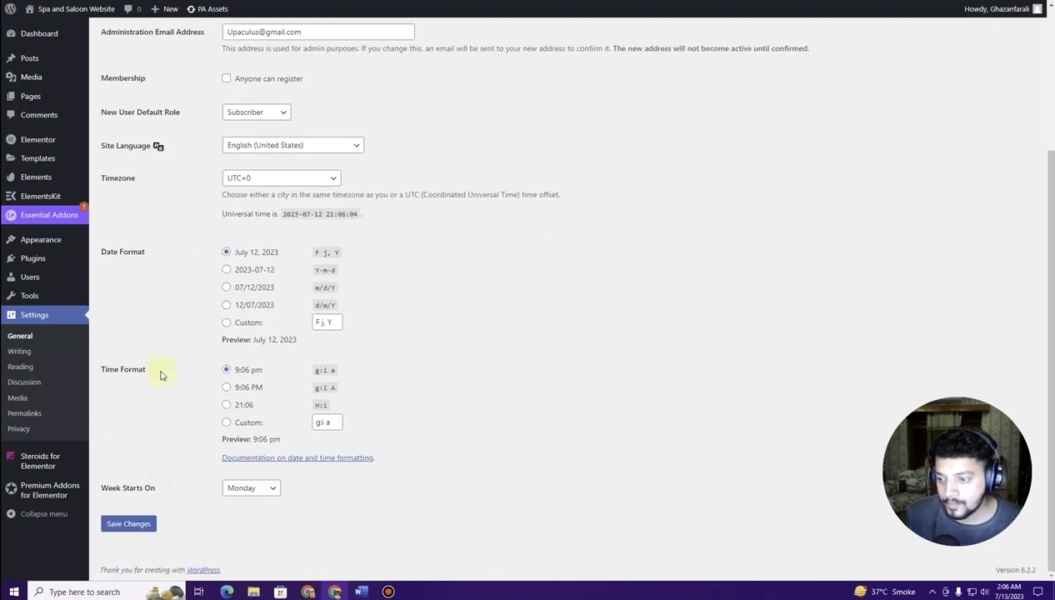
click(129, 524)
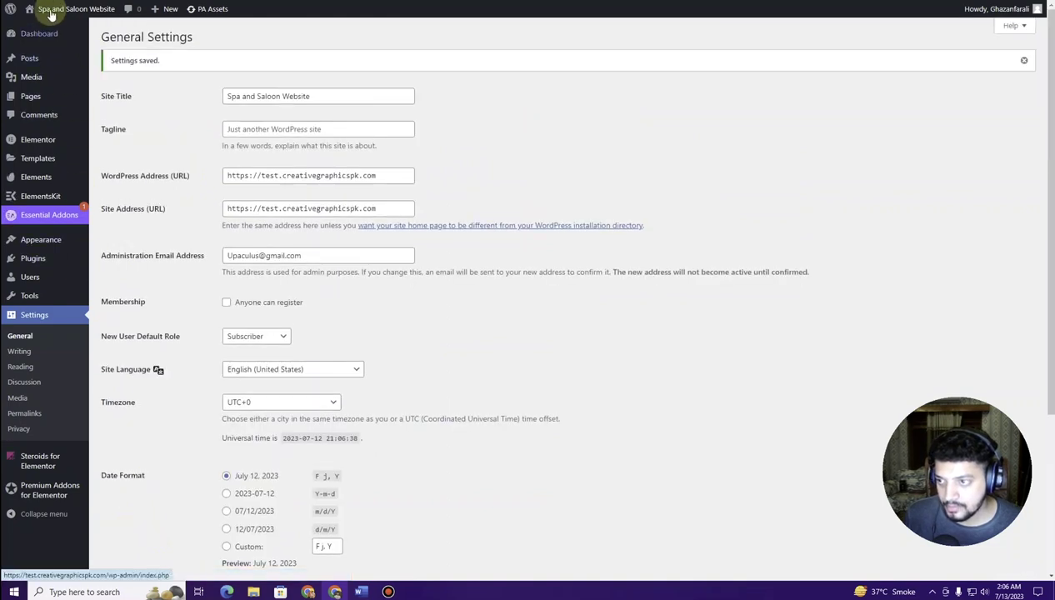
Step: View the live site and reload it to check the site title and header menu
mouse_move(23, 13)
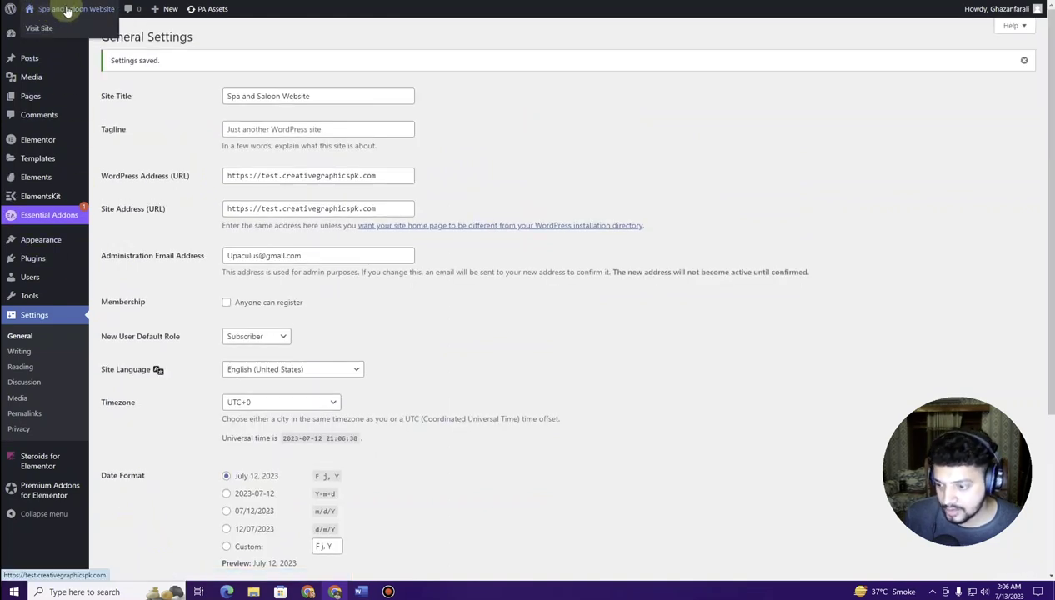
click(42, 372)
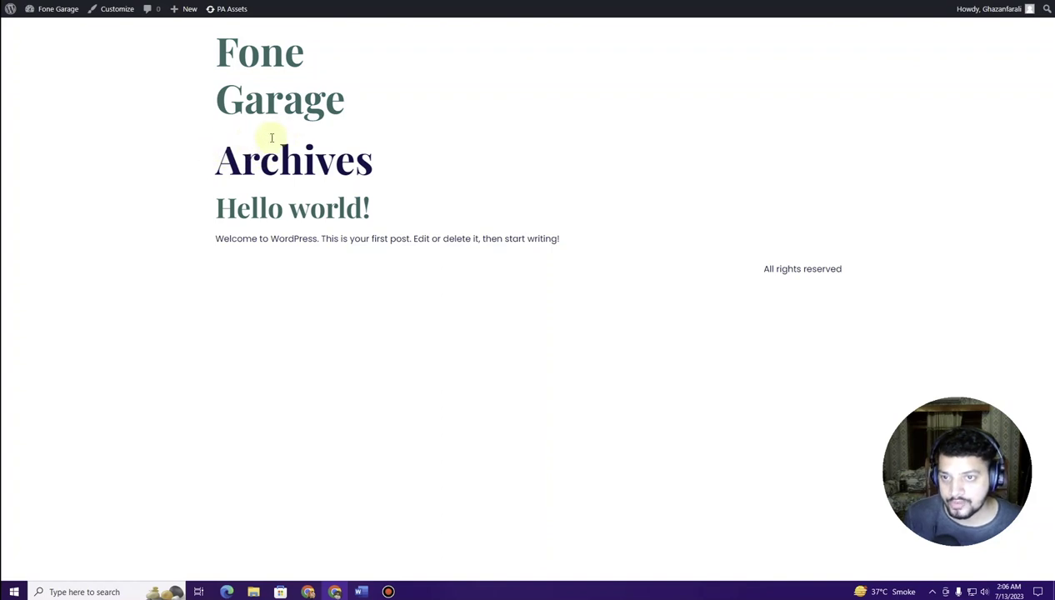
key(F5)
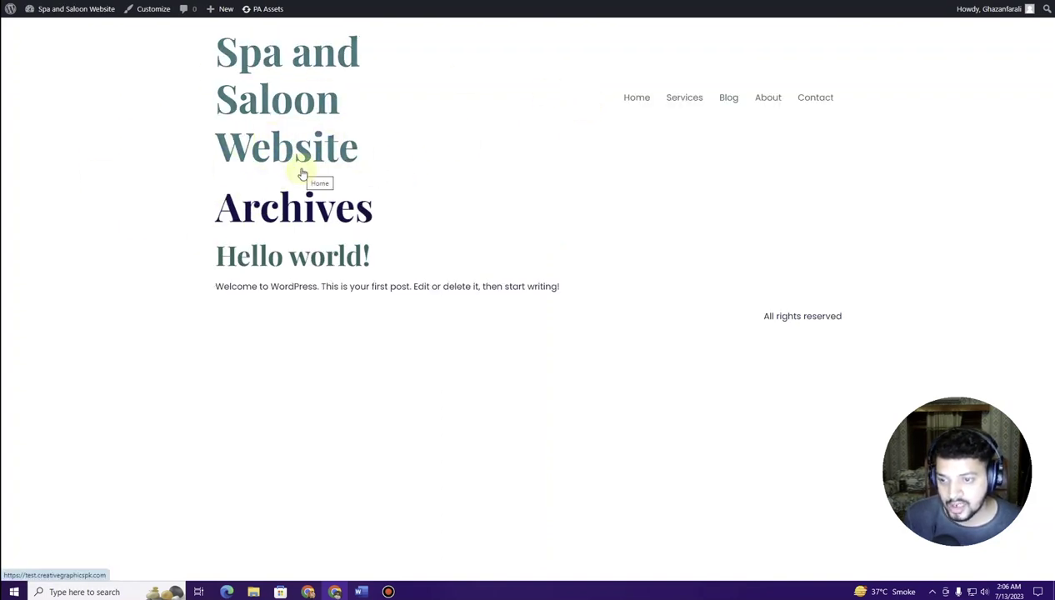
Step: In the reading settings, make the homepage a static page, choose Home as that page, and save
key(ctrl+Tab)
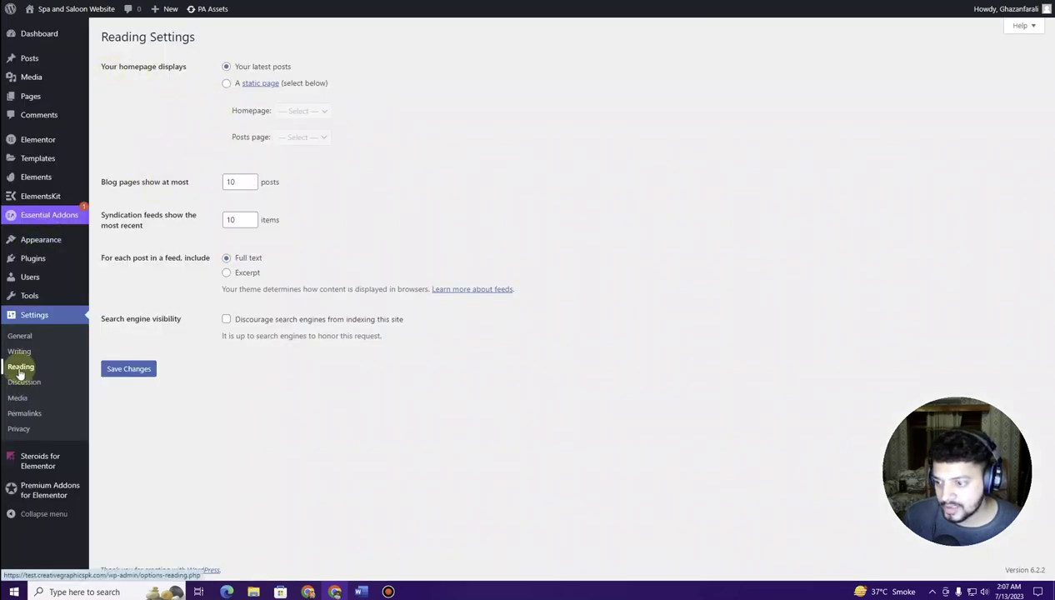
click(225, 87)
click(312, 111)
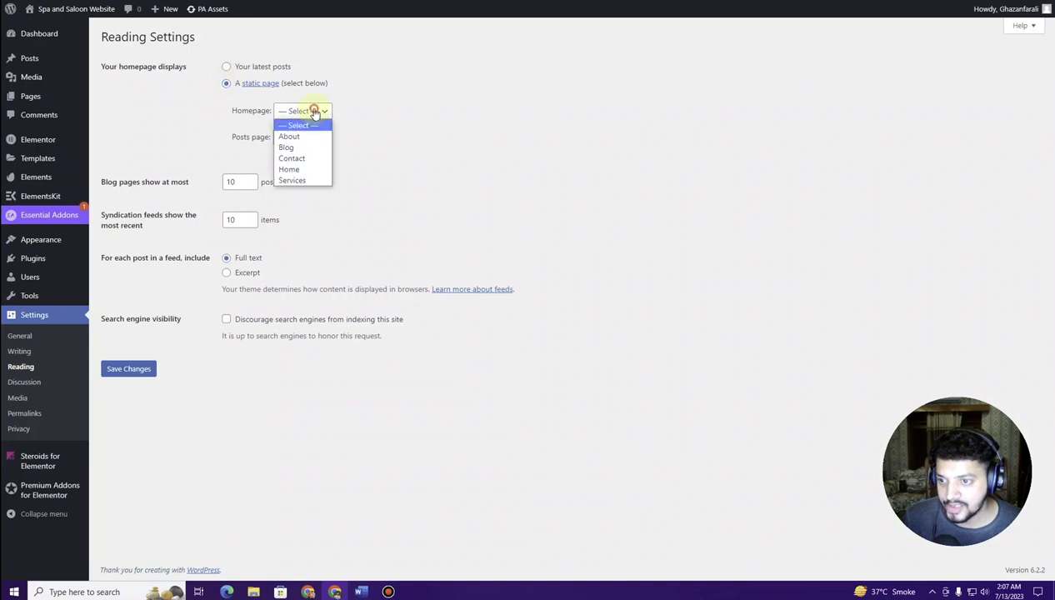
click(298, 170)
click(135, 369)
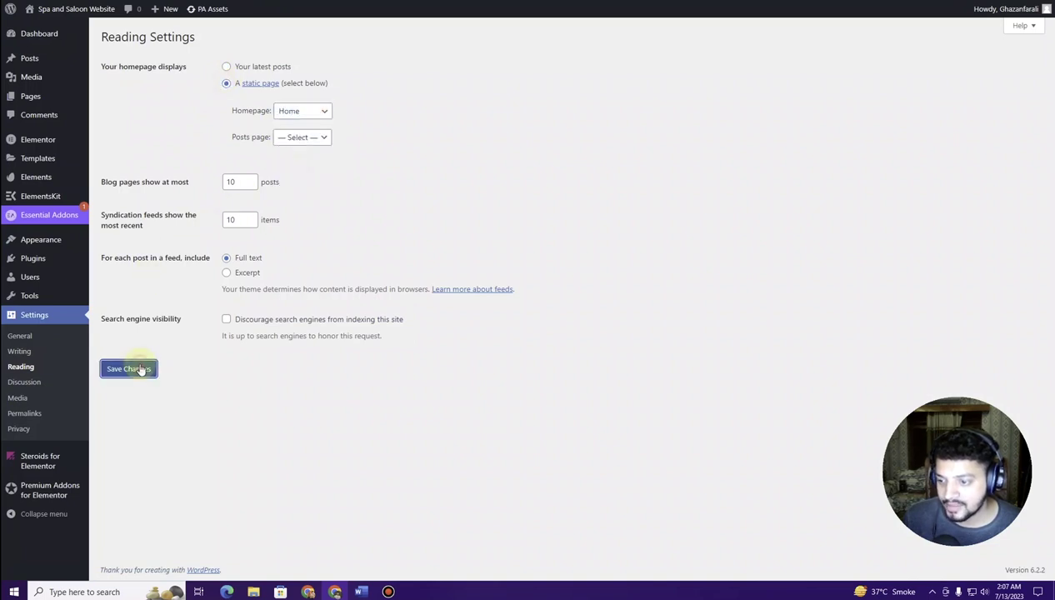
Step: Check the live front page with the static homepage, including its header and footer text
click(398, 22)
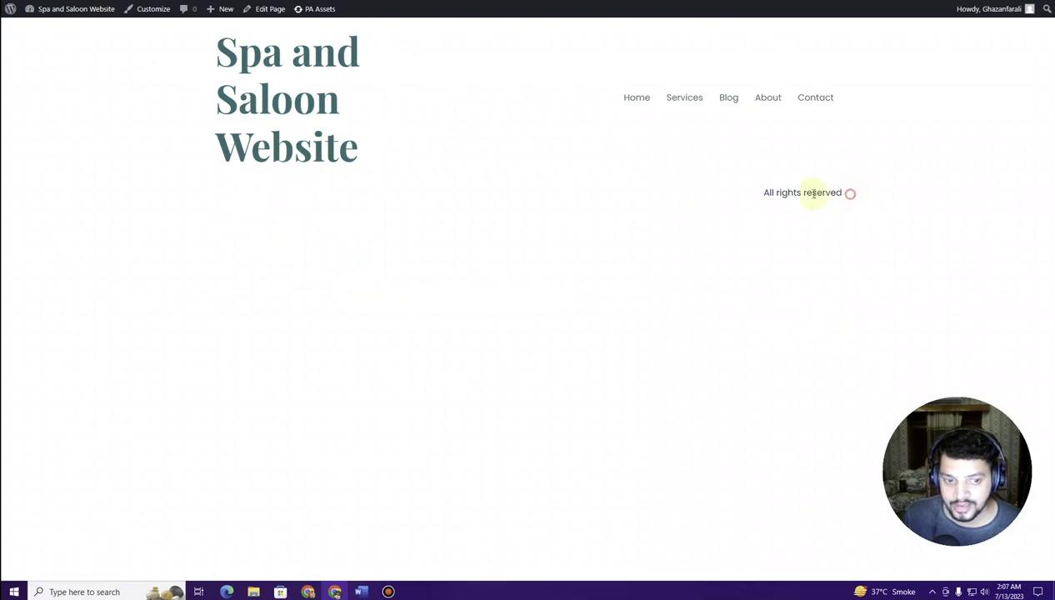
drag(848, 193, 722, 197)
click(431, 249)
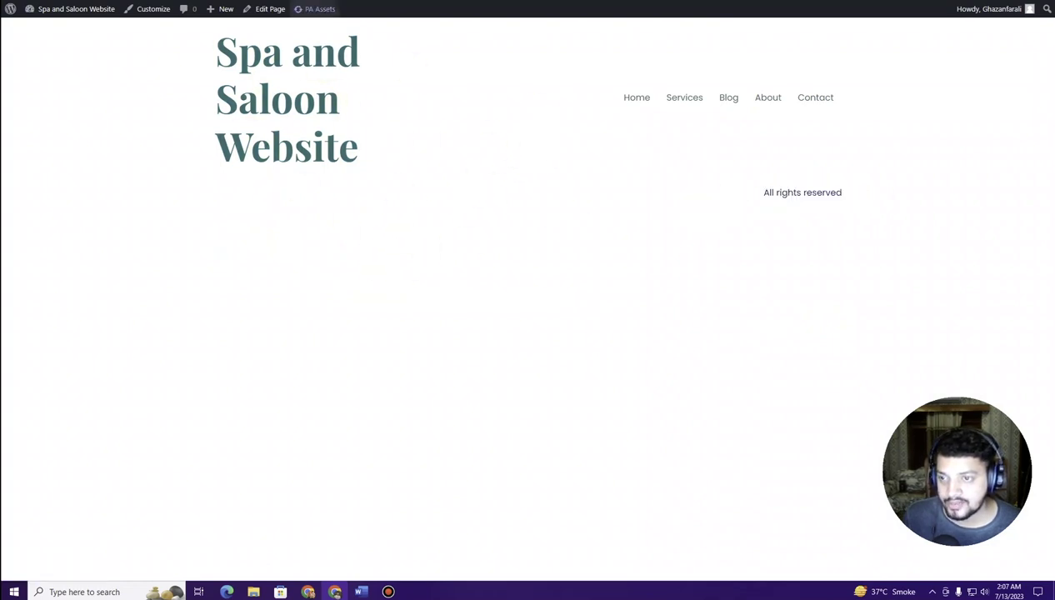
Step: Set the permalink structure to Post name, save it and dismiss the notice
key(alt+Left)
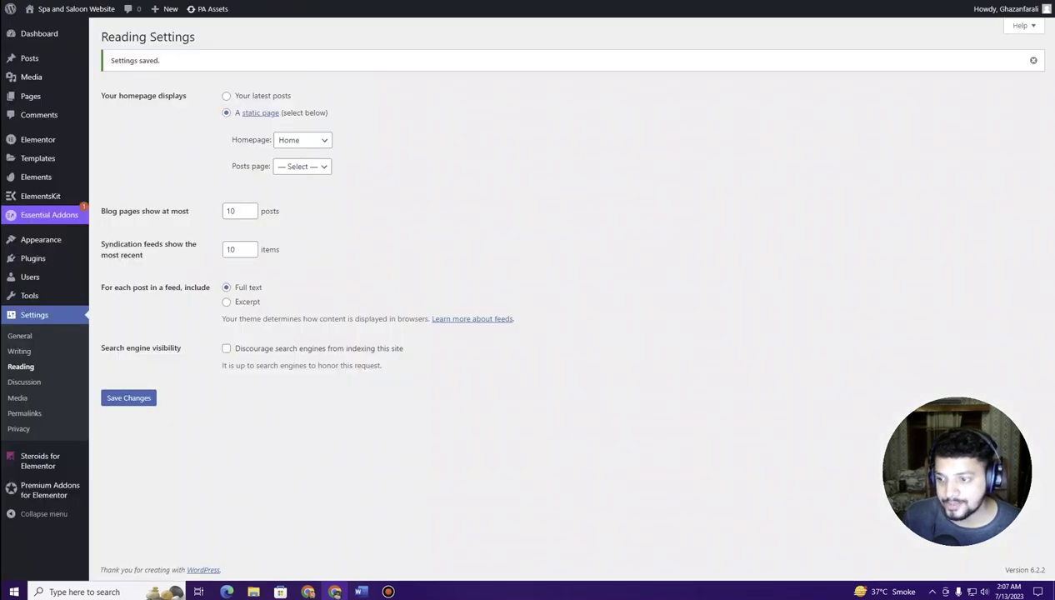
click(25, 414)
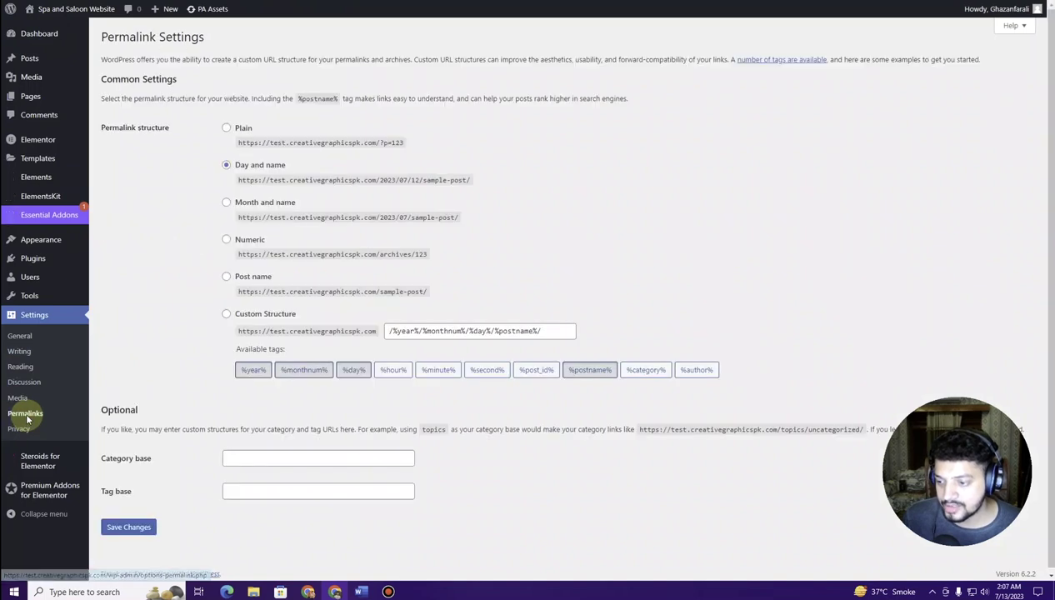
click(248, 280)
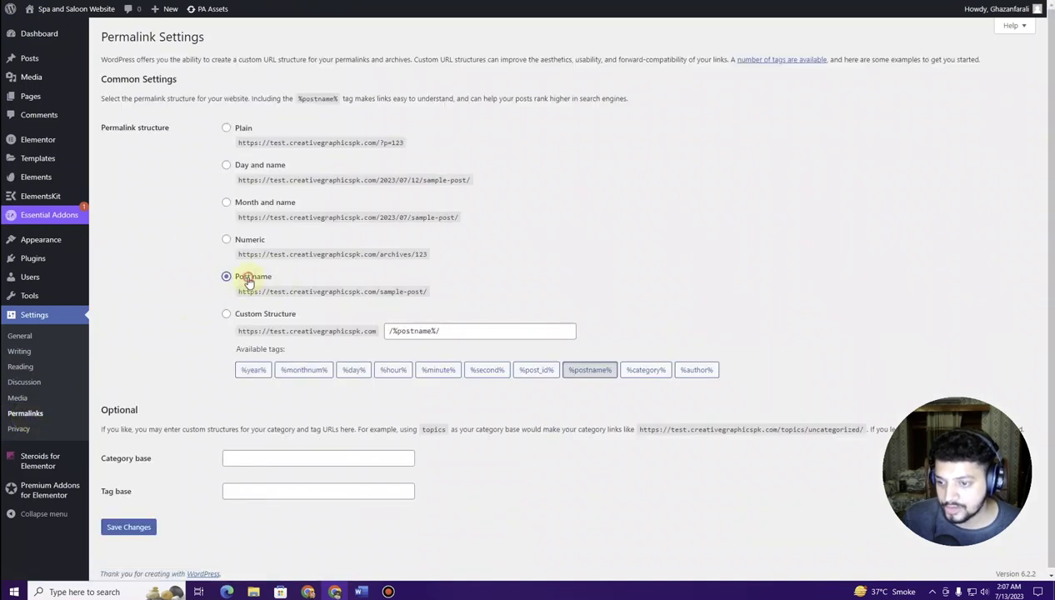
click(117, 529)
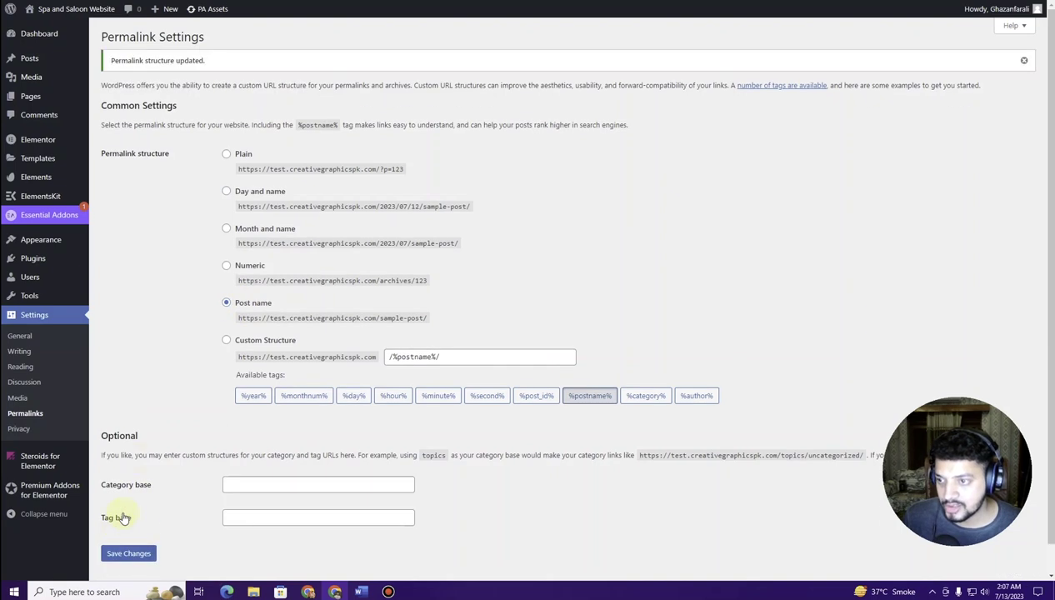
click(1024, 60)
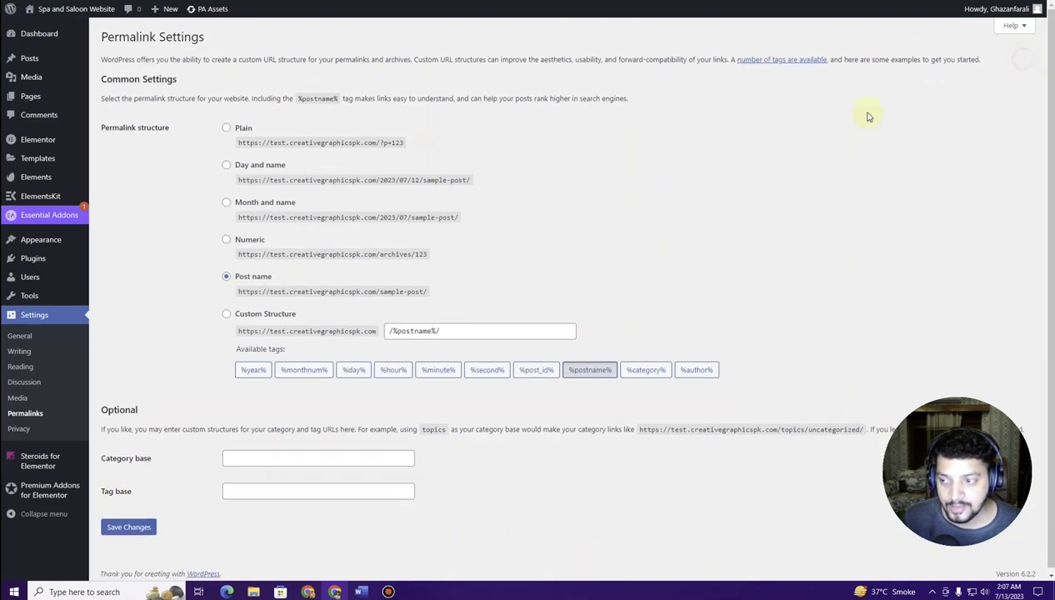
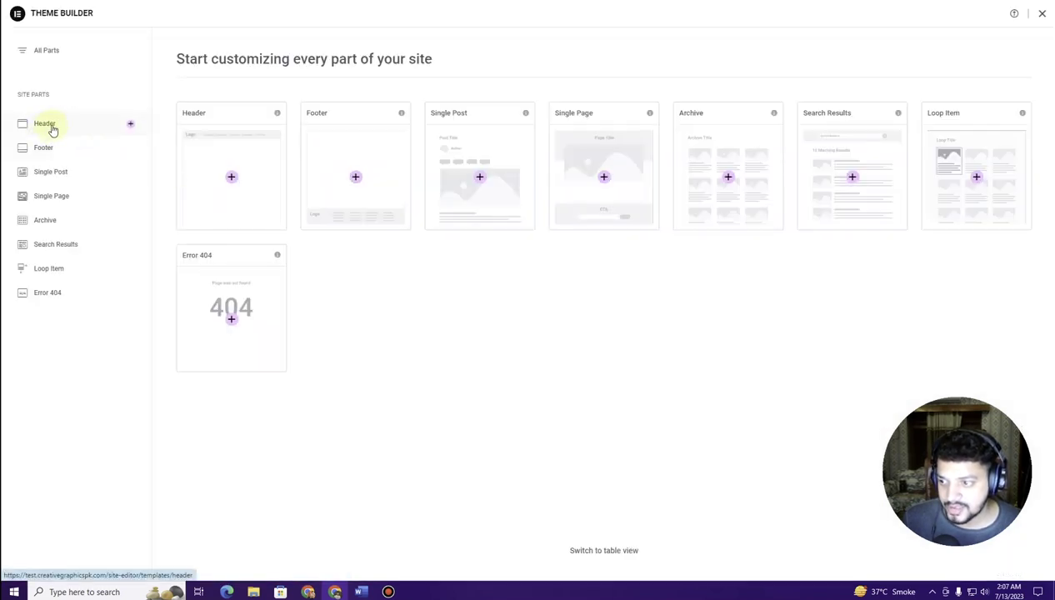
Step: Start a new header in the Theme Builder, closing the block library and the What's New announcements
click(47, 124)
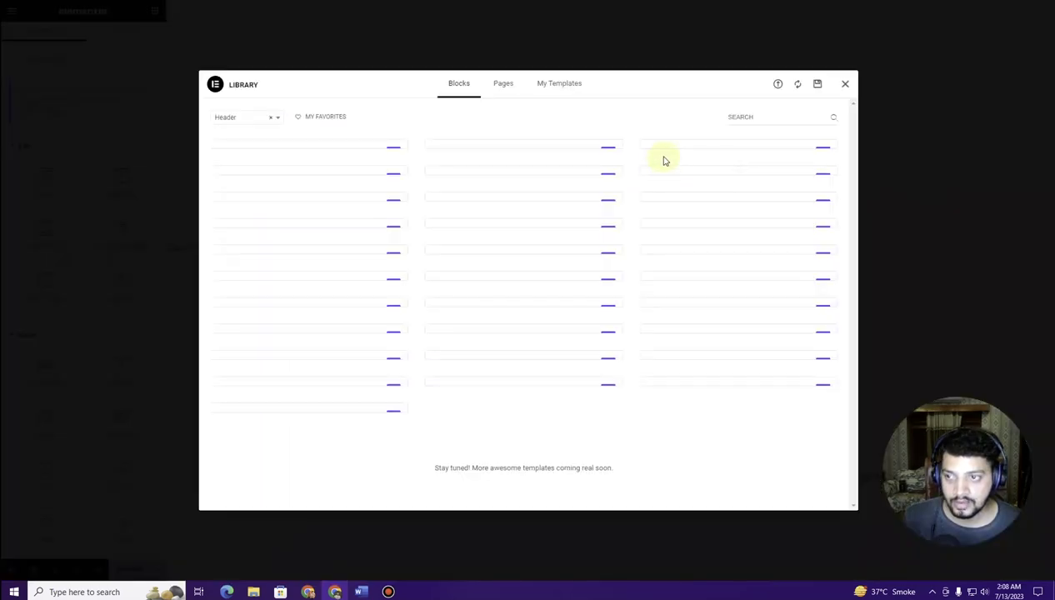
mouse_move(665, 160)
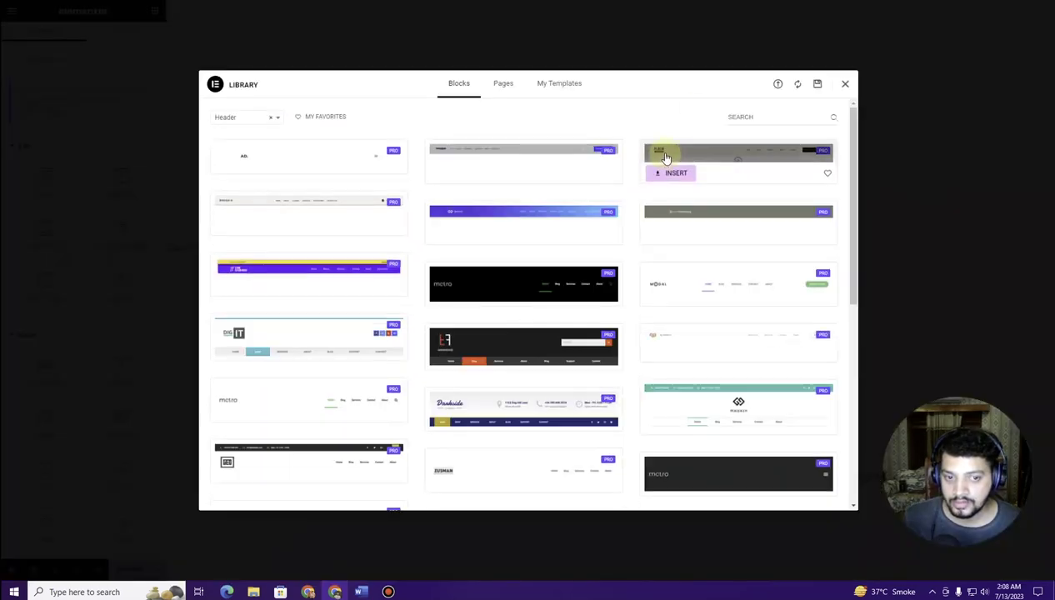
click(845, 85)
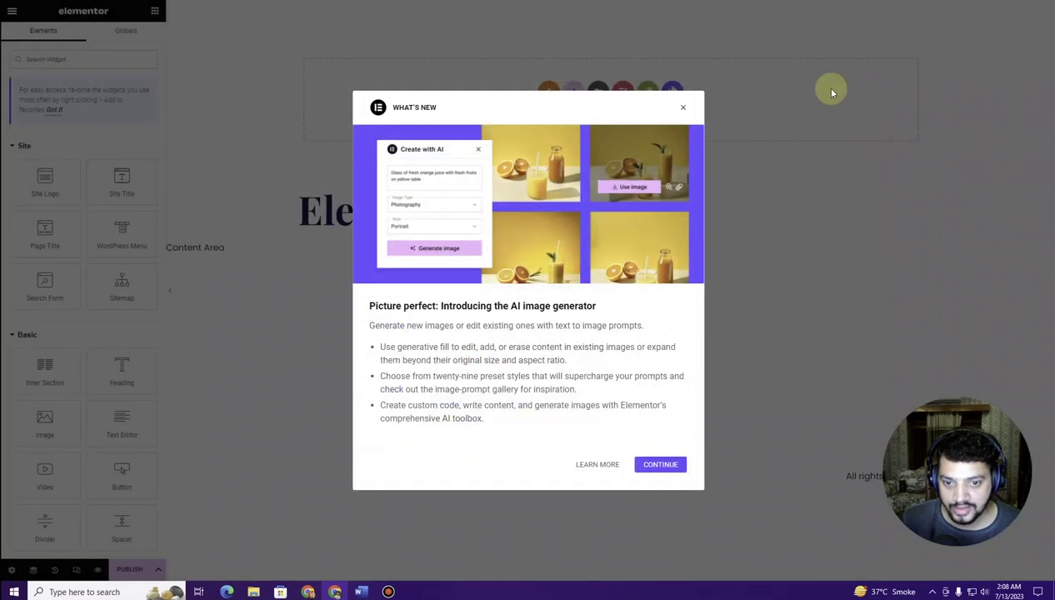
click(684, 110)
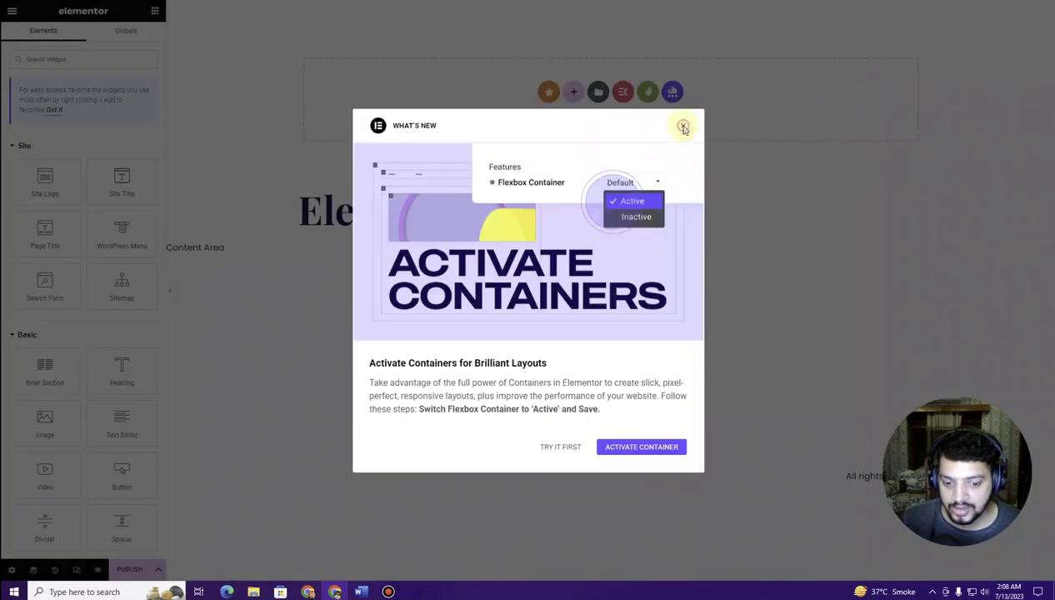
click(683, 127)
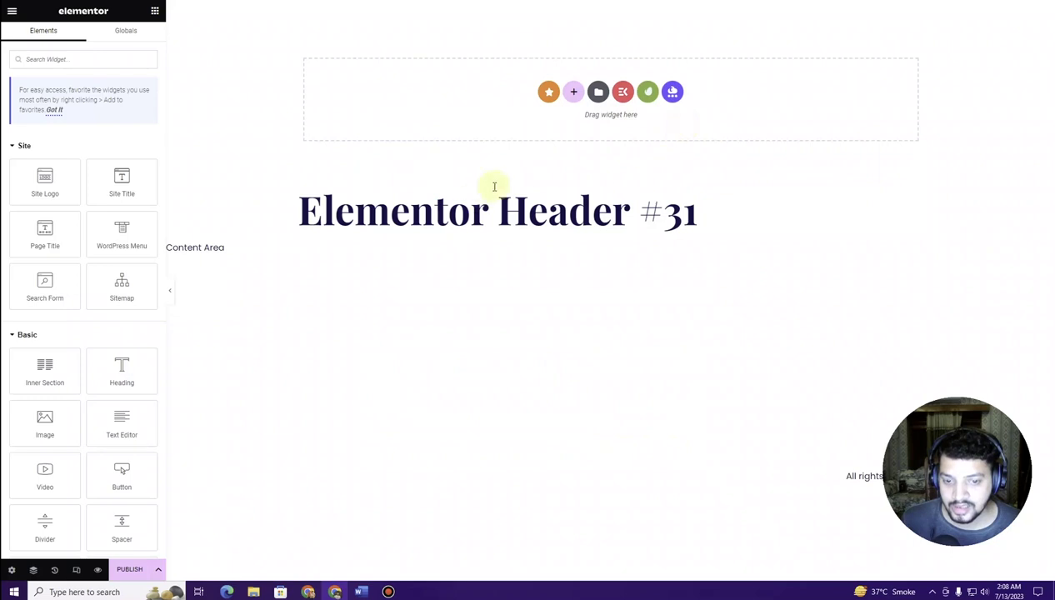
Step: Insert the Anjani V1 - Header template from the installed Anjani spa and beauty kit into the header
click(649, 94)
click(270, 253)
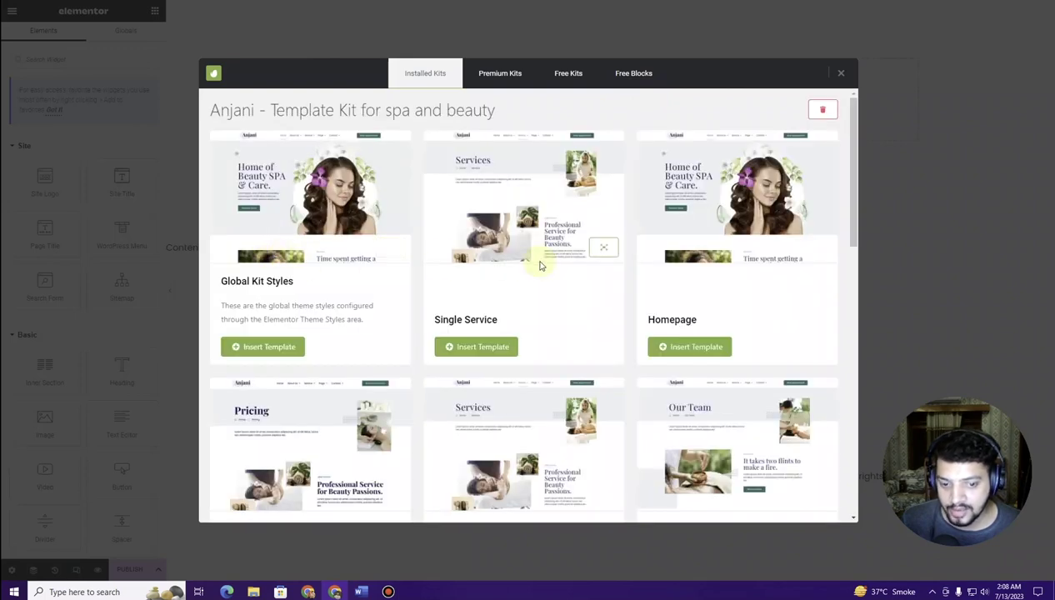
scroll(540, 265, down, 5)
scroll(539, 265, down, 4)
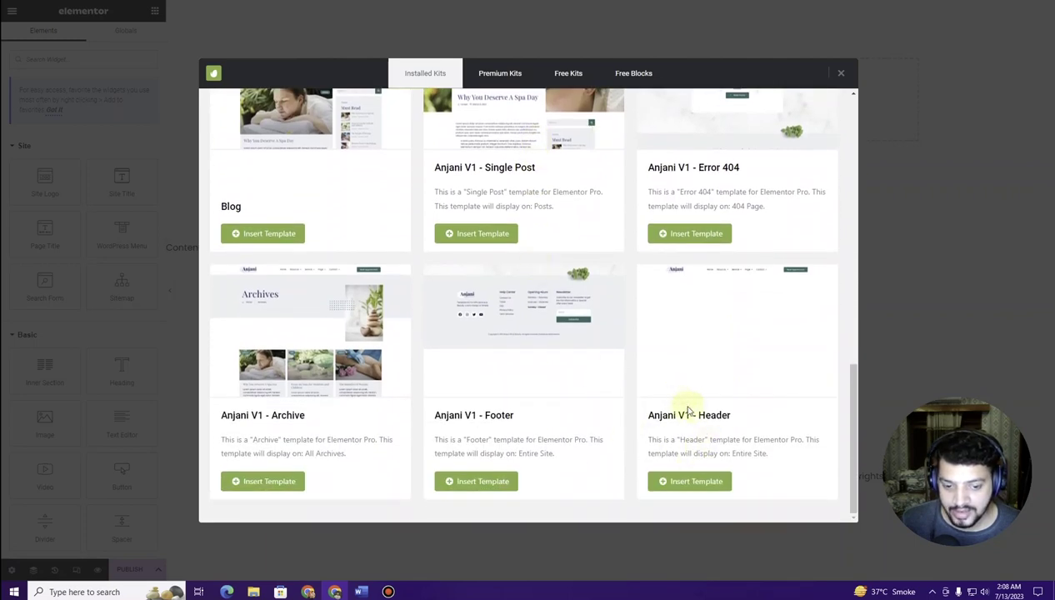
click(685, 484)
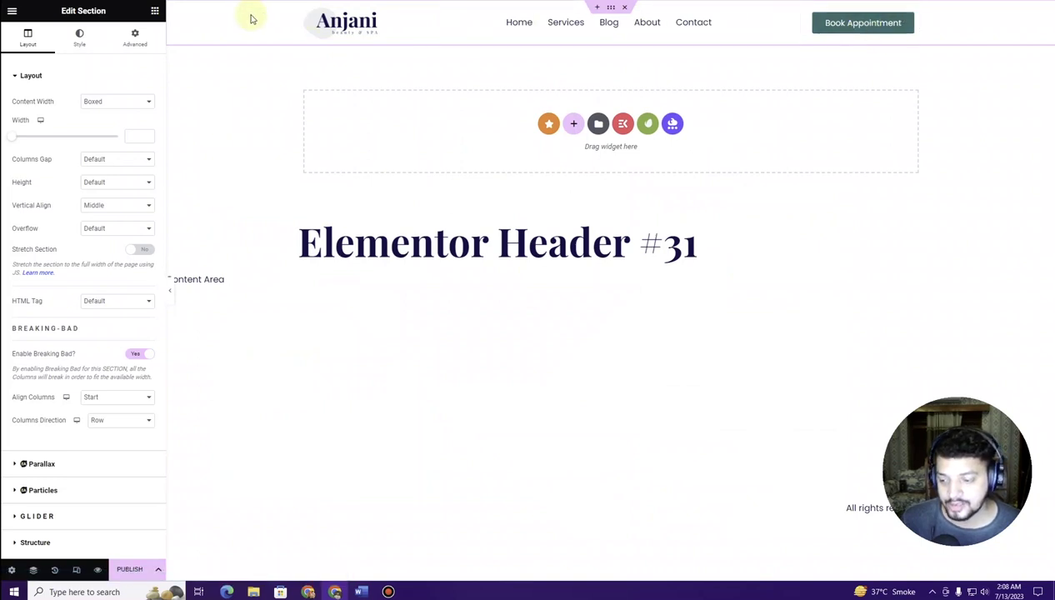
Step: Publish the header with an Include condition for the Entire Site, check it on the live site and return to the editor
click(129, 571)
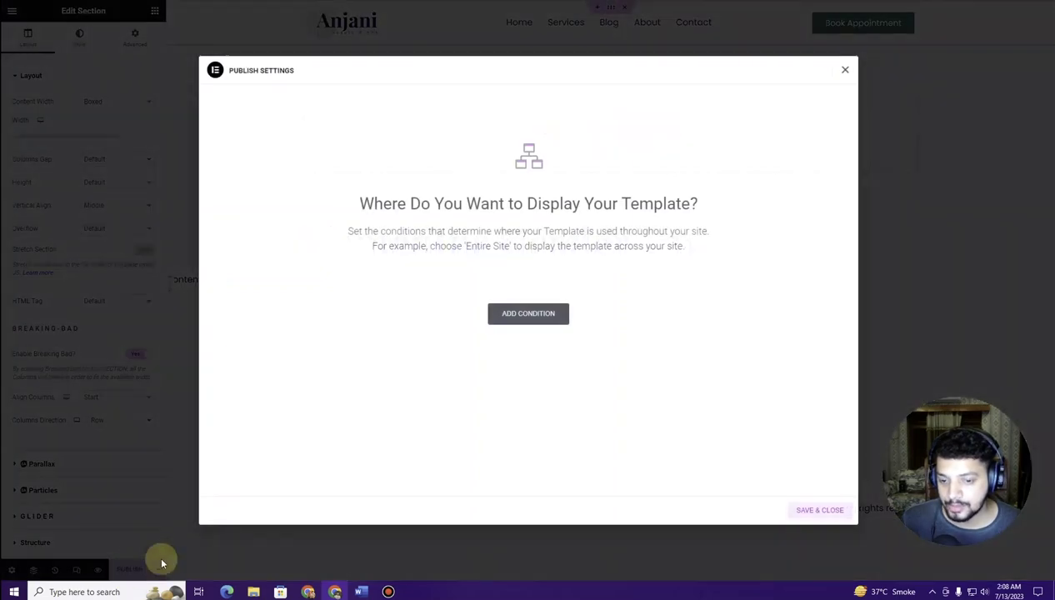
click(519, 317)
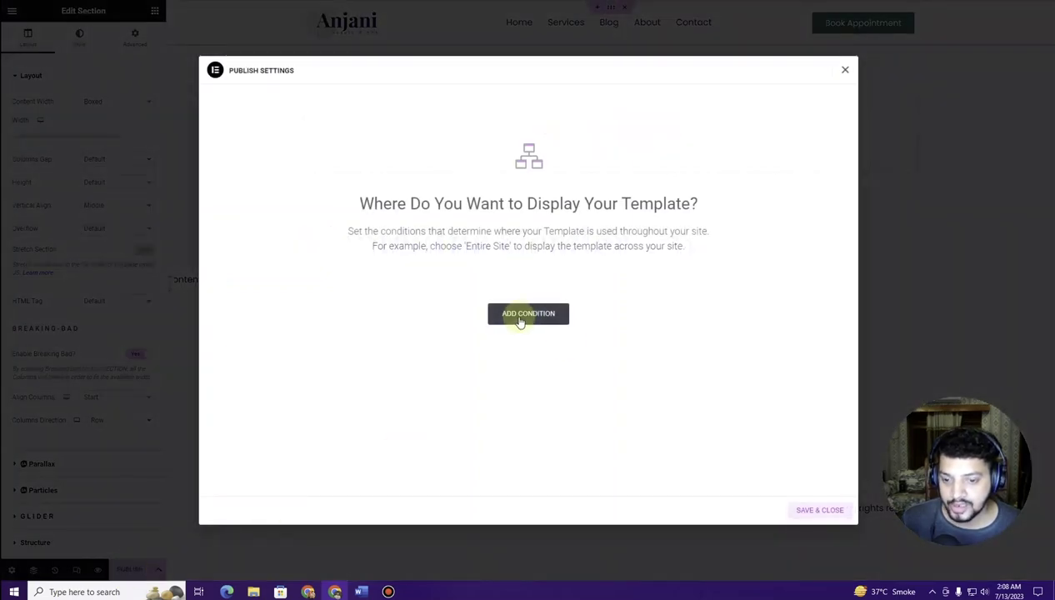
click(518, 318)
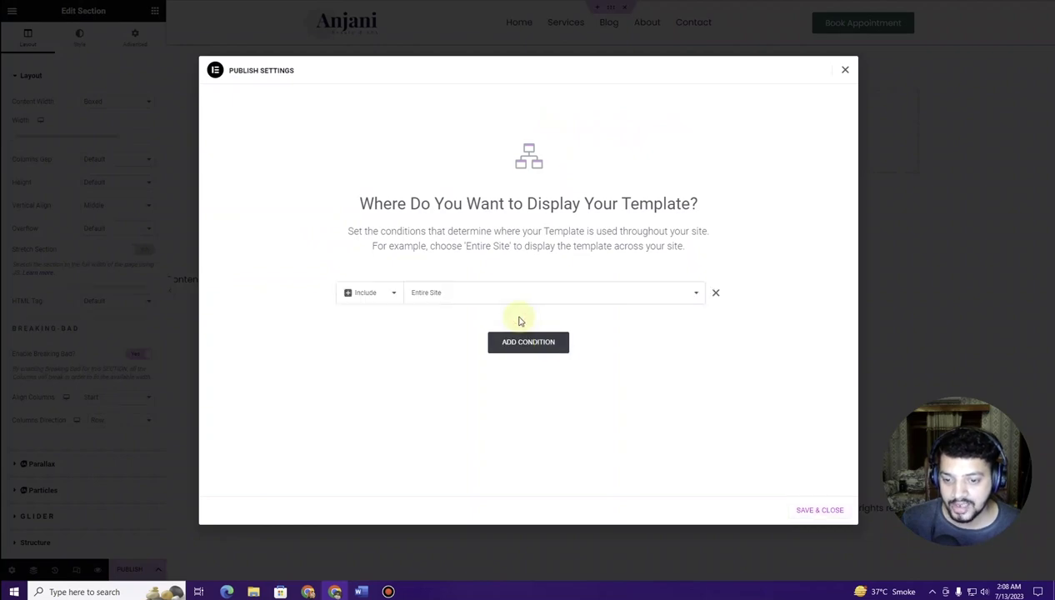
click(804, 511)
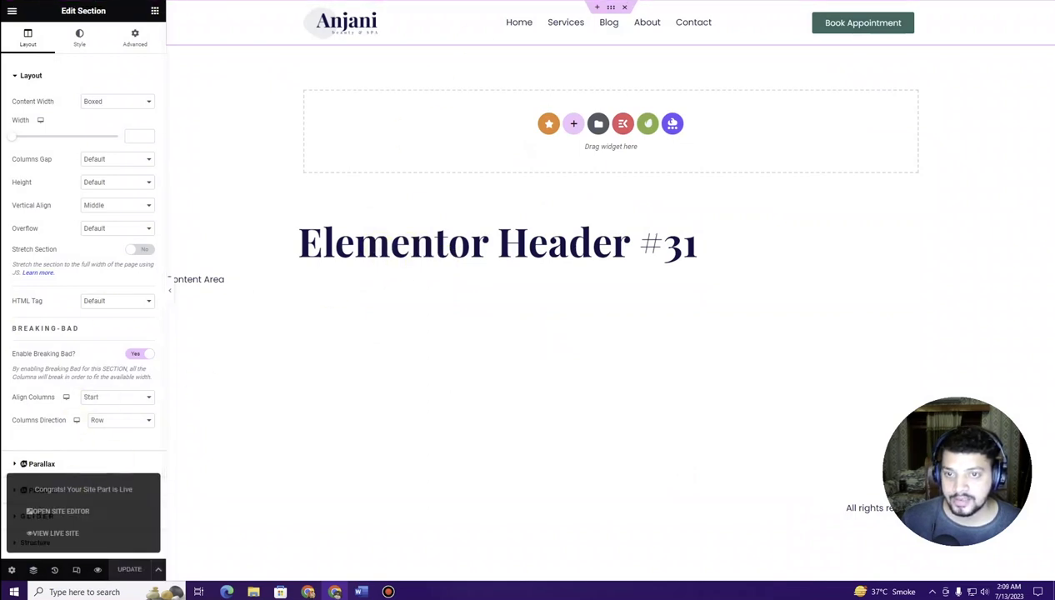
click(56, 533)
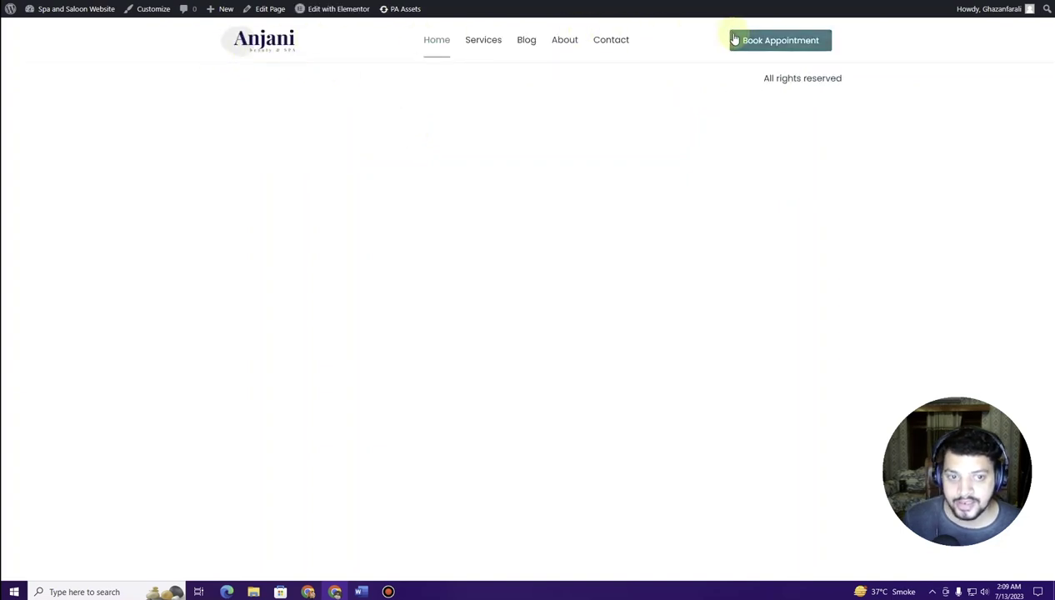
key(alt+Left)
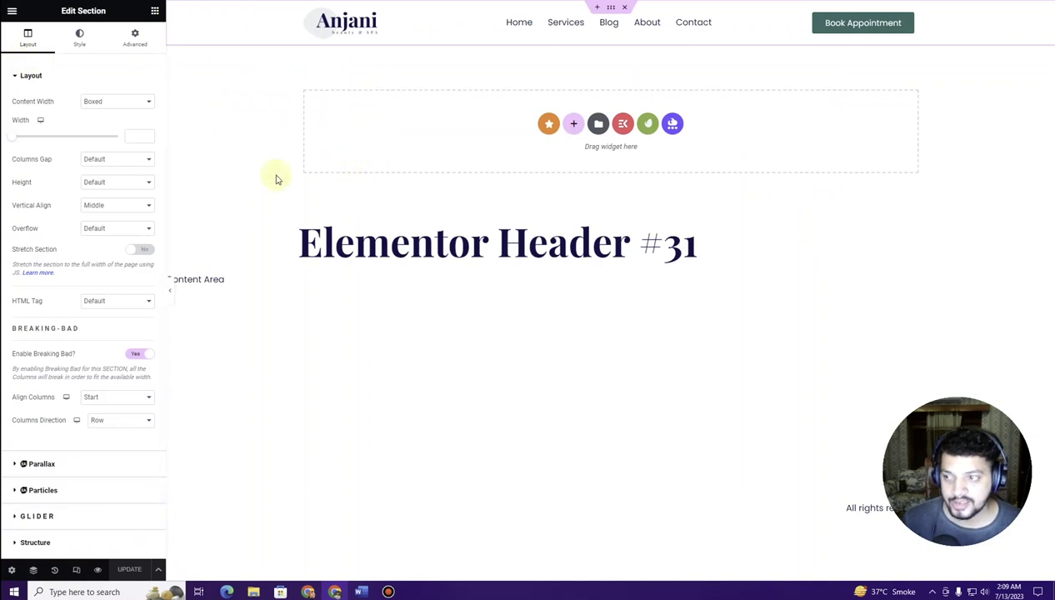
Step: Set the editor's exit destination to This Post and exit the header to its WordPress template page
click(13, 13)
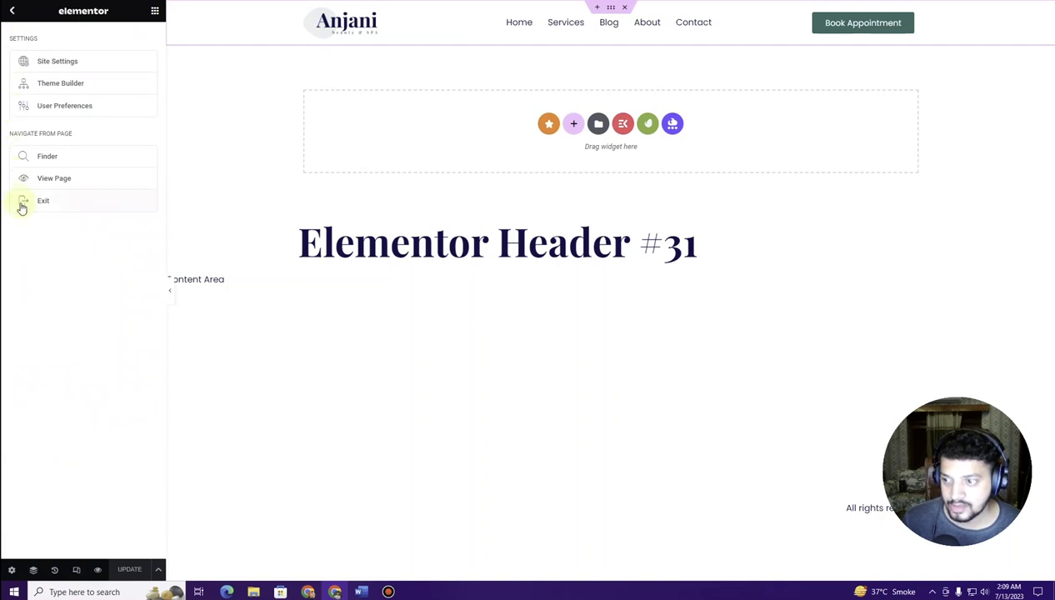
click(59, 201)
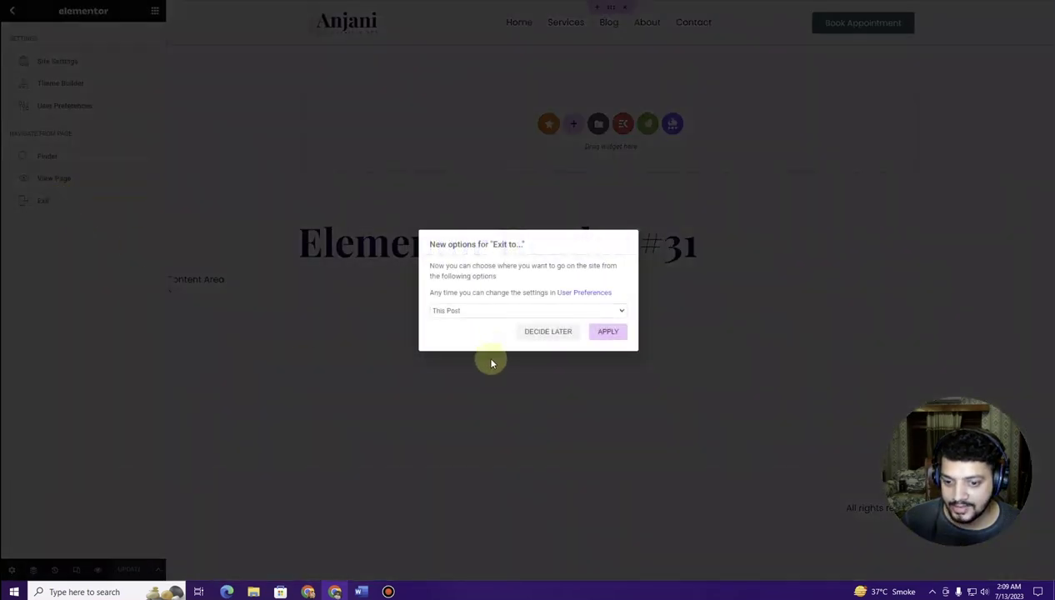
click(500, 313)
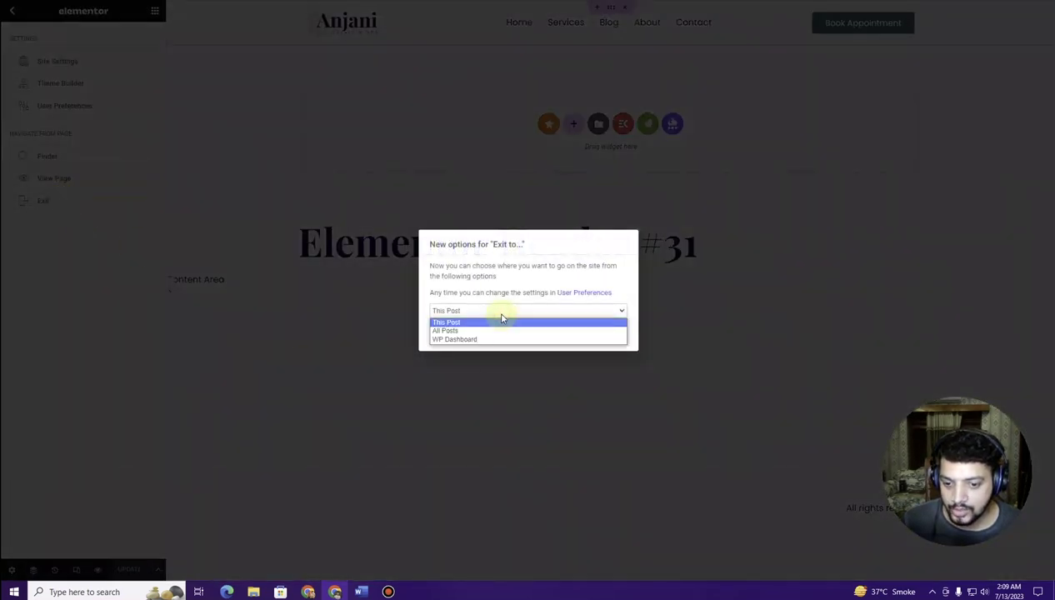
click(472, 322)
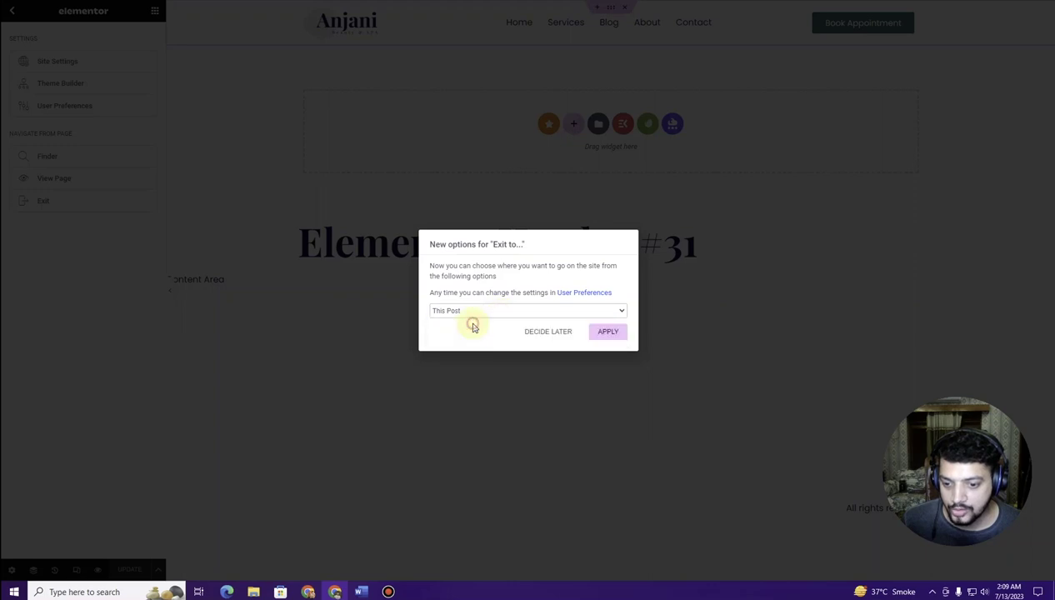
click(605, 333)
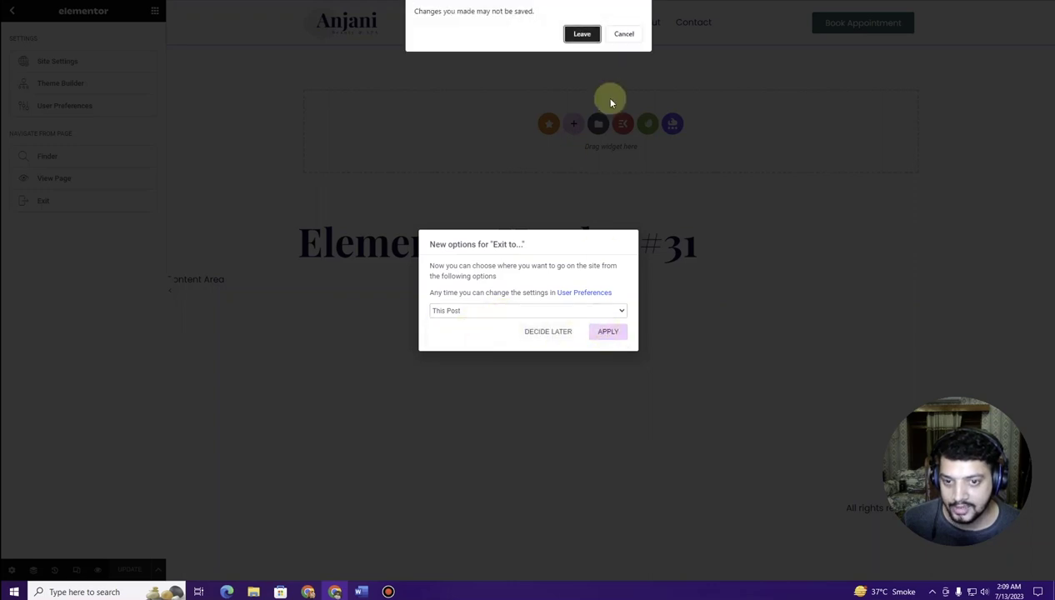
click(611, 35)
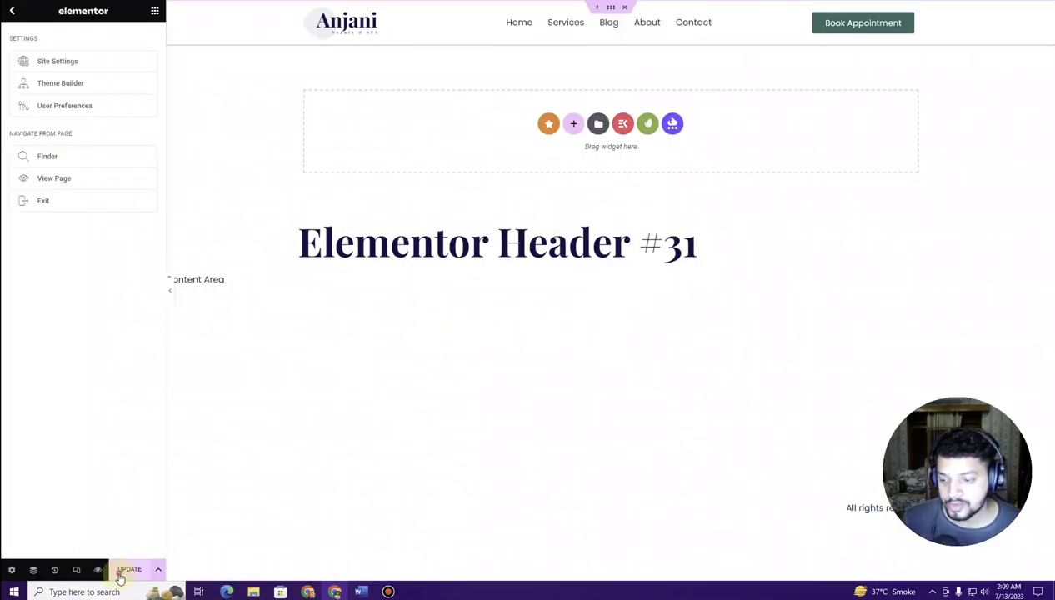
click(70, 210)
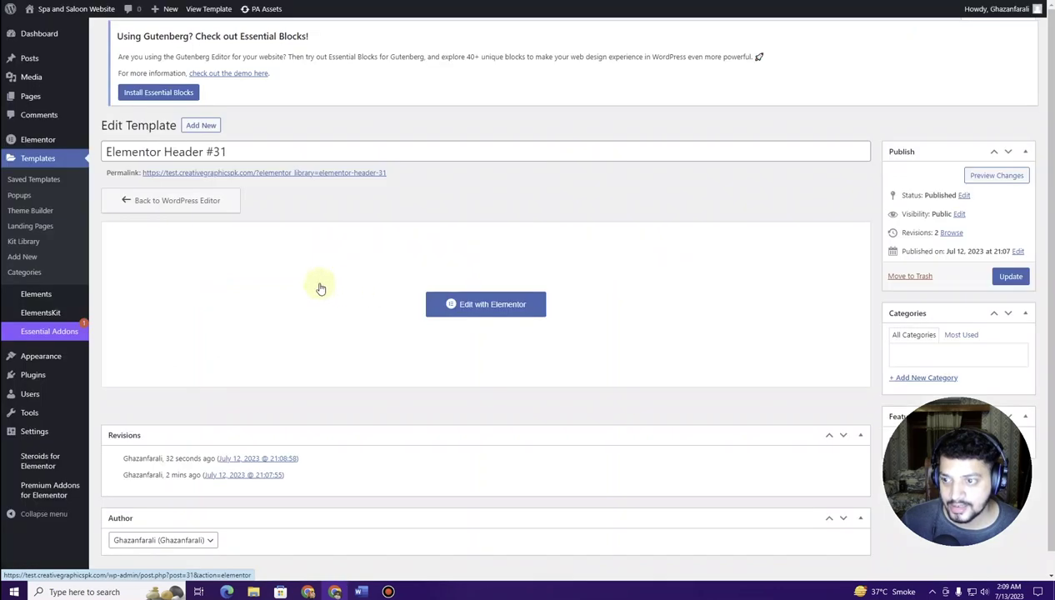
Step: Rename the header template as "Header" and update it
drag(236, 179, 206, 180)
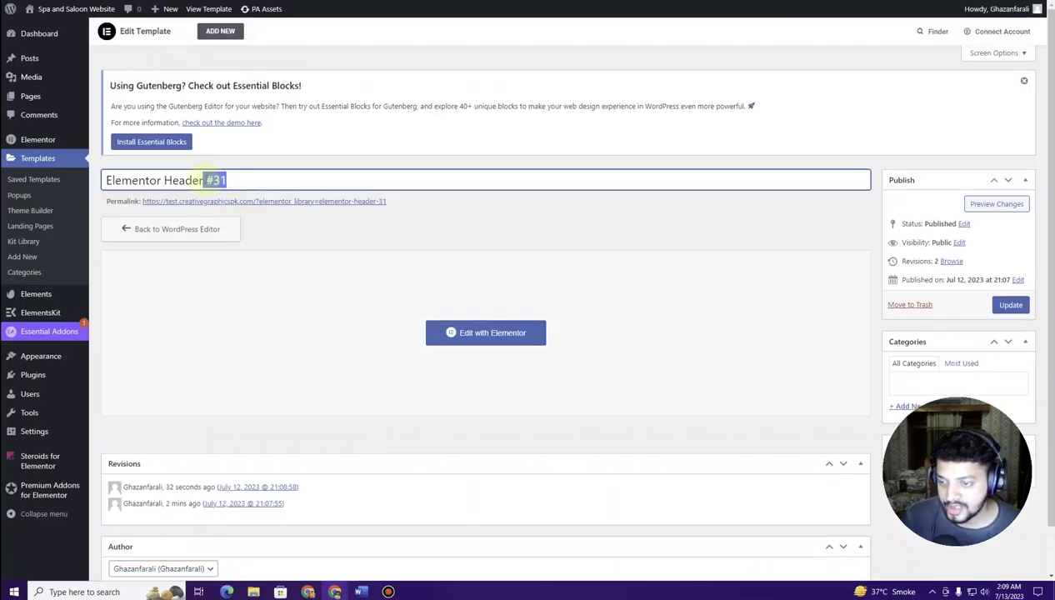
key(BackSpace)
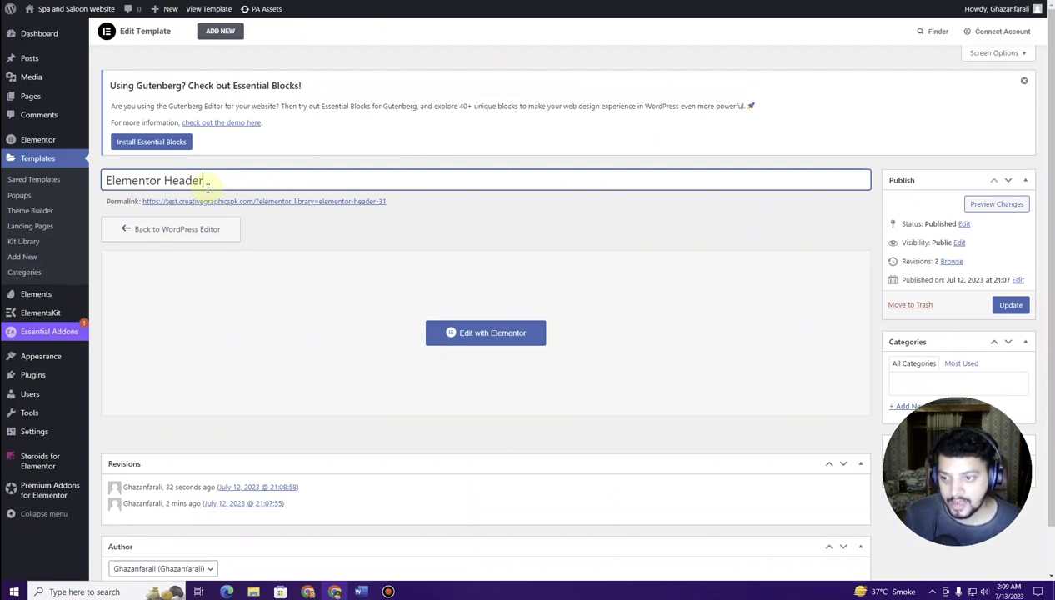
drag(166, 180, 85, 178)
key(BackSpace)
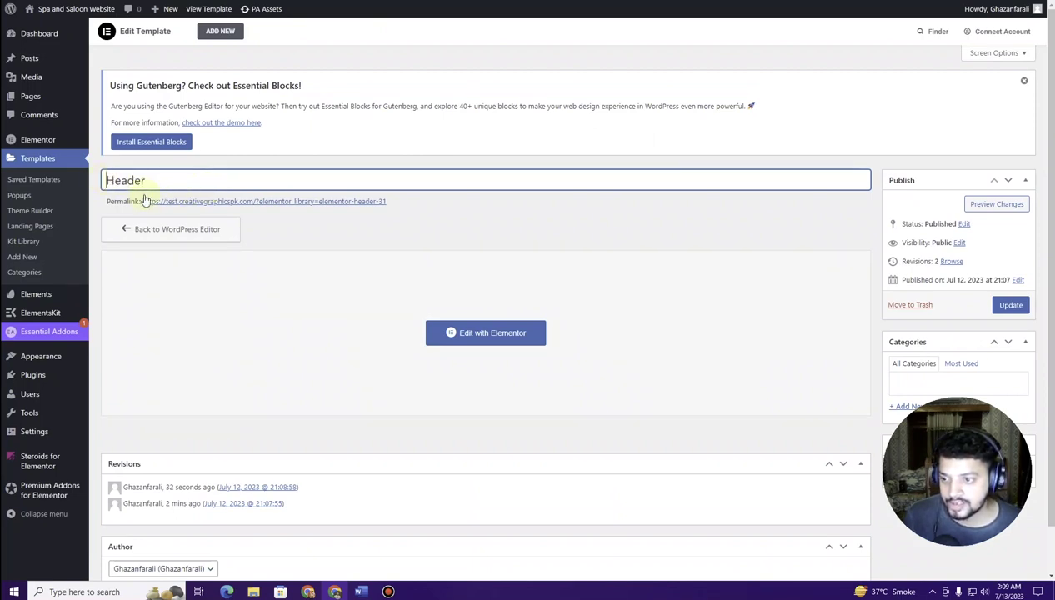
click(1010, 307)
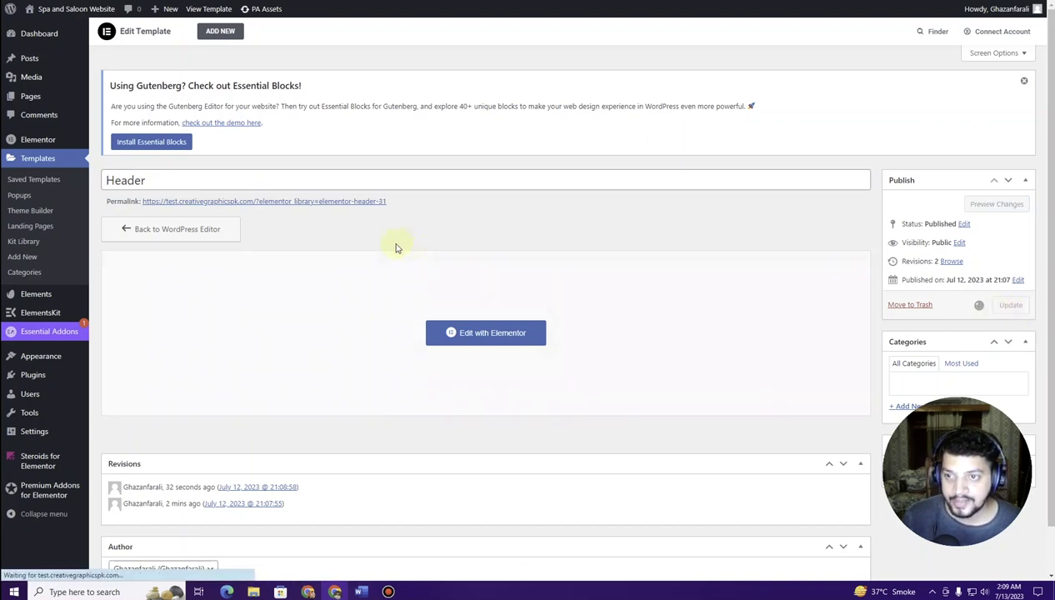
Step: Create a new footer in the Theme Builder and insert the Anjani kit's footer template
click(10, 216)
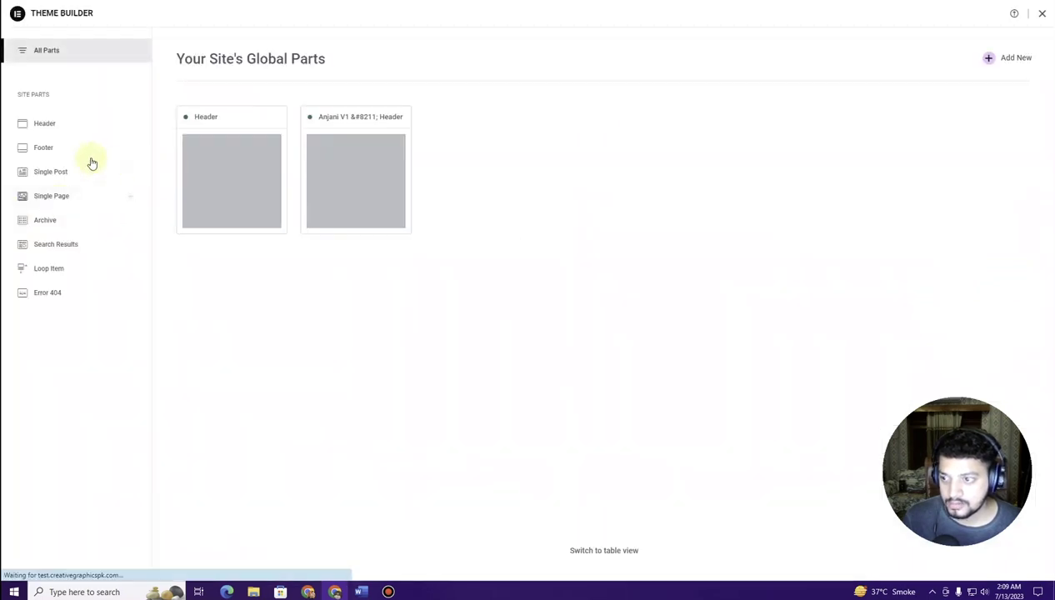
click(61, 156)
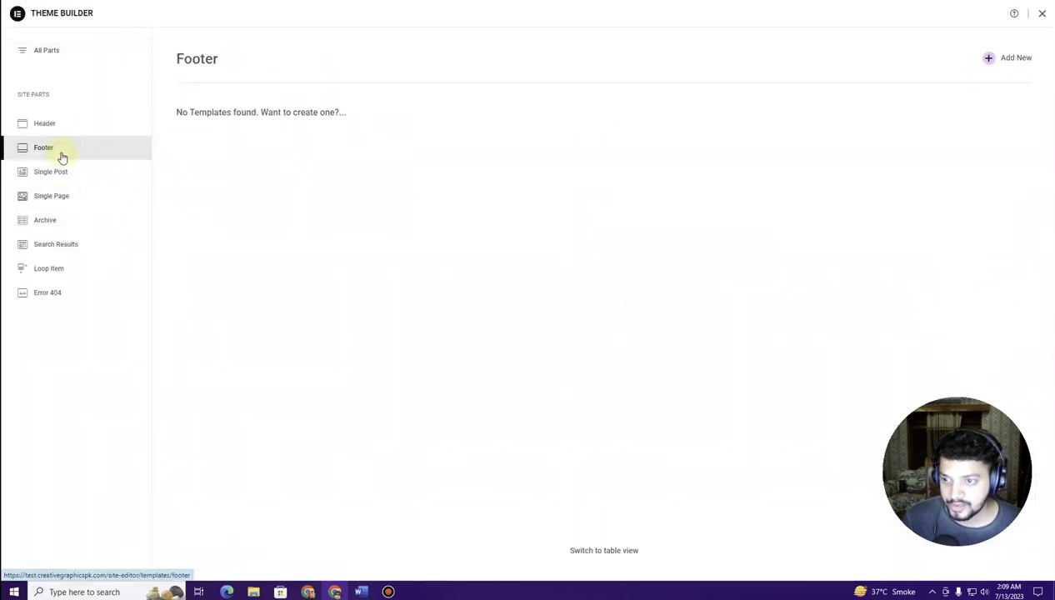
click(1017, 63)
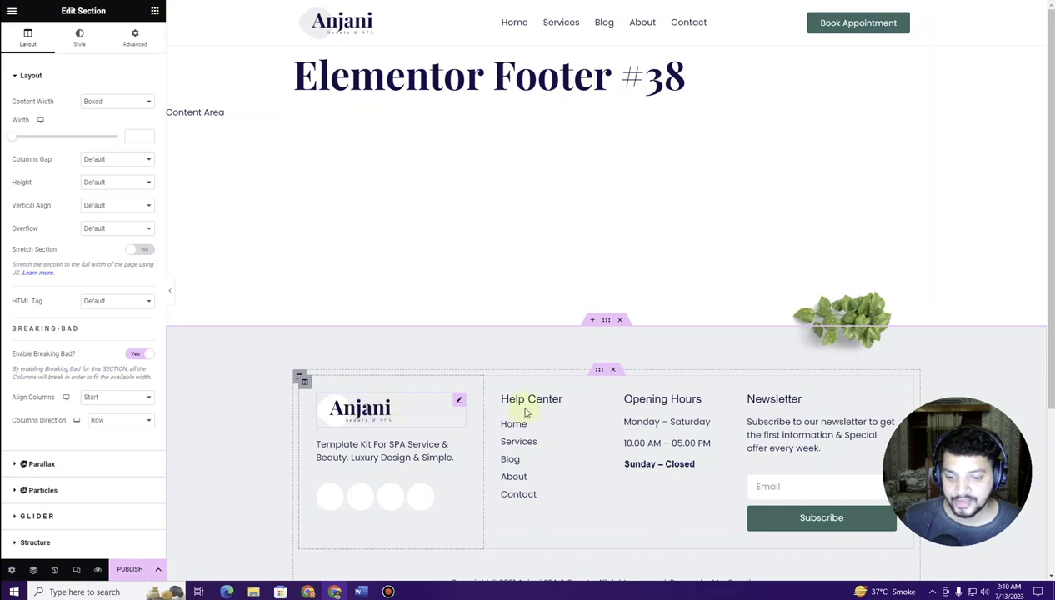
Step: Change the footer copyright line to "Copyright © 2023 Saloon and Spa website, All rights reserved. Present by MoxCreative."
scroll(727, 407, down, 3)
scroll(723, 408, down, 1)
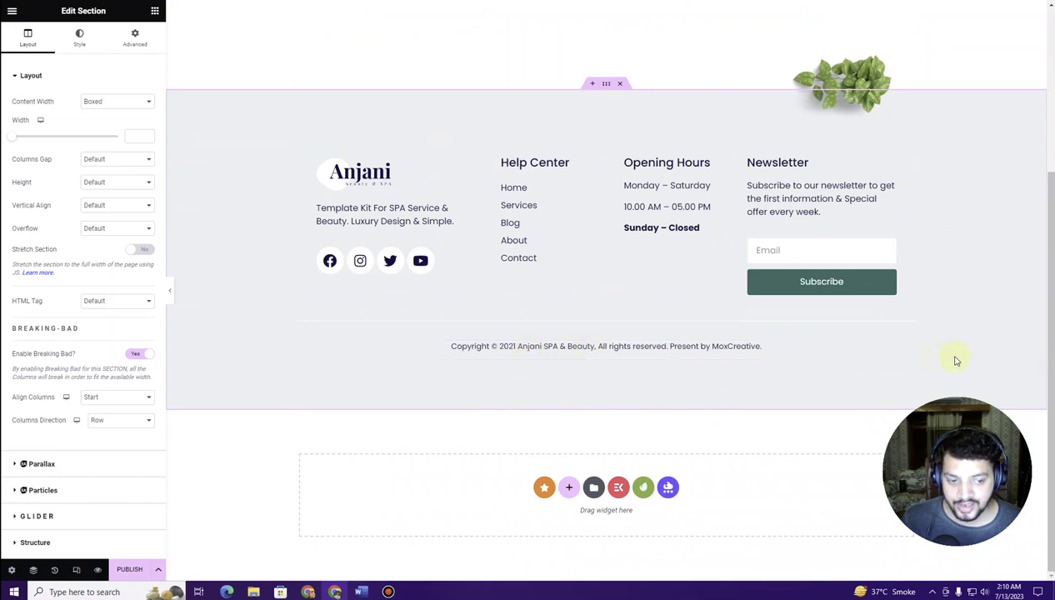
click(909, 349)
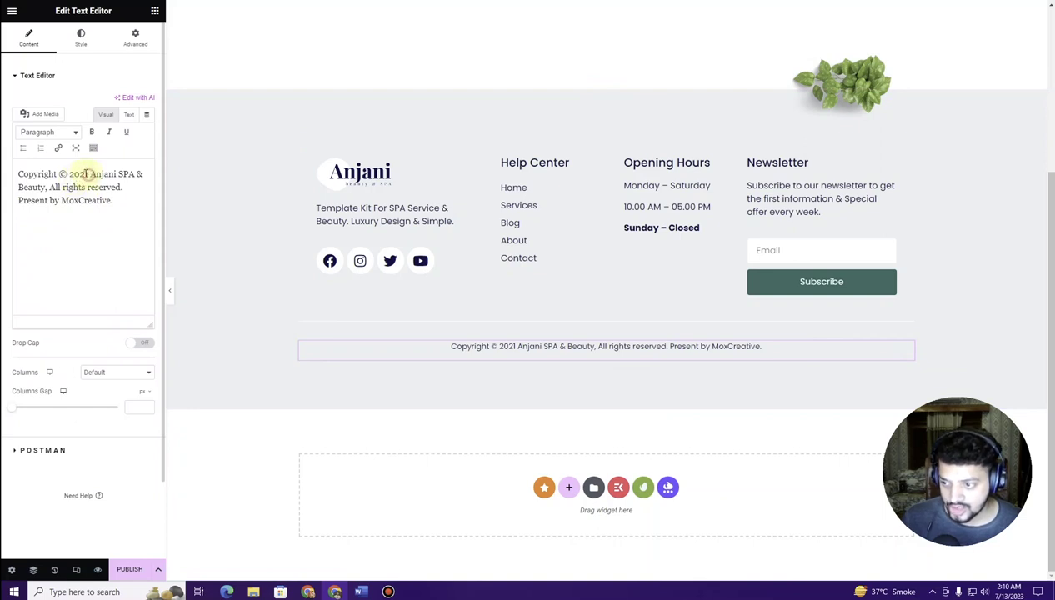
key(BackSpace)
text(3)
drag(91, 174, 48, 186)
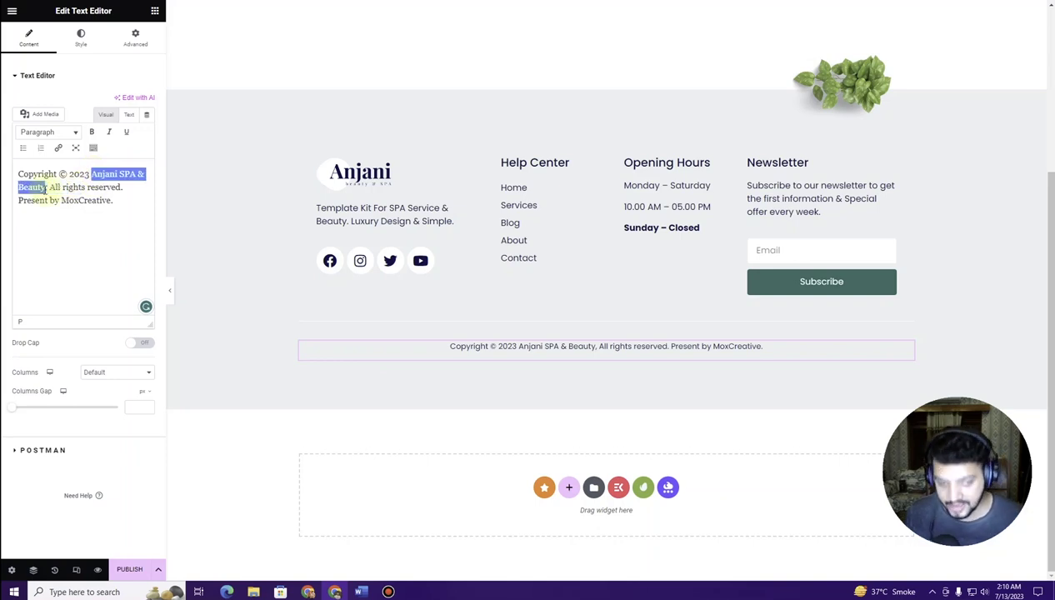
text(Saloon and)
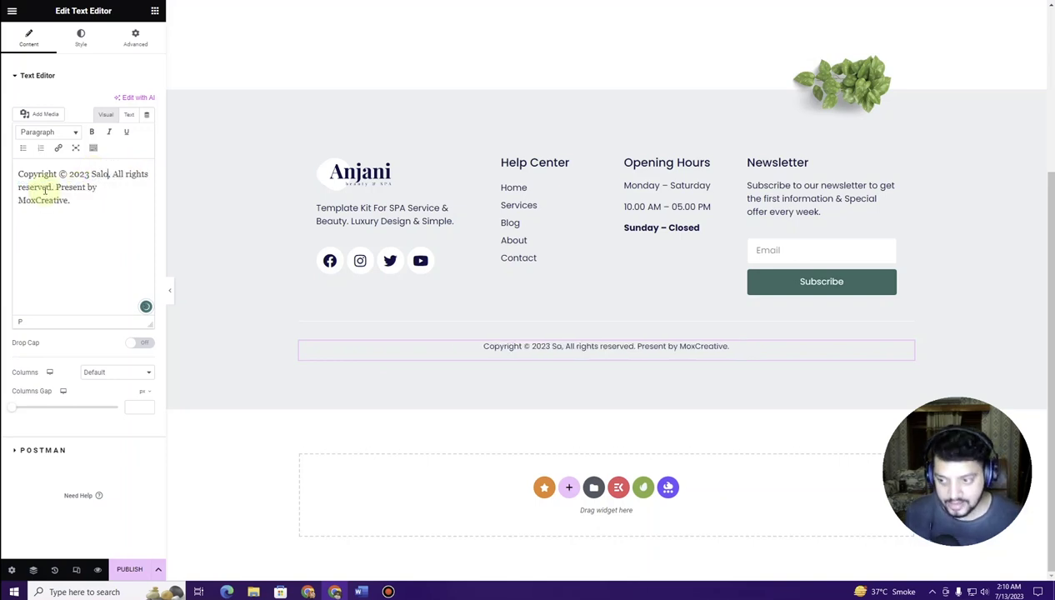
text( S)
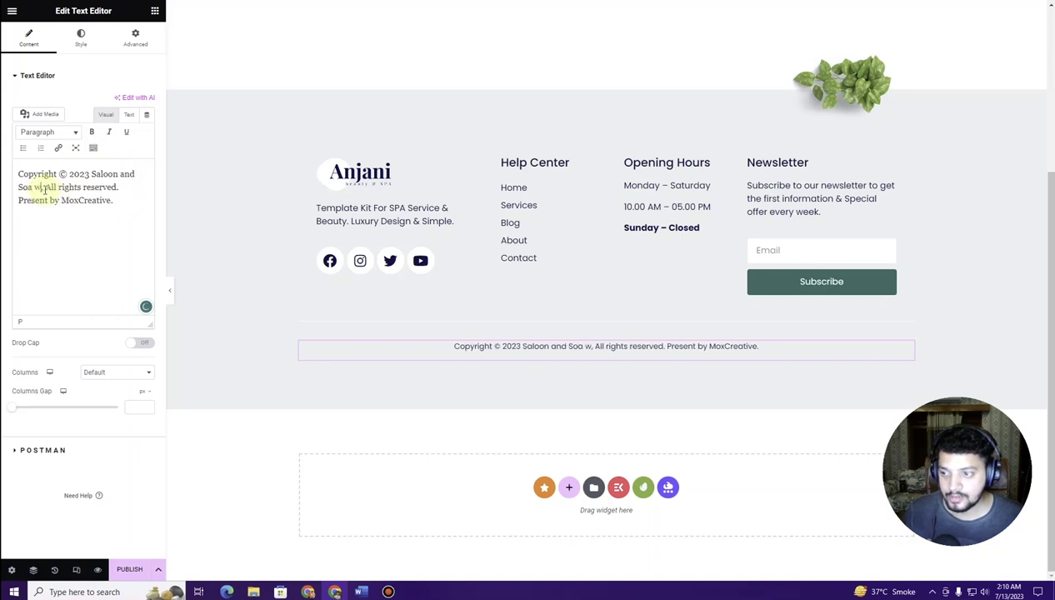
text(pa website)
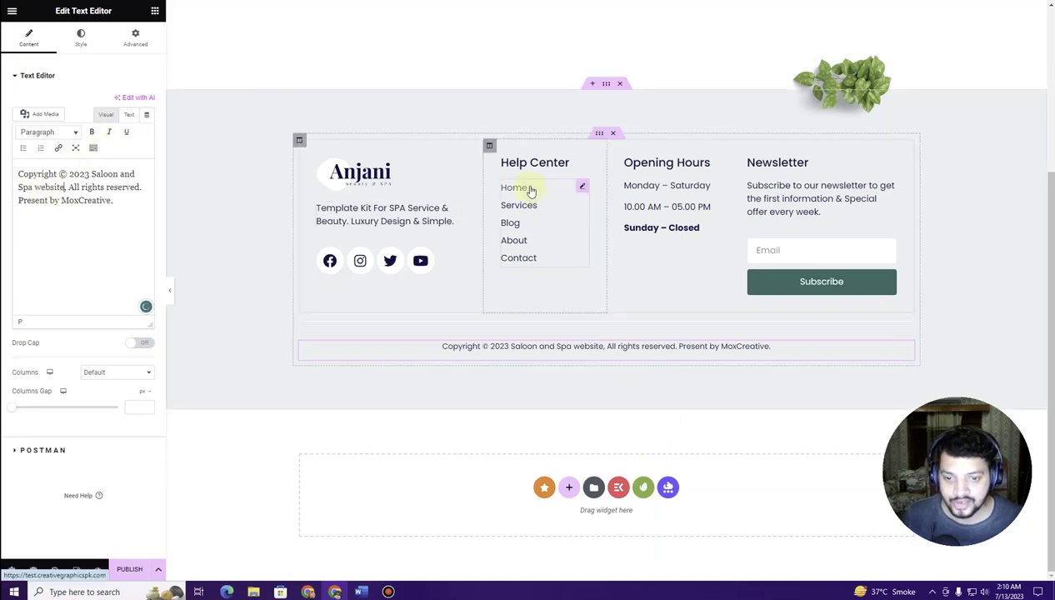
Step: Examine the settings of the Help Center menu and the media library and upload options for replacing the footer logo
click(582, 187)
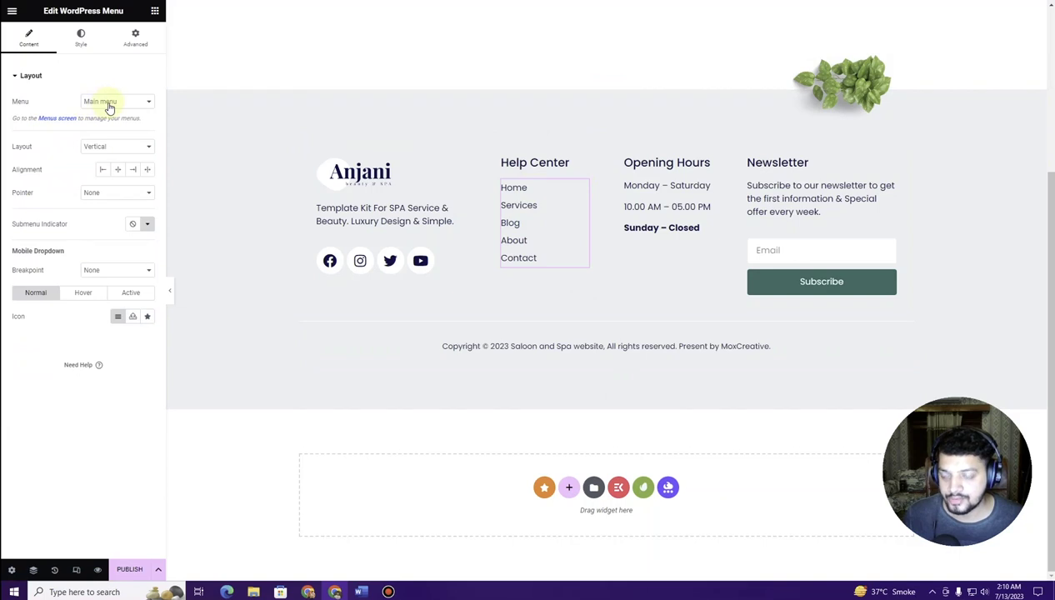
click(362, 182)
click(41, 134)
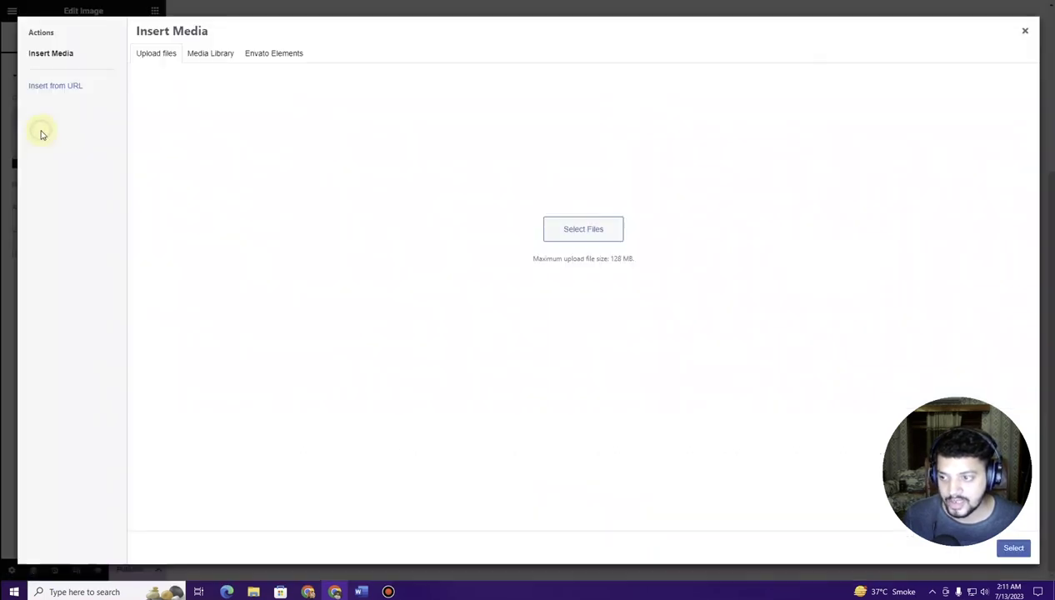
click(213, 56)
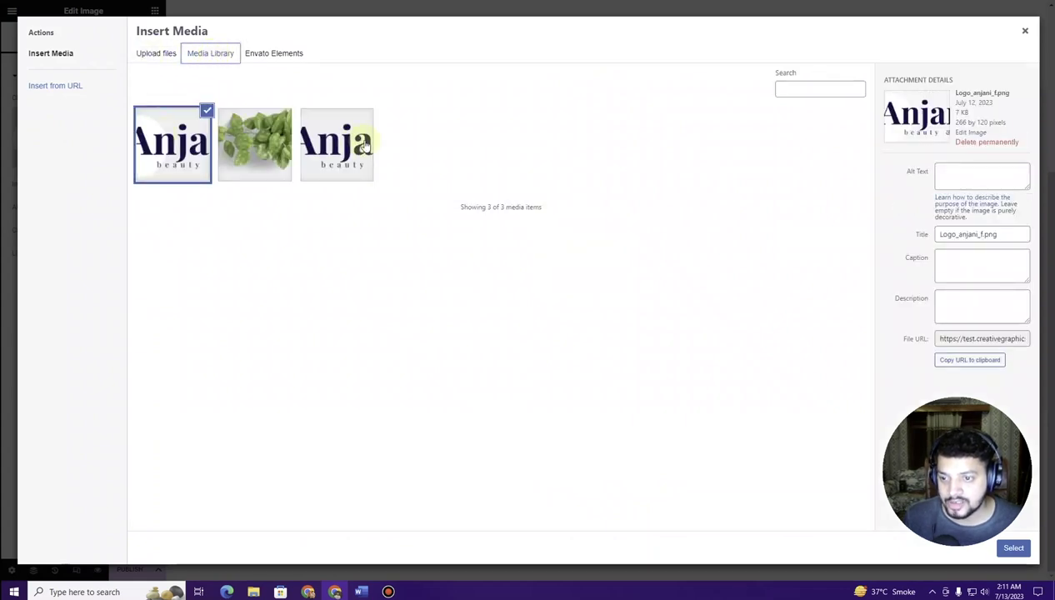
click(168, 53)
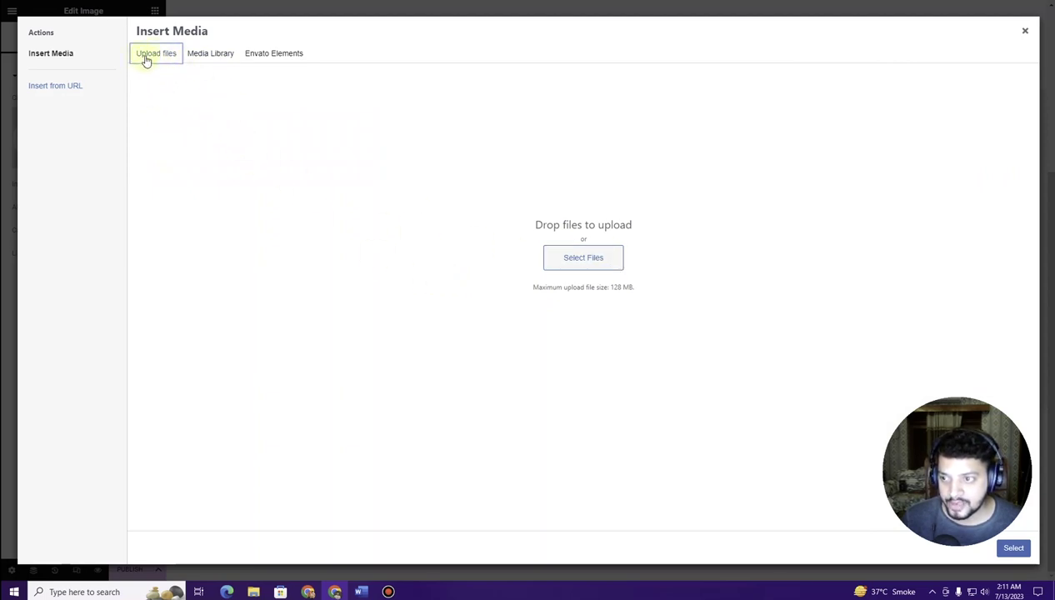
click(573, 263)
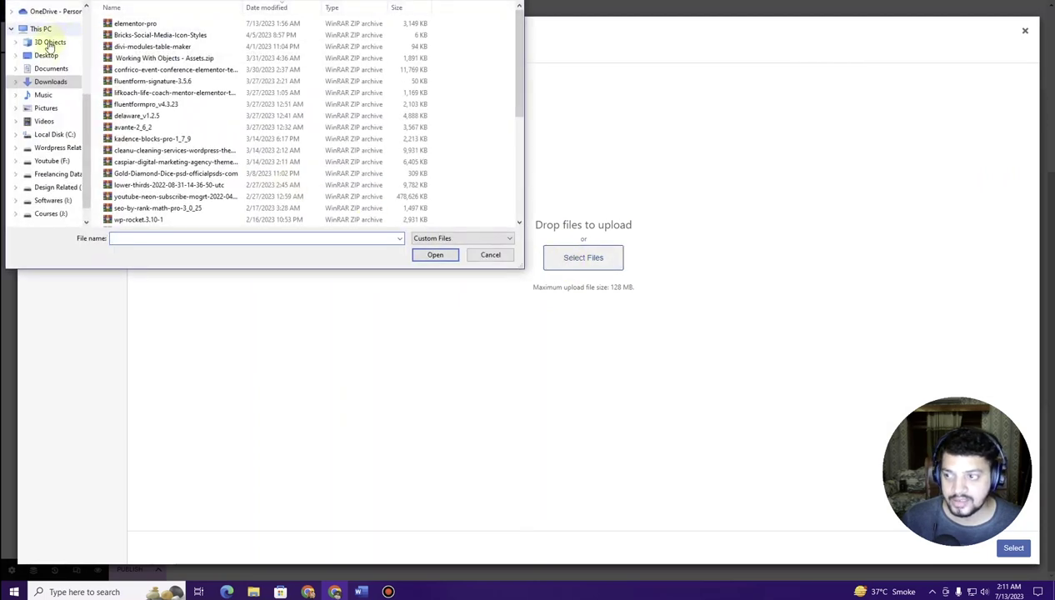
click(46, 56)
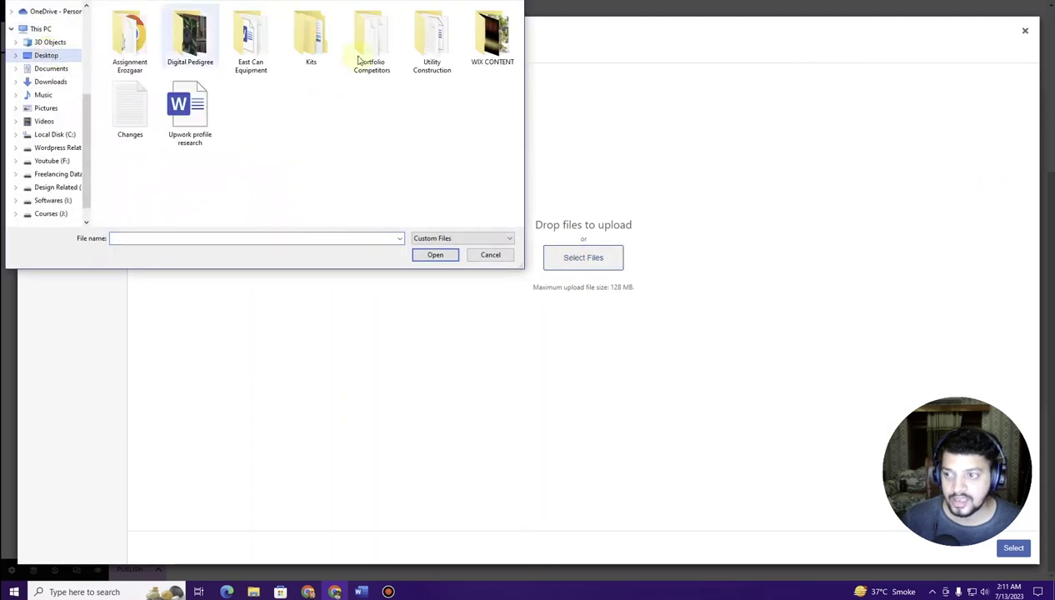
click(508, 254)
click(1024, 31)
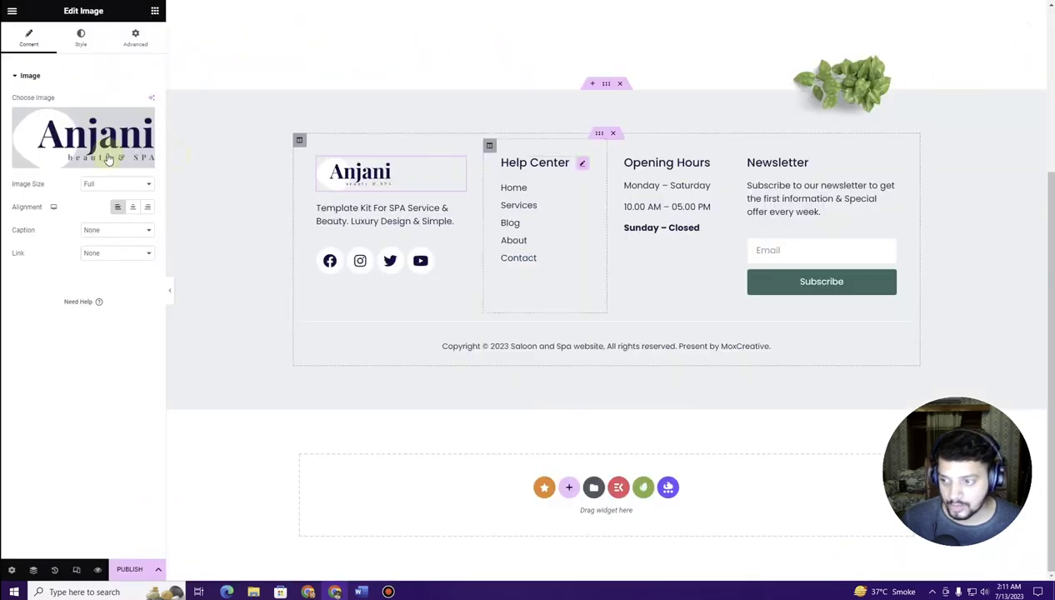
Step: Publish the footer template with an include condition for the entire site and view the live site
click(131, 572)
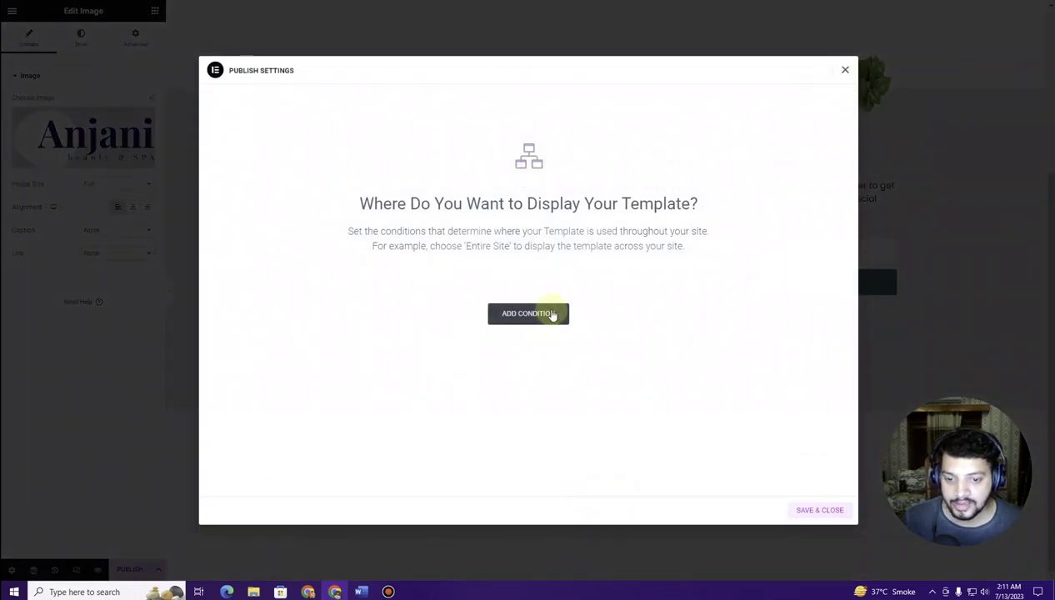
click(552, 315)
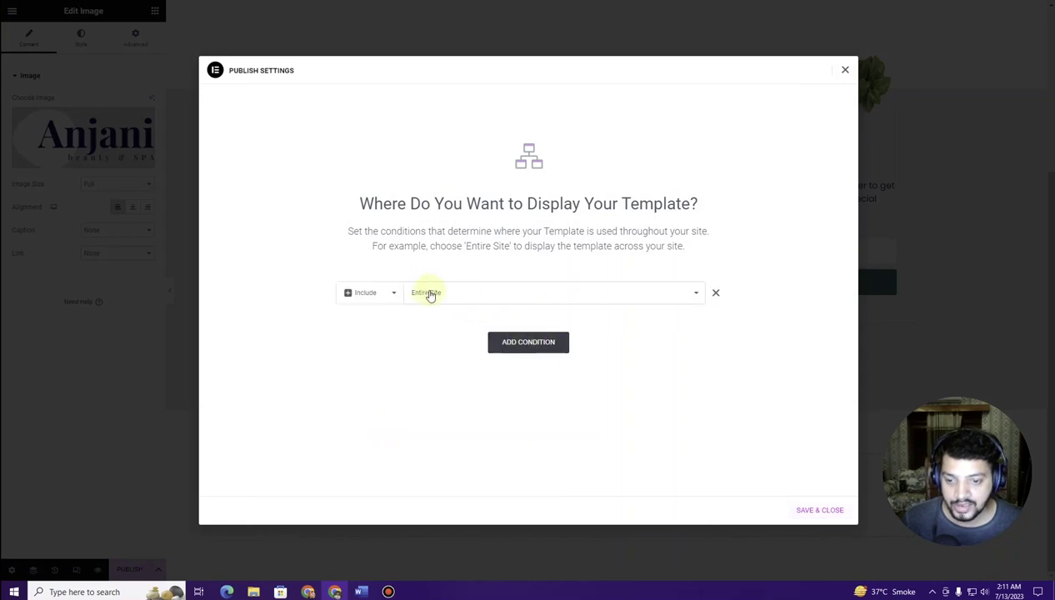
click(821, 512)
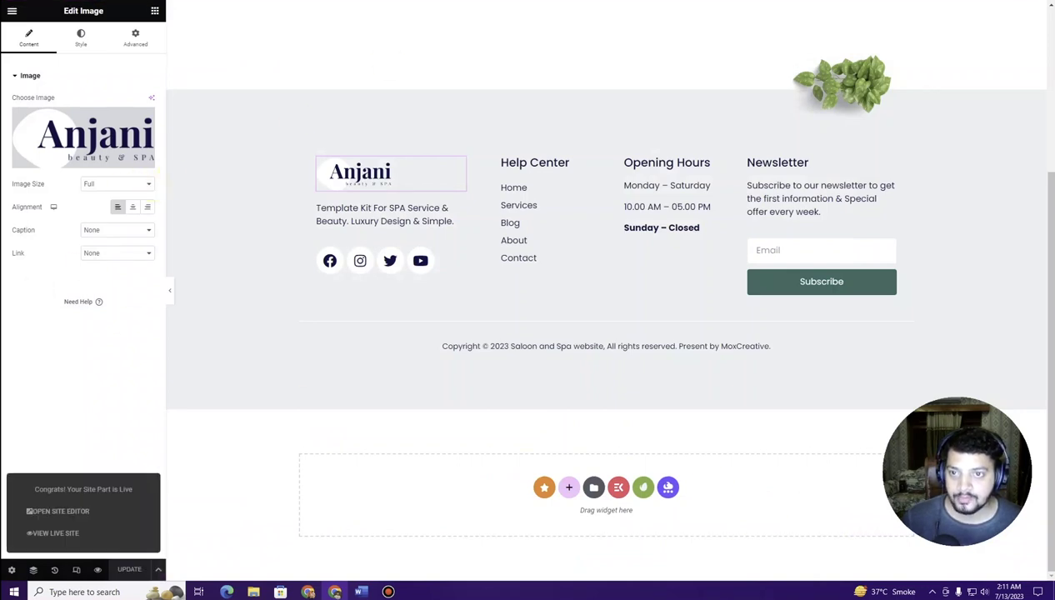
click(53, 532)
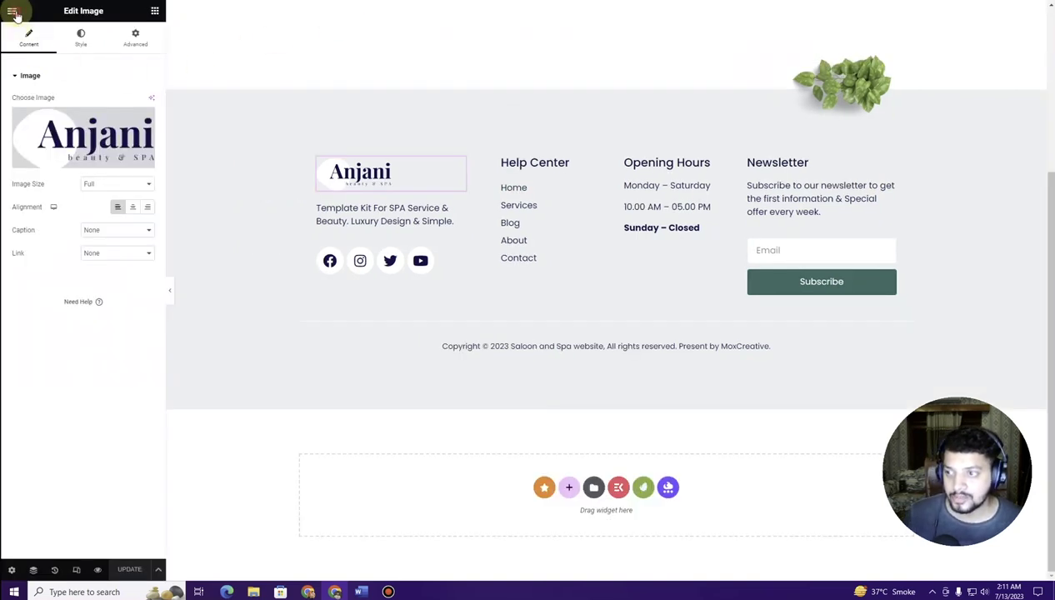
Step: Exit the footer's editor, rename the template as "Footer", and update it
click(13, 11)
click(46, 203)
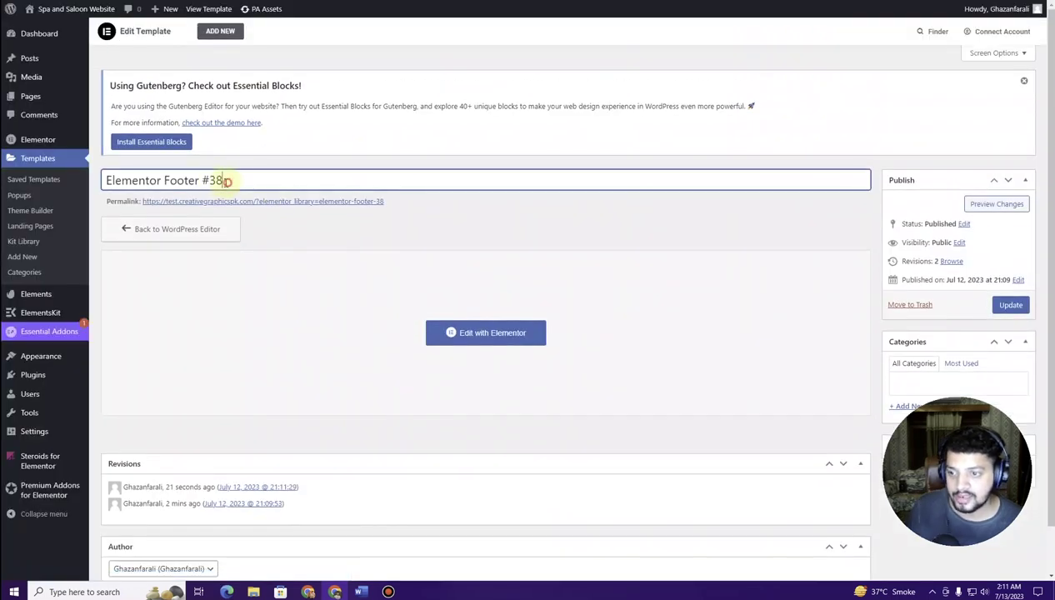
drag(221, 178, 209, 180)
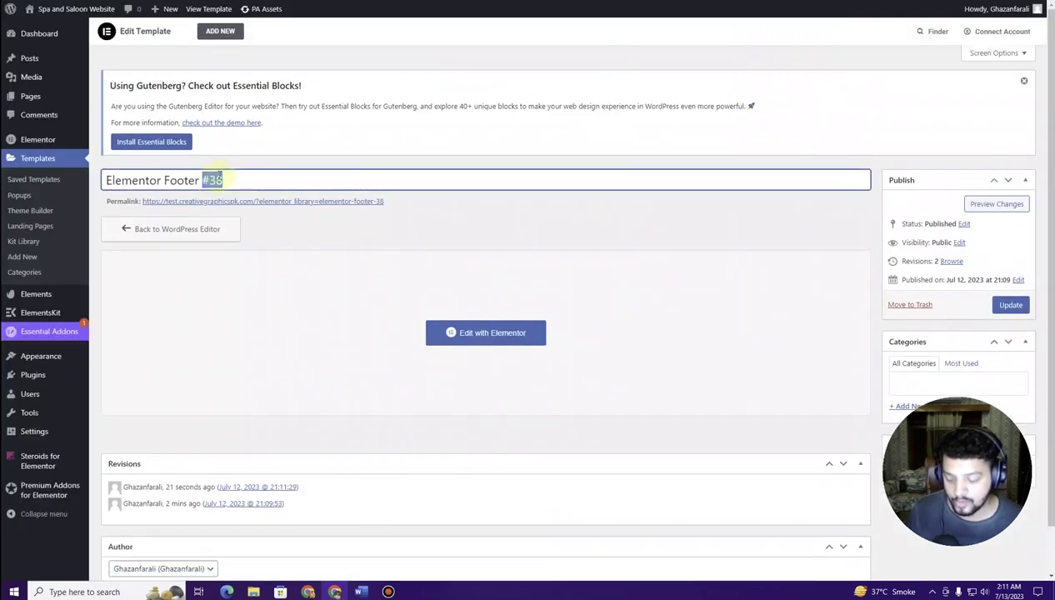
key(BackSpace)
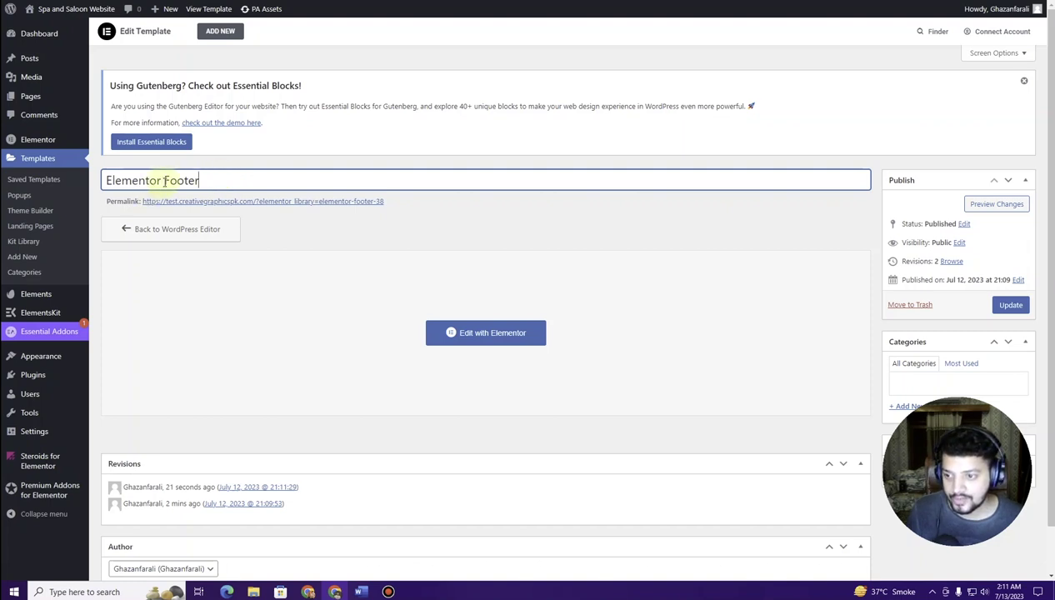
drag(165, 180, 104, 180)
key(BackSpace)
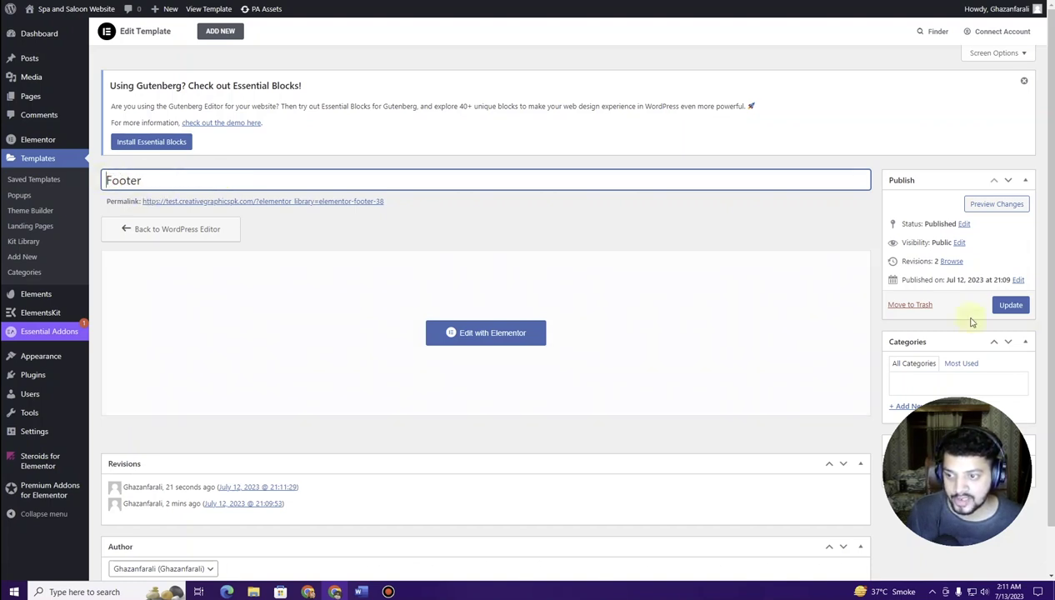
click(1023, 310)
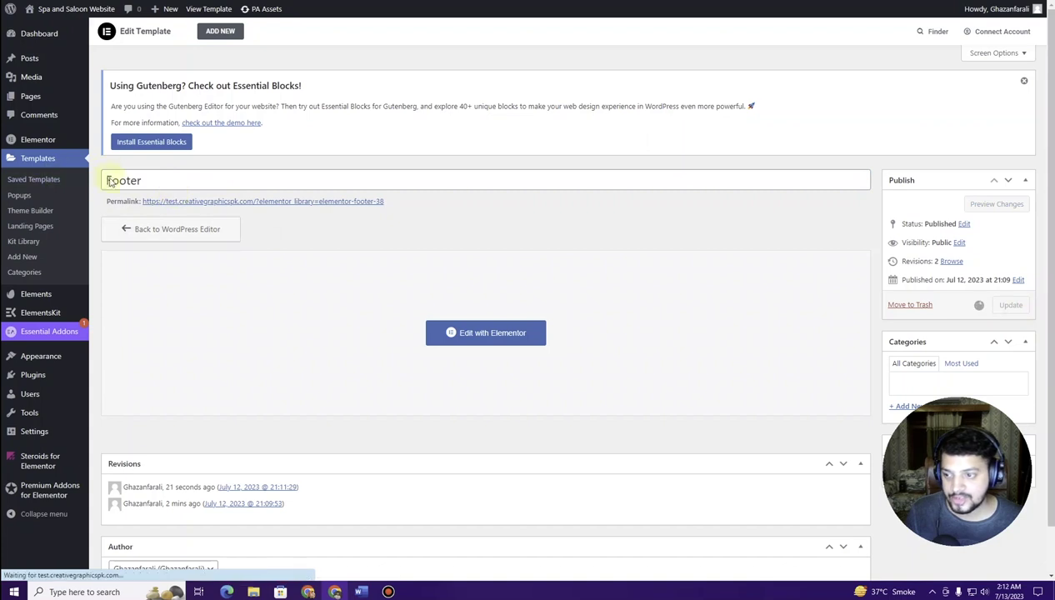
Step: Open the "Header" template from the Theme Builder, link its logo to a custom URL using the dynamic Site URL tag, and update it
click(44, 212)
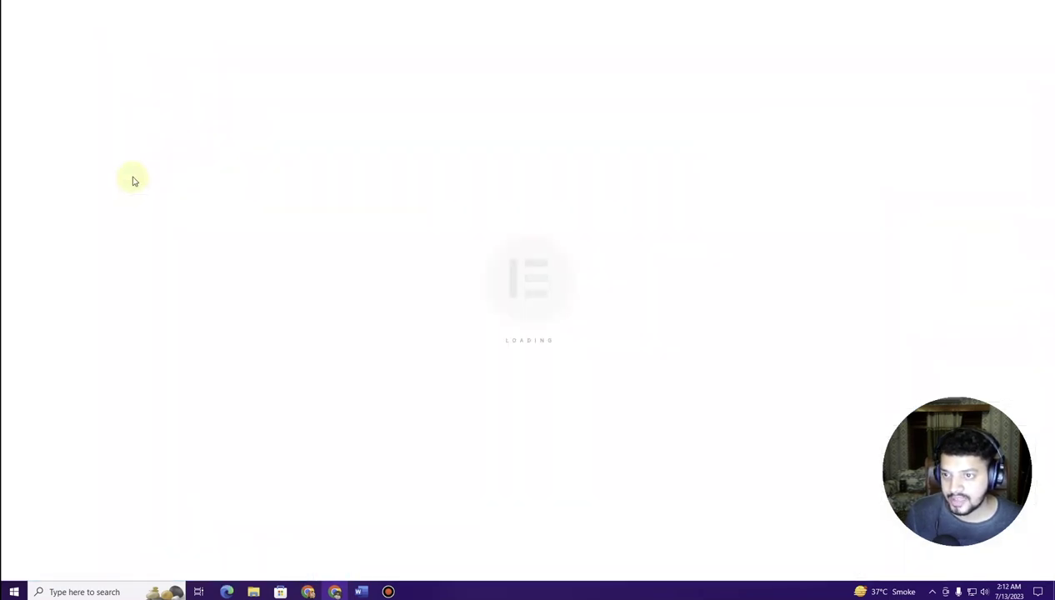
click(57, 131)
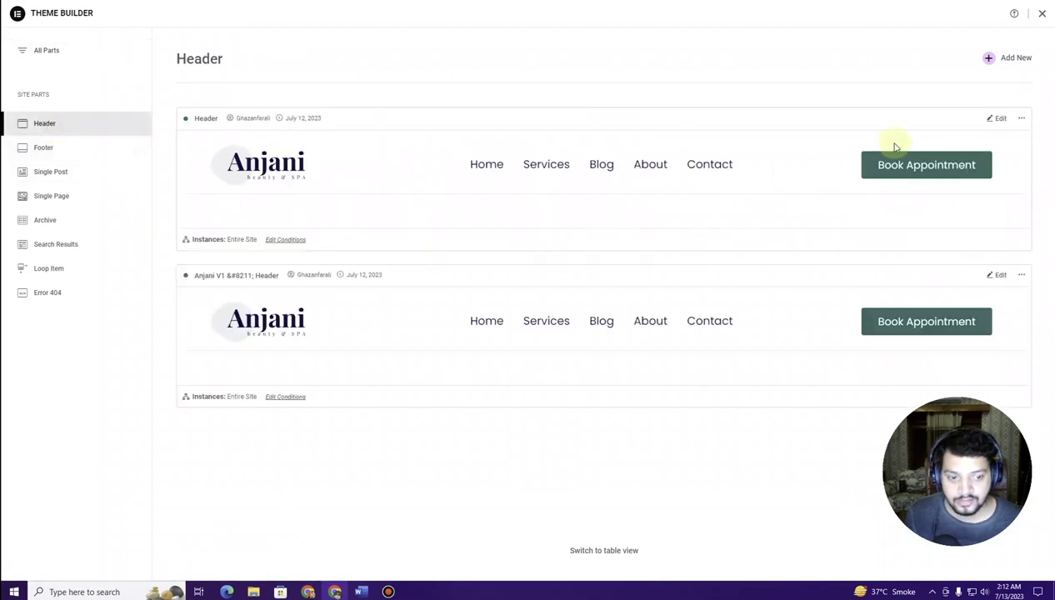
click(993, 119)
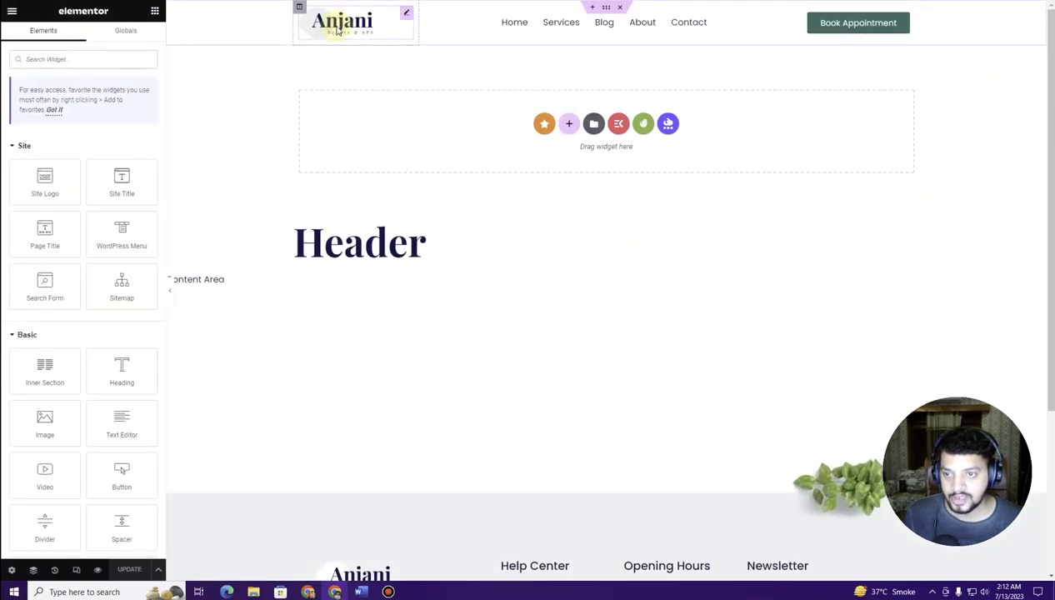
click(336, 31)
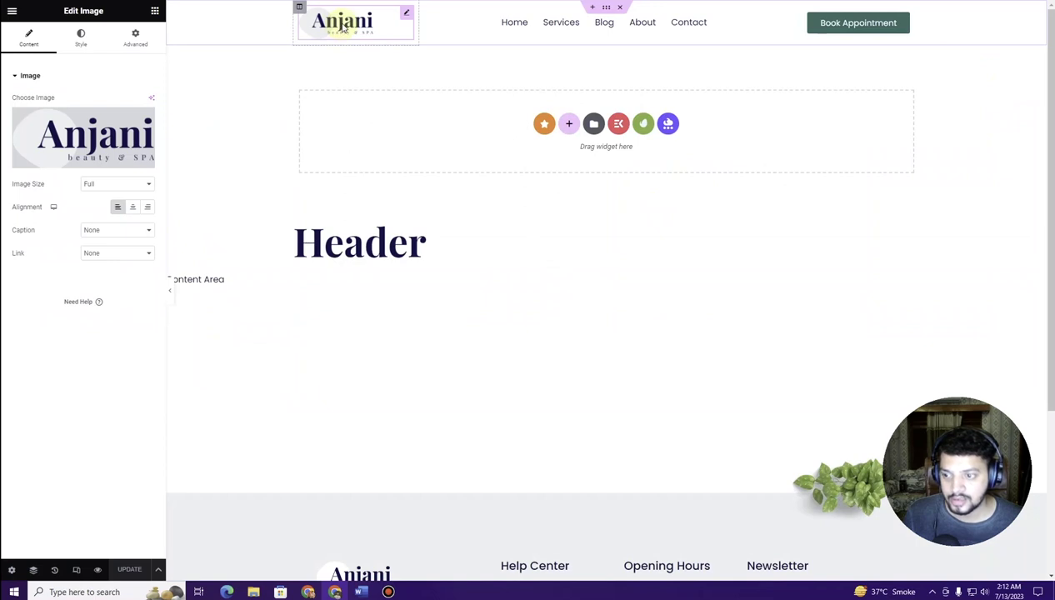
click(97, 260)
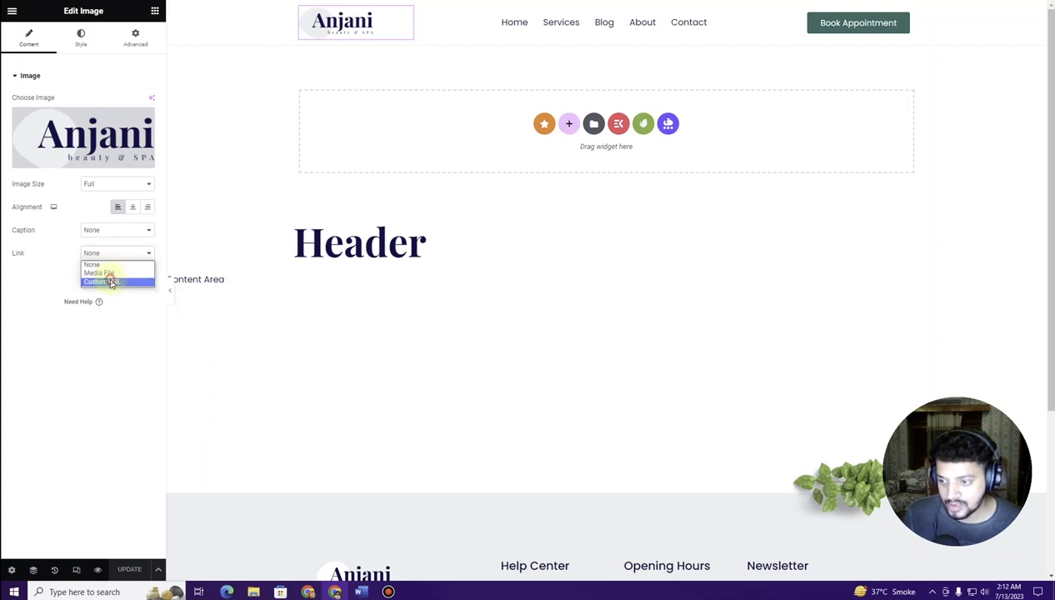
click(111, 283)
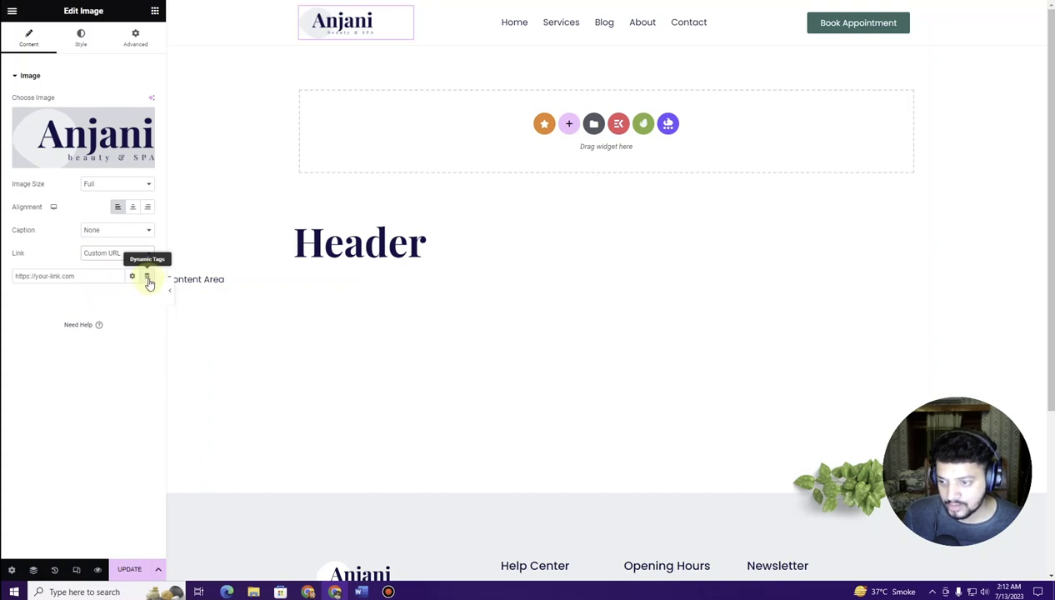
click(148, 278)
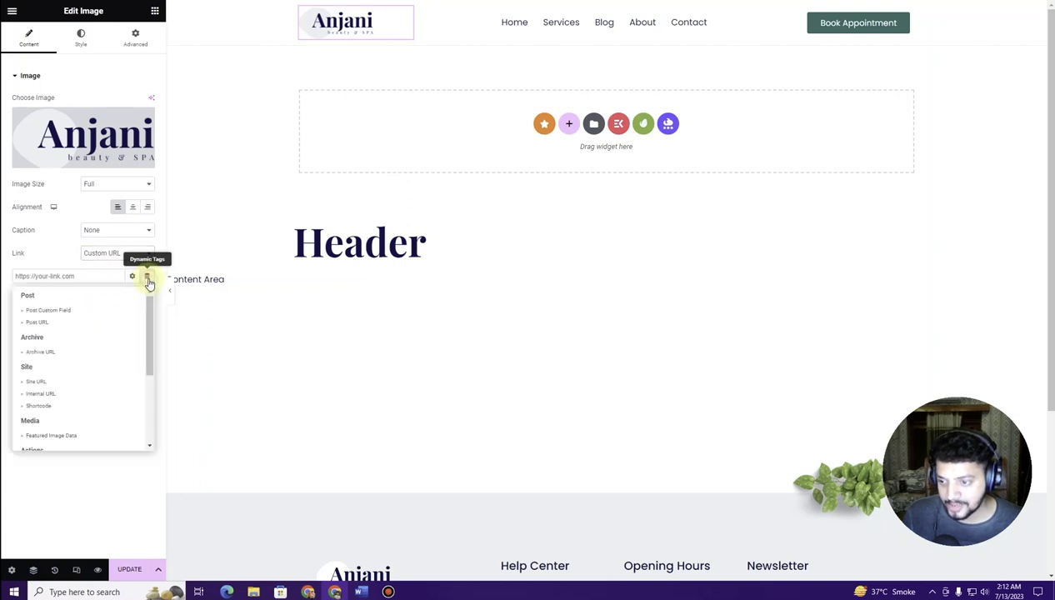
click(53, 384)
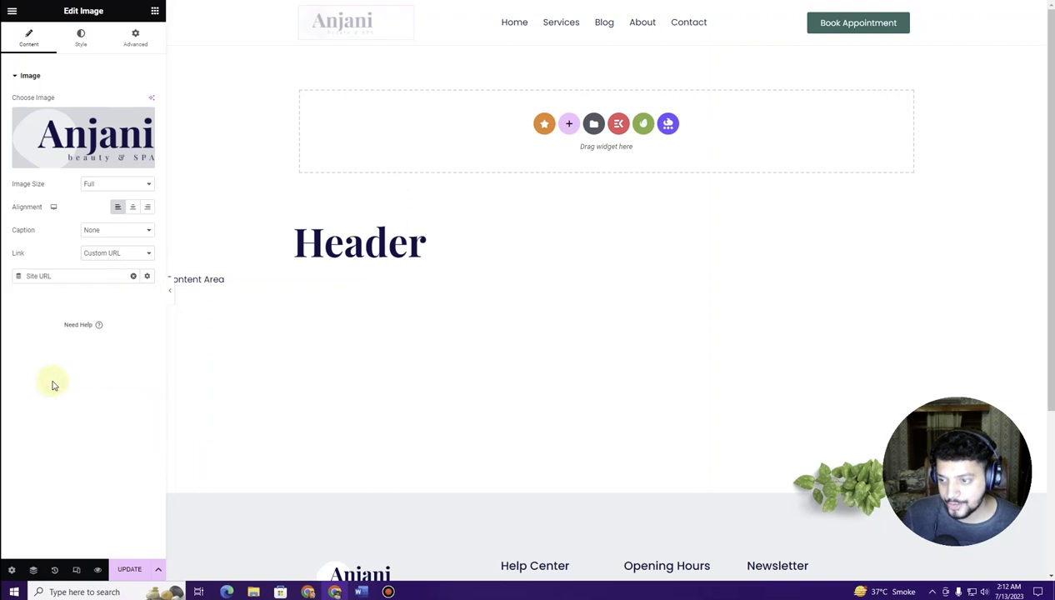
click(132, 570)
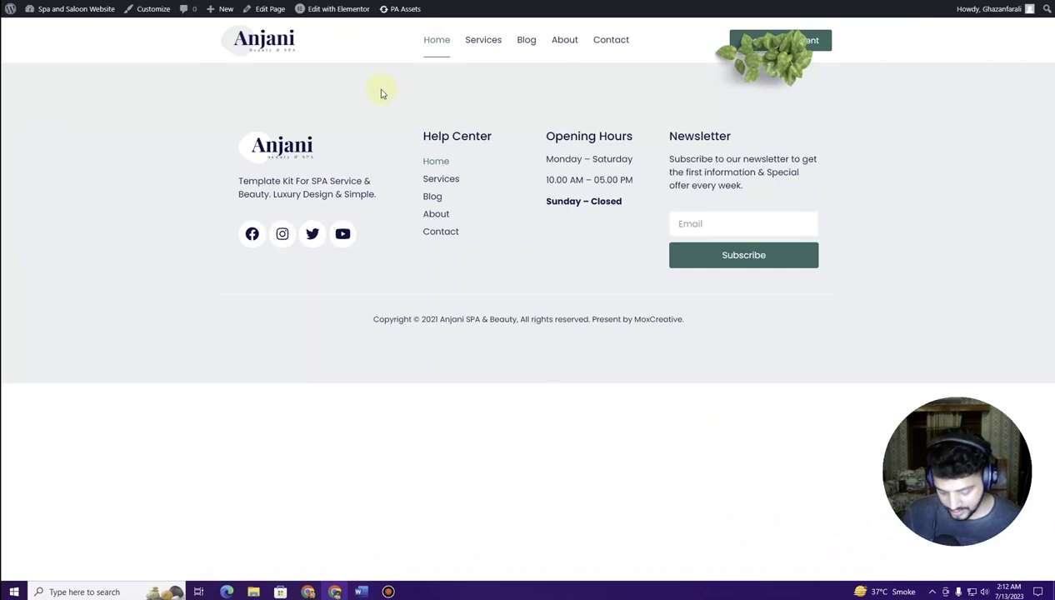
Step: Test the header logo's link on the live home page and return to the header editor
click(265, 40)
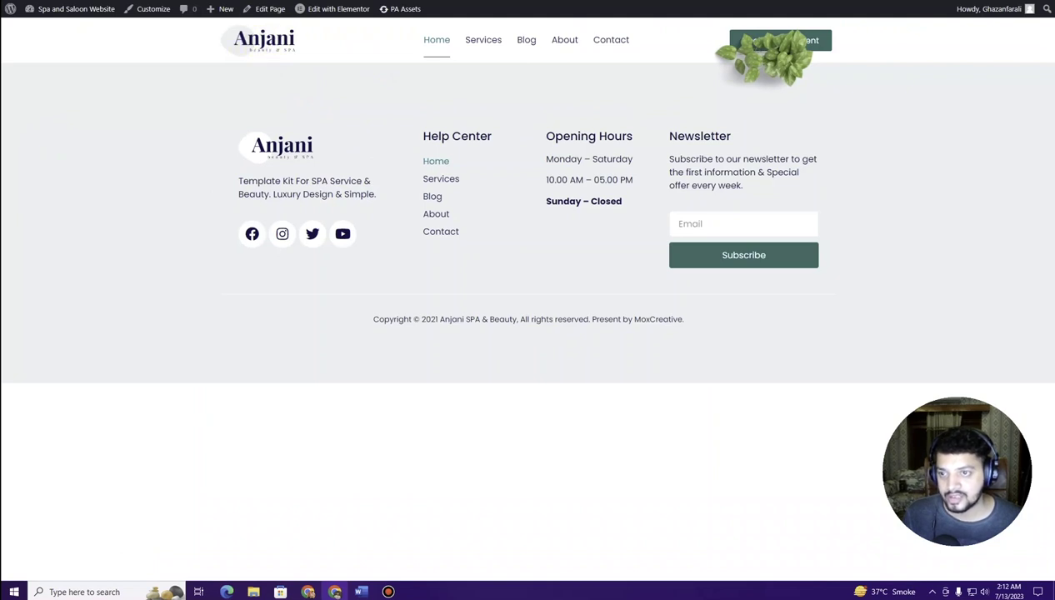
mouse_move(339, 9)
click(311, 29)
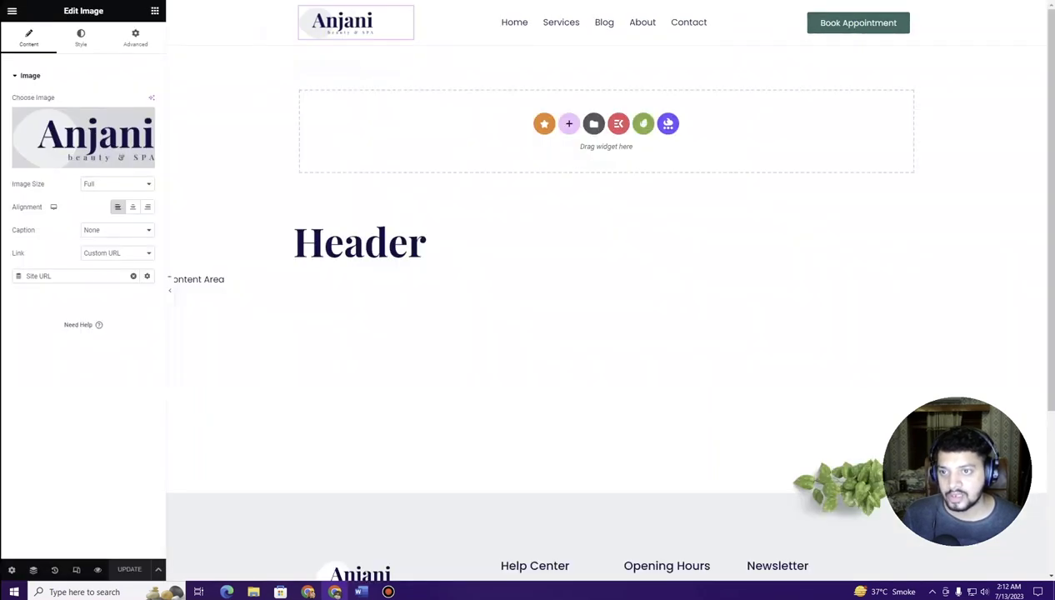
Step: Exit the header editor and open the Home page for editing with Elementor
click(12, 11)
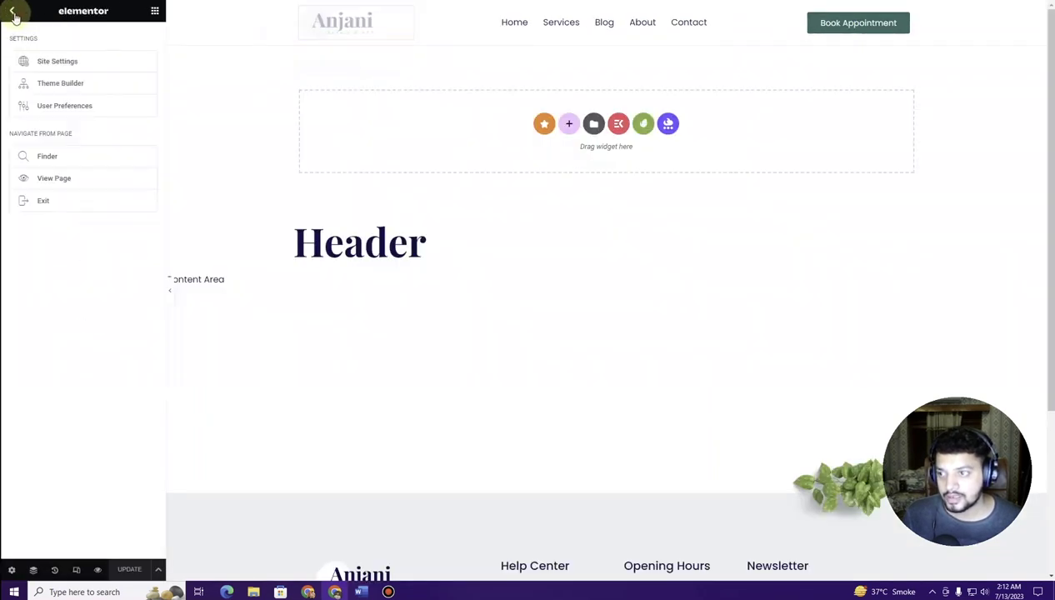
click(71, 210)
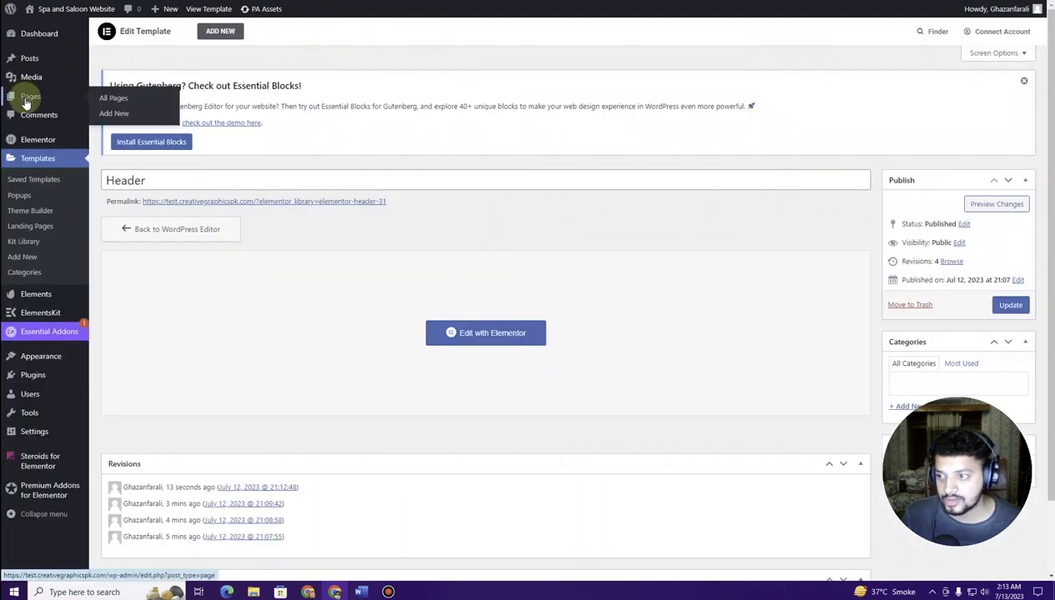
click(26, 102)
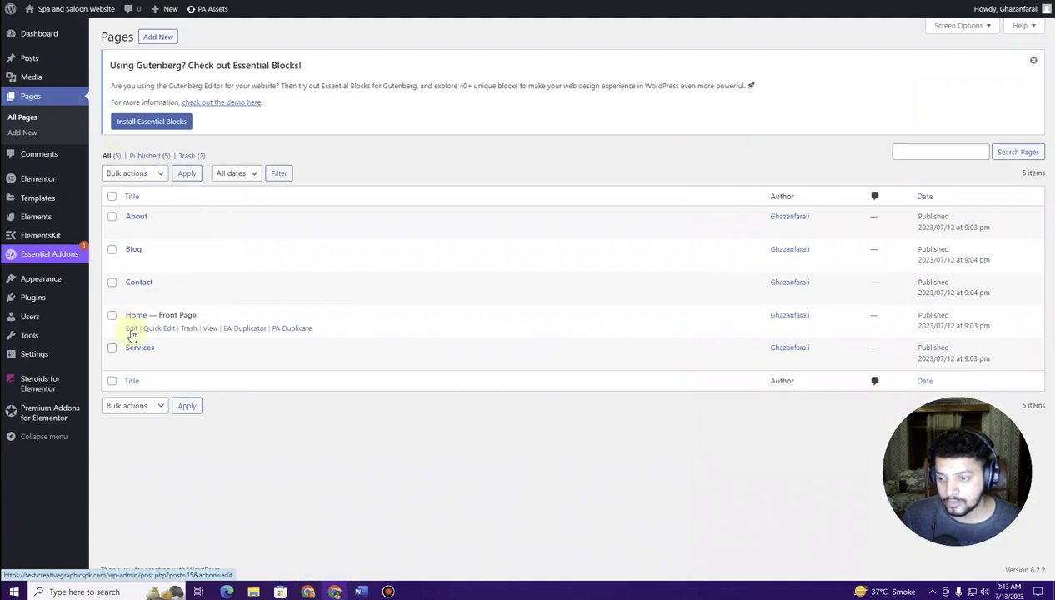
click(132, 330)
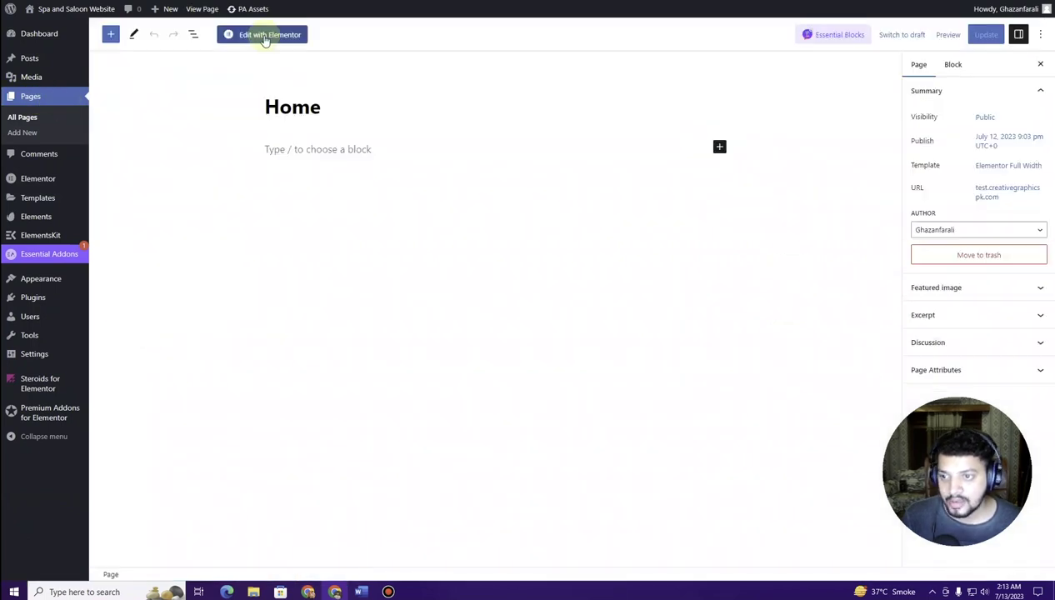
click(264, 38)
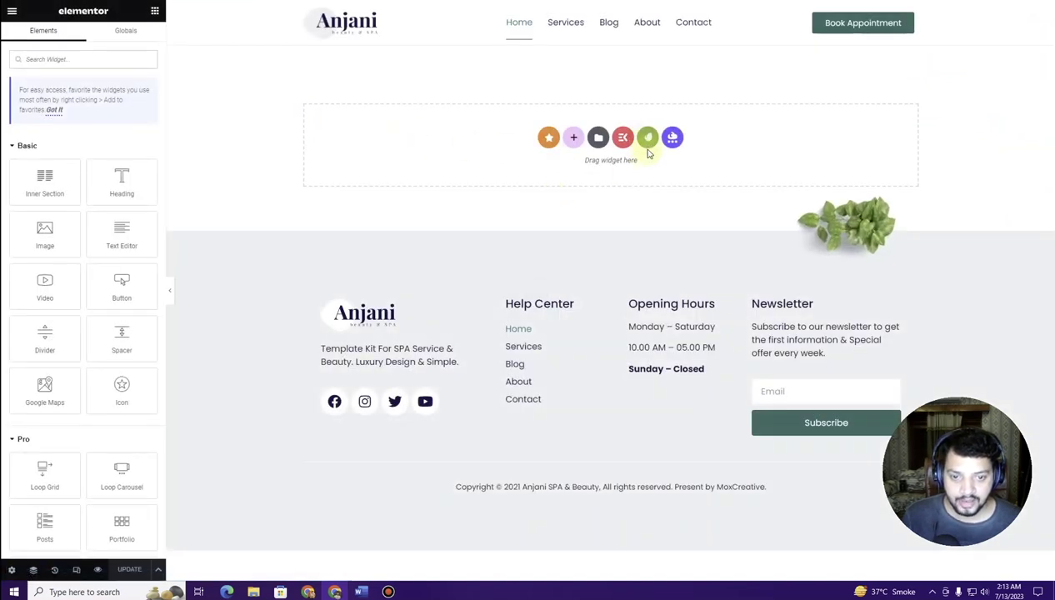
Step: Insert the Homepage template from the installed Anjani spa and beauty kit into the Home page
click(647, 139)
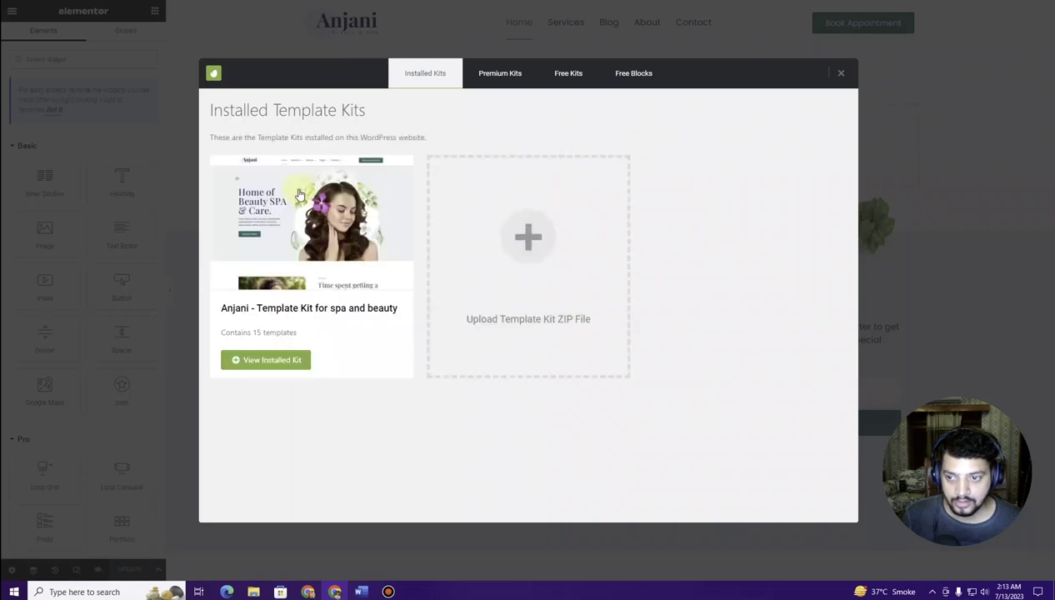
click(305, 249)
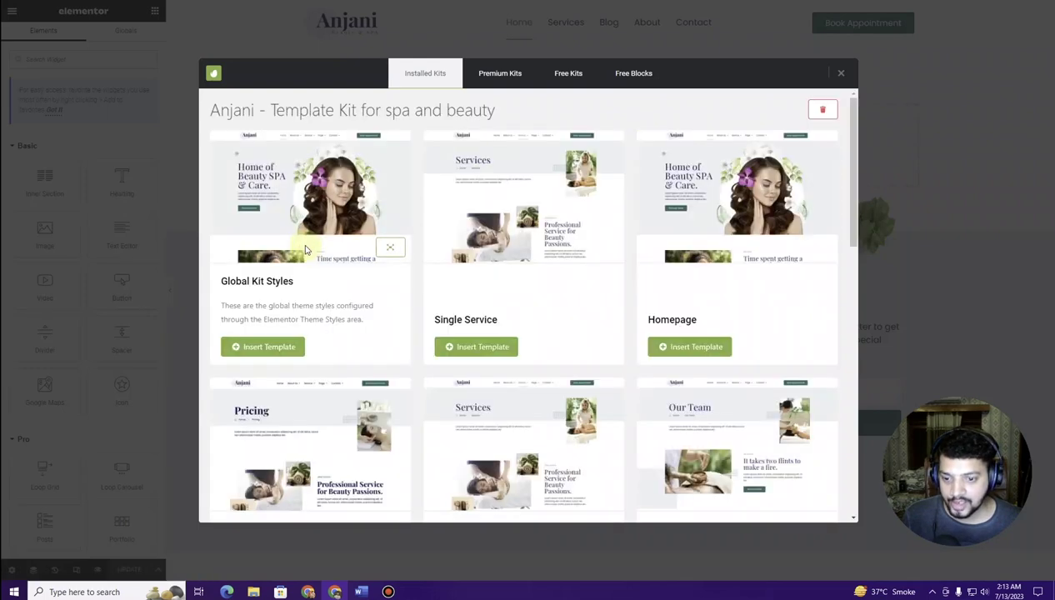
scroll(718, 243, down, 1)
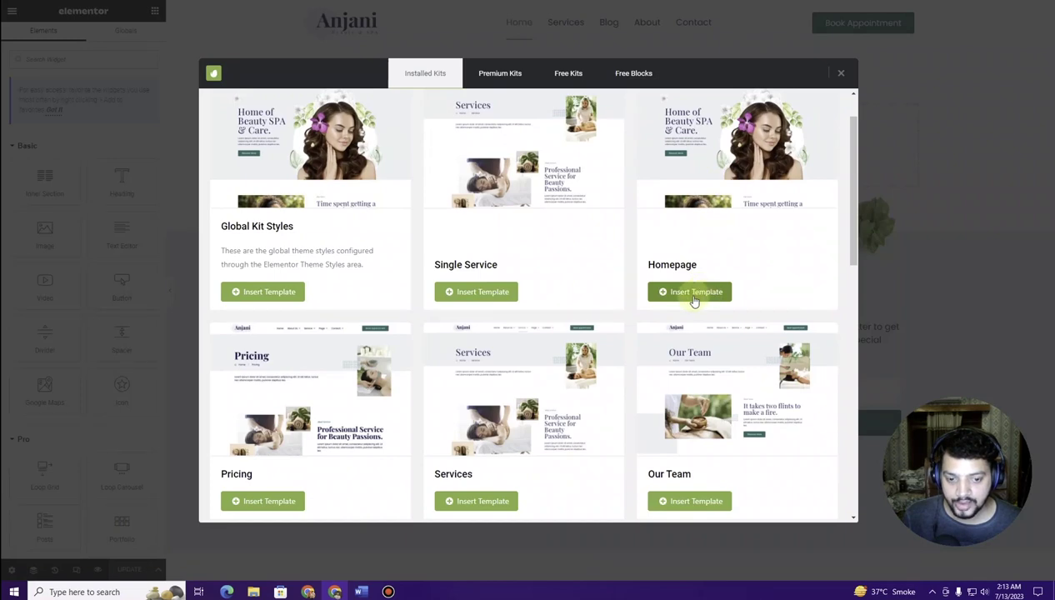
click(690, 293)
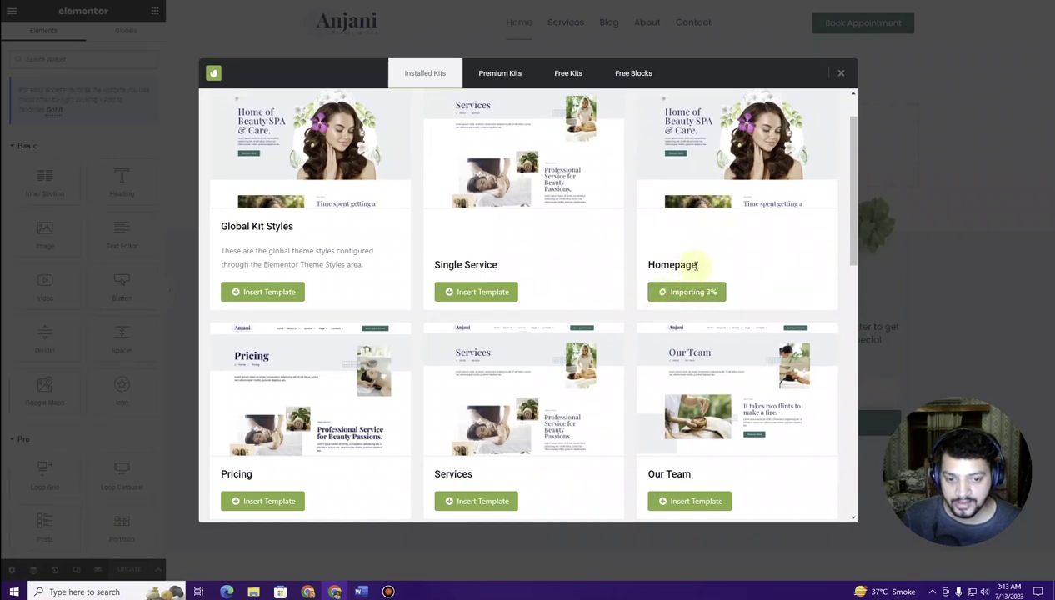
drag(699, 268, 651, 264)
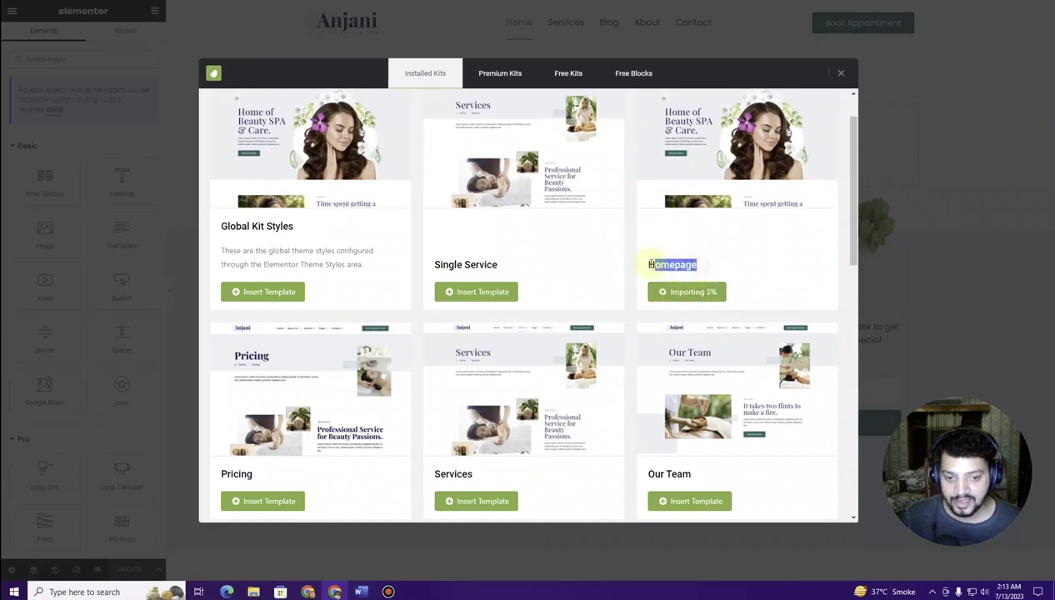
click(698, 283)
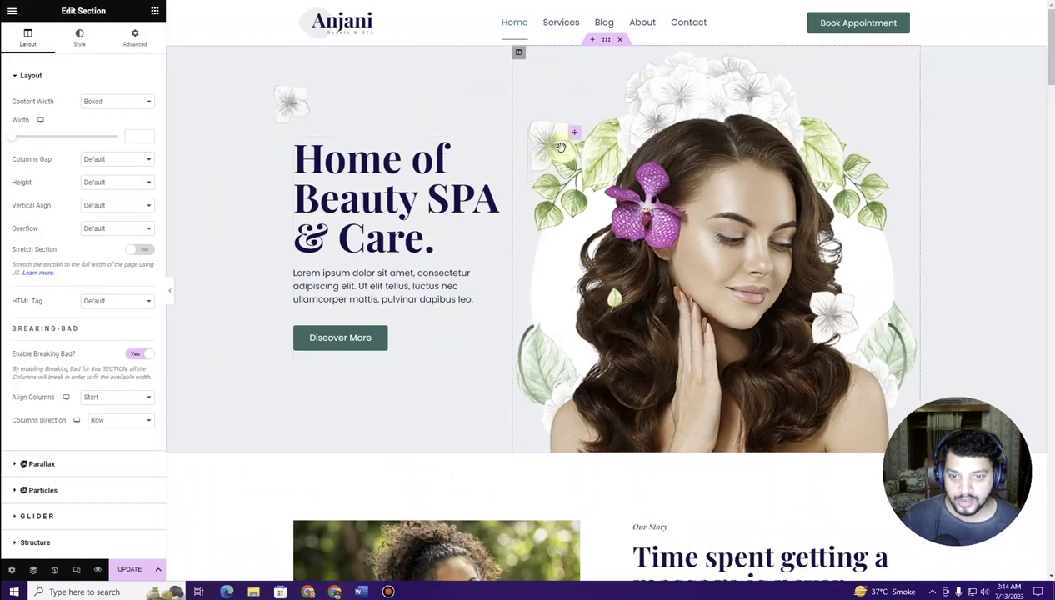
Step: Look through the inserted homepage's sections, from the hero to the special offers and the numbers section
scroll(667, 185, down, 5)
scroll(666, 185, up, 5)
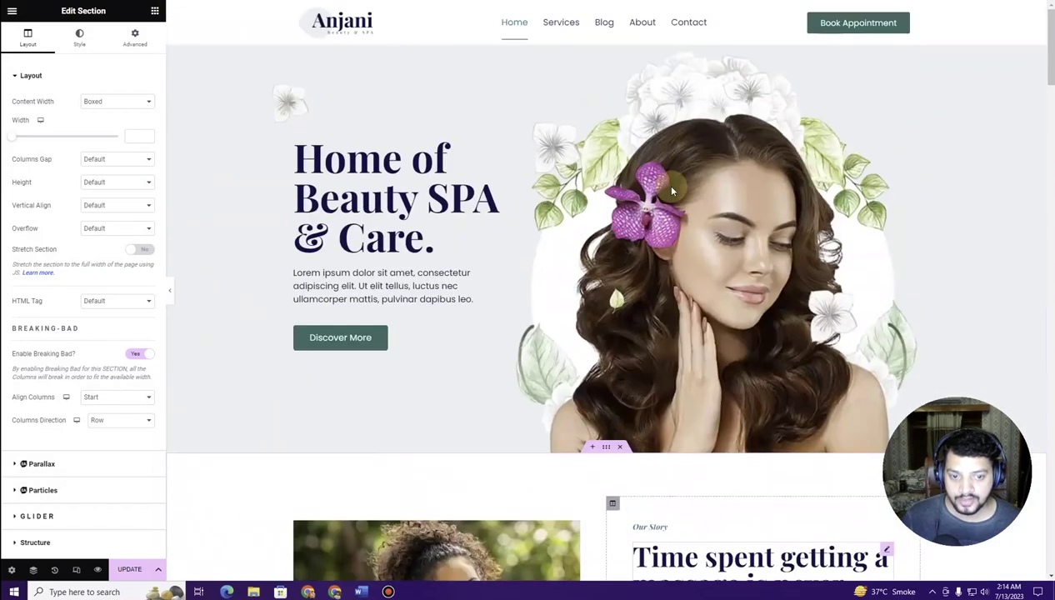
scroll(667, 190, down, 15)
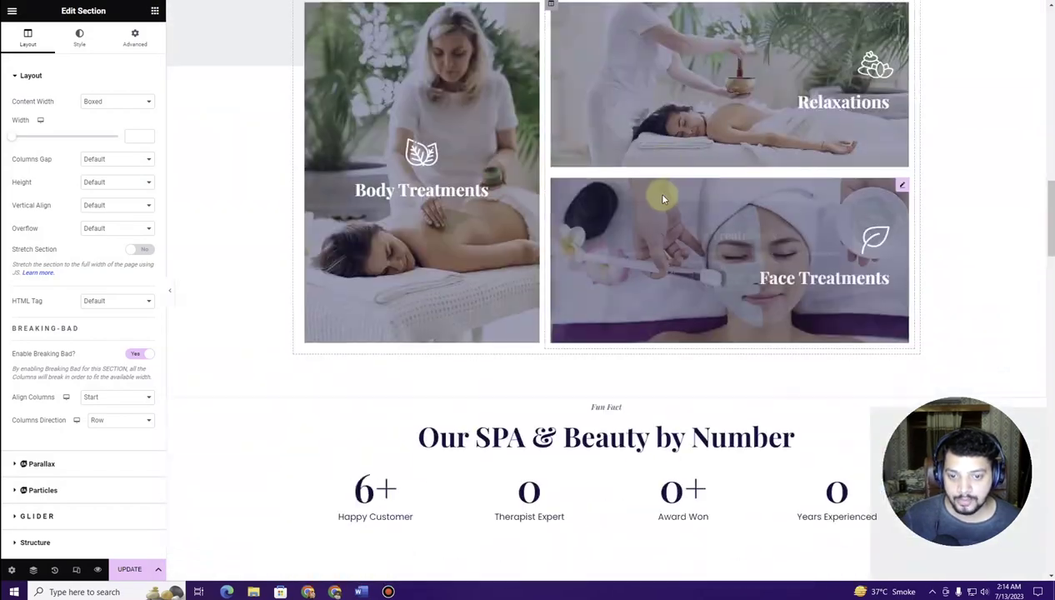
scroll(658, 200, down, 4)
scroll(659, 201, up, 12)
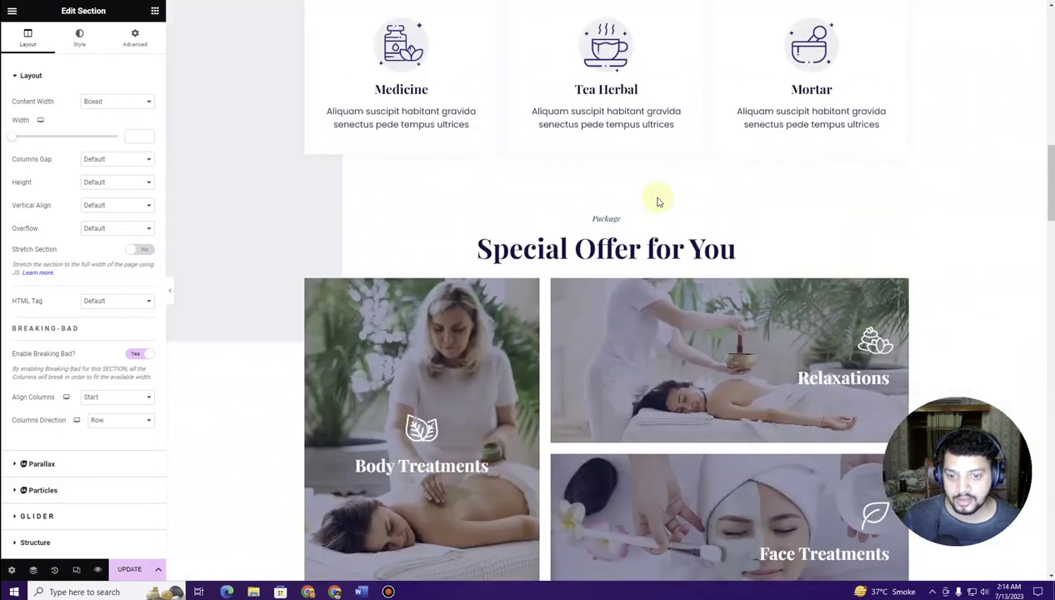
scroll(659, 203, up, 5)
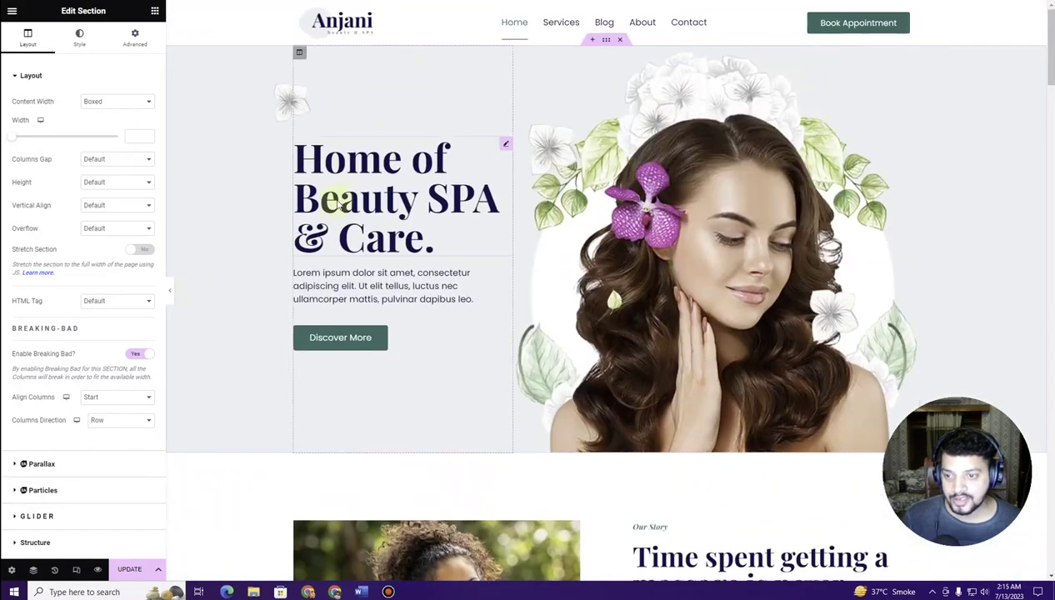
Step: Replace the title of the hero section's main heading with "Beauty Saloo"
click(360, 188)
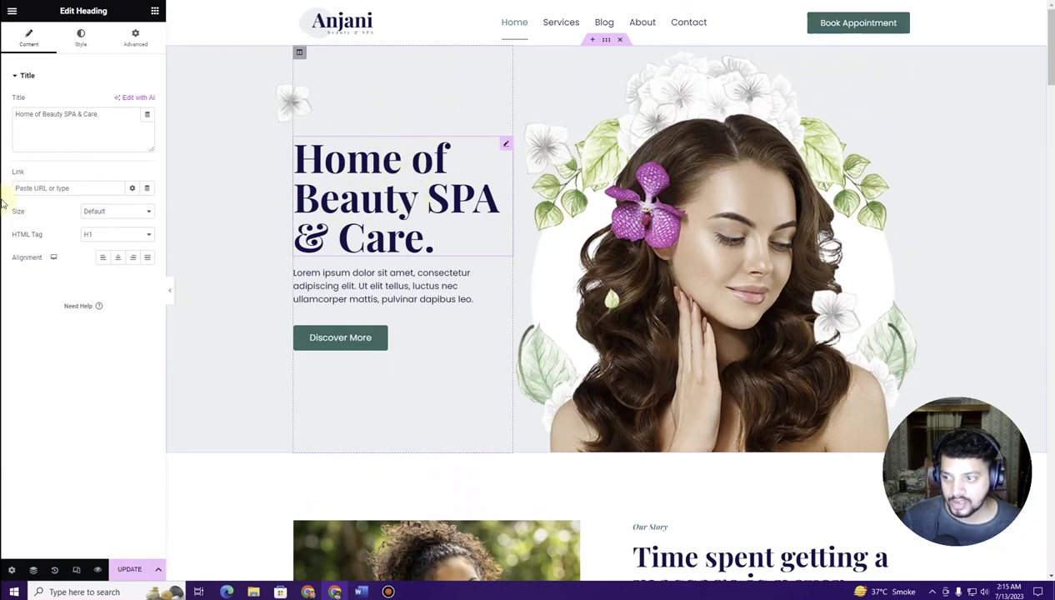
drag(100, 114, 10, 125)
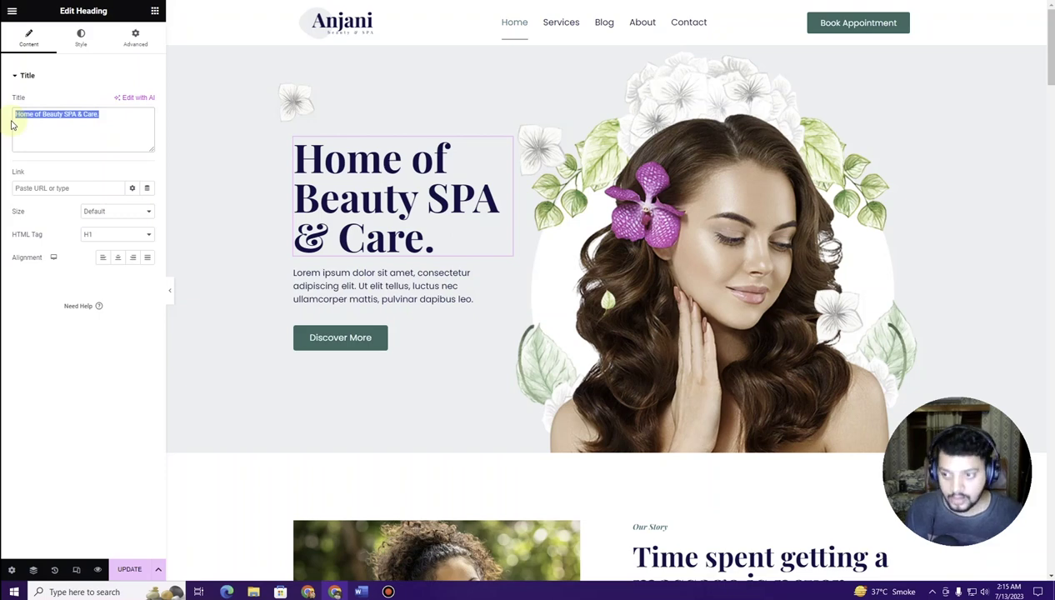
text(Beaut)
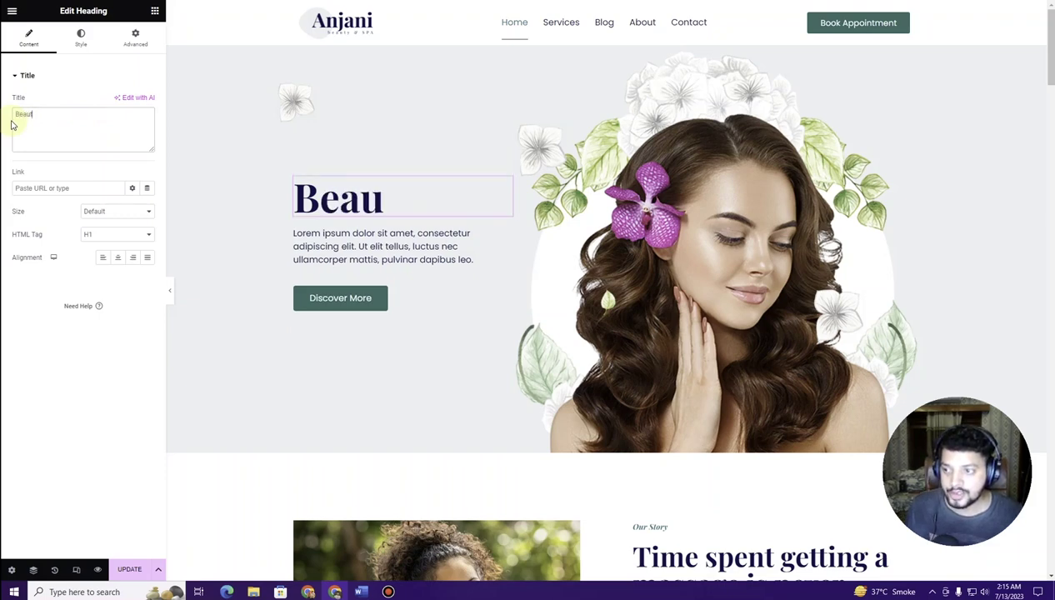
text(y Saloo)
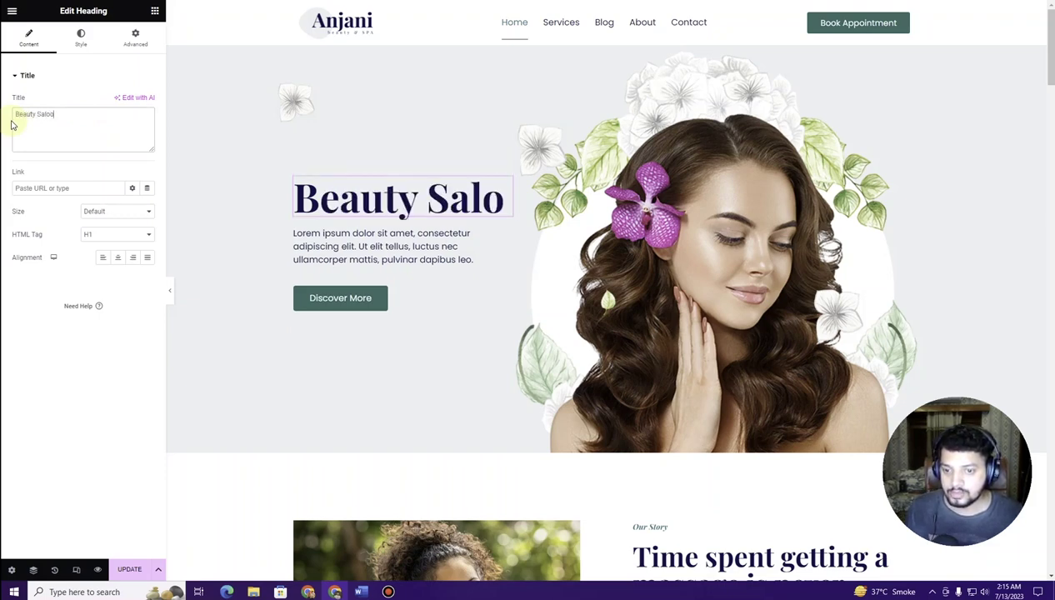
Step: Complete the hero heading so its title reads "Beauty Saloon and Spa Services"
text(n and Spa)
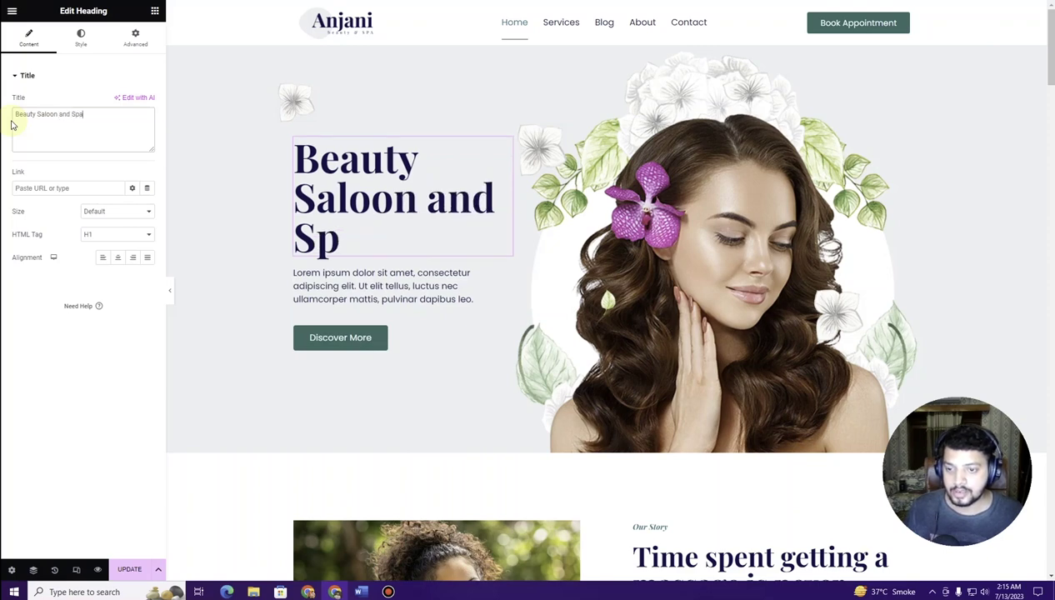
text( Service)
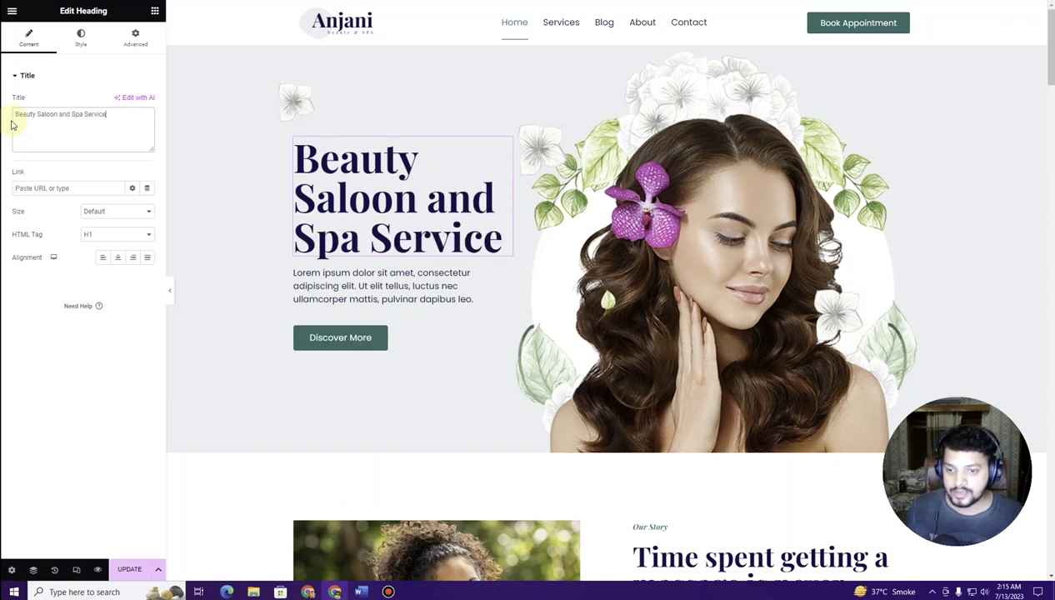
text(s in your)
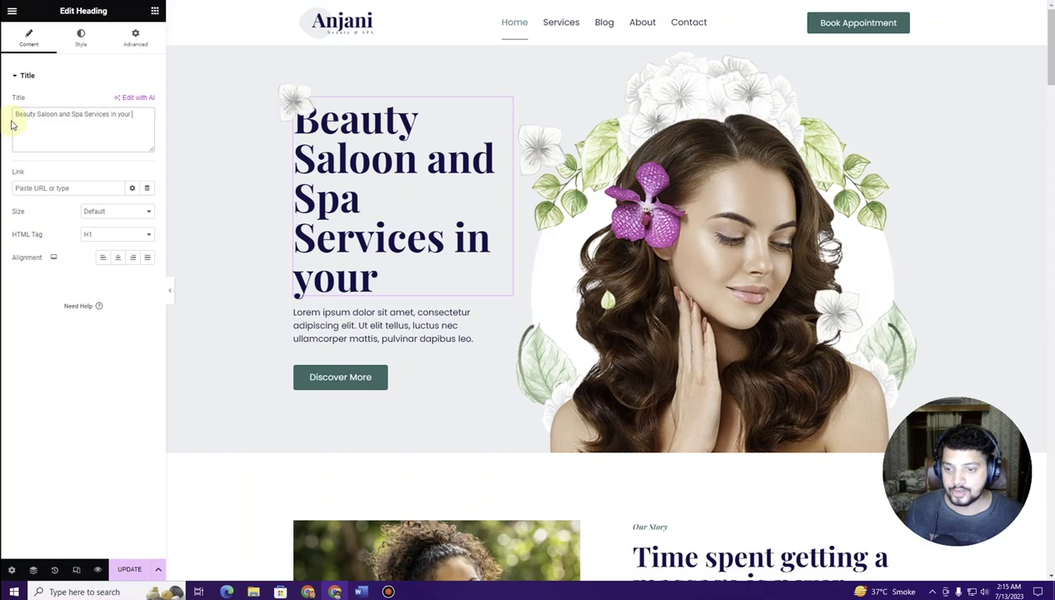
text( Area)
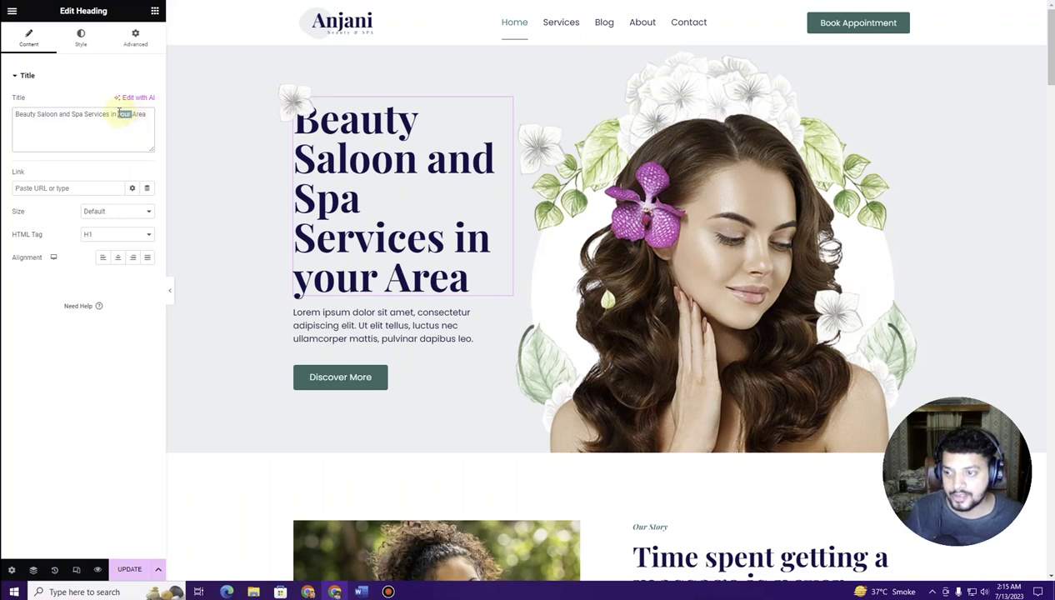
key(BackSpace)
key(BackSpace)
key(BackSpace)
key(BackSpace)
key(Delete)
key(Delete)
key(Delete)
key(Delete)
key(Delete)
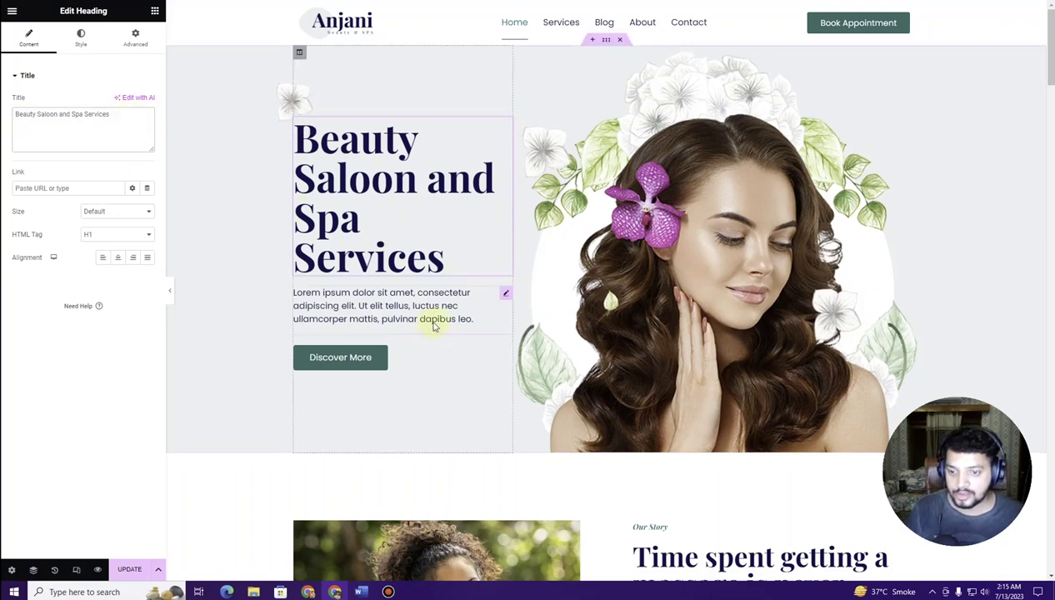
click(435, 320)
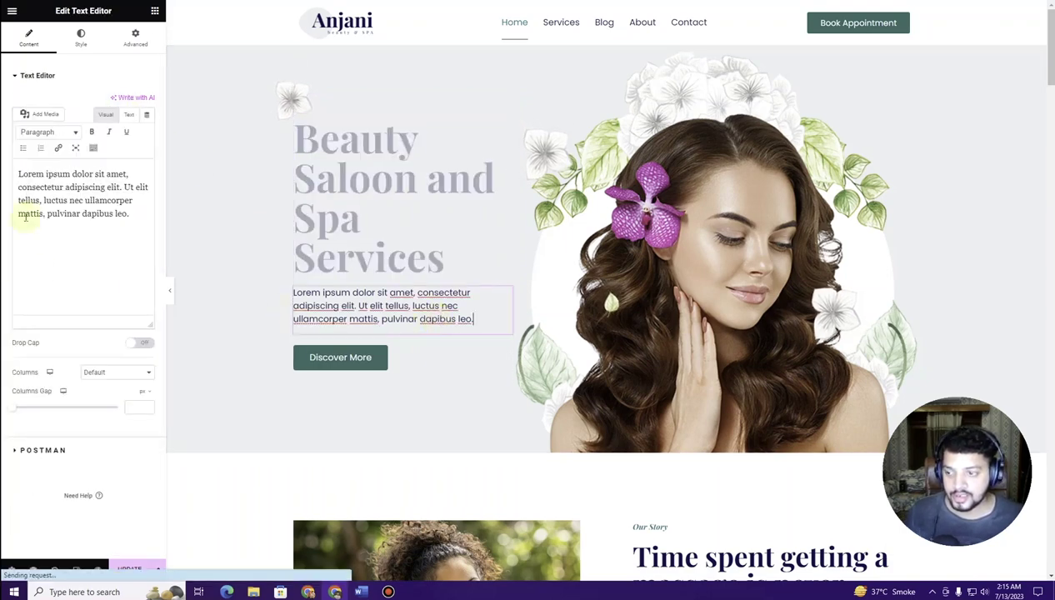
triple_click(61, 188)
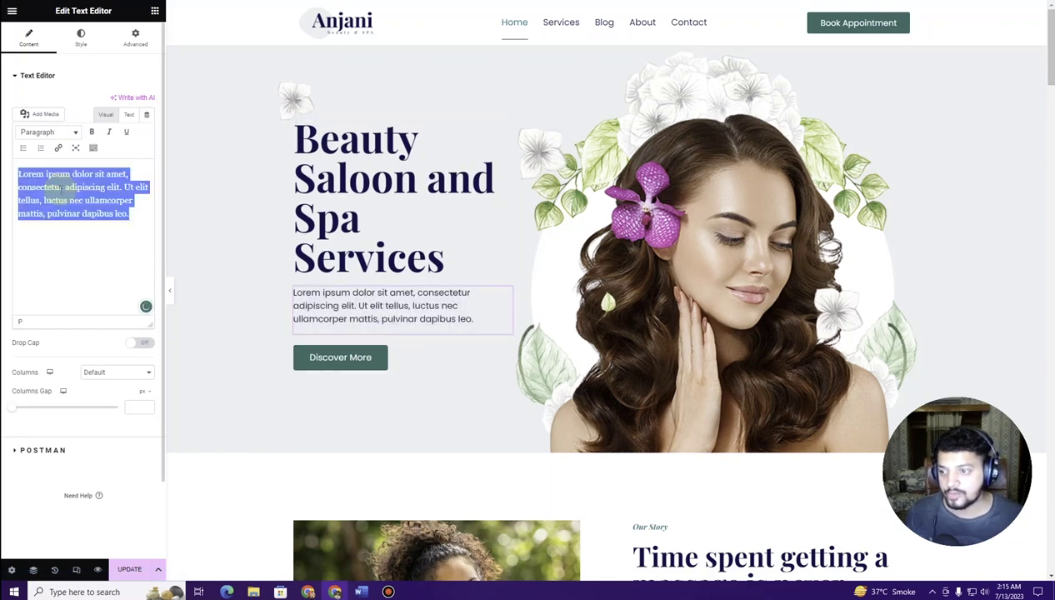
key(BackSpace)
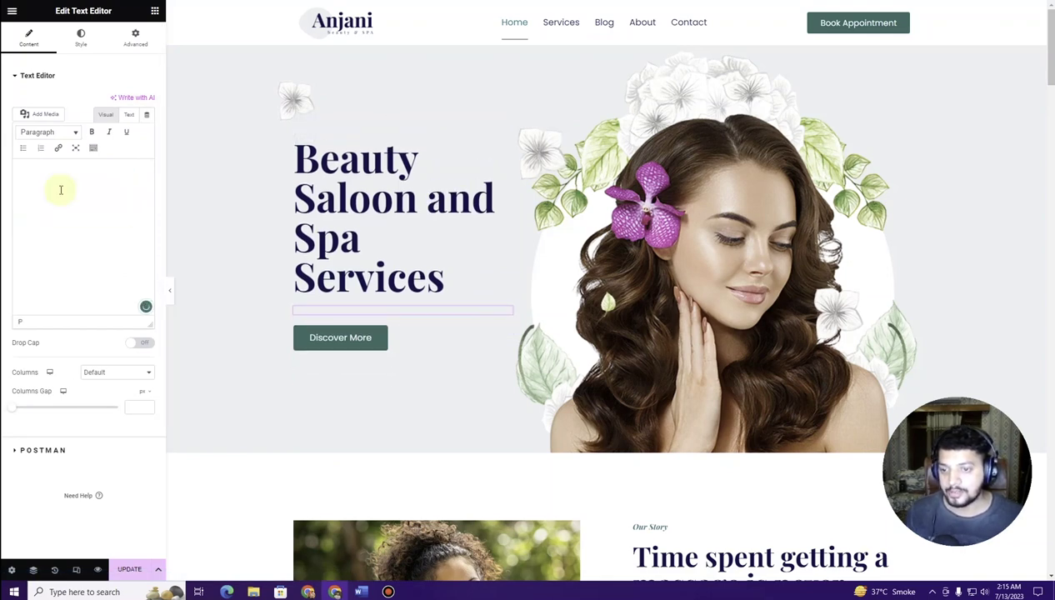
key(ctrl+z)
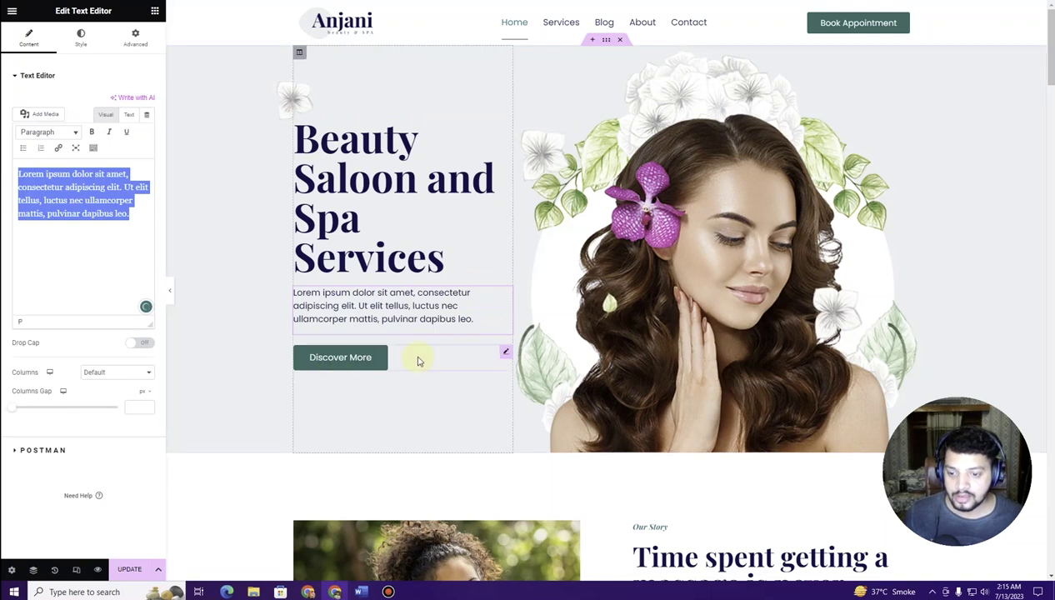
Step: Change the text of the hero section's "Discover More" button to "Contact Us"
click(353, 371)
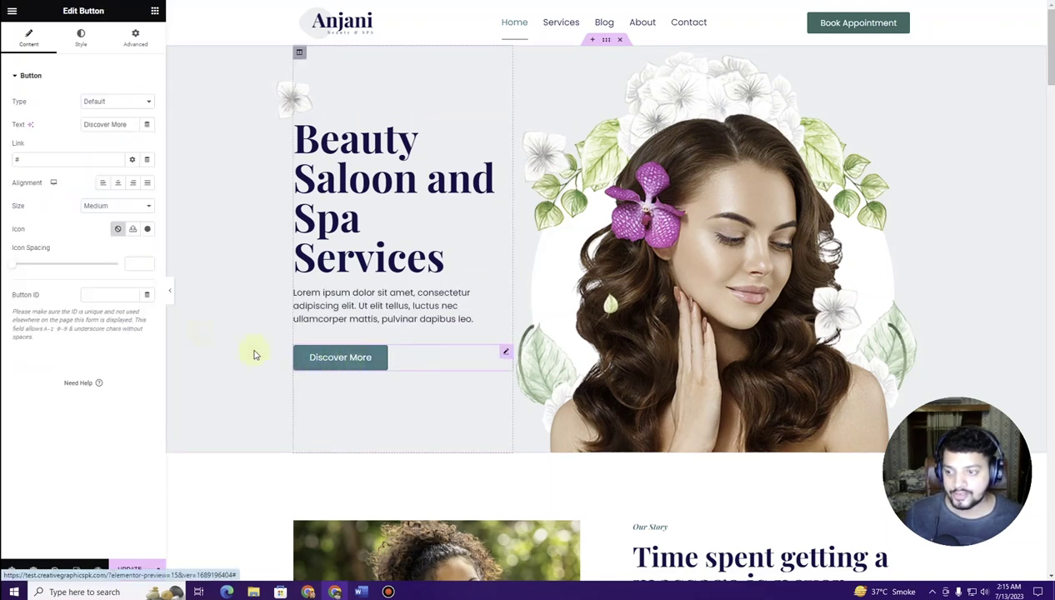
drag(135, 125, 37, 129)
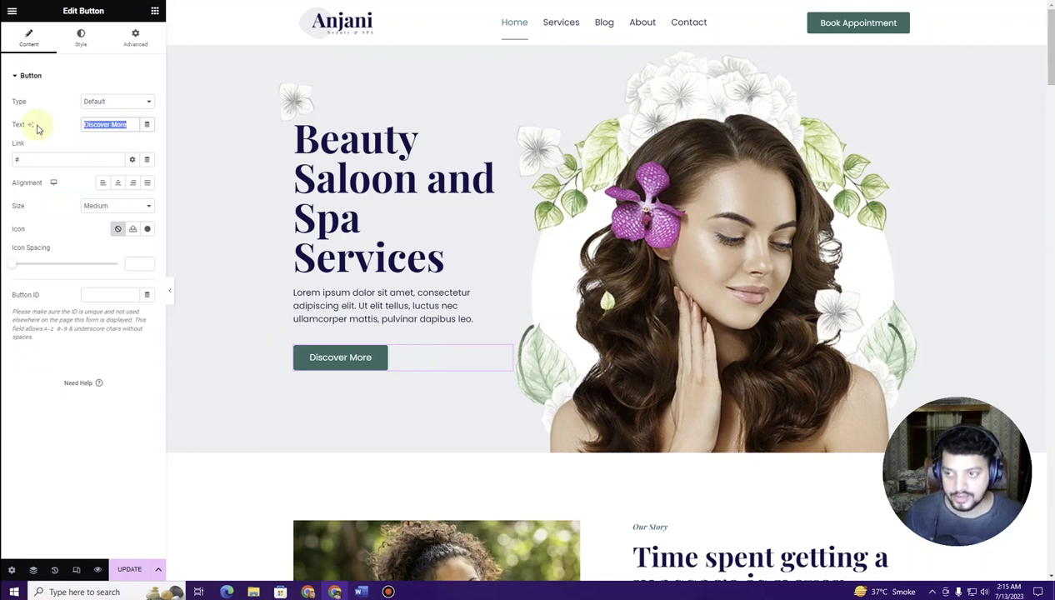
text(Congttact Us)
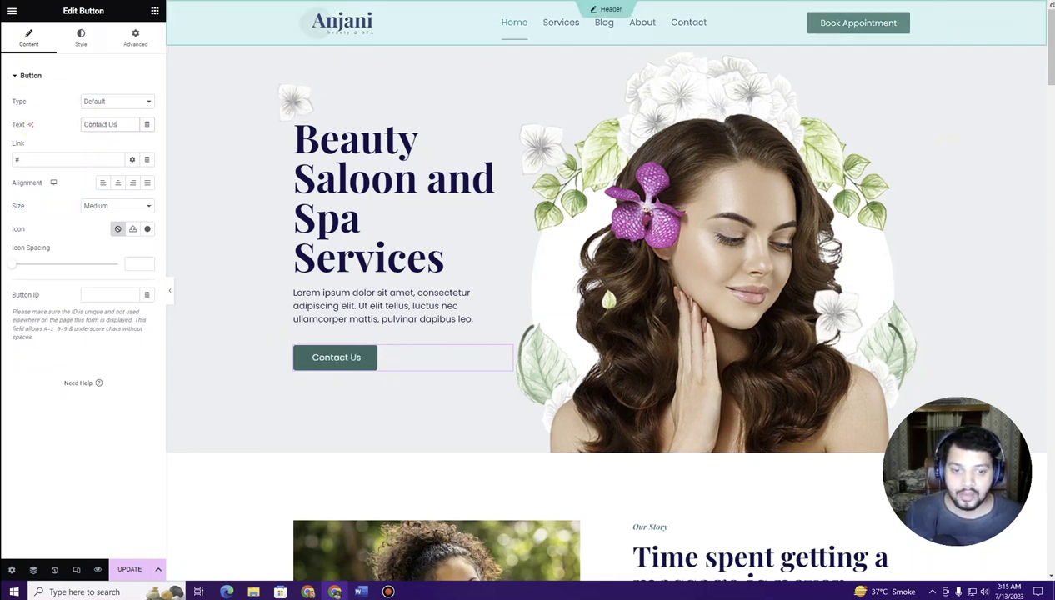
click(675, 243)
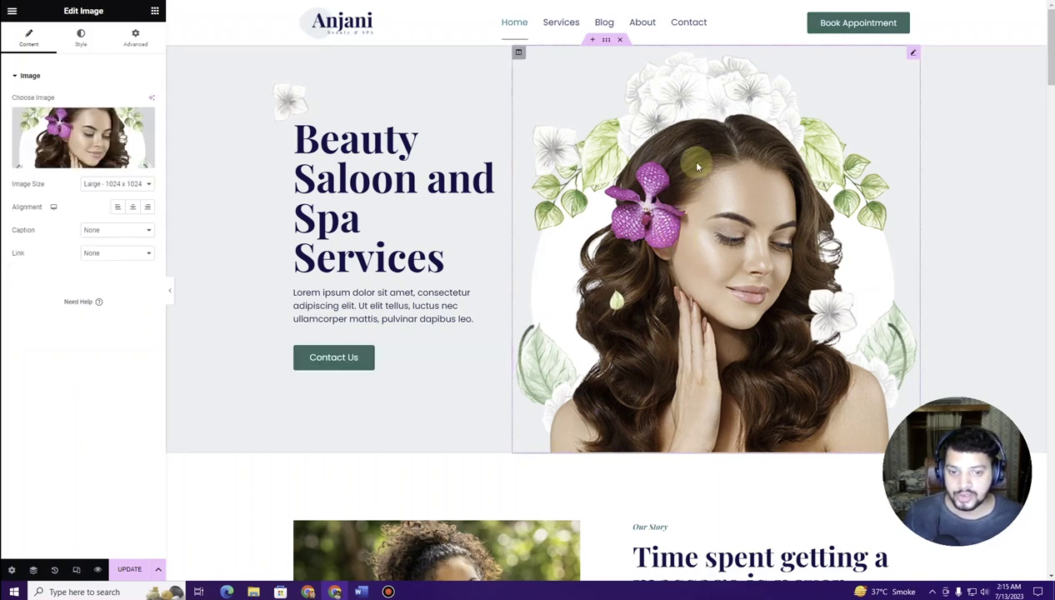
click(58, 123)
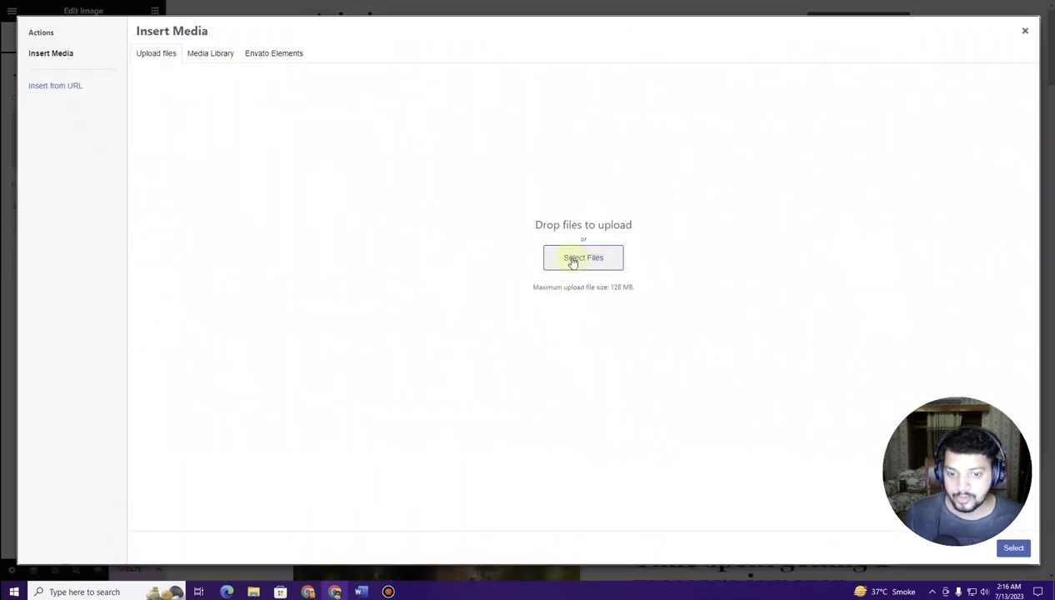
click(1025, 32)
Step: Open the Stone spa icon box in the Special Treatments section for editing and select its description text
scroll(600, 212, down, 10)
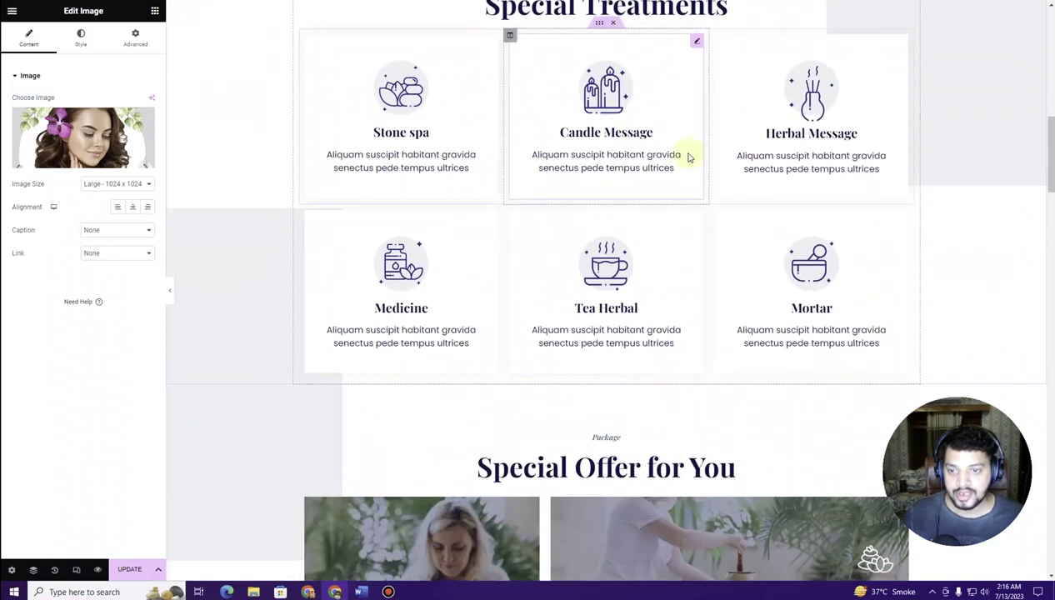
scroll(704, 197, down, 2)
scroll(365, 315, up, 3)
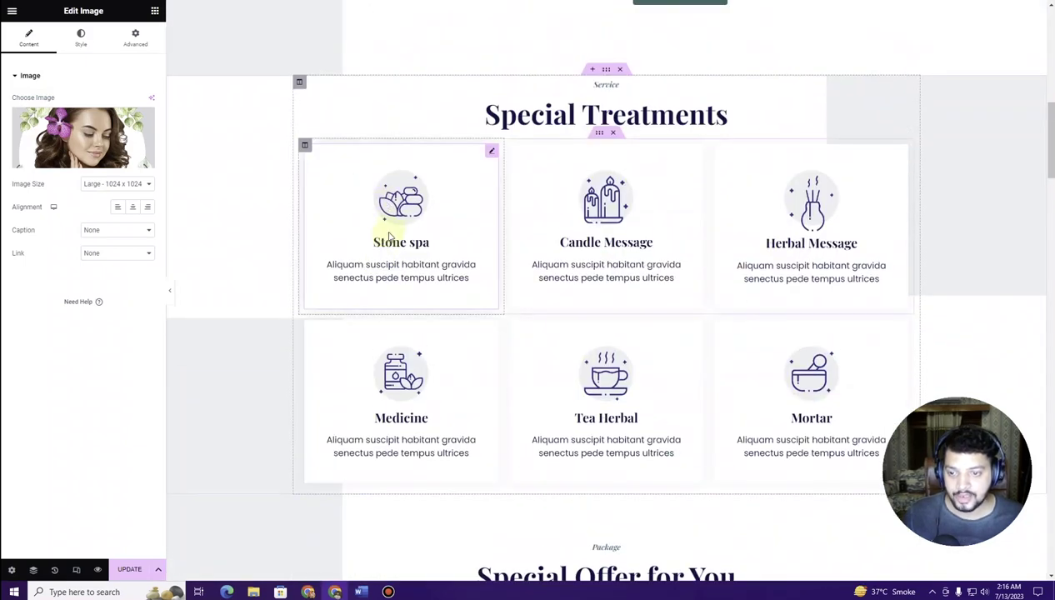
click(387, 242)
drag(52, 270, 15, 270)
drag(81, 310, 17, 301)
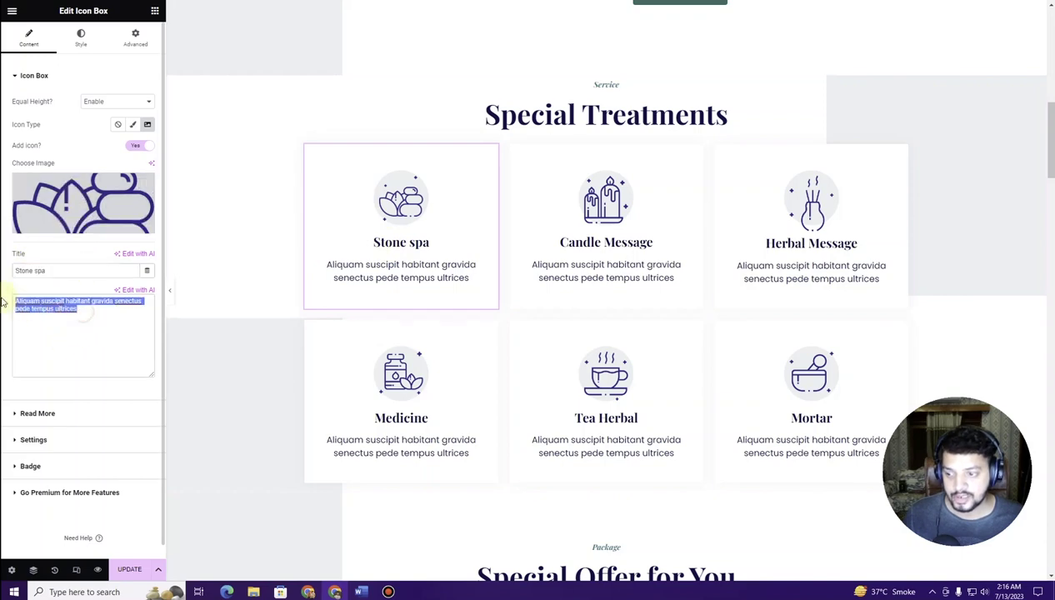
Step: Examine the remaining home page sections, from Special Offer for You through the testimonials, news and appointment form down to the footer
scroll(666, 300, down, 6)
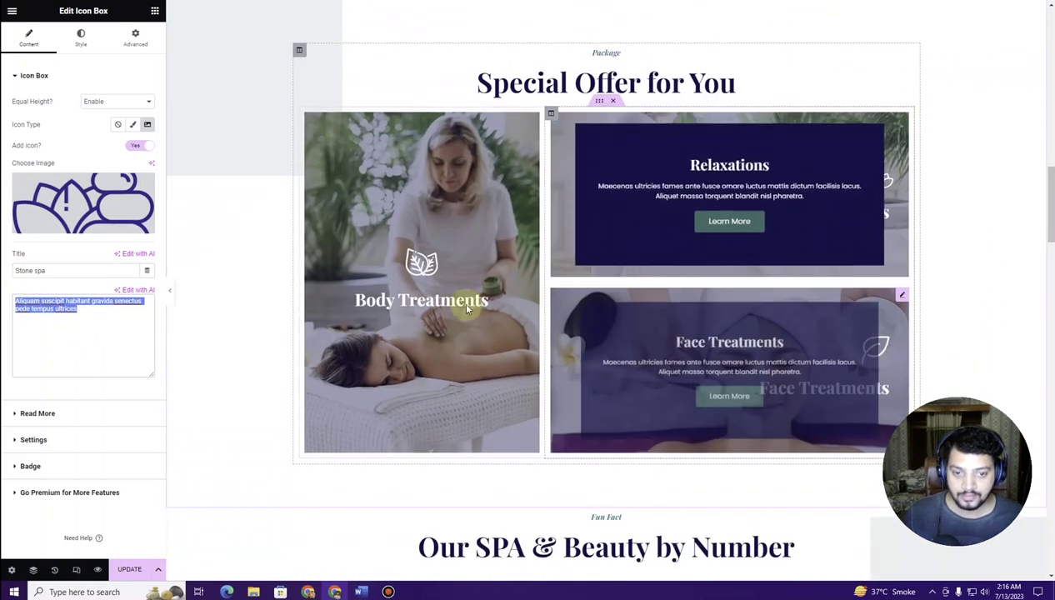
scroll(737, 221, down, 1)
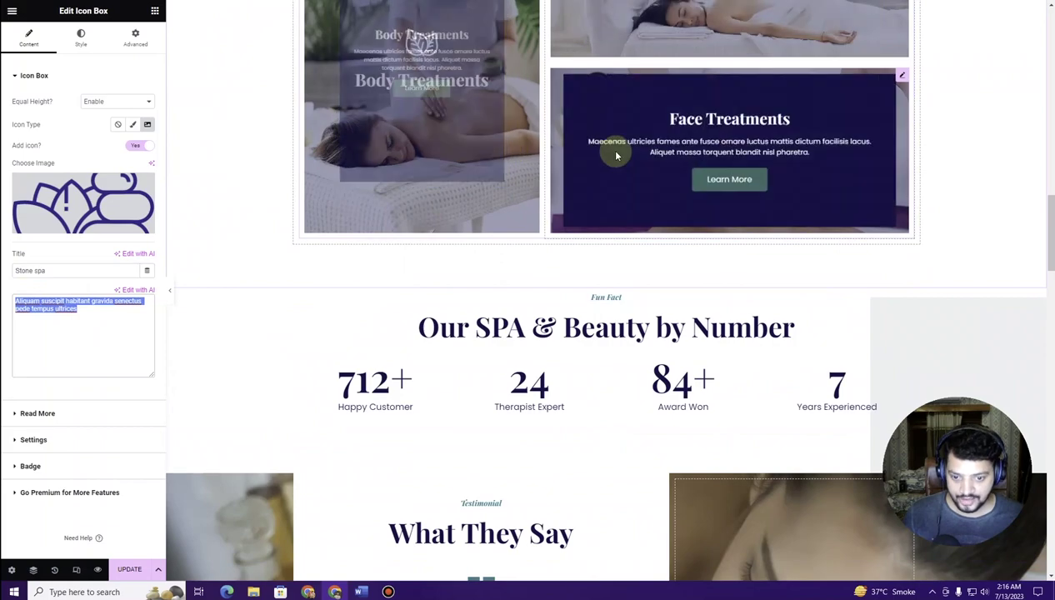
scroll(613, 155, down, 5)
scroll(396, 234, down, 6)
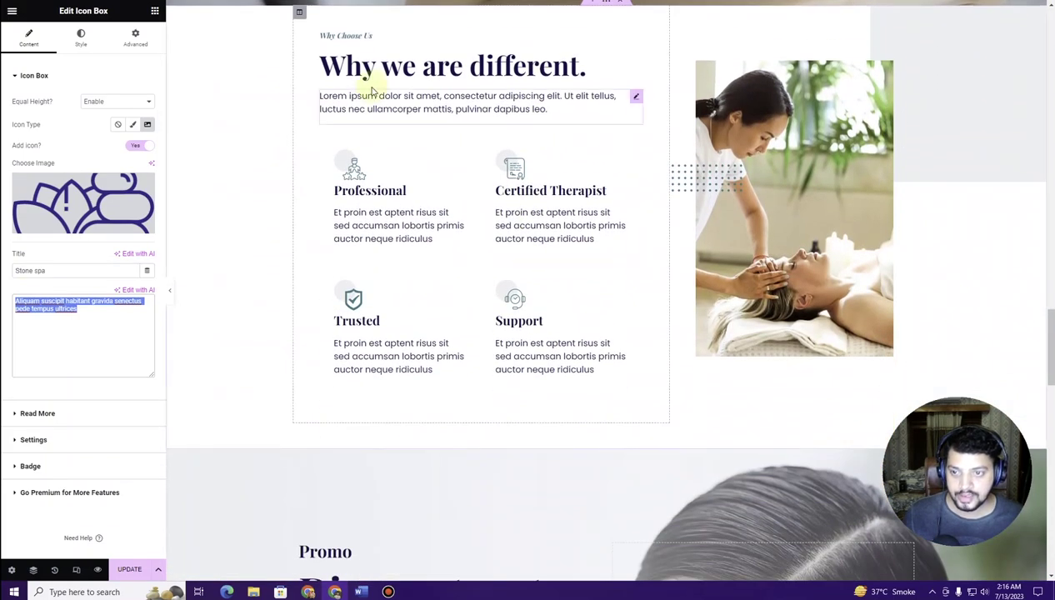
scroll(583, 288, down, 4)
scroll(434, 250, down, 2)
scroll(482, 223, down, 3)
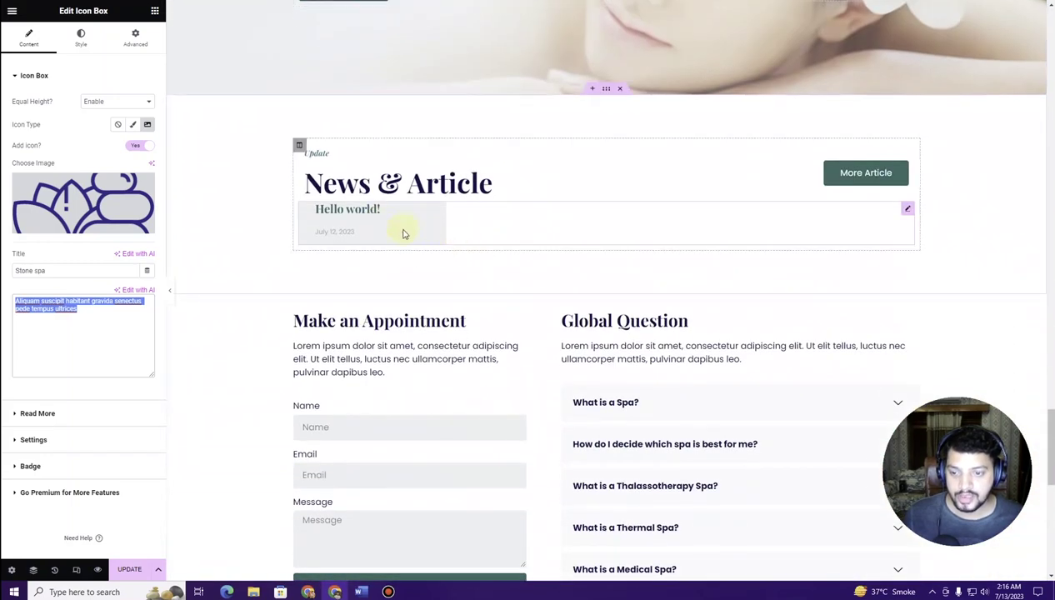
scroll(406, 230, down, 4)
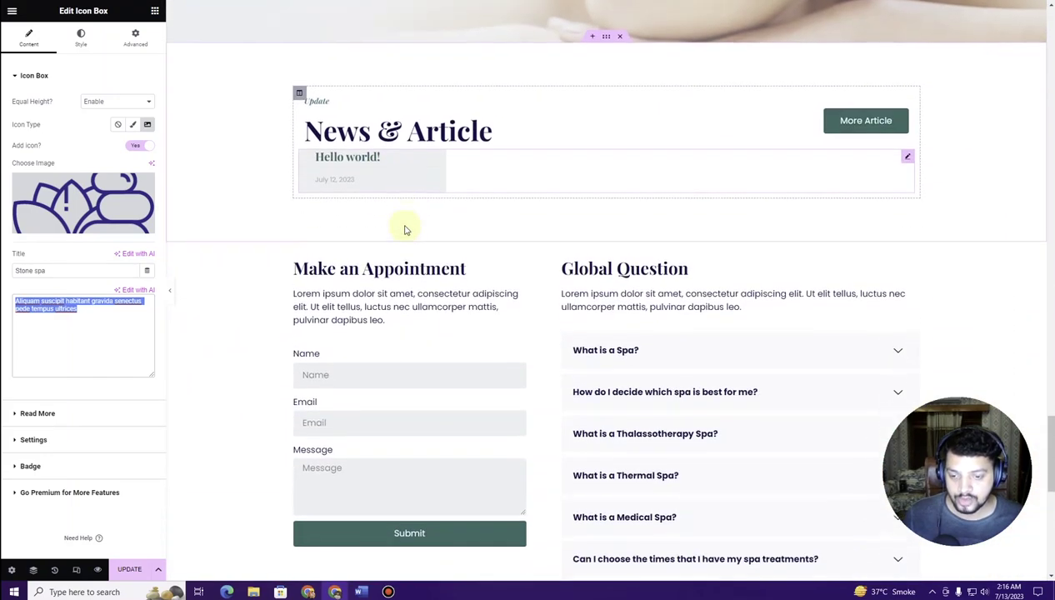
scroll(384, 233, up, 1)
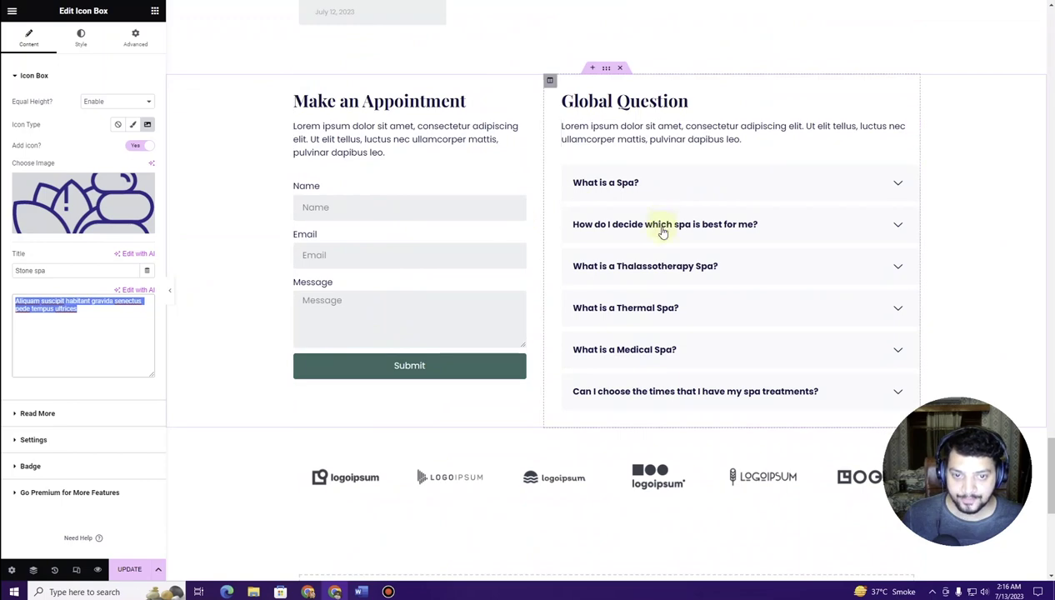
scroll(683, 227, down, 3)
scroll(683, 231, down, 2)
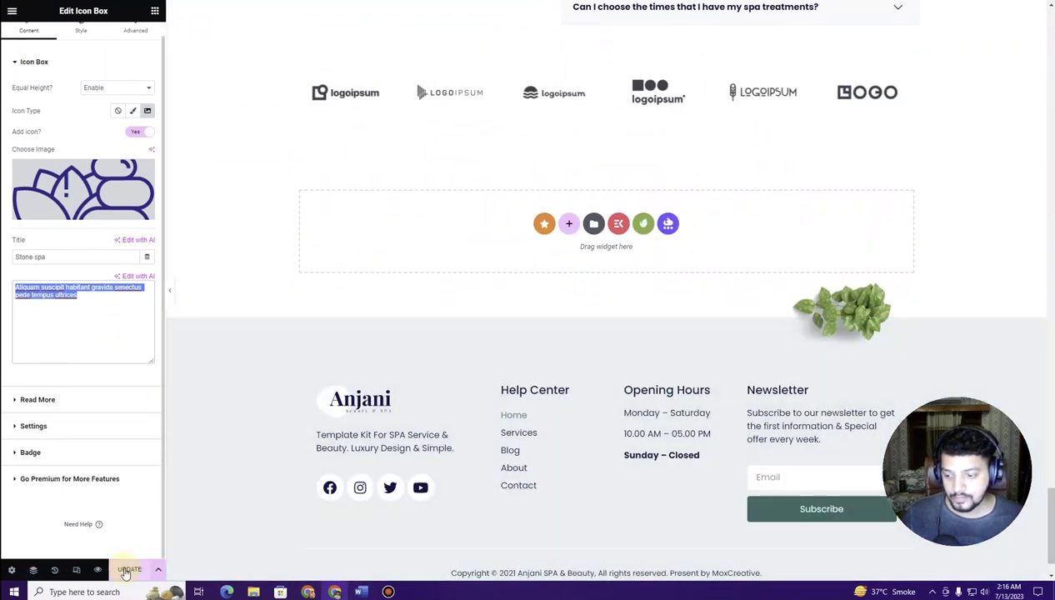
Step: Save the edited home page by updating it
click(127, 570)
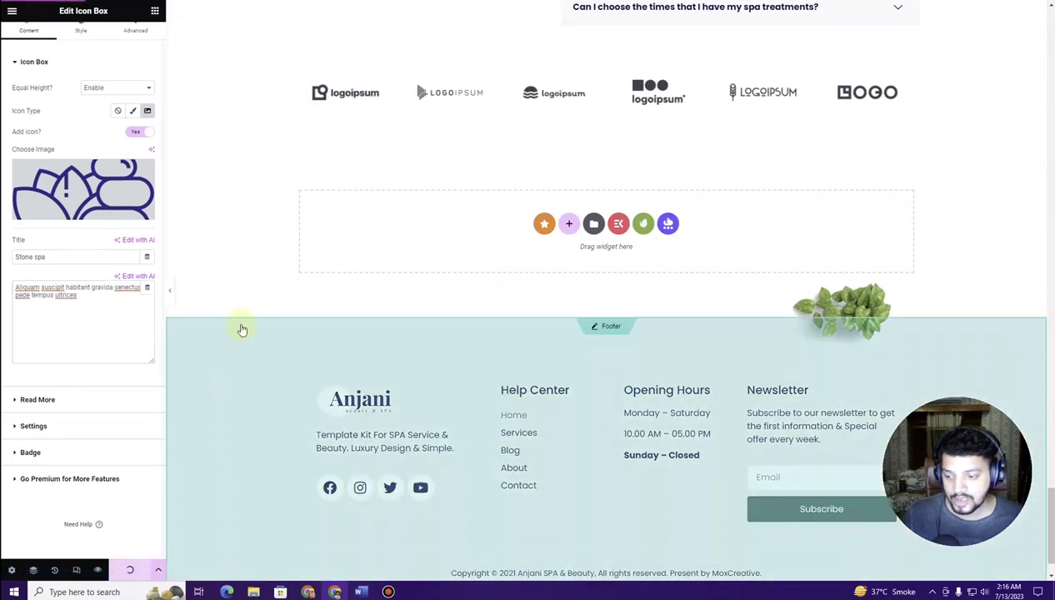
scroll(237, 221, up, 15)
scroll(237, 222, up, 10)
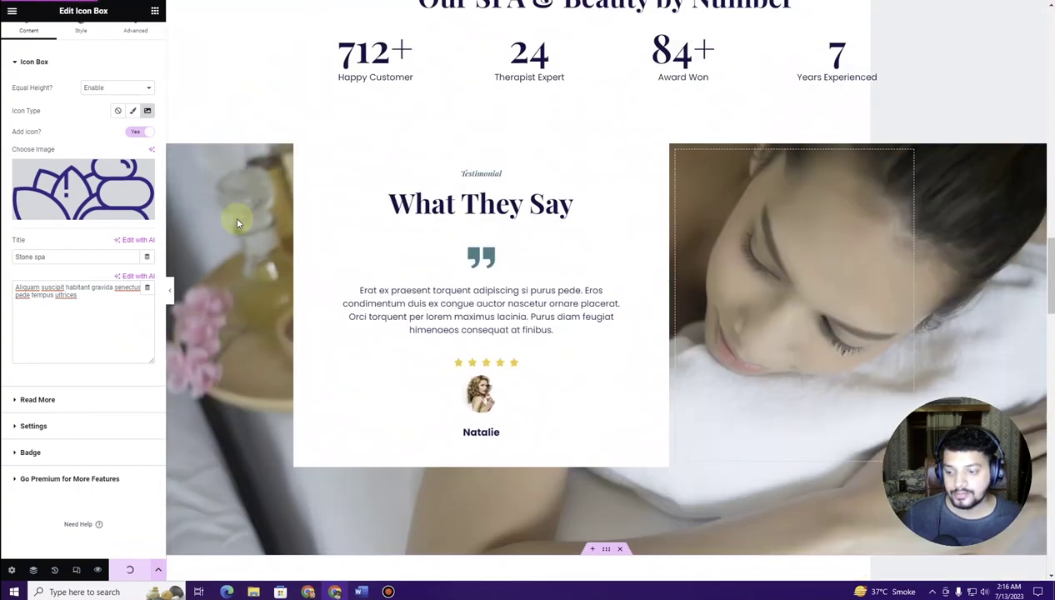
Step: Switch to the live home page and examine all its sections from the hero area down to the footer
key(ctrl+Tab)
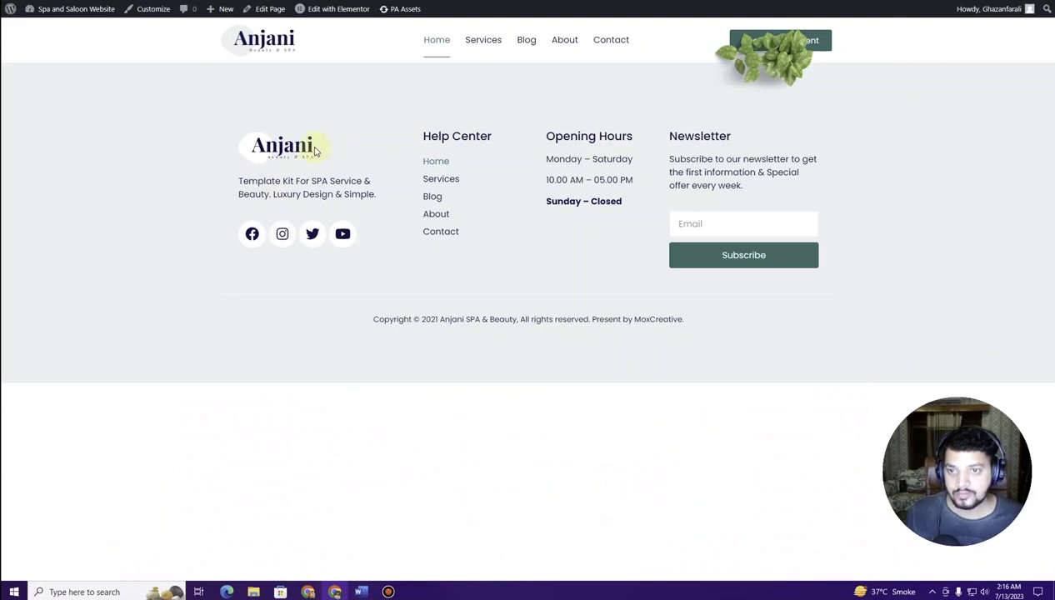
scroll(317, 150, down, 5)
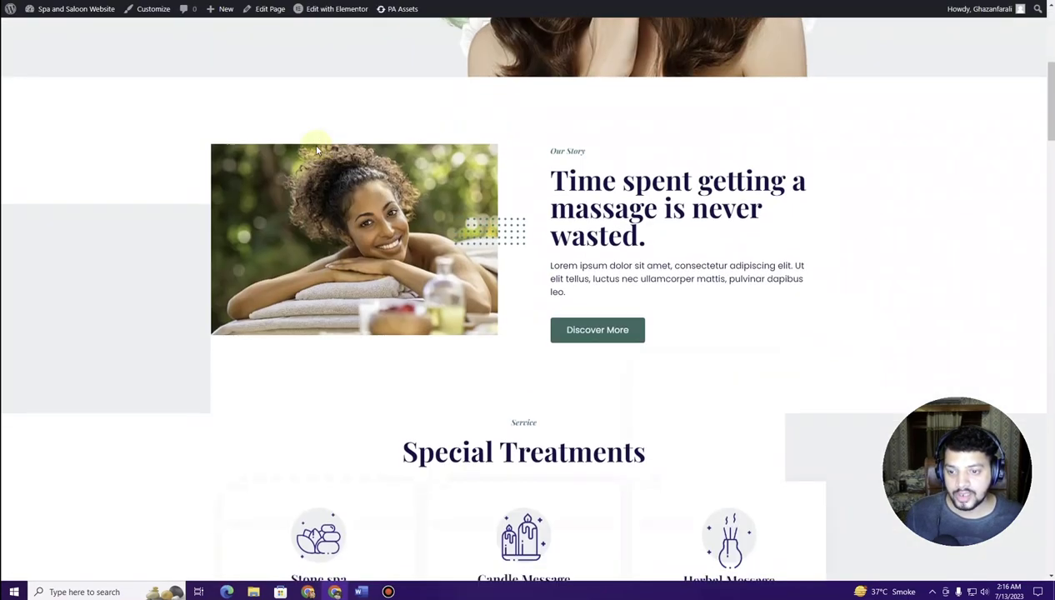
scroll(317, 150, down, 10)
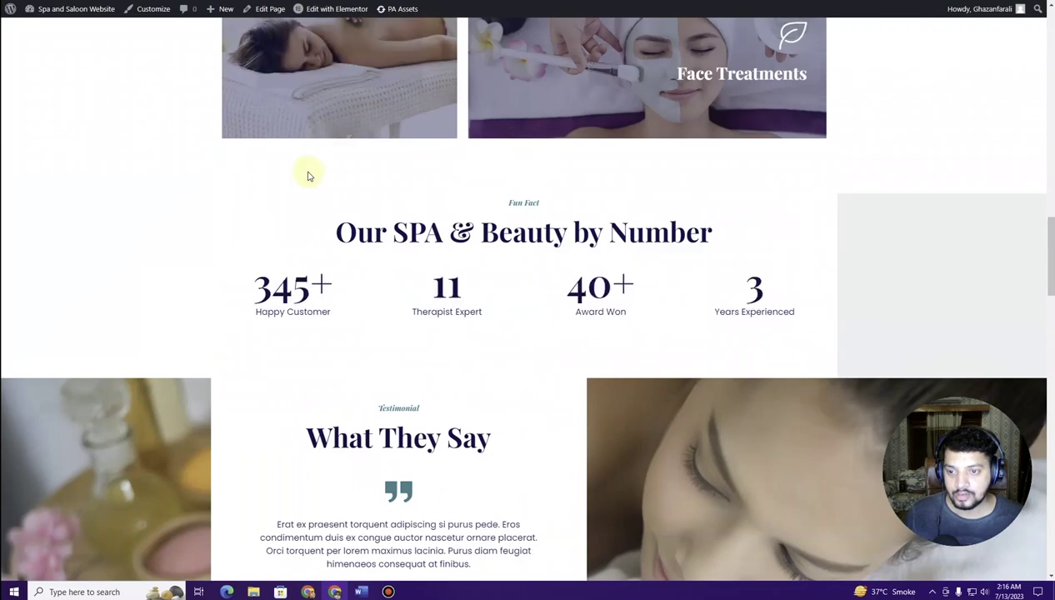
scroll(310, 170, down, 10)
scroll(304, 185, down, 5)
scroll(304, 185, up, 15)
scroll(304, 185, up, 15)
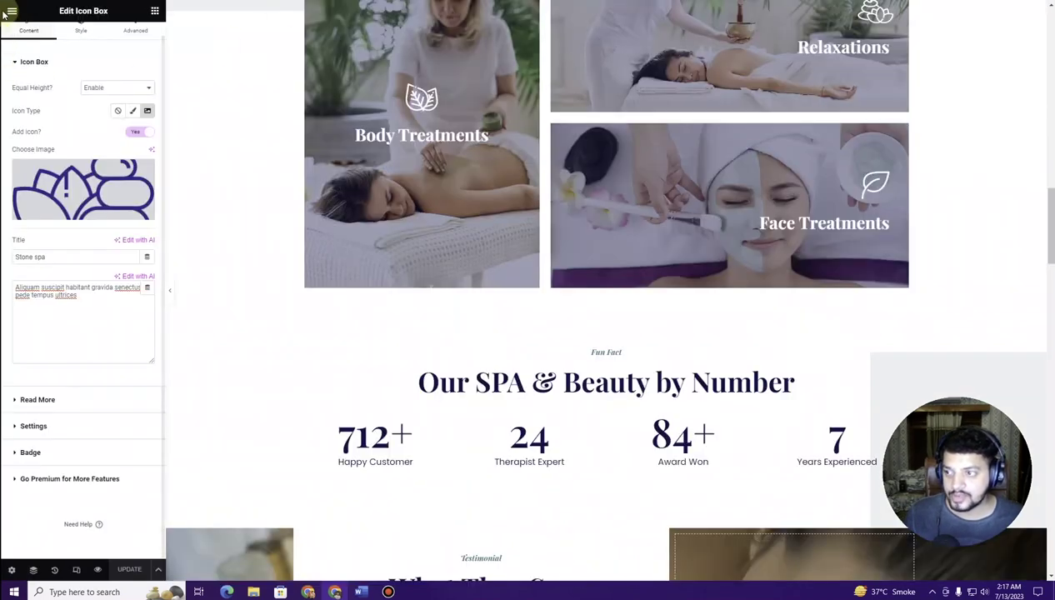
Step: Exit the home page editor, go to the list of all pages and open the Services page in the Elementor editor
click(11, 12)
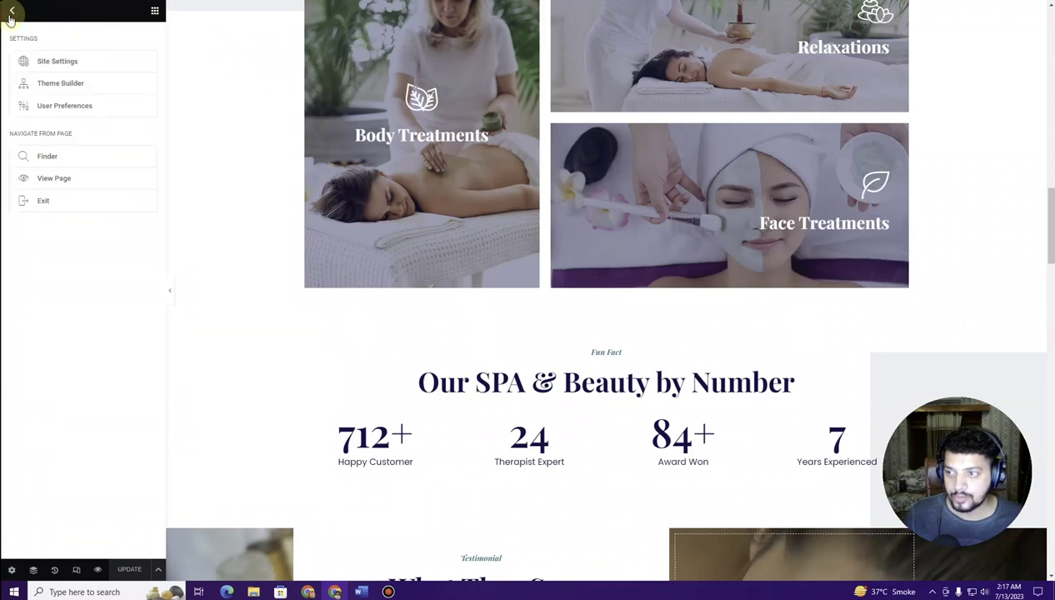
click(57, 209)
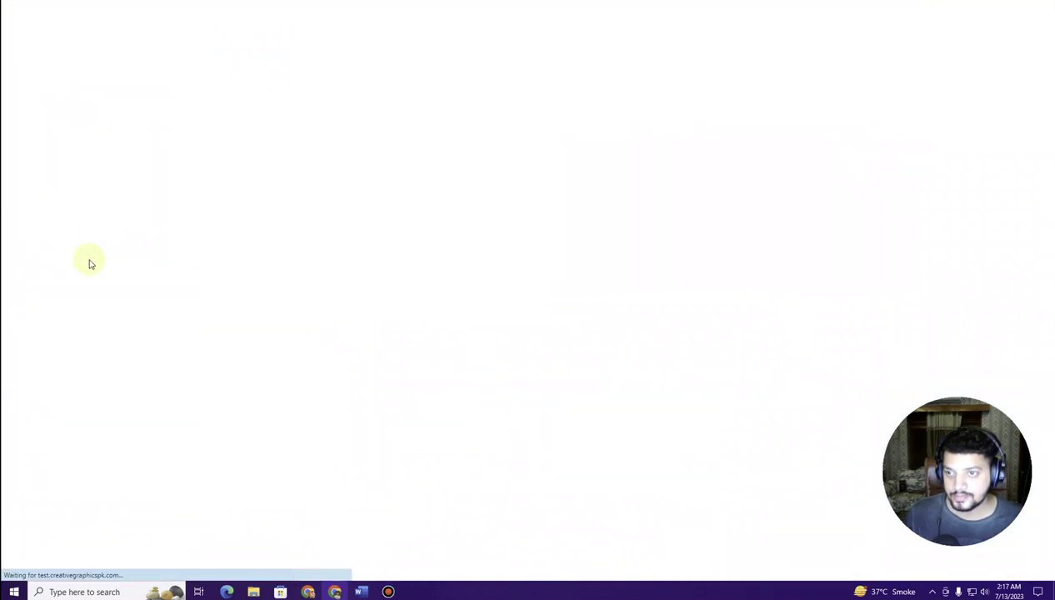
click(31, 120)
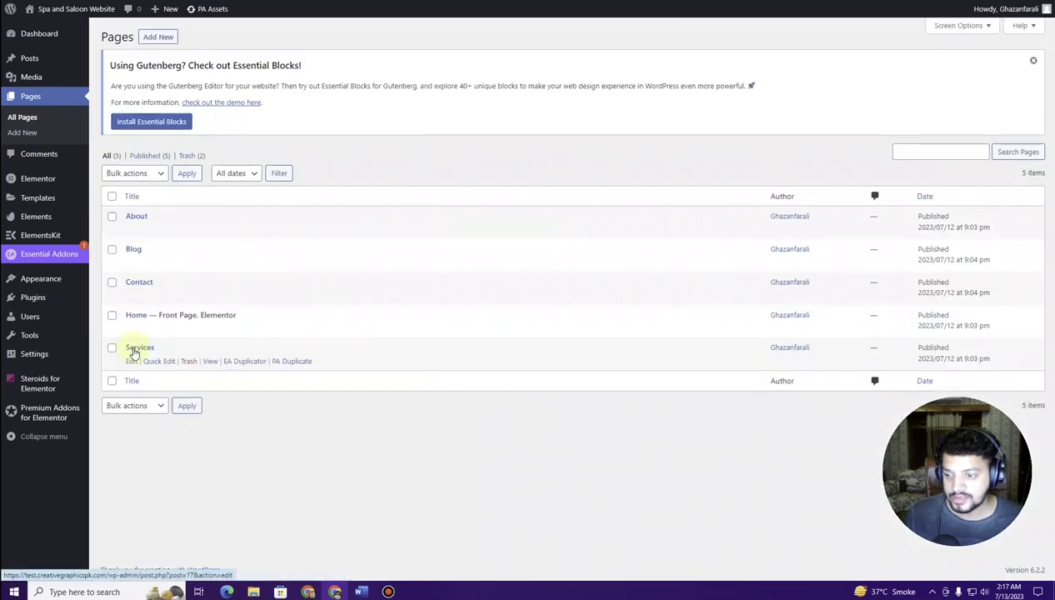
click(132, 361)
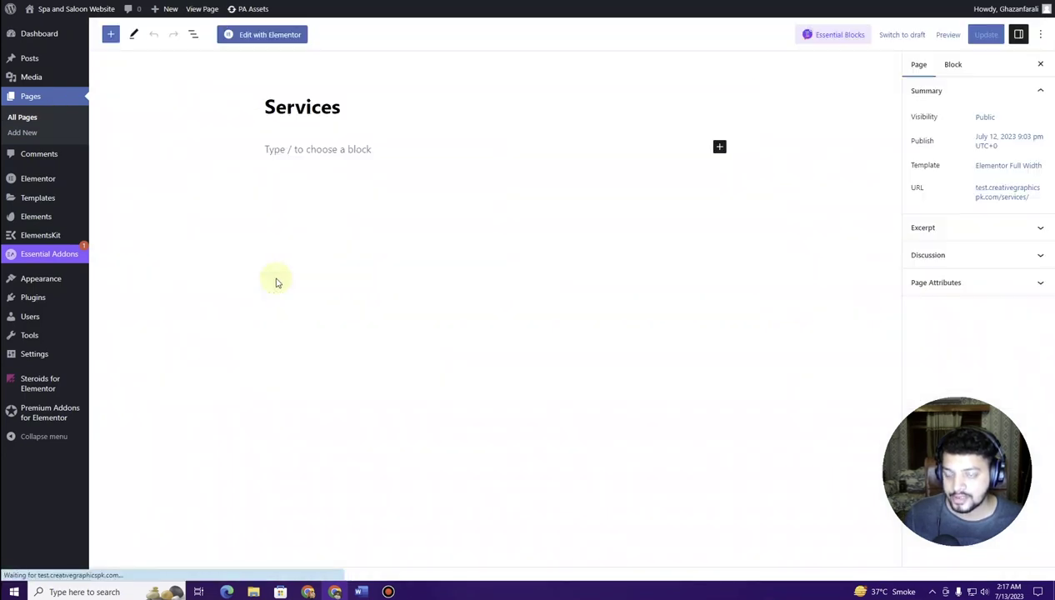
click(267, 35)
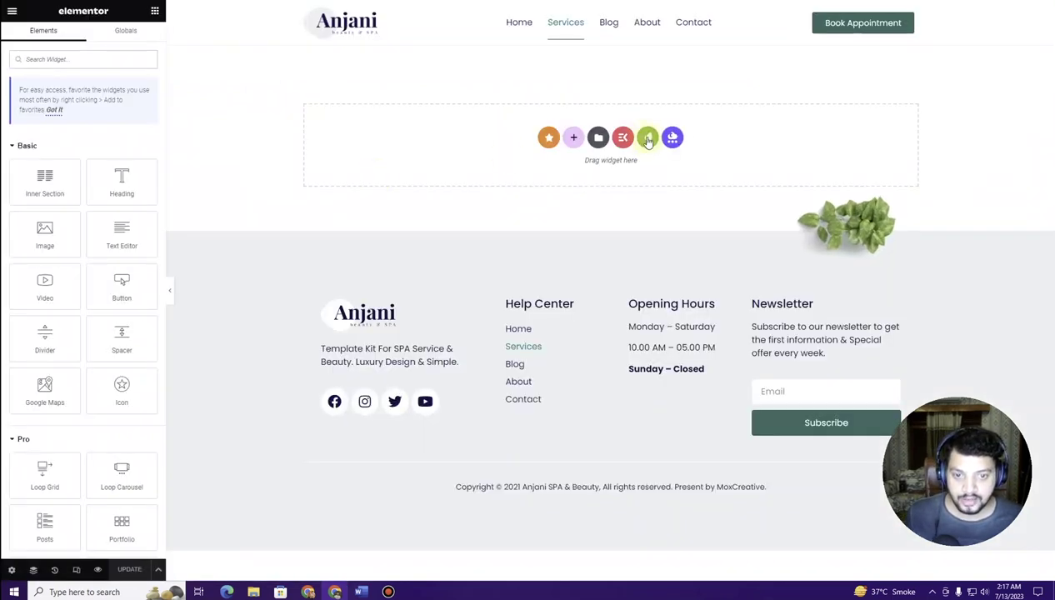
Step: Insert the Services template from the installed Anjani template kit into the empty Services page
click(648, 139)
click(330, 246)
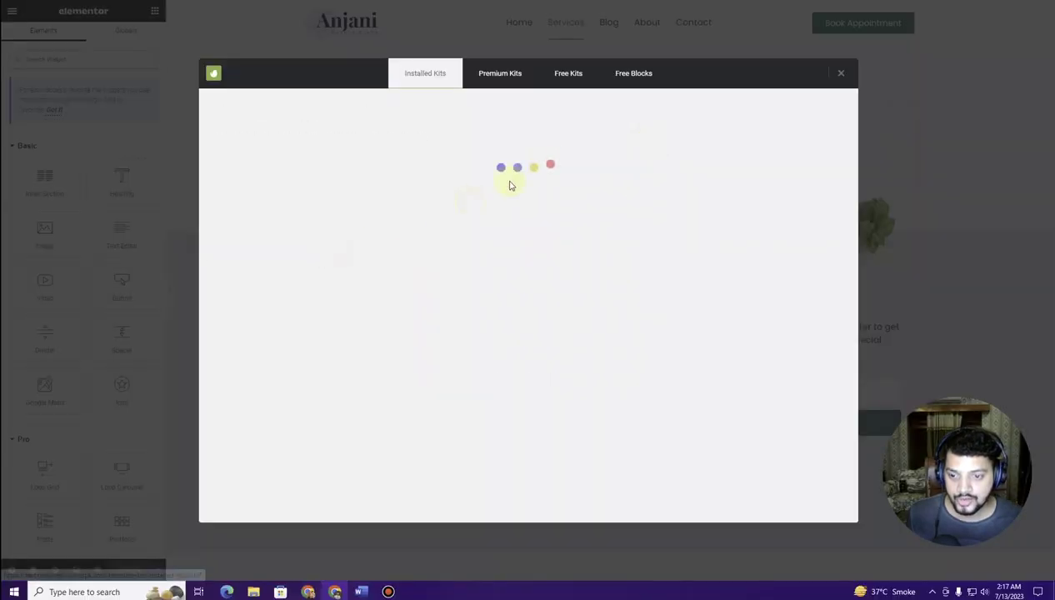
scroll(524, 173, down, 3)
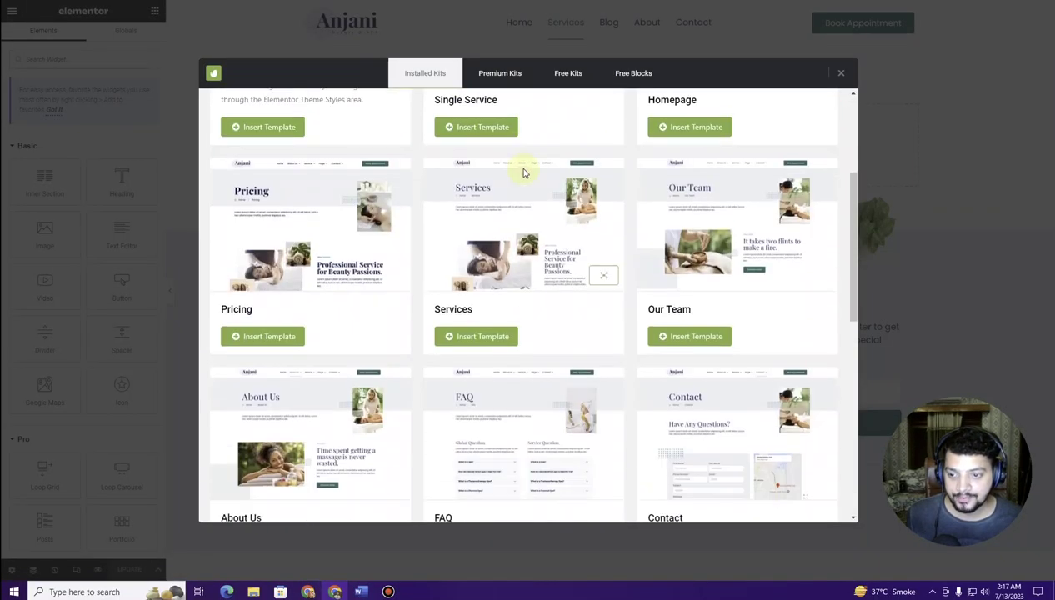
scroll(524, 172, down, 1)
click(471, 282)
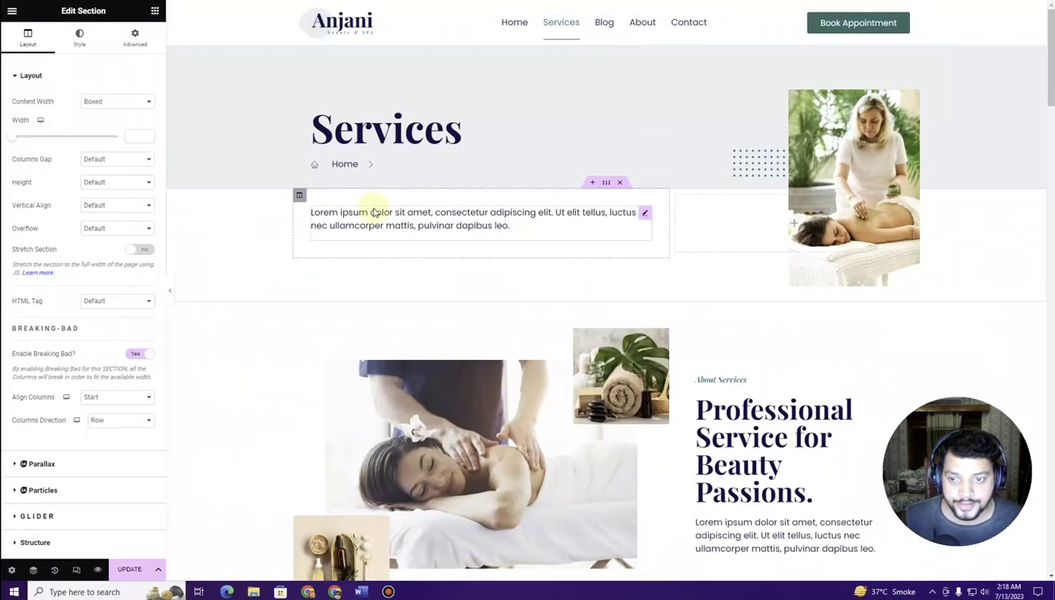
Step: Open the What They Say testimonial widget and examine the first testimonial's review, designation and client name fields
scroll(371, 208, down, 5)
scroll(373, 213, down, 15)
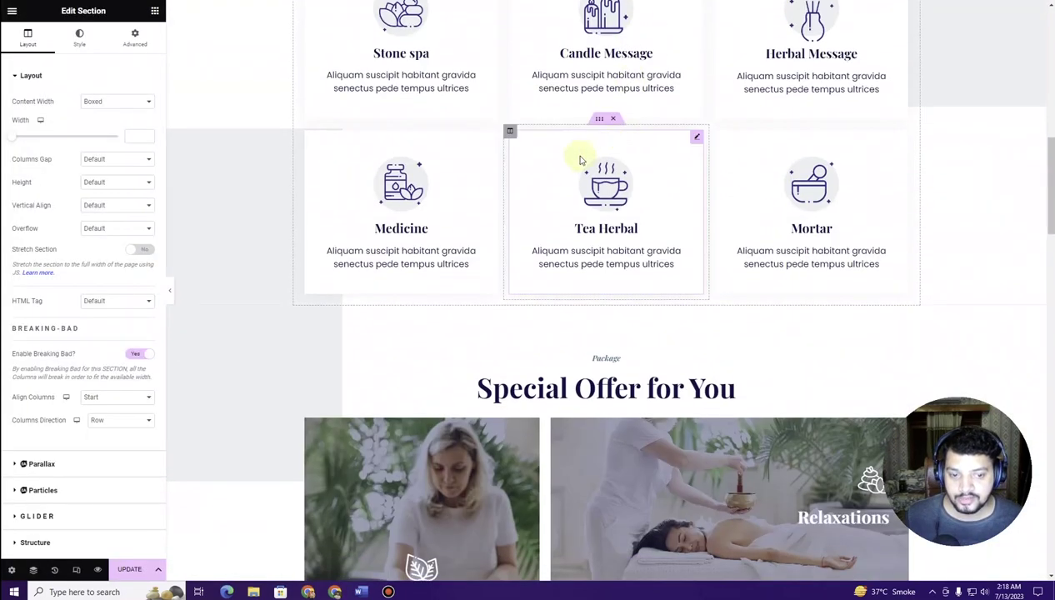
scroll(410, 179, down, 5)
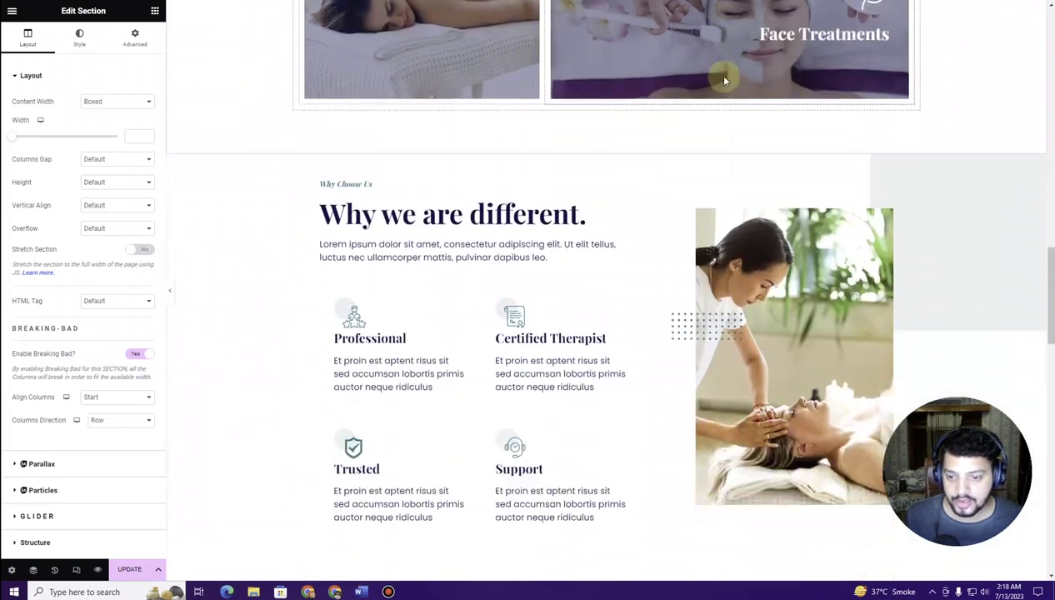
scroll(515, 185, down, 3)
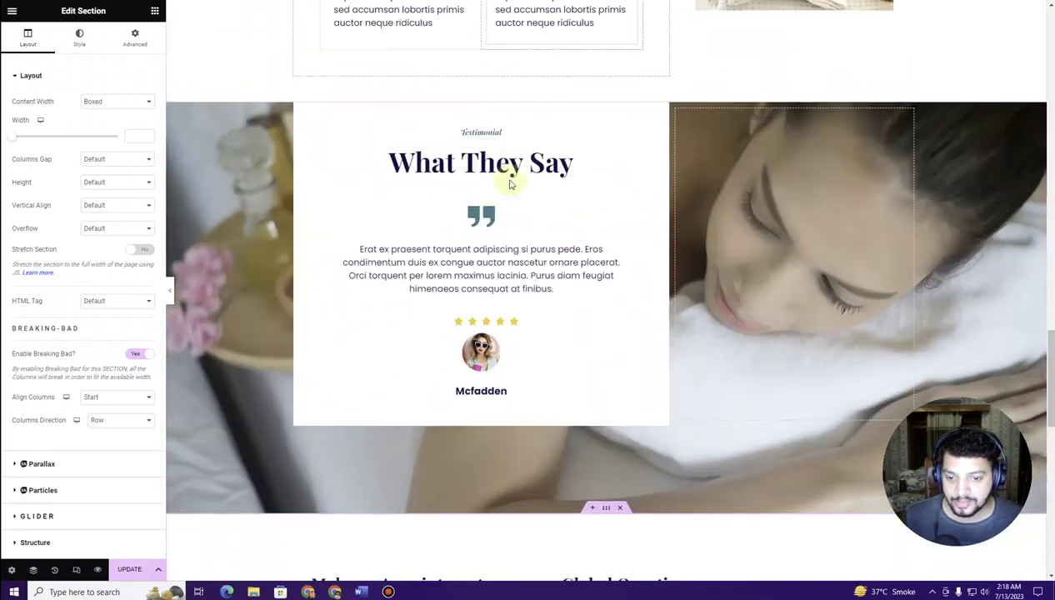
click(485, 252)
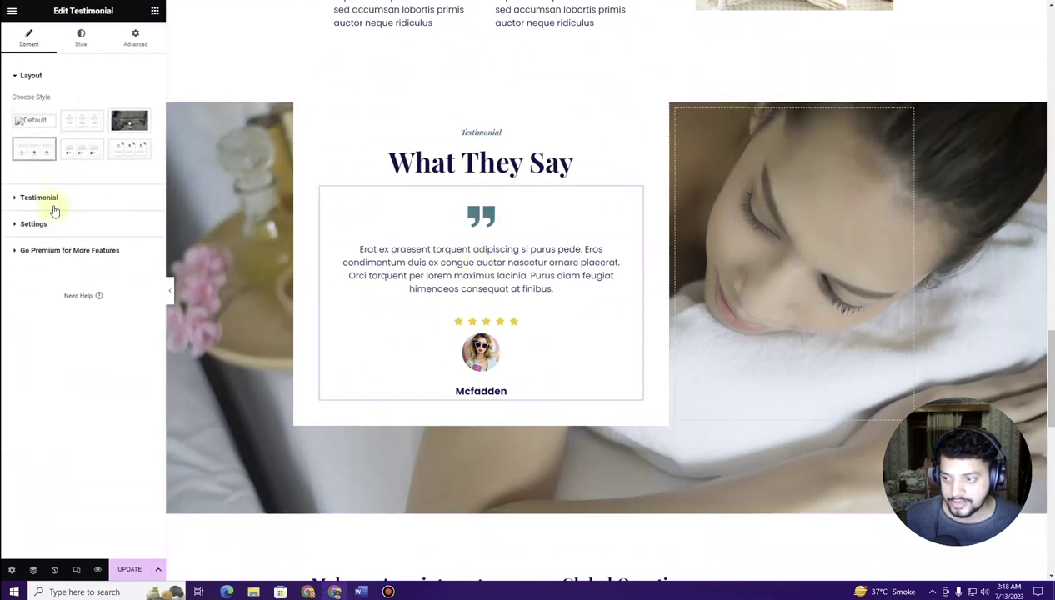
click(53, 205)
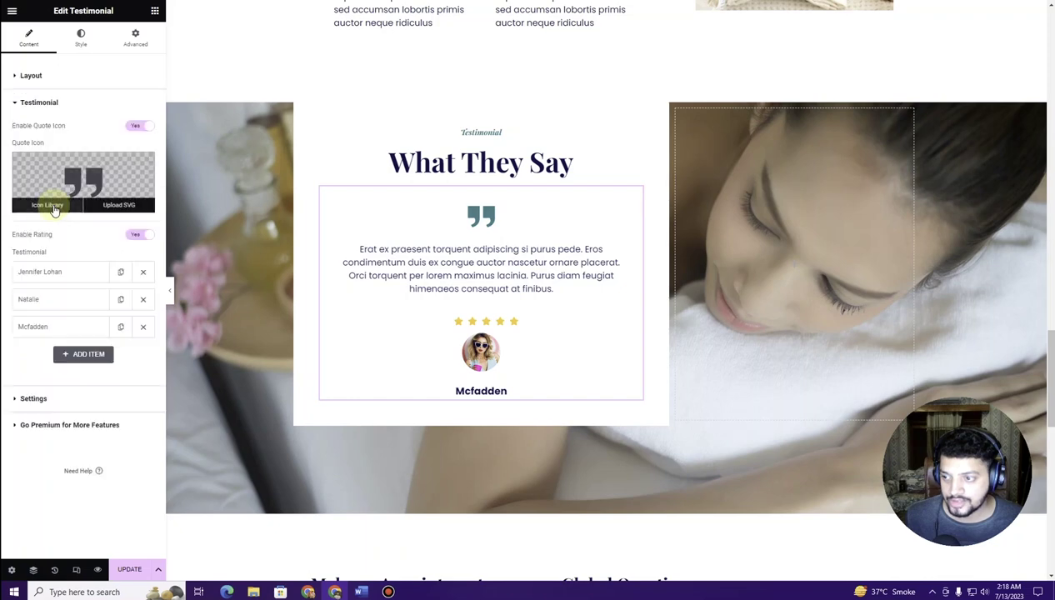
click(58, 278)
drag(91, 401, 16, 380)
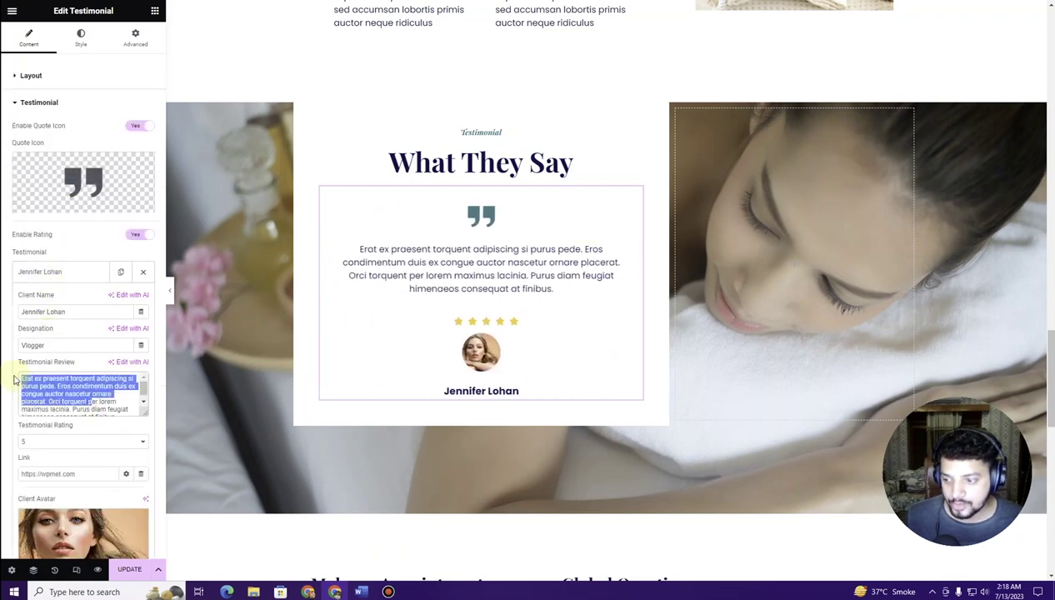
drag(42, 345, 20, 345)
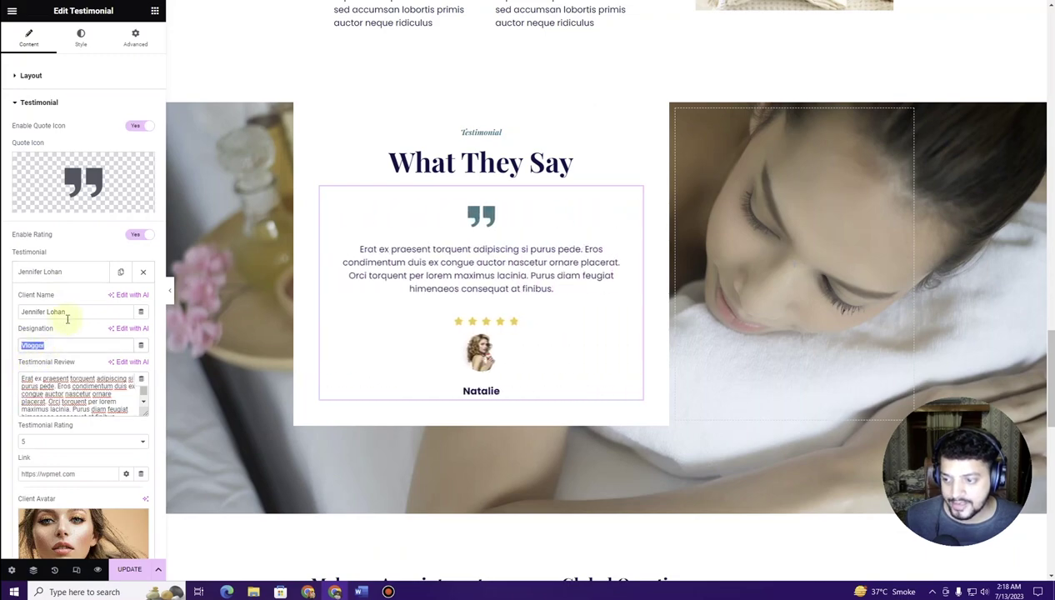
scroll(319, 289, down, 3)
scroll(497, 207, up, 4)
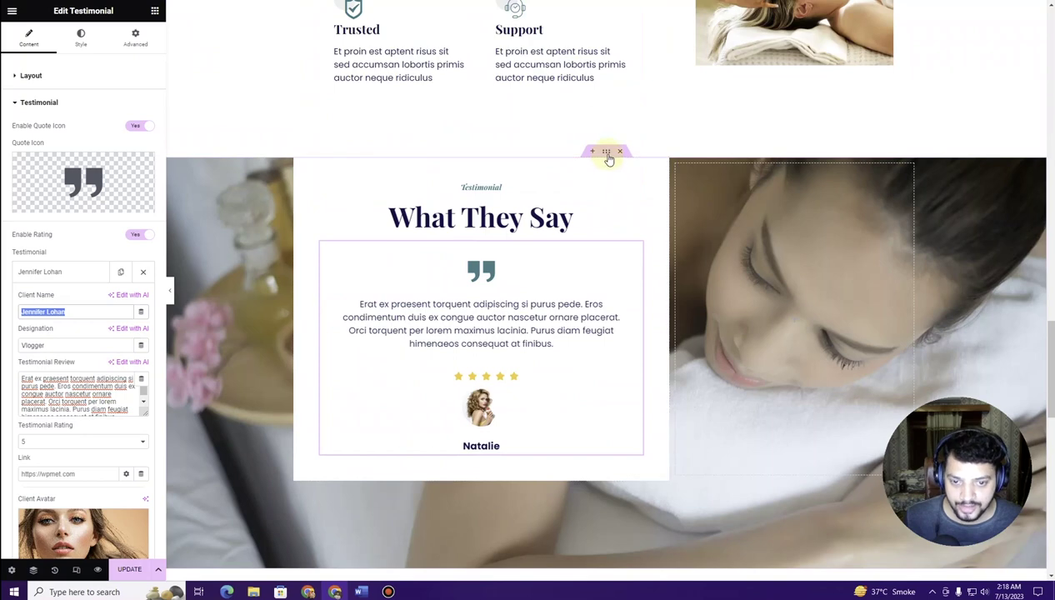
Step: Replace the testimonial section's background image with beautiful-relaxed-woman-having-clay-mask-applying-to-the-back-in-spa-salon.jpg from the media library
click(606, 152)
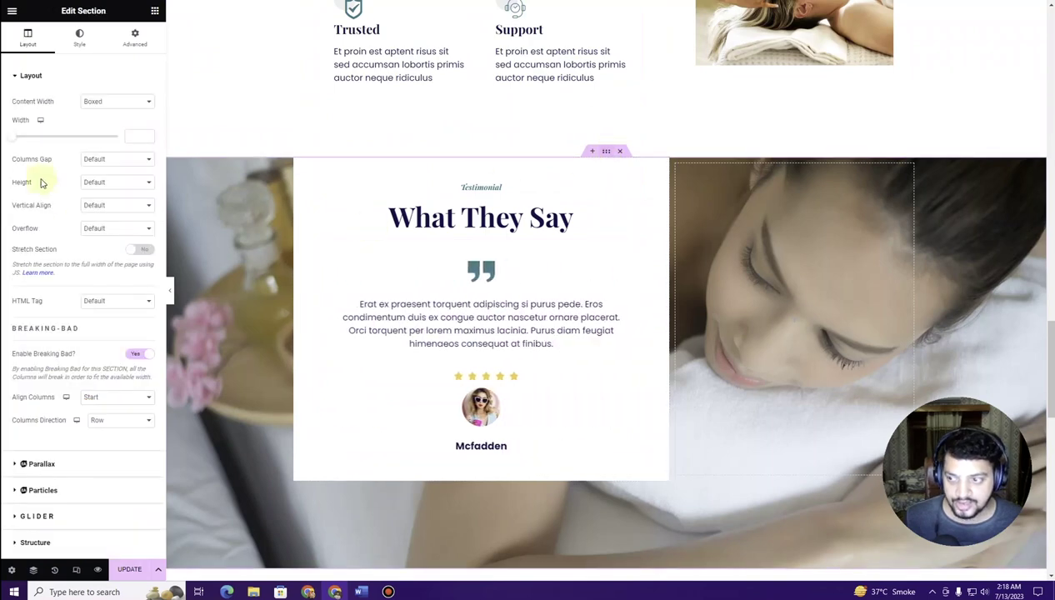
click(75, 43)
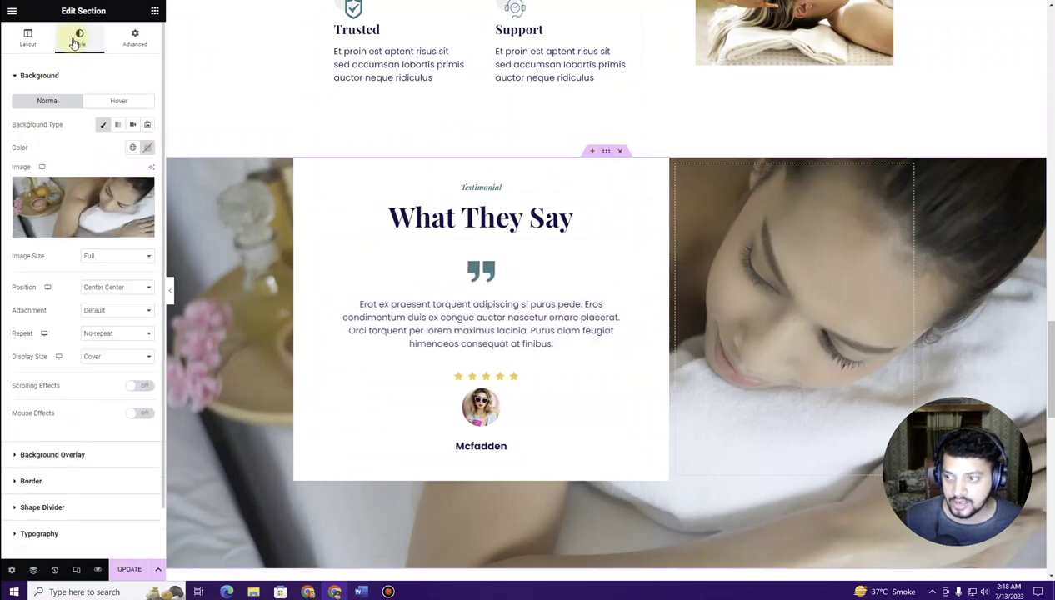
click(87, 212)
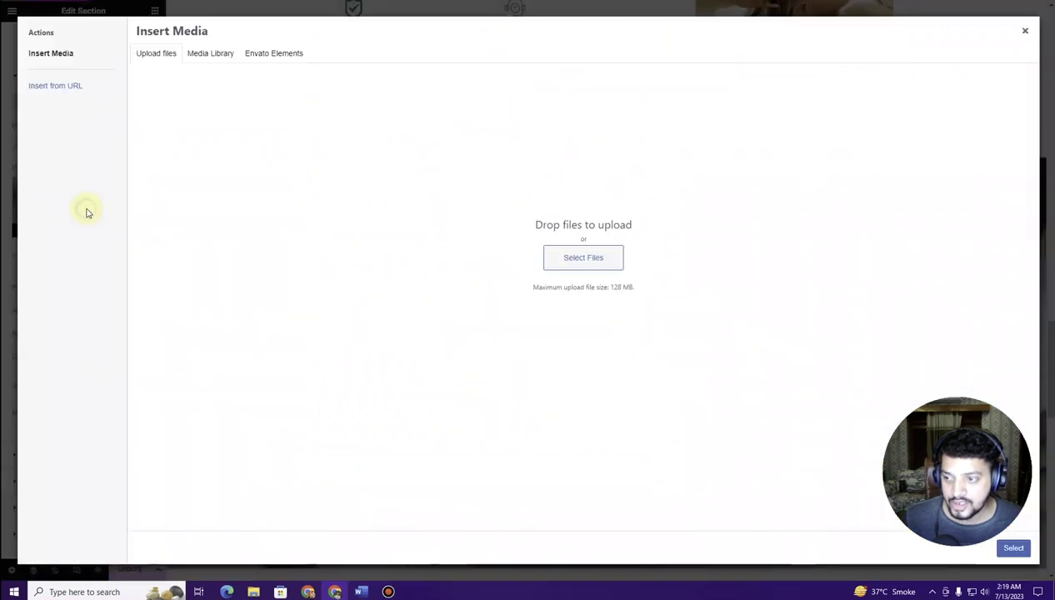
click(215, 55)
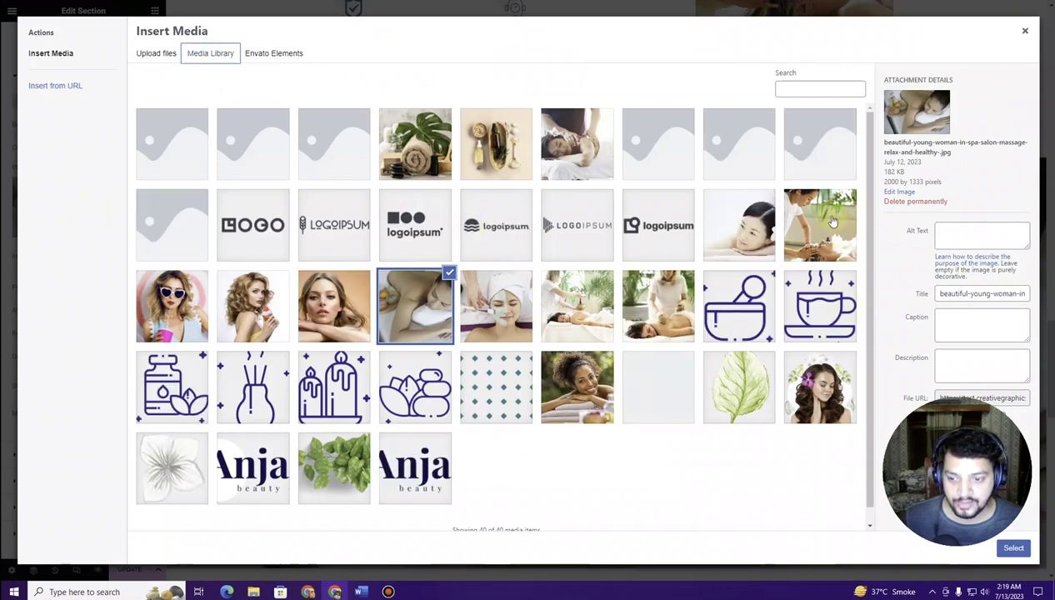
click(638, 308)
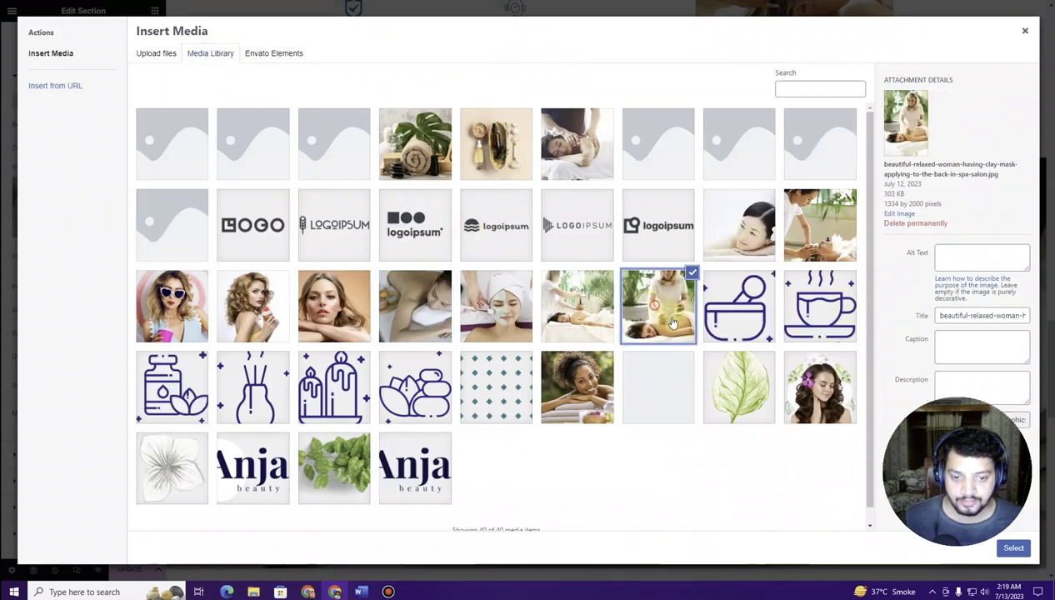
click(1014, 548)
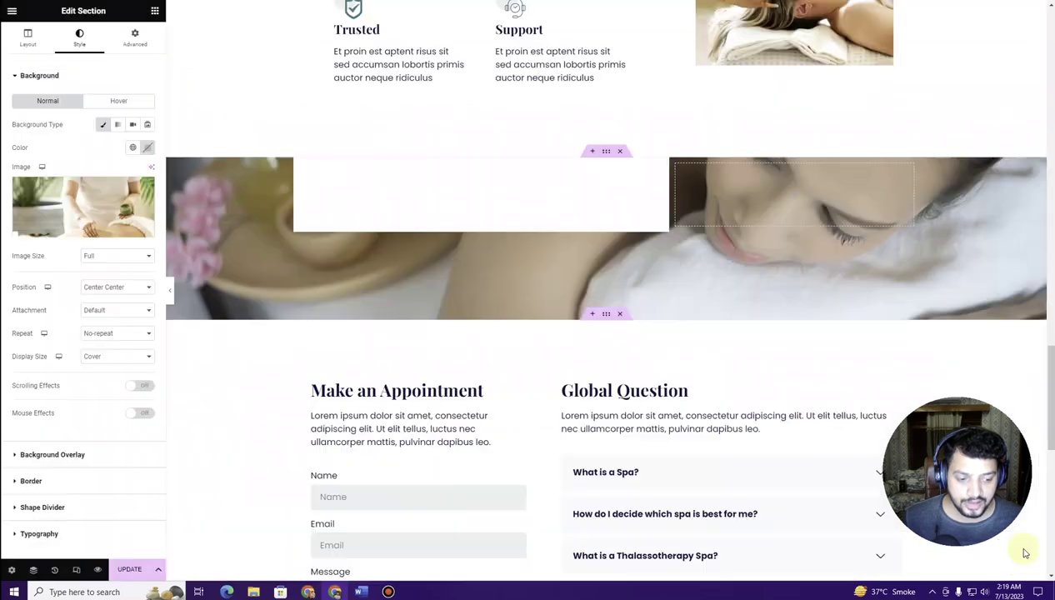
scroll(775, 338, down, 4)
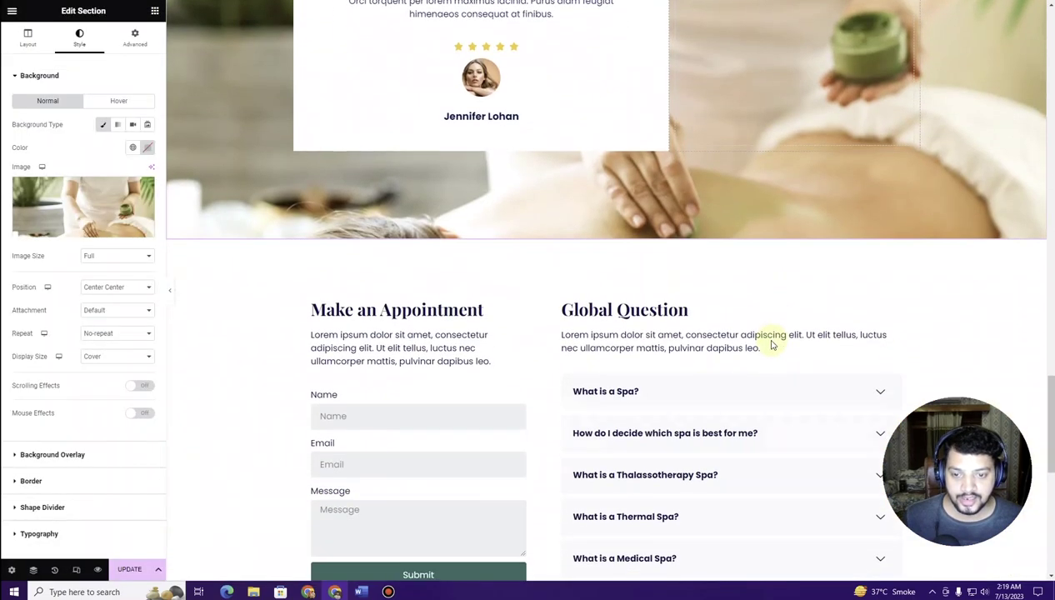
Step: Examine the Body Treatments flip box under Special Offer for You, including its back content, back background and general settings
scroll(772, 343, up, 6)
scroll(772, 344, up, 10)
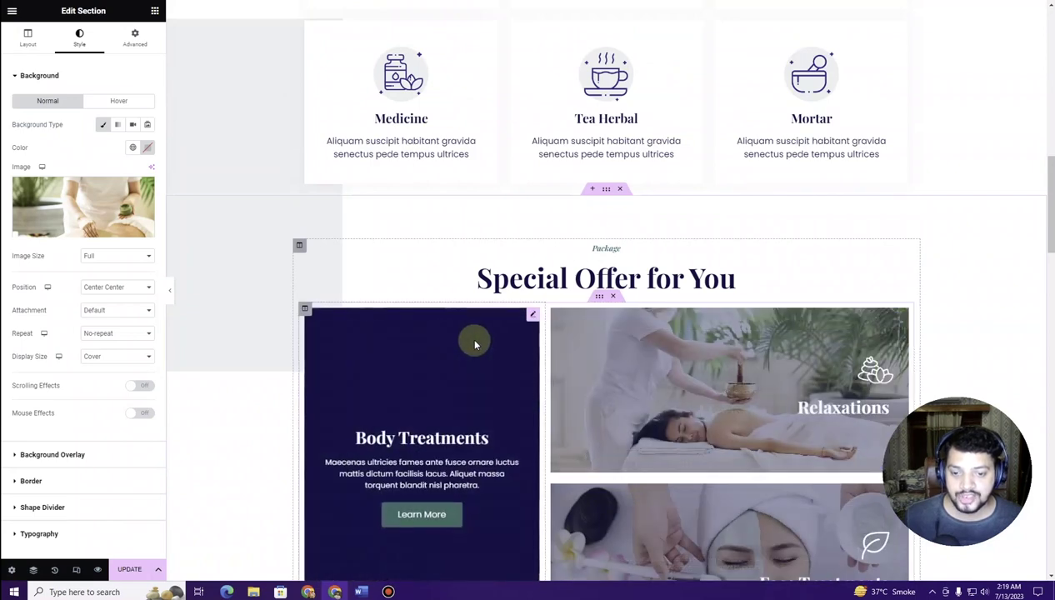
scroll(546, 285, down, 1)
scroll(546, 285, down, 2)
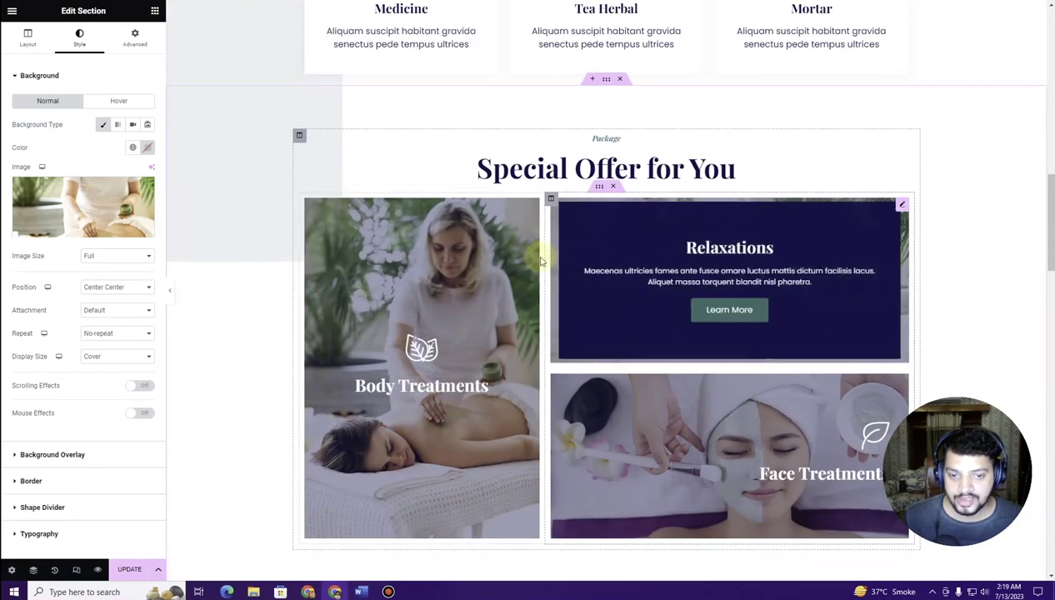
click(533, 209)
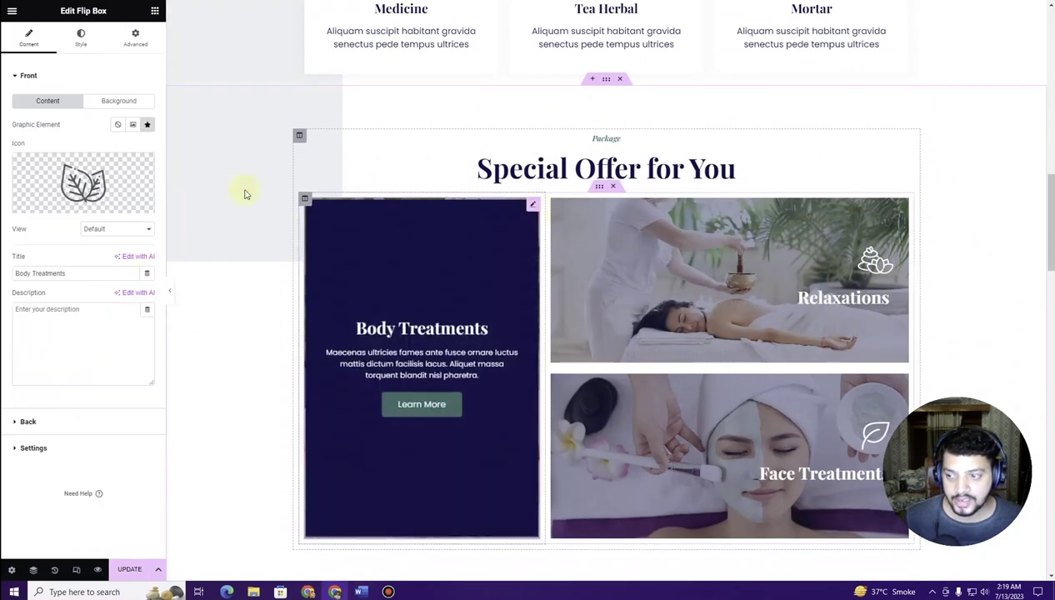
click(27, 422)
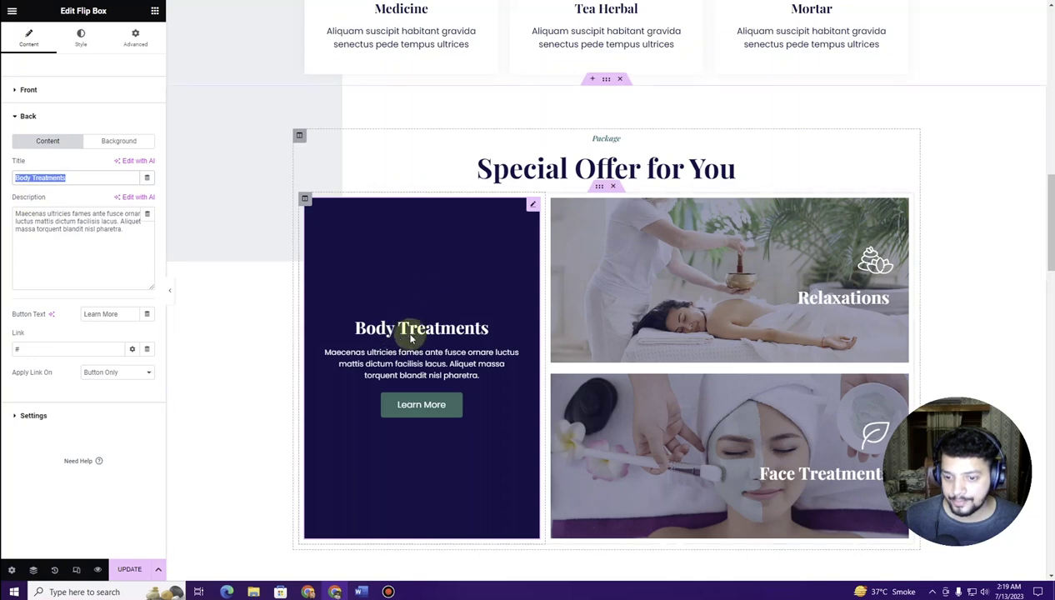
drag(138, 236, 3, 215)
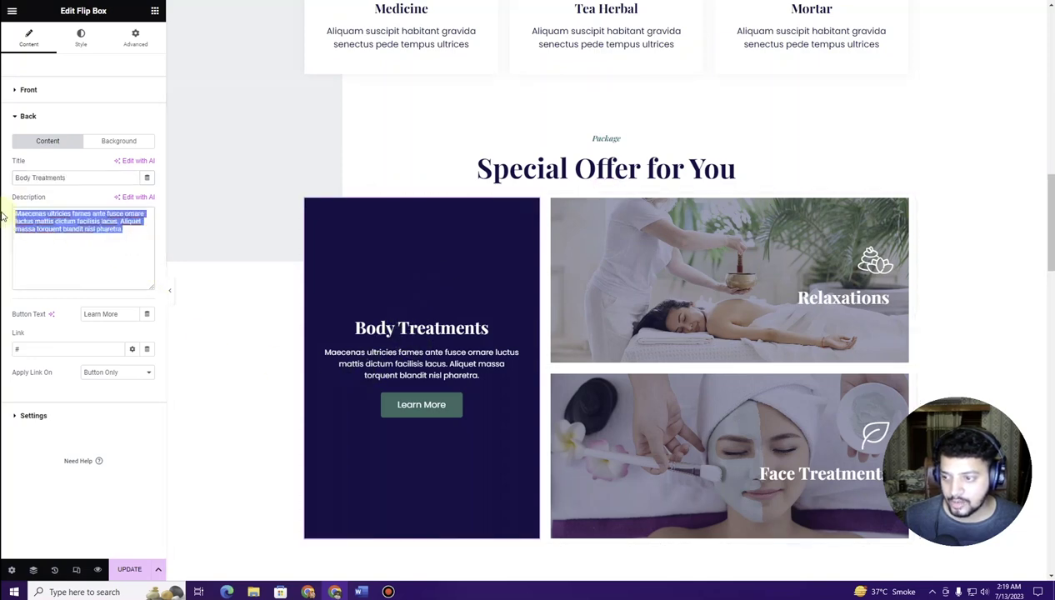
click(100, 151)
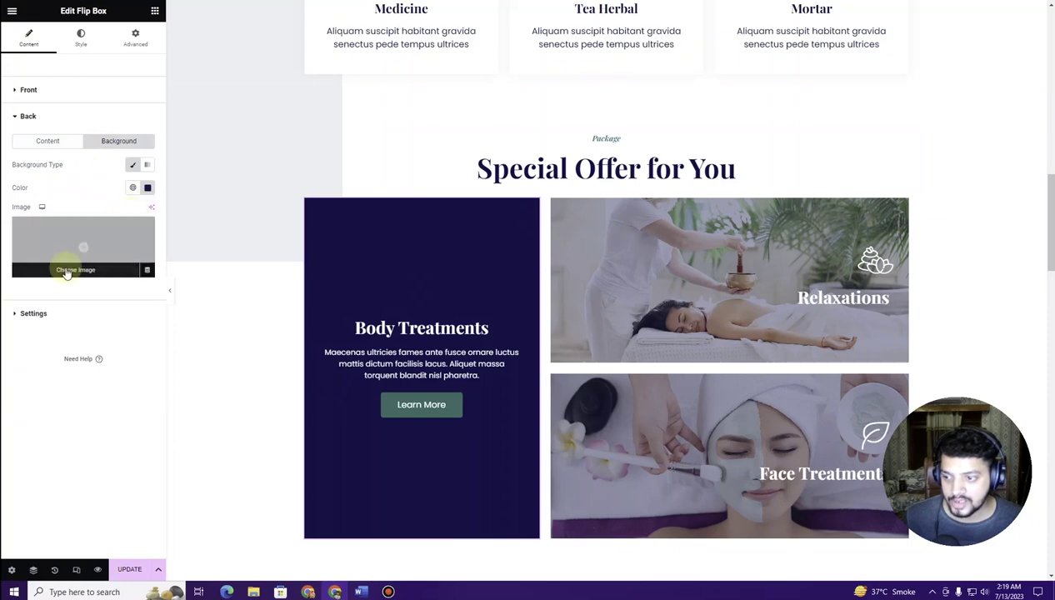
click(72, 315)
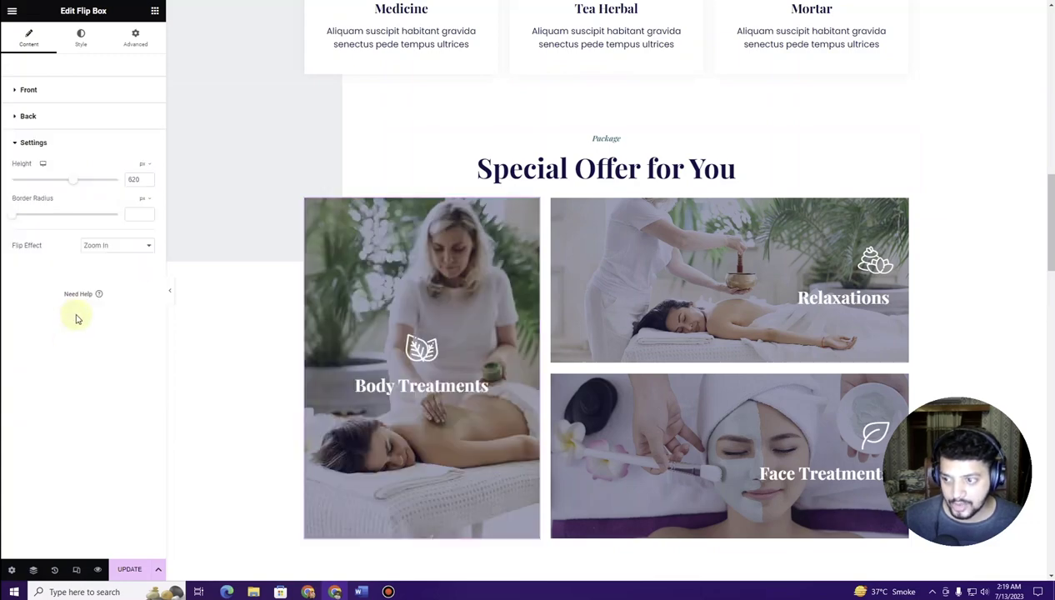
Step: Return to the beginning of the Services page and save it by updating it
scroll(455, 254, up, 10)
scroll(455, 259, up, 2)
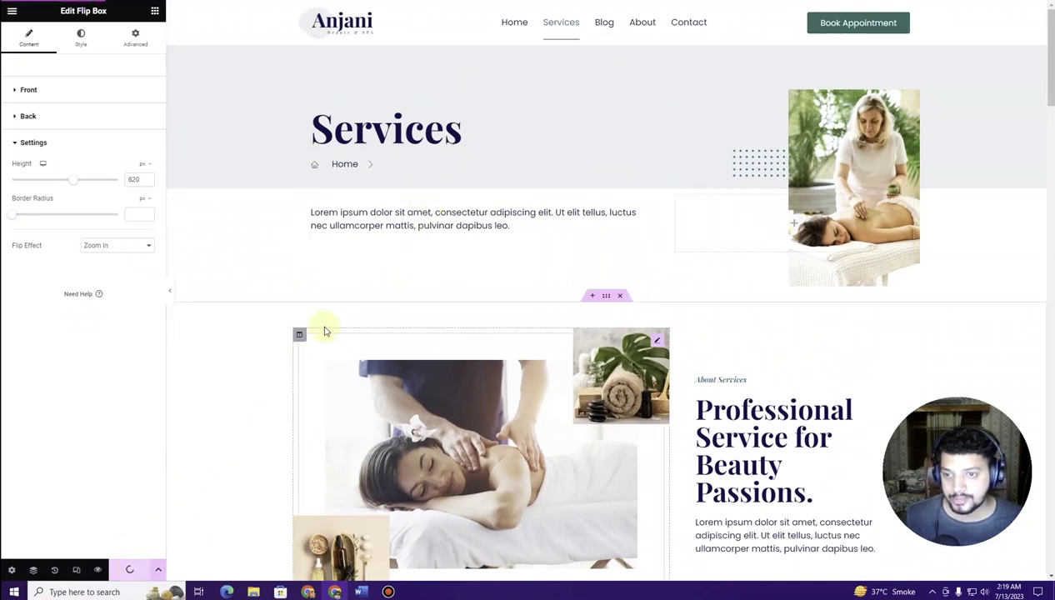
click(131, 571)
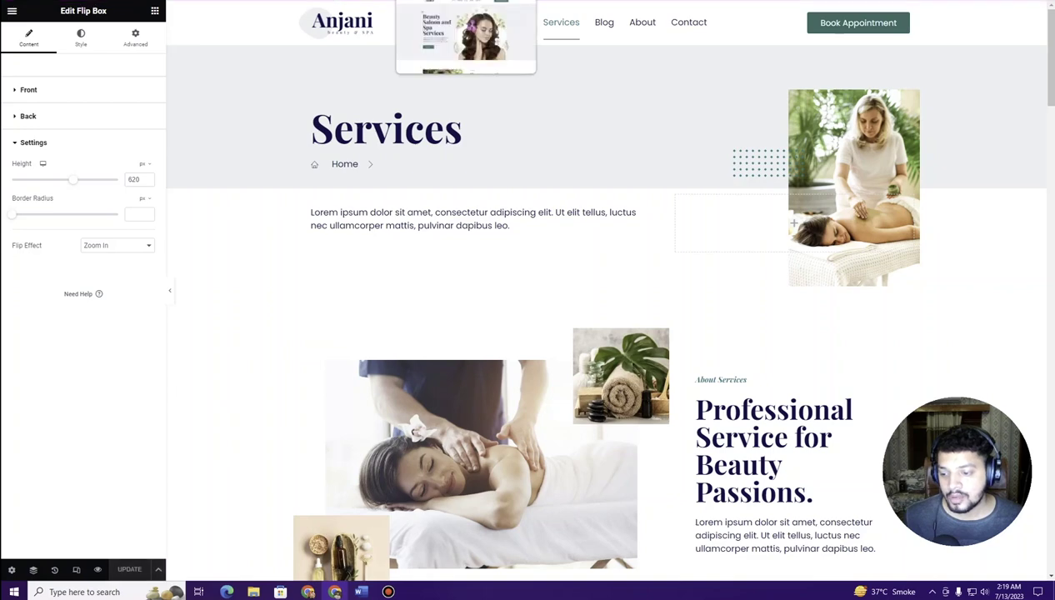
Step: Switch to the live website, open its Services page and examine it down to the appointment form and questions
click(500, 7)
click(471, 43)
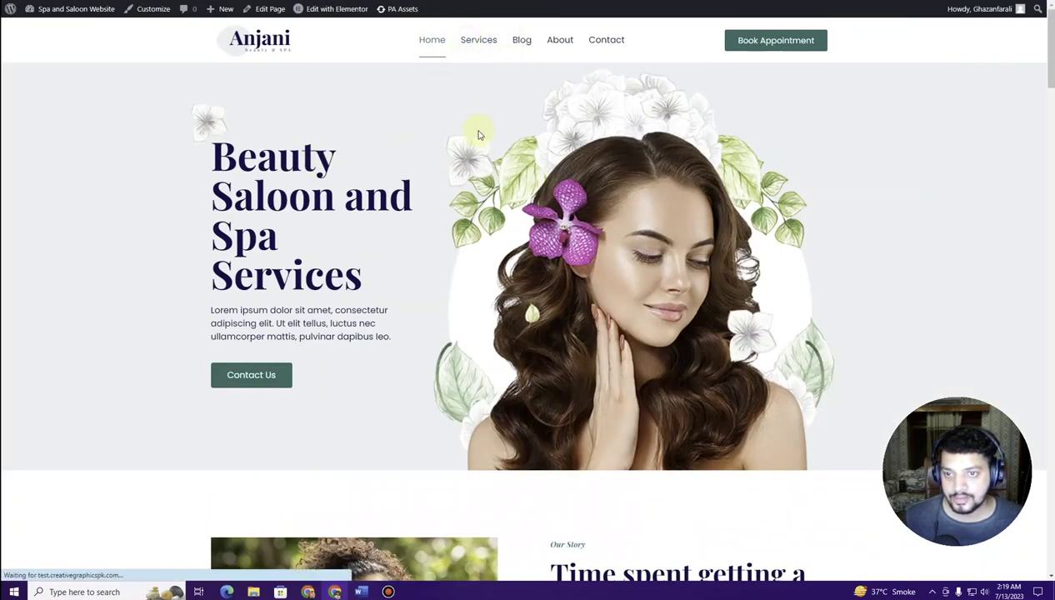
scroll(422, 193, down, 5)
scroll(419, 198, down, 15)
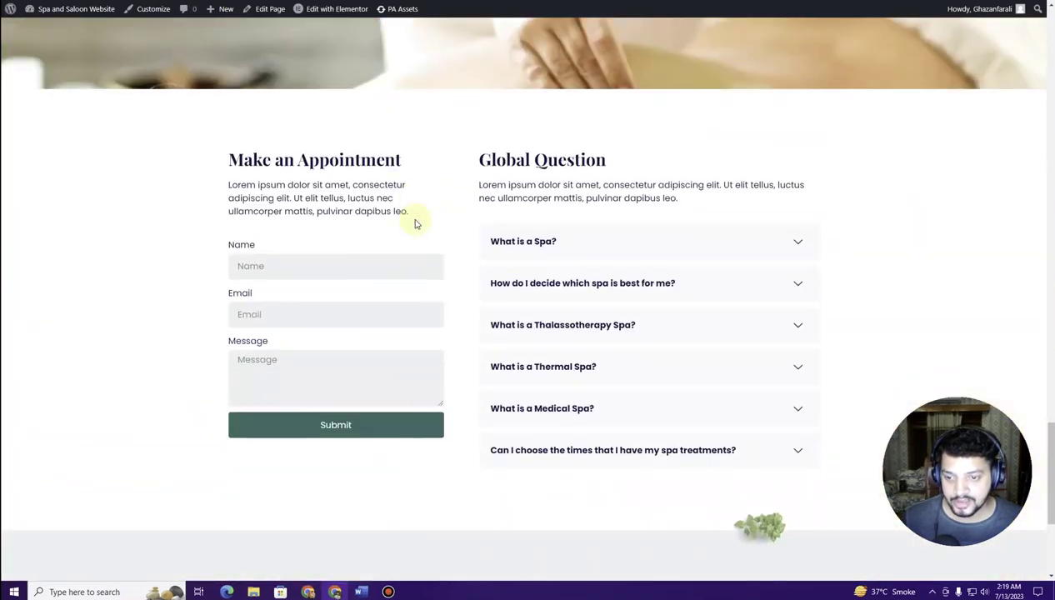
scroll(416, 224, up, 17)
scroll(416, 223, up, 4)
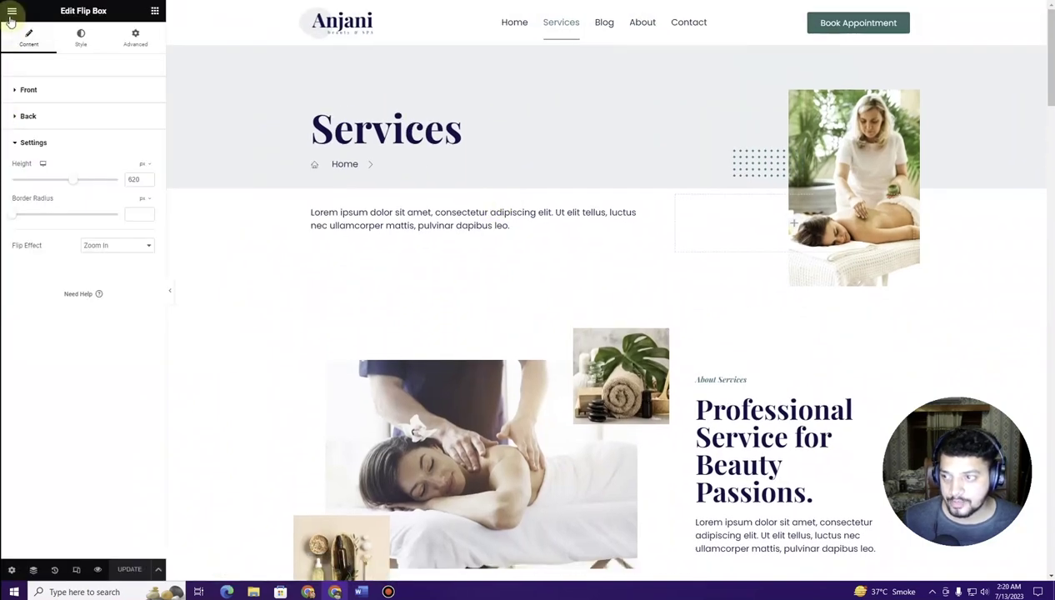
Step: Exit the Services page editor, go to the list of all pages and open the About page in the Elementor editor
click(12, 12)
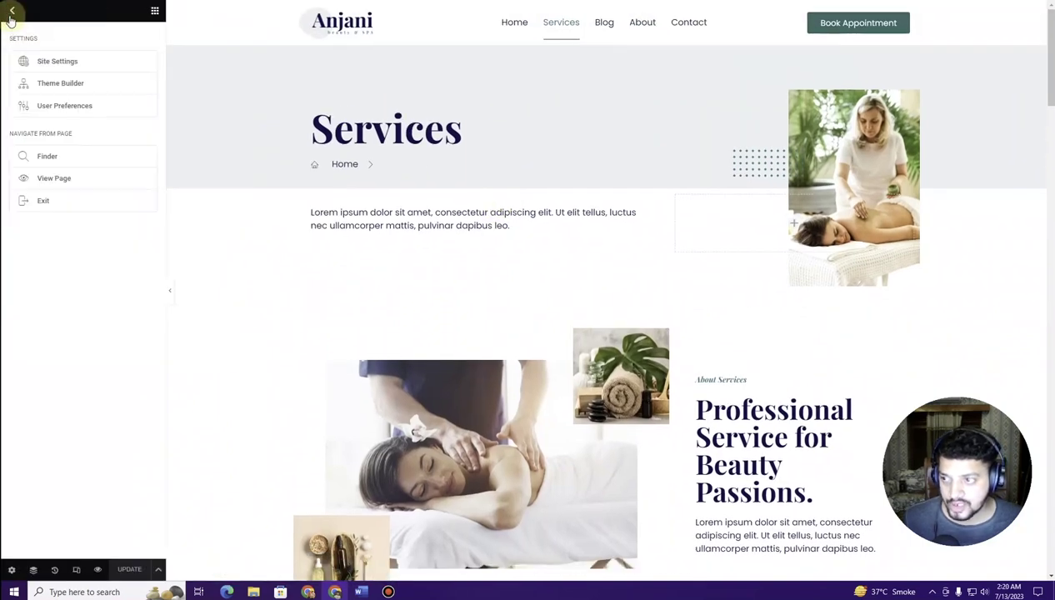
click(50, 203)
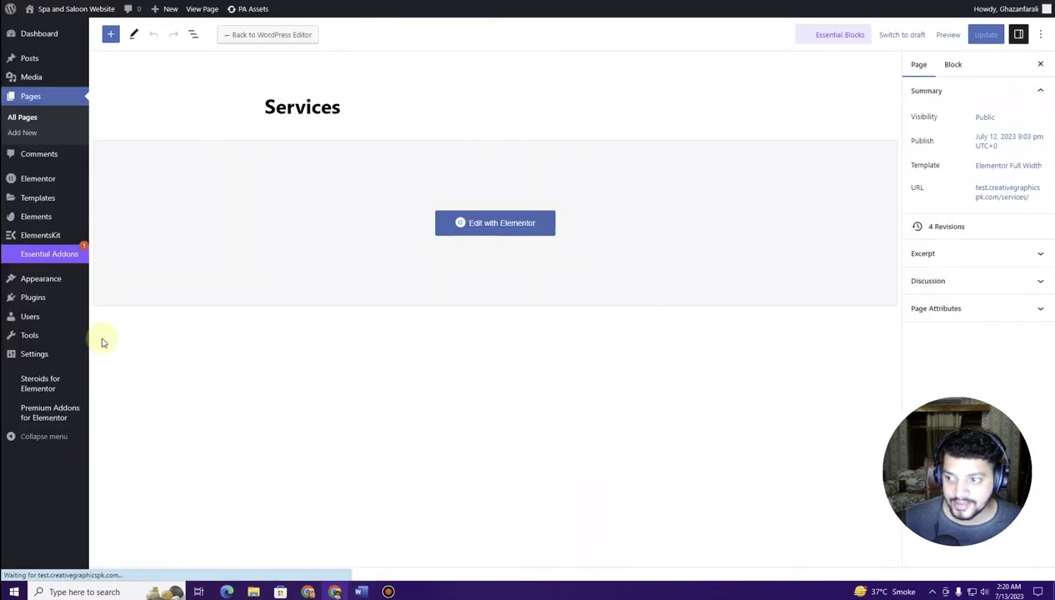
click(21, 122)
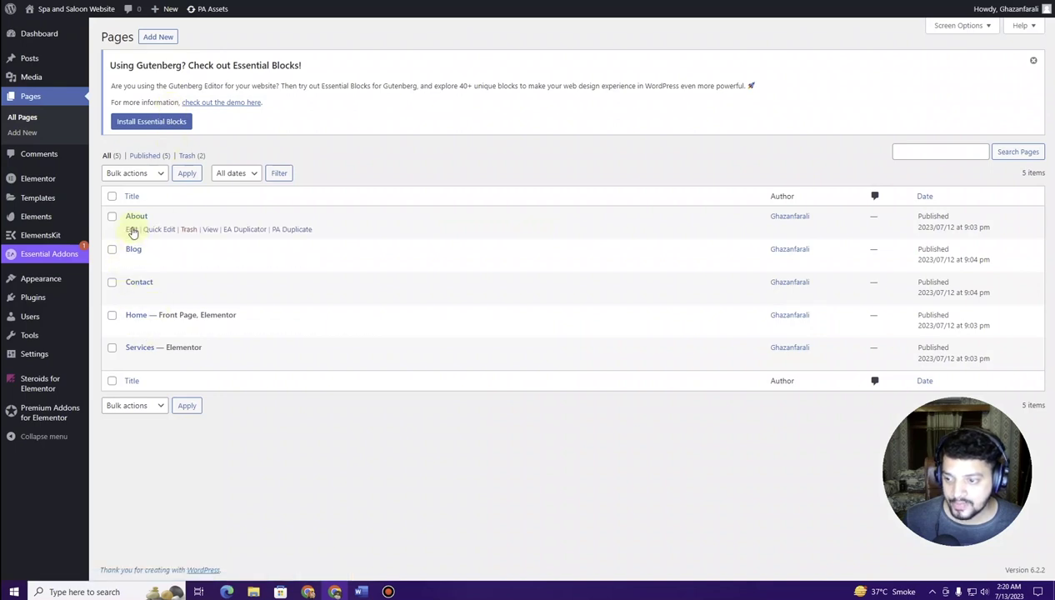
click(132, 229)
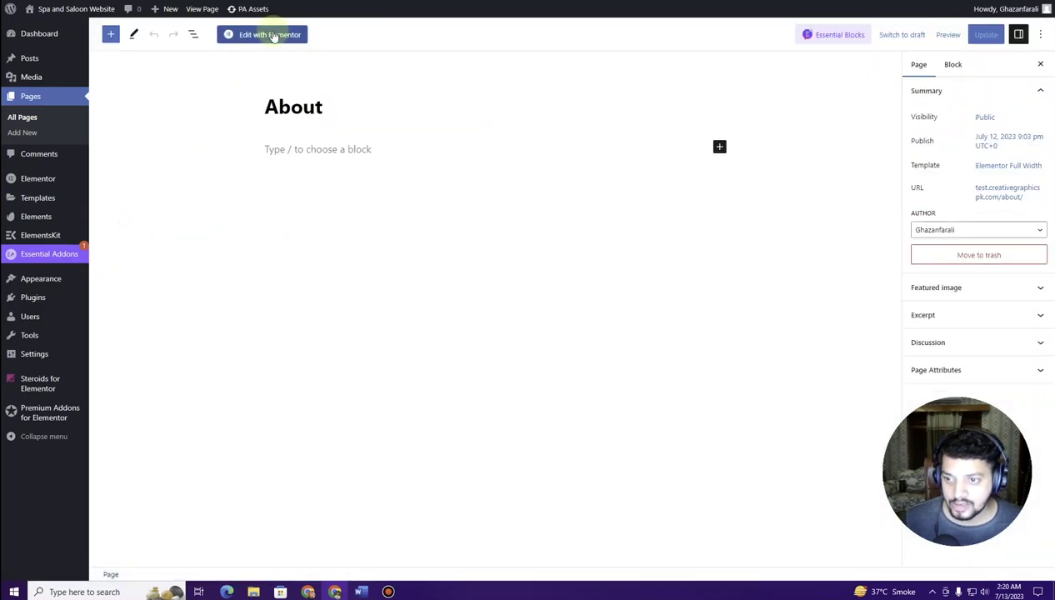
click(274, 35)
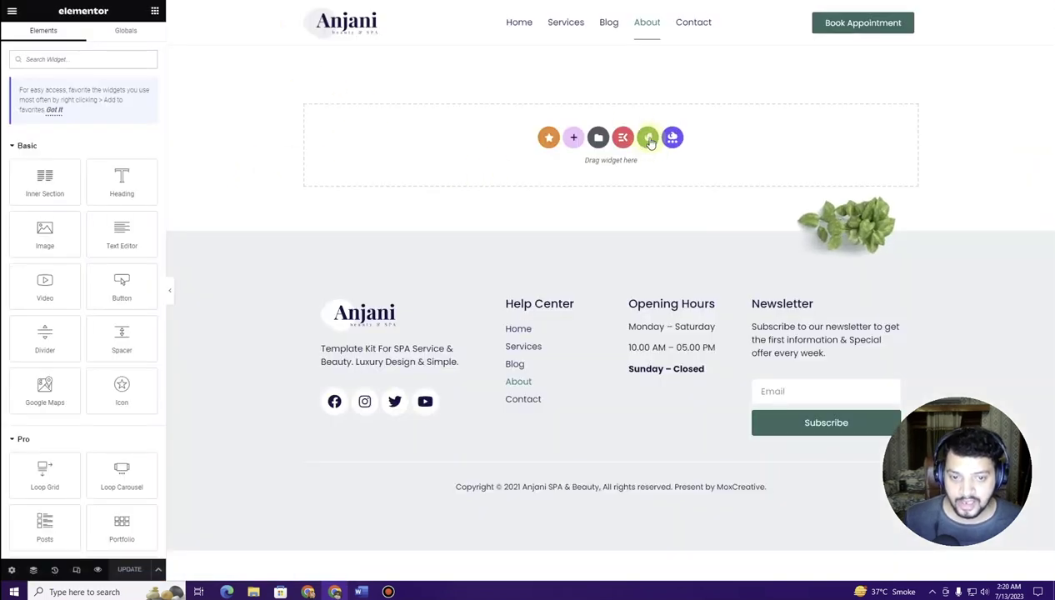
Step: Insert the About Us template from the installed Anjani kit into the empty About page
click(649, 139)
click(320, 277)
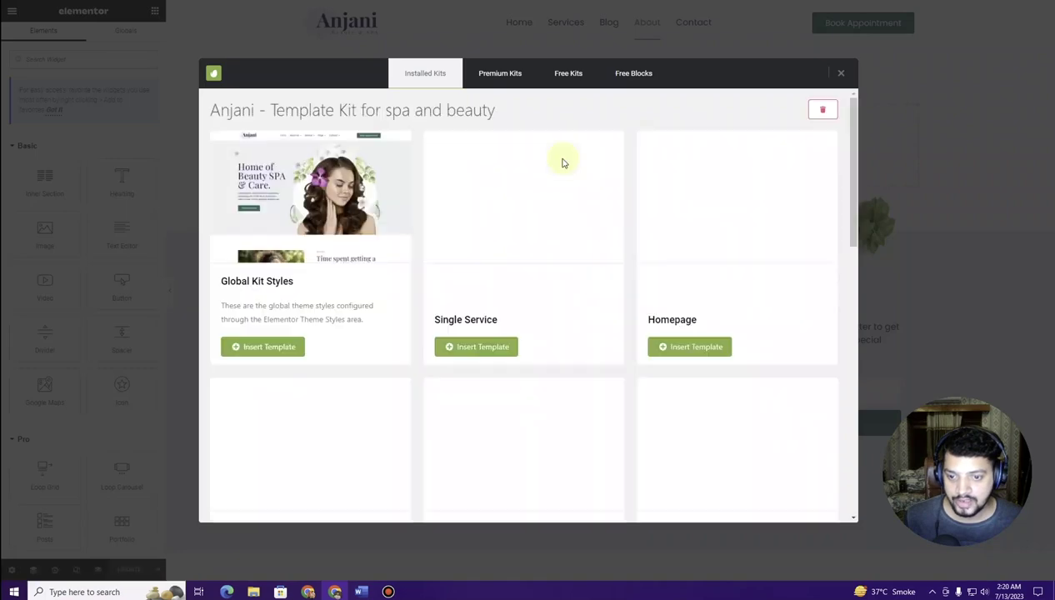
scroll(560, 200, down, 4)
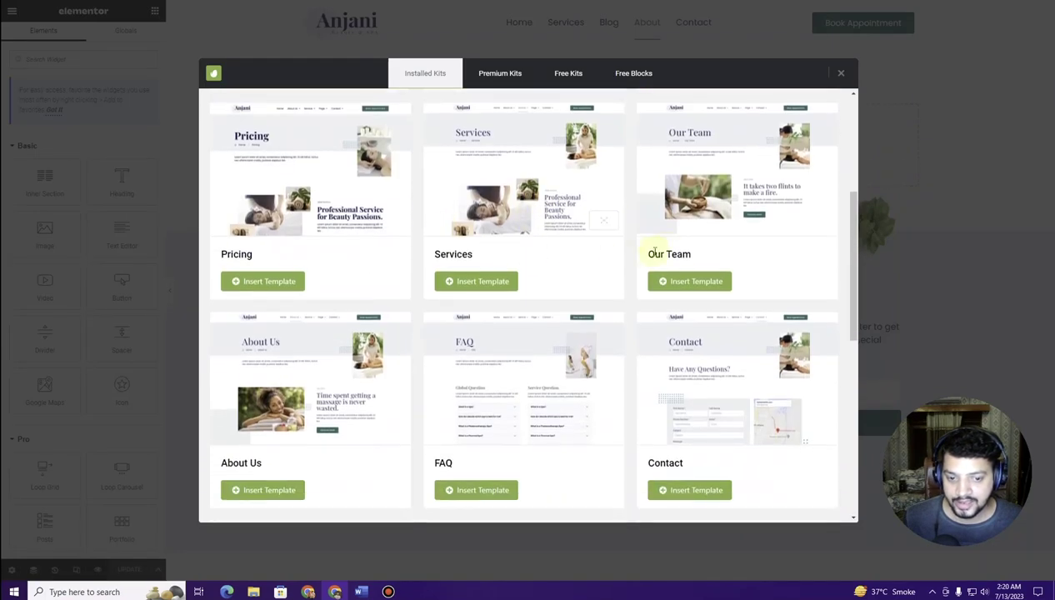
scroll(631, 257, down, 2)
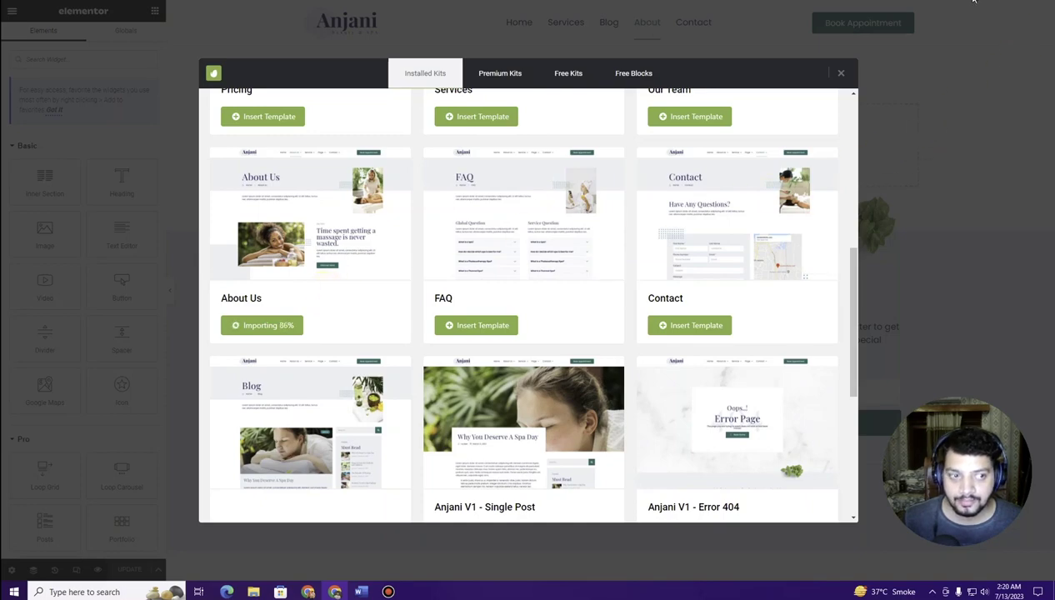
Step: Examine the About page's sections from its history down to the therapist team, including the Happy Customer counter's ending number setting
scroll(266, 254, down, 5)
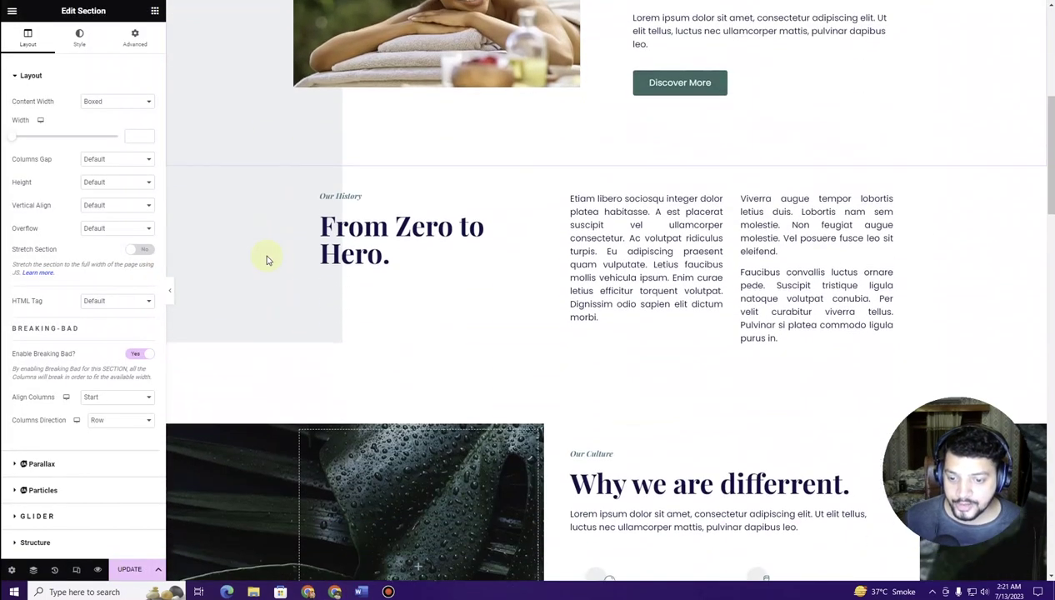
scroll(266, 259, down, 10)
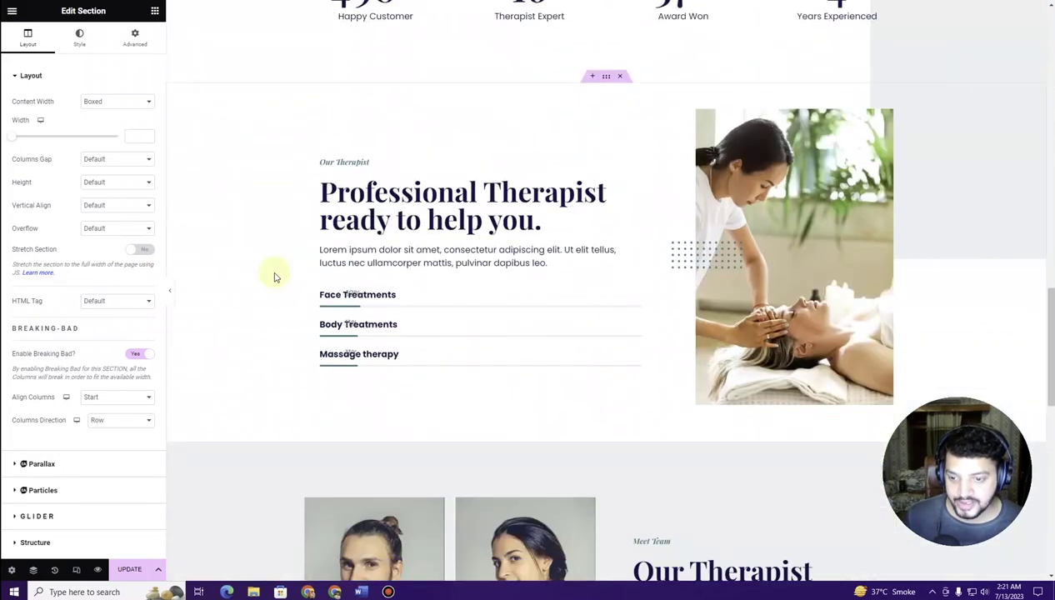
scroll(276, 276, down, 6)
scroll(278, 279, up, 15)
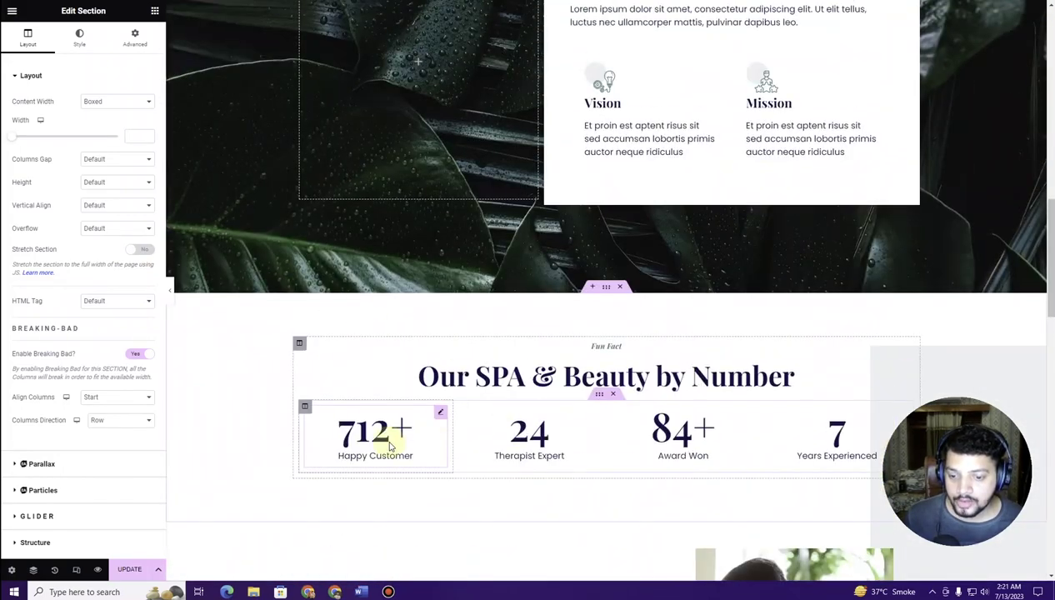
click(389, 446)
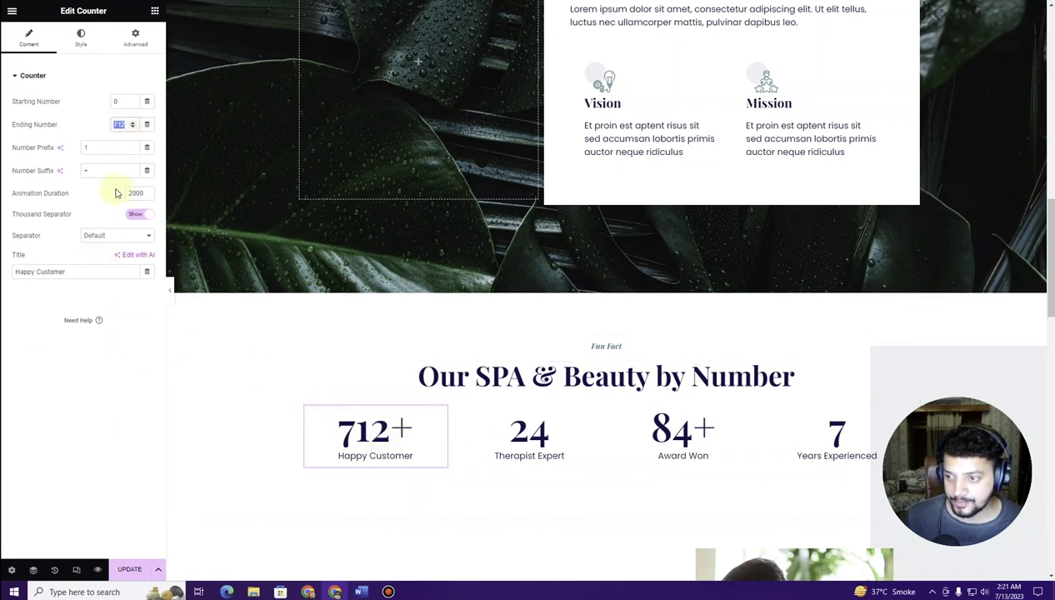
scroll(267, 272, up, 5)
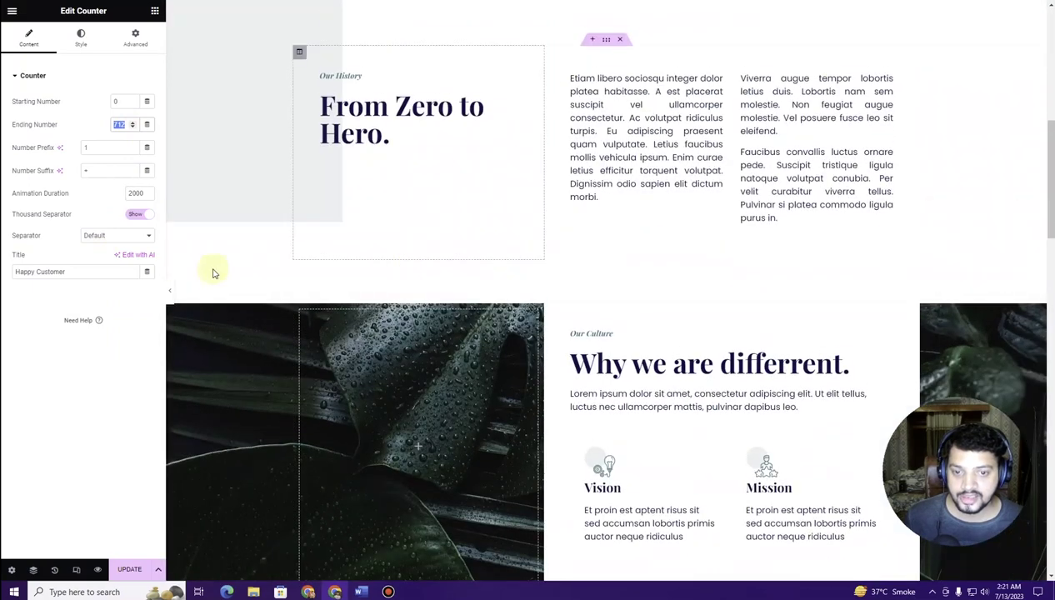
Step: Save the About page by updating it and exit the Elementor editor to WordPress
scroll(350, 216, up, 5)
click(131, 572)
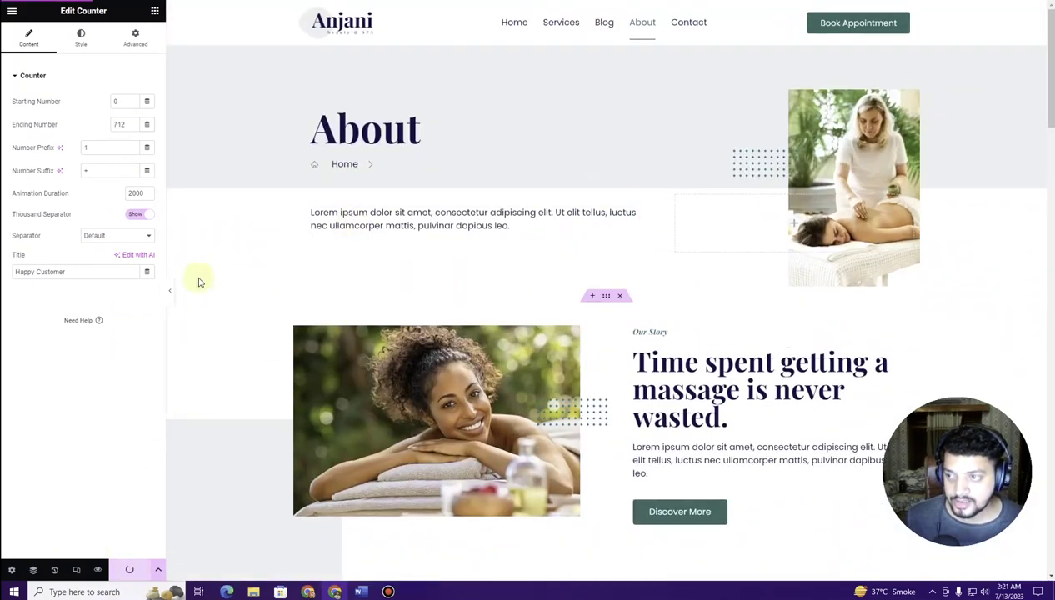
click(12, 11)
click(94, 202)
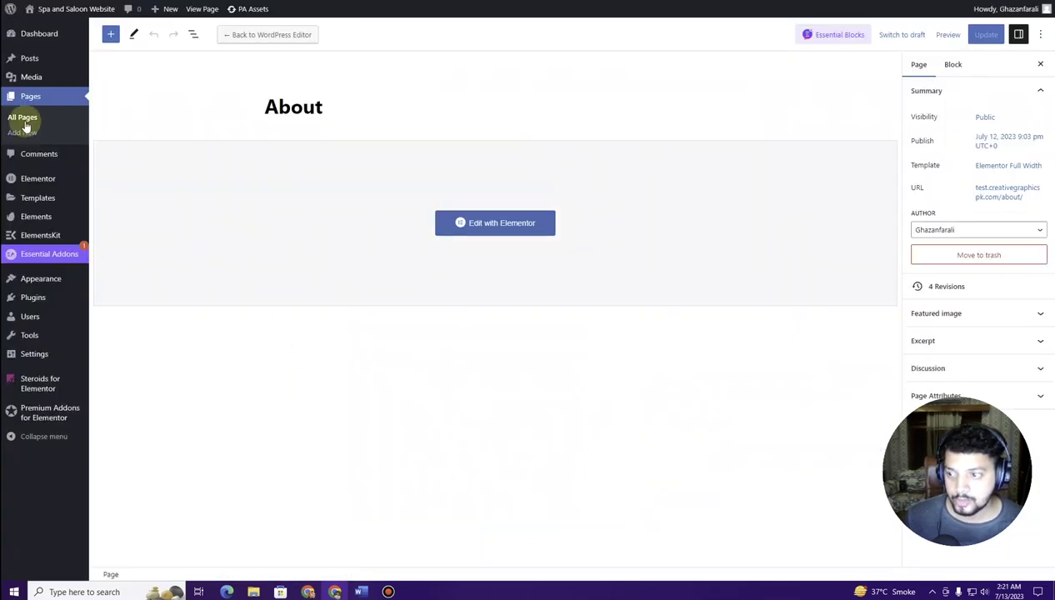
Step: Go to the list of all pages and open the Contact page in the Elementor editor
click(23, 117)
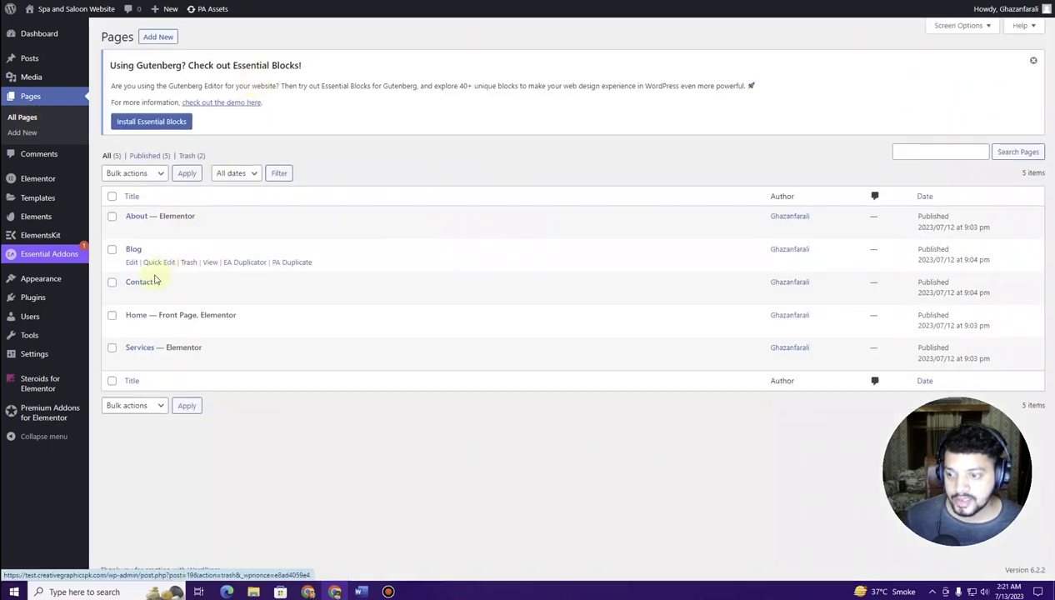
mouse_move(131, 304)
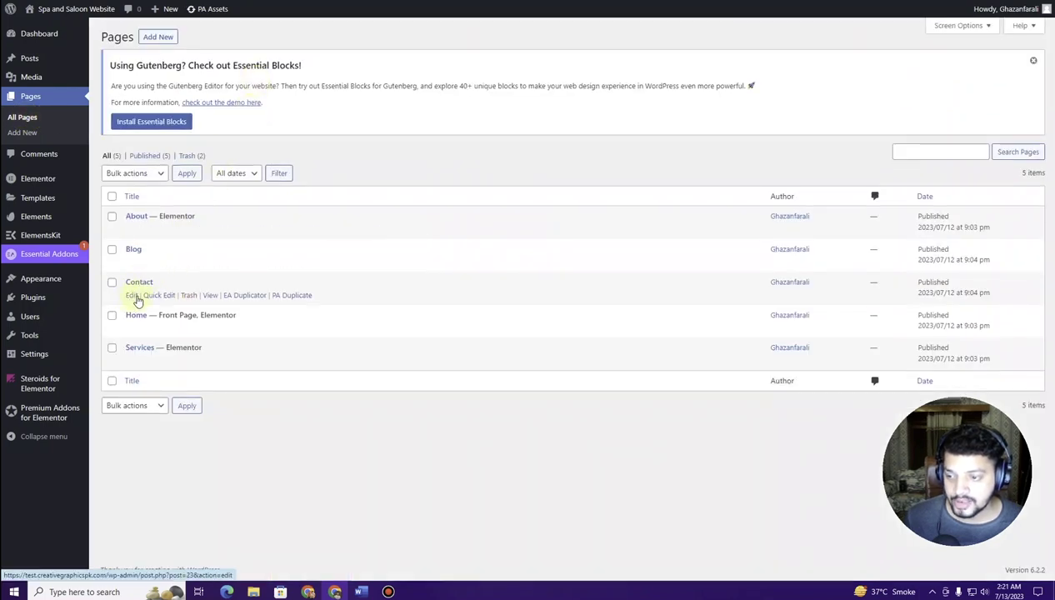
click(133, 295)
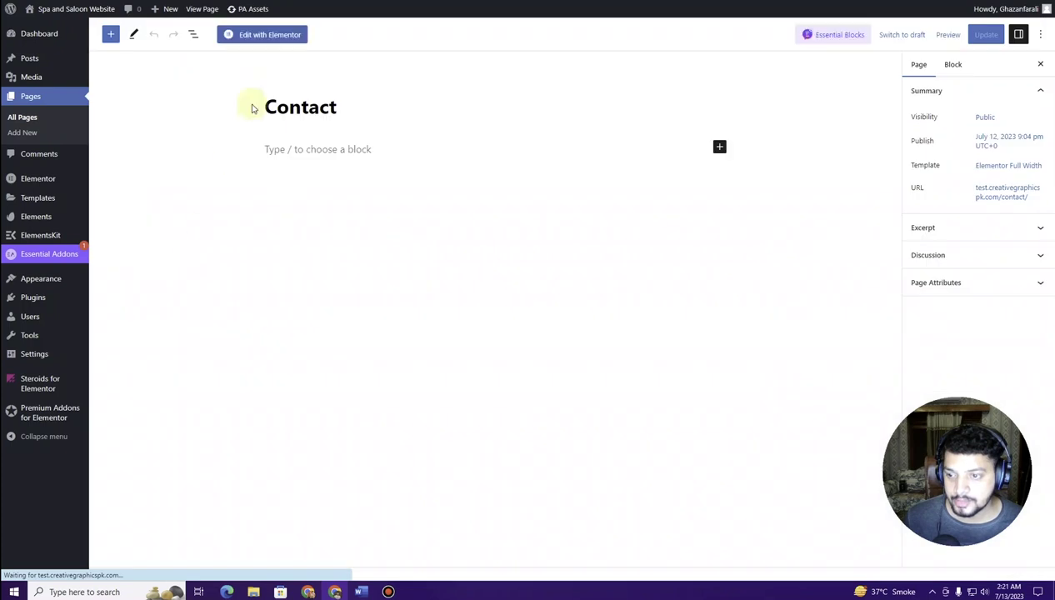
click(268, 35)
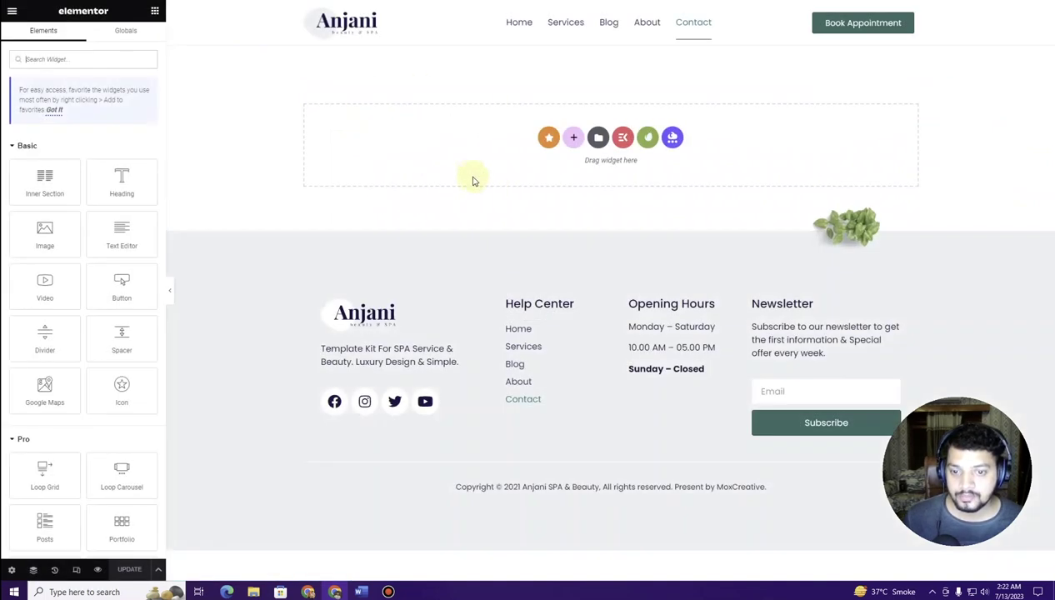
Step: Insert the Contact template from the installed Anjani kit into the empty Contact page
click(624, 142)
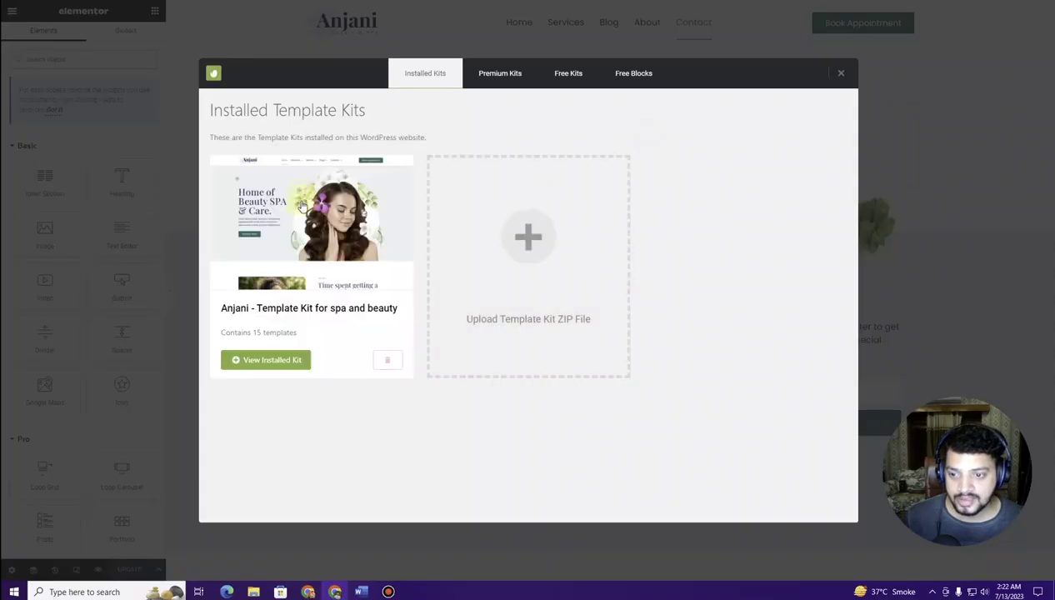
click(307, 233)
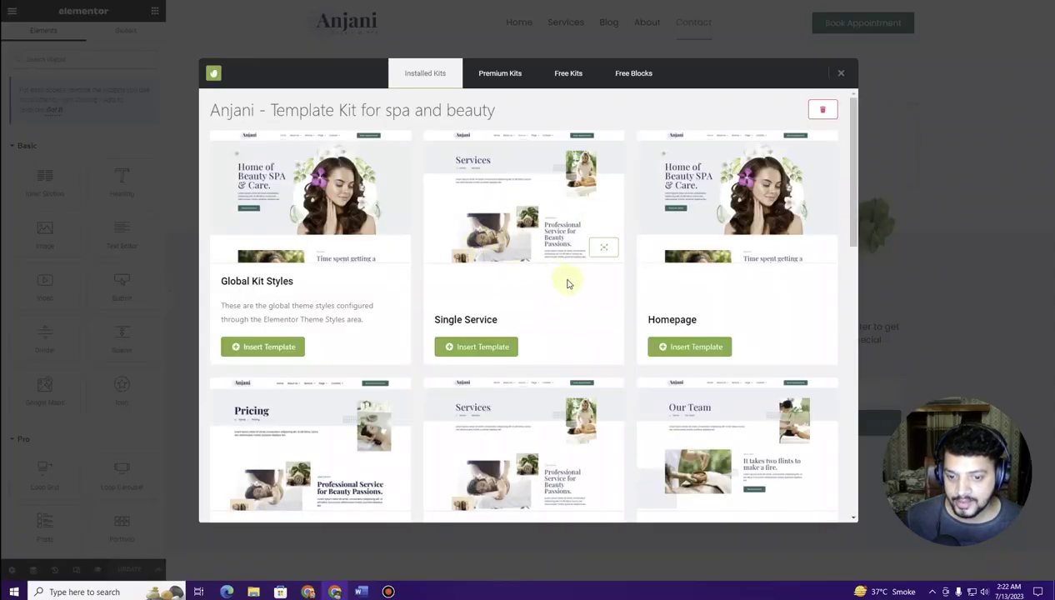
scroll(560, 281, down, 7)
scroll(527, 281, down, 3)
scroll(523, 280, up, 5)
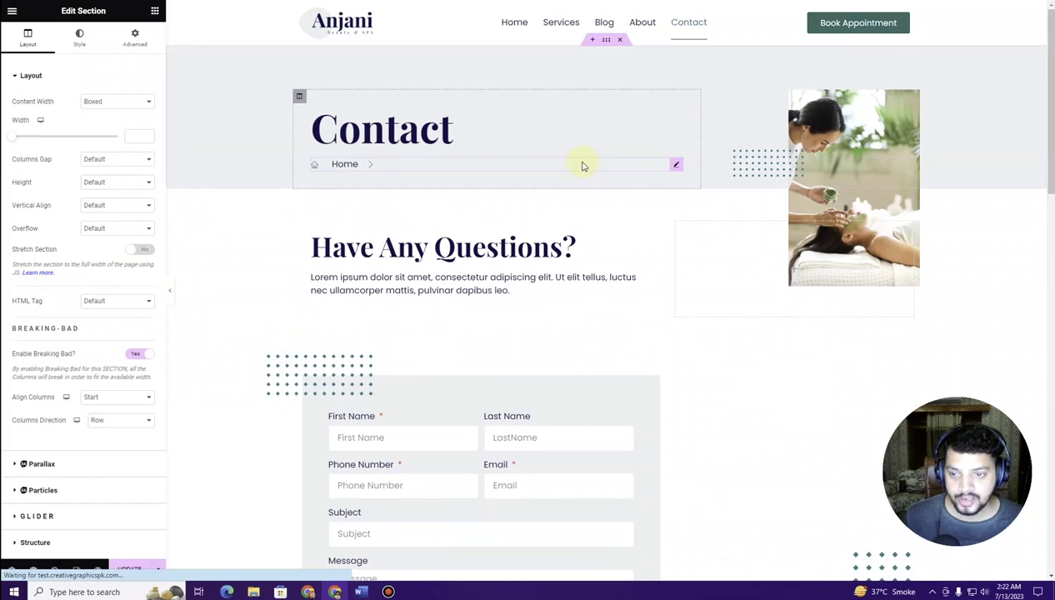
Step: Examine the Contact page's content, including the Google Maps location, the Location and Email Us boxes, and the Emergency Call number heading
scroll(577, 173, down, 6)
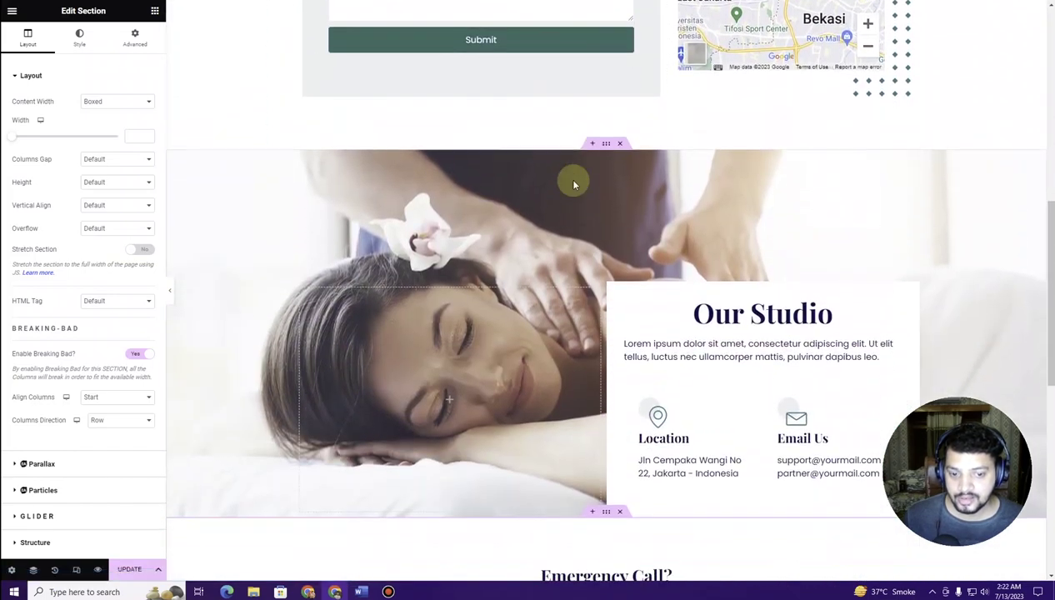
scroll(681, 154, up, 3)
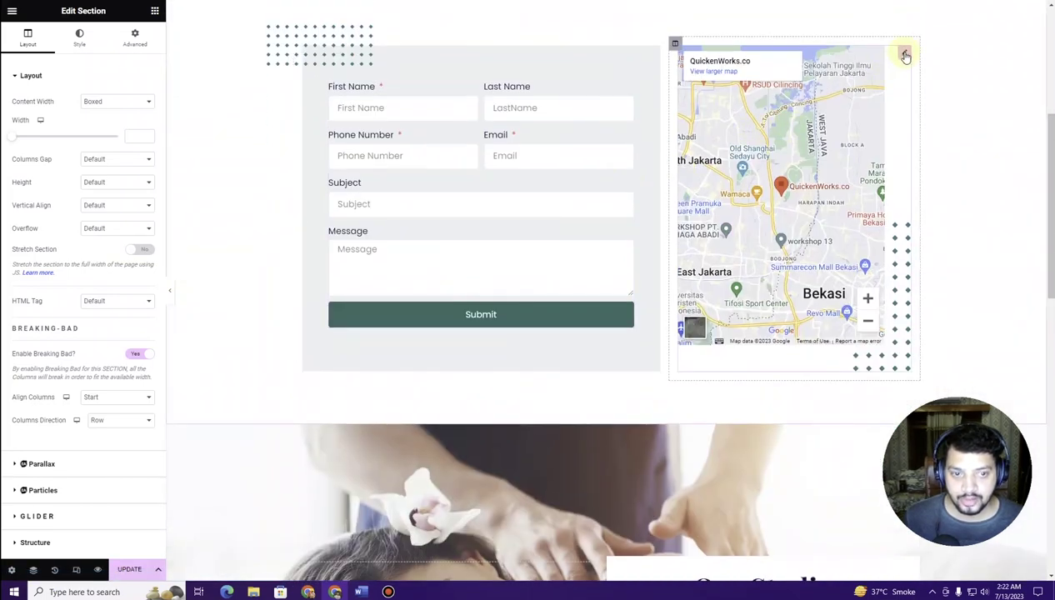
click(905, 55)
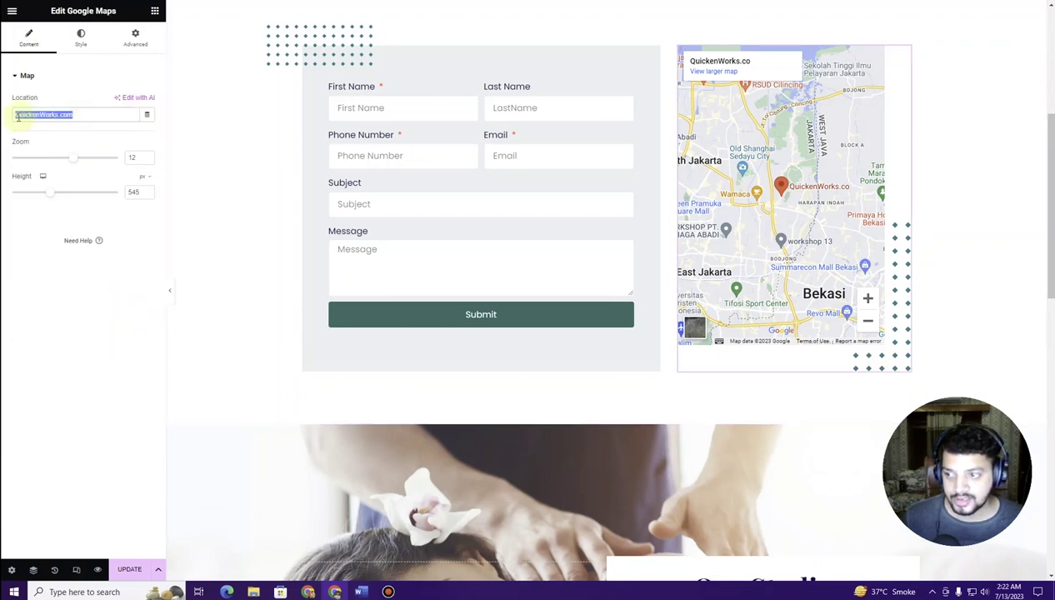
scroll(558, 223, down, 7)
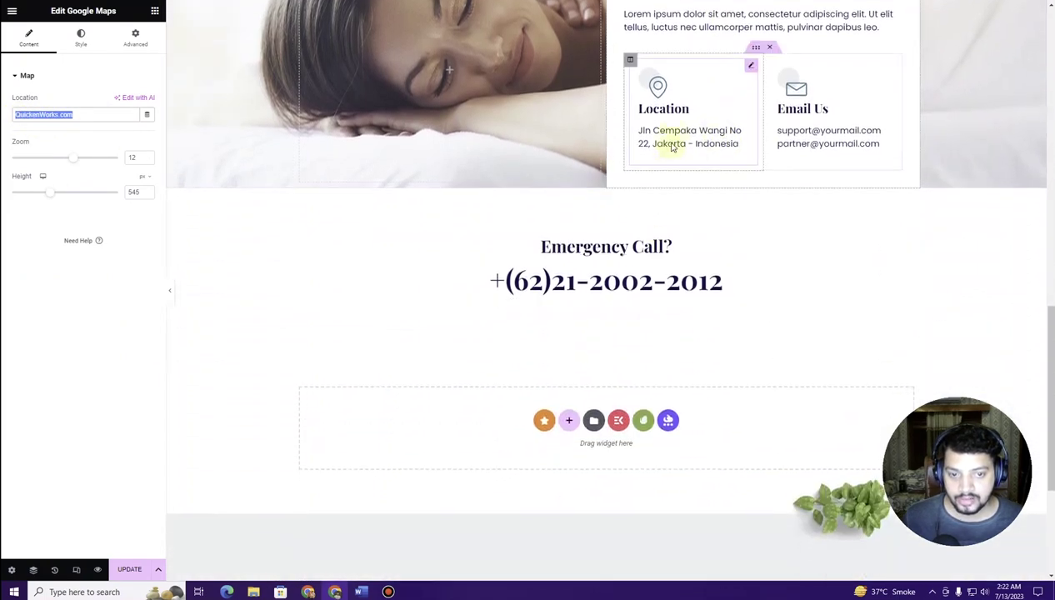
click(675, 139)
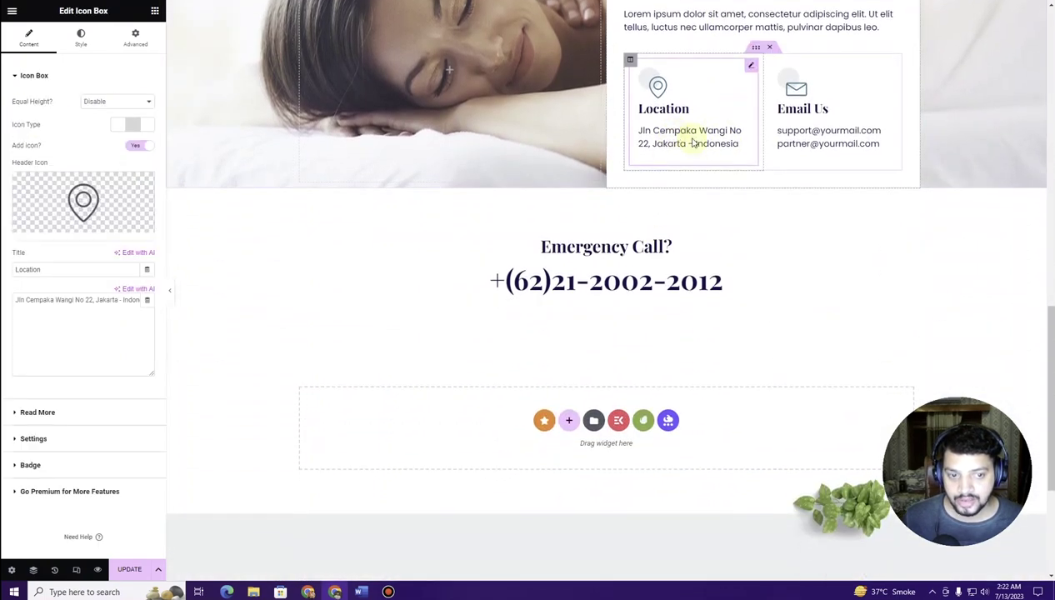
click(818, 145)
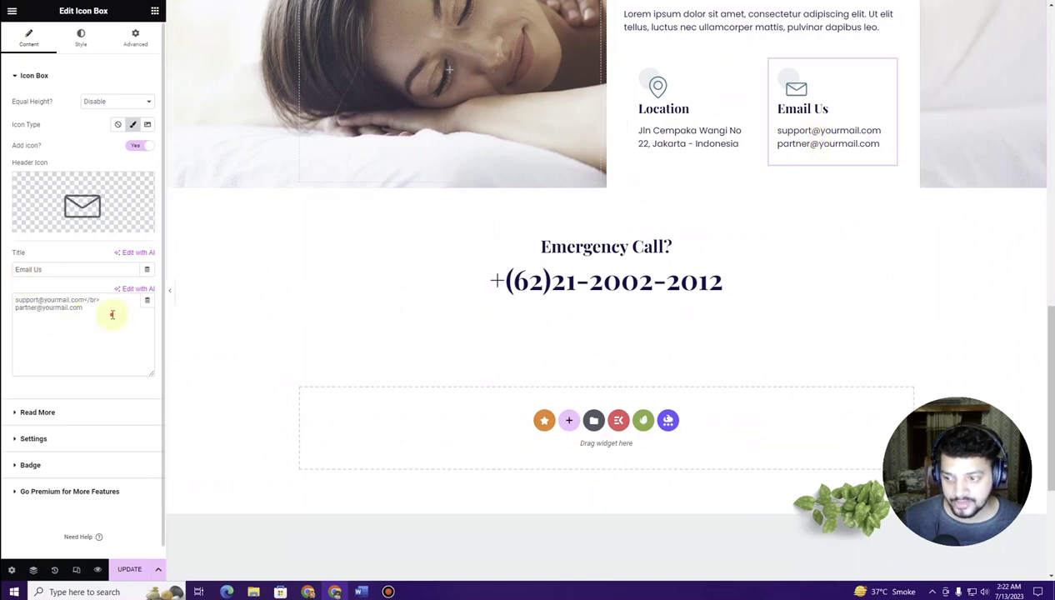
drag(117, 315, 12, 285)
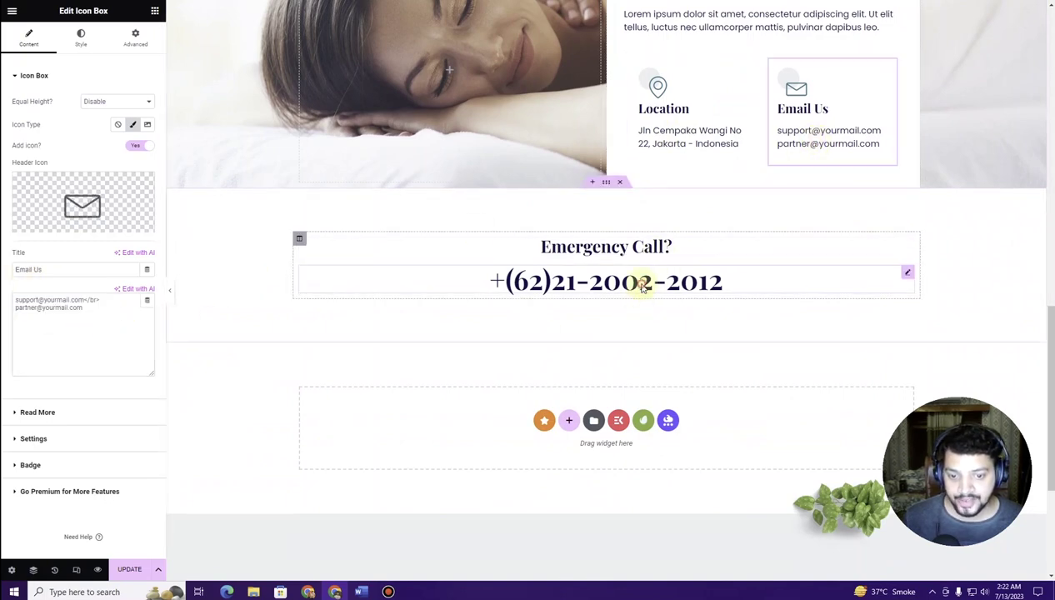
click(642, 286)
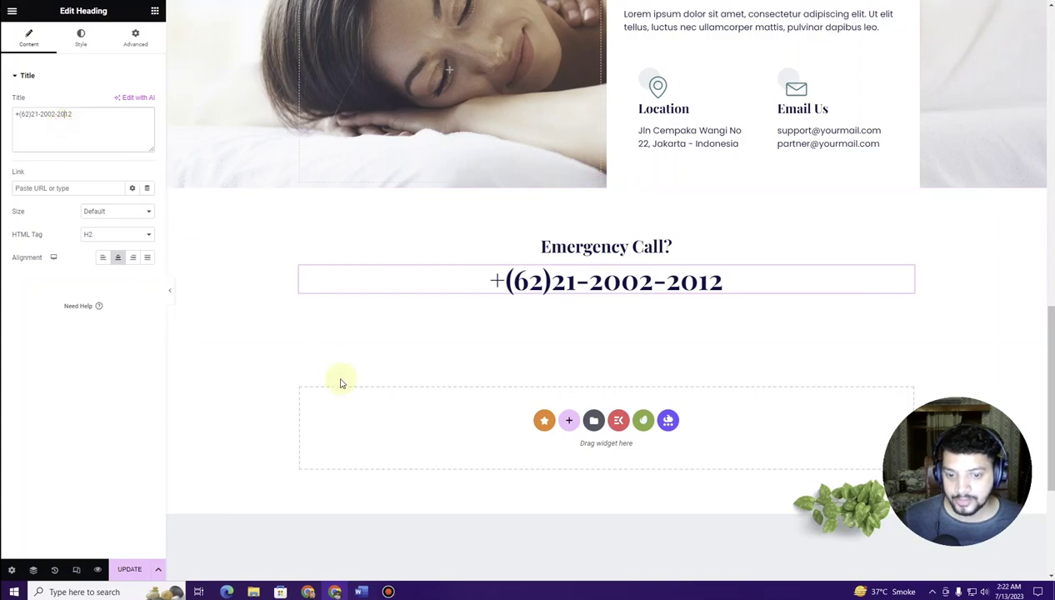
Step: Save the Contact page by updating it and exit the Elementor editor to WordPress
scroll(342, 384, up, 10)
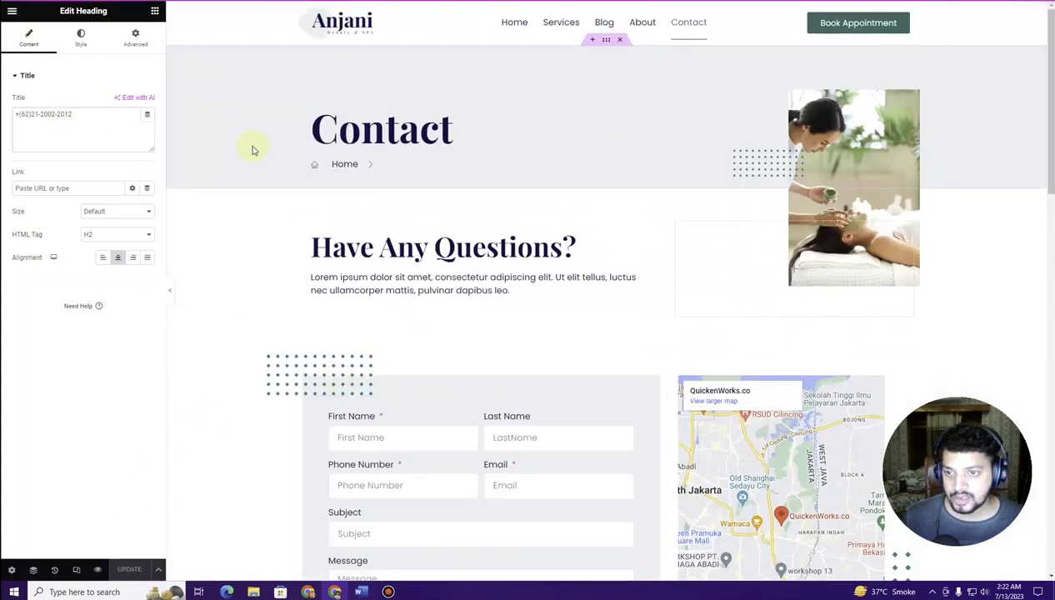
click(11, 12)
click(52, 200)
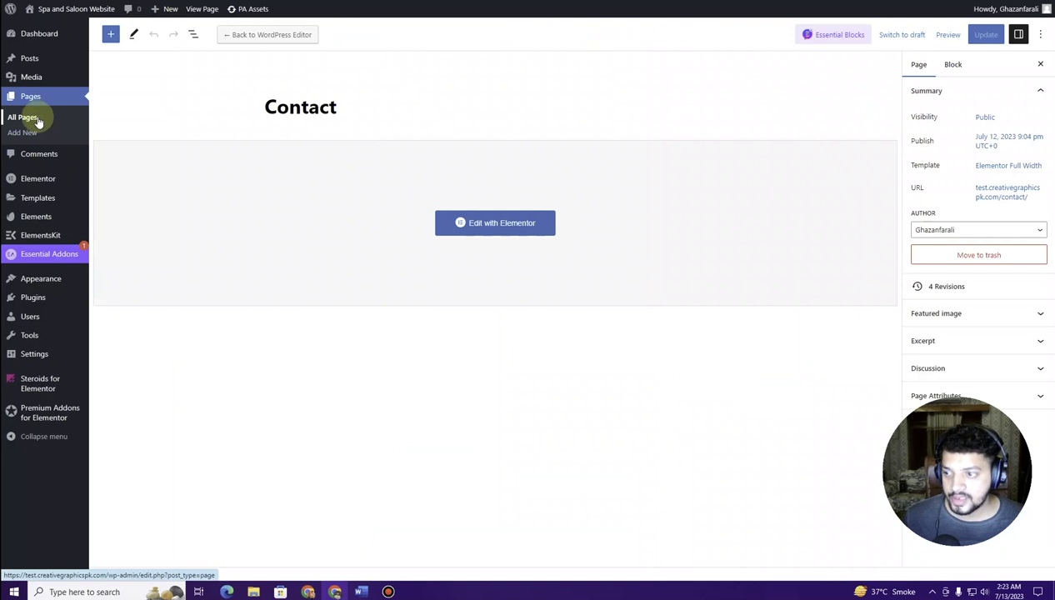
Step: Go to the list of all pages and open the Blog page in the Elementor editor
click(25, 118)
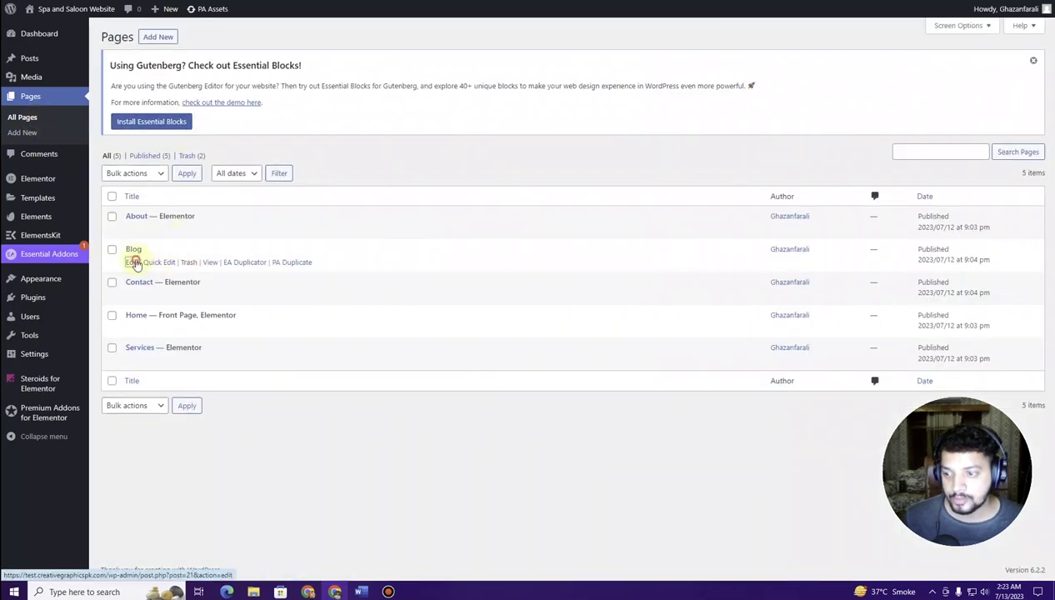
click(136, 264)
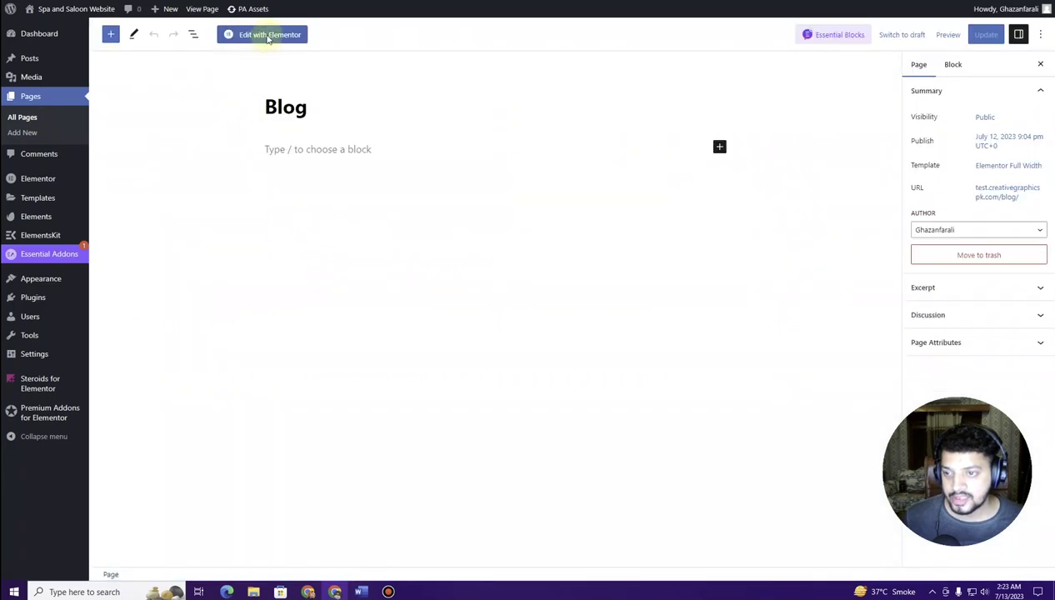
click(270, 35)
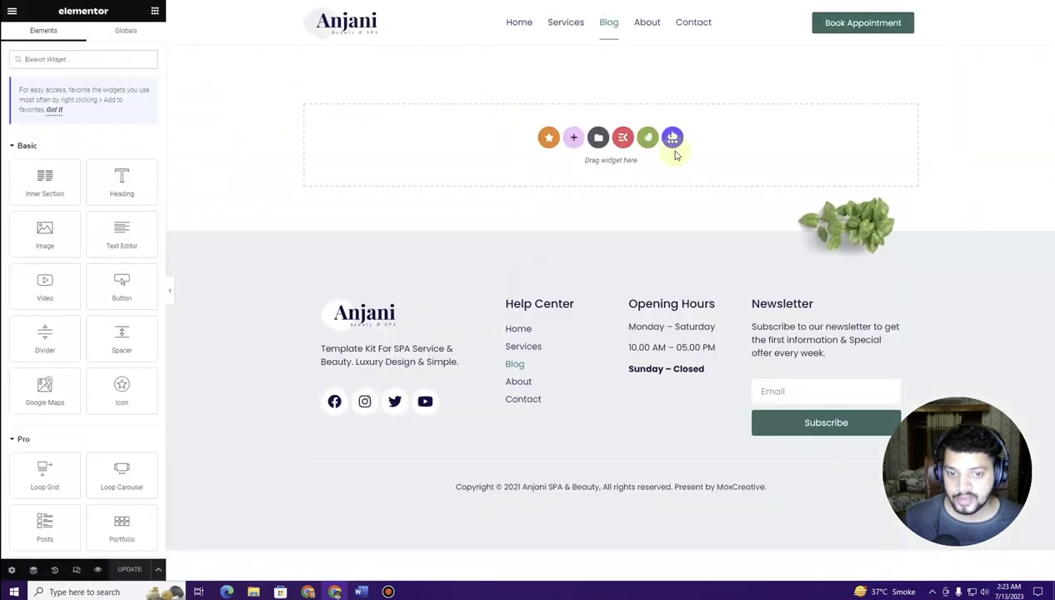
Step: Insert the Blog template from the installed Anjani kit into the empty Blog page
click(649, 139)
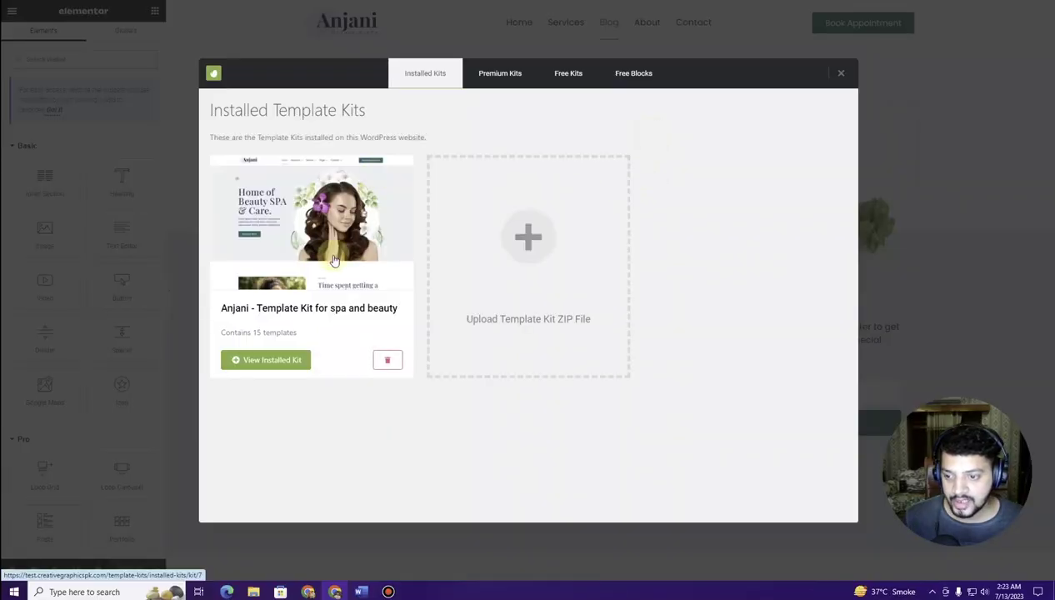
click(332, 260)
scroll(582, 248, down, 5)
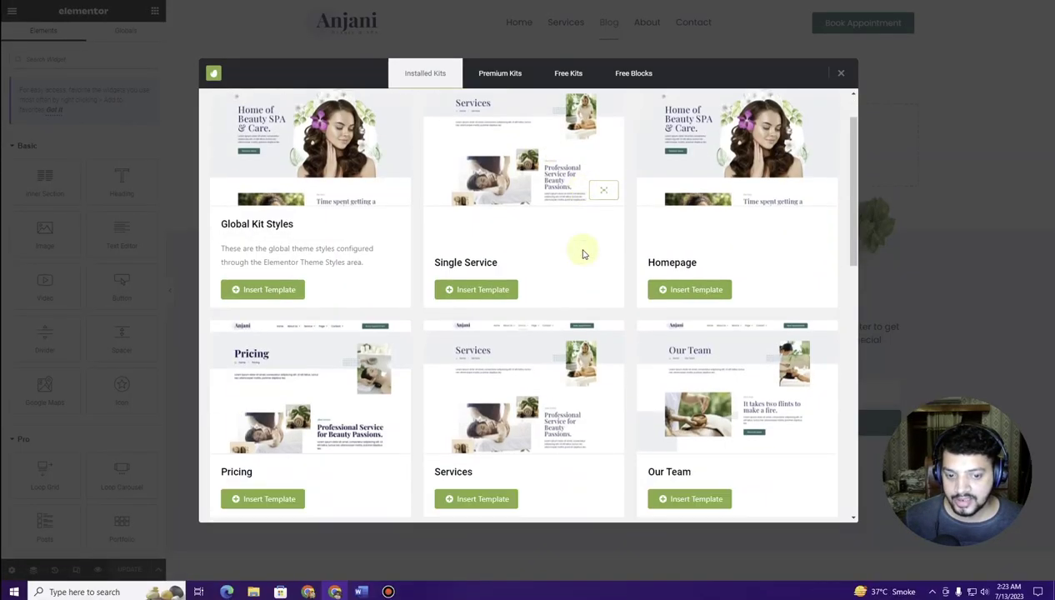
scroll(582, 253, down, 5)
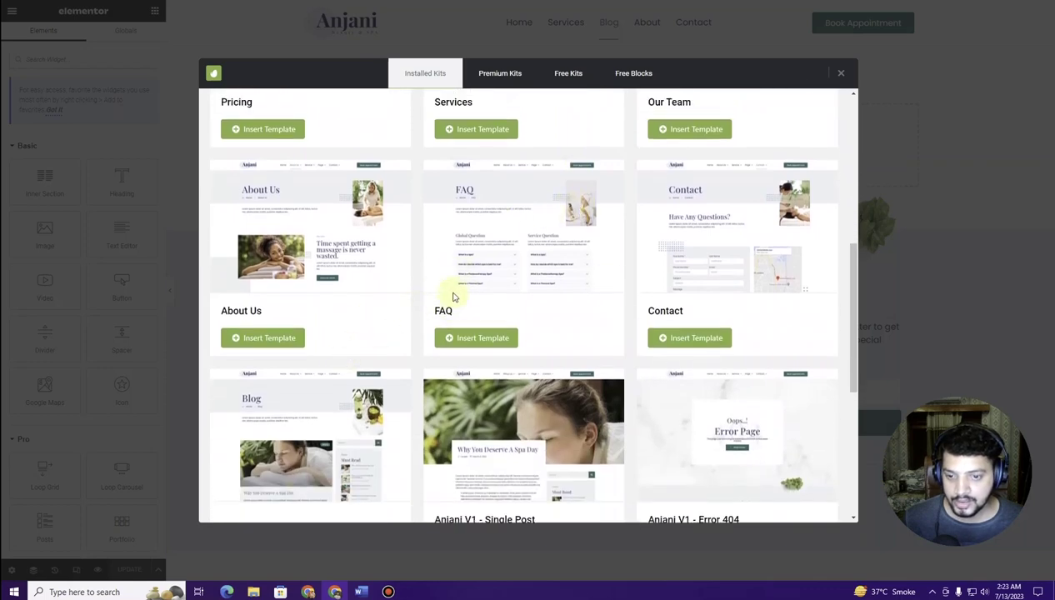
scroll(443, 294, up, 5)
scroll(454, 296, down, 8)
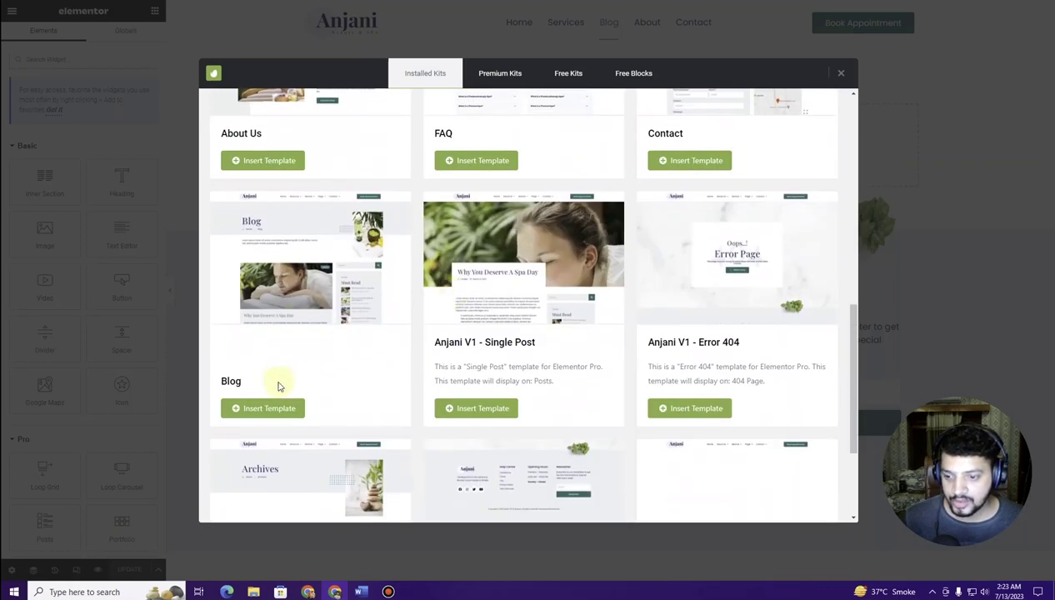
click(275, 413)
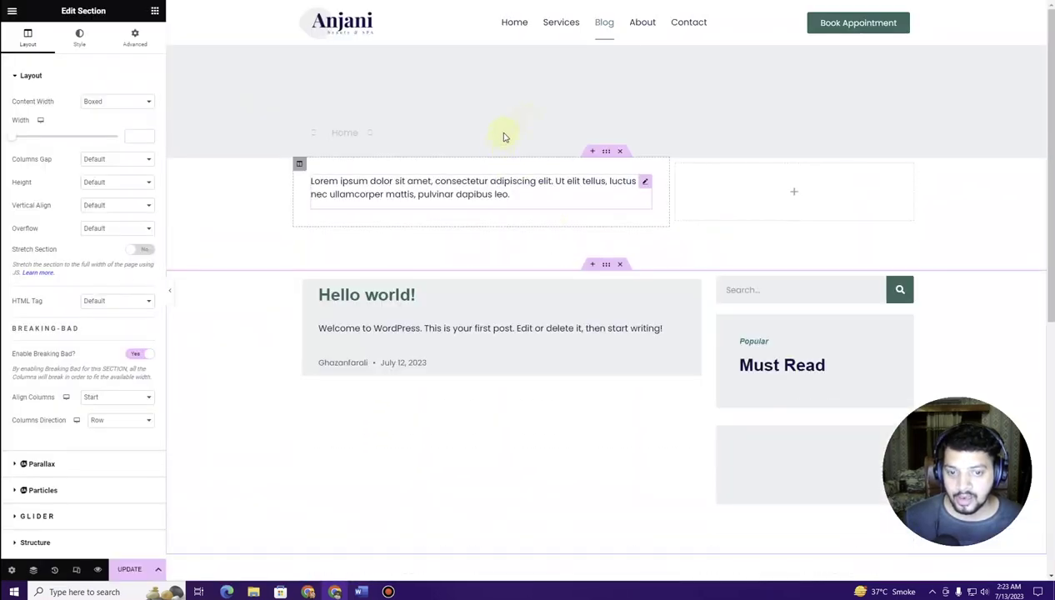
Step: Check the inserted Blog template from header to footer, update the Blog page and exit the Elementor editor to WordPress
scroll(538, 332, down, 5)
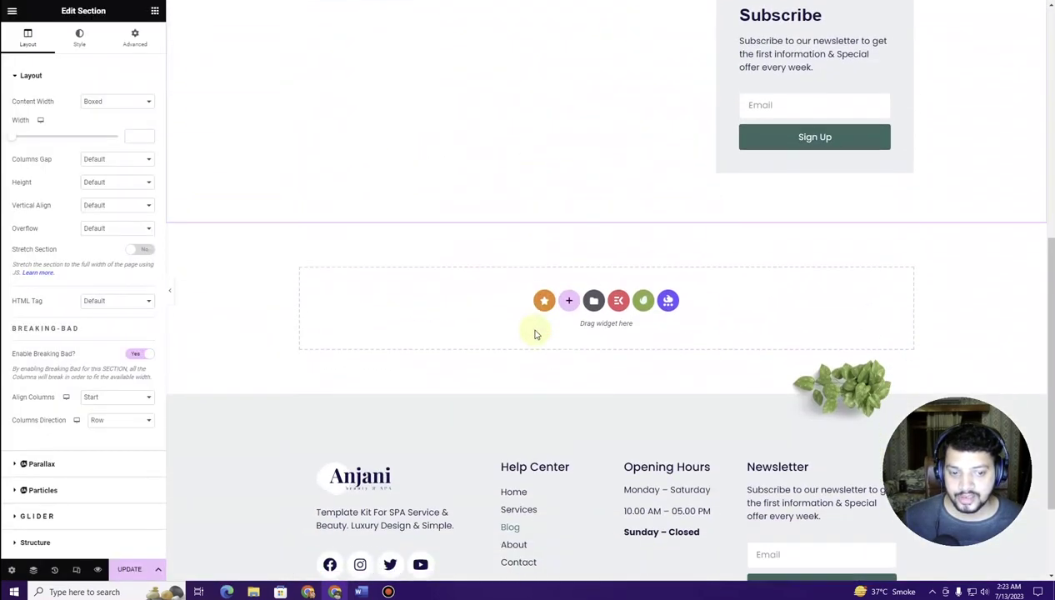
scroll(537, 335, up, 5)
scroll(465, 375, down, 1)
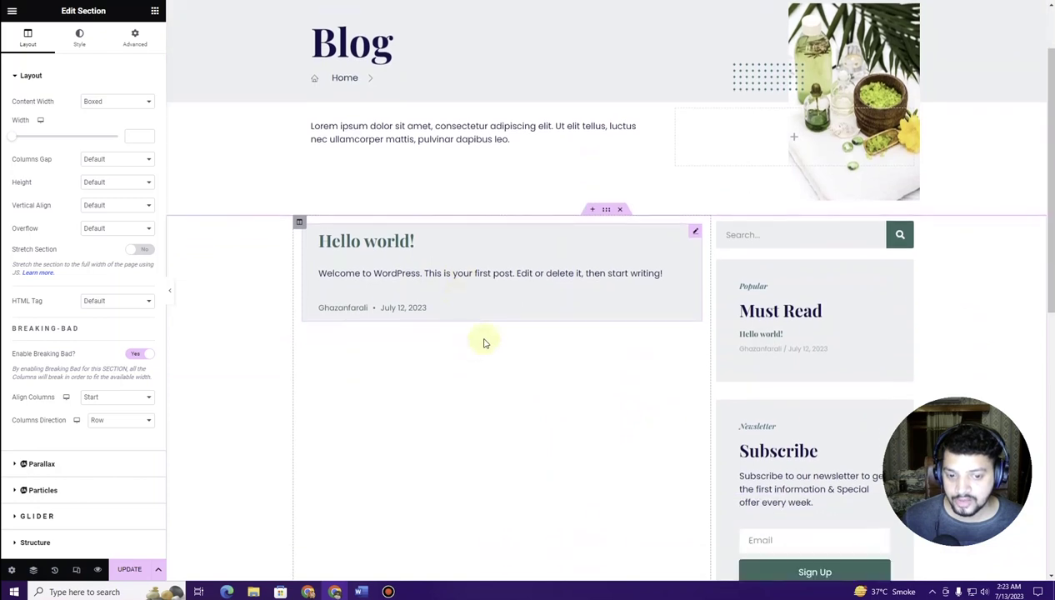
scroll(502, 261, up, 1)
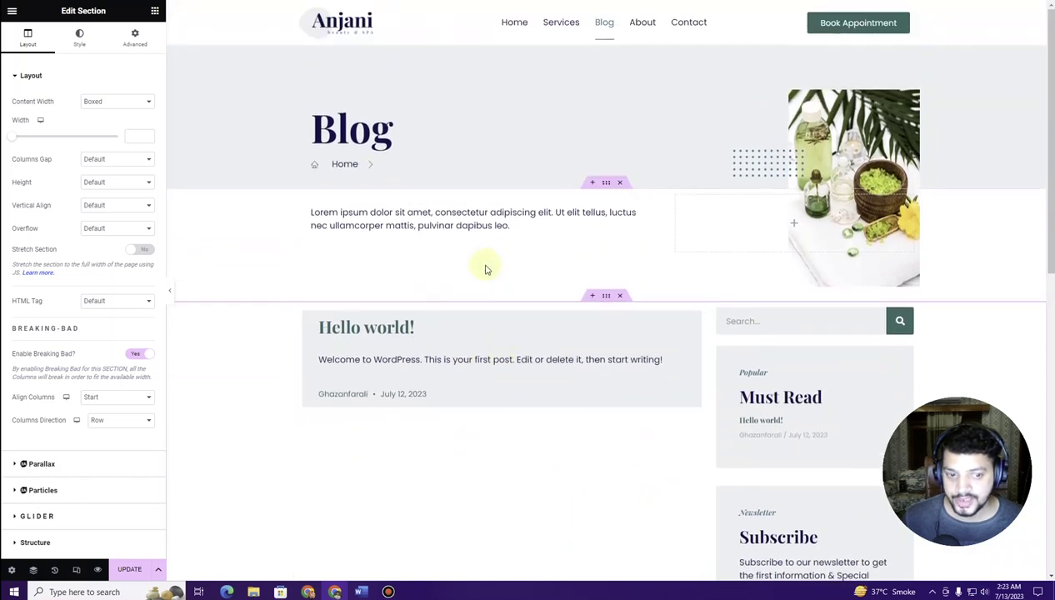
scroll(487, 267, down, 2)
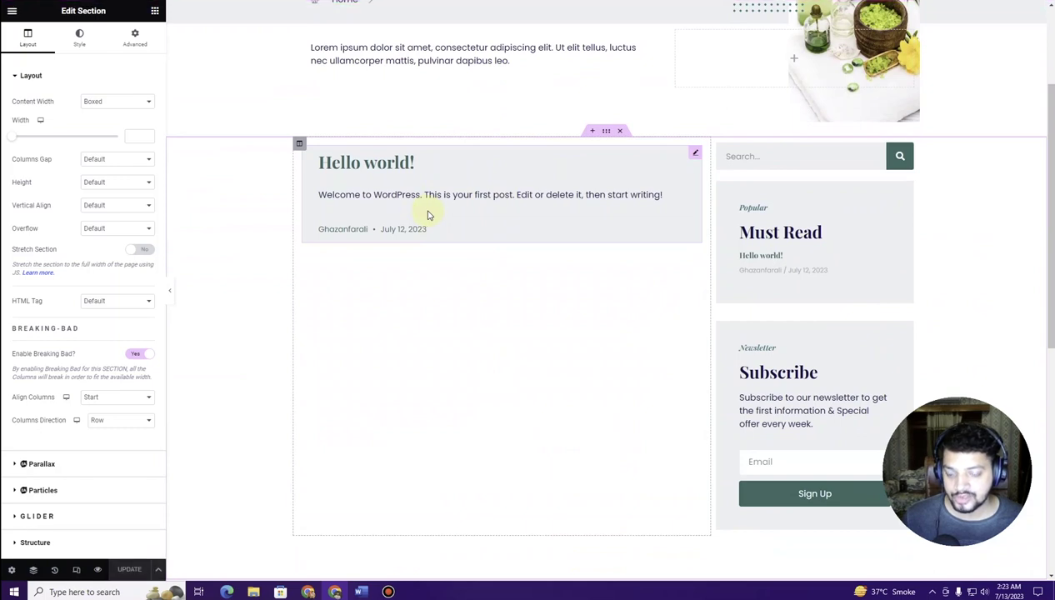
scroll(428, 215, up, 2)
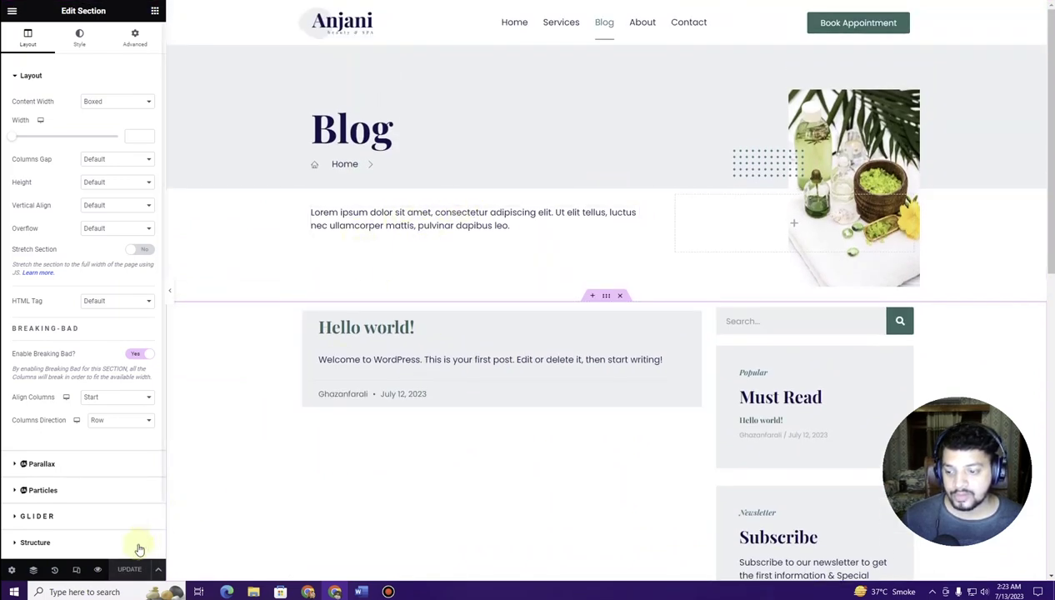
click(12, 11)
Step: Examine the live site's Blog, About and Contact pages from header to footer
click(561, 23)
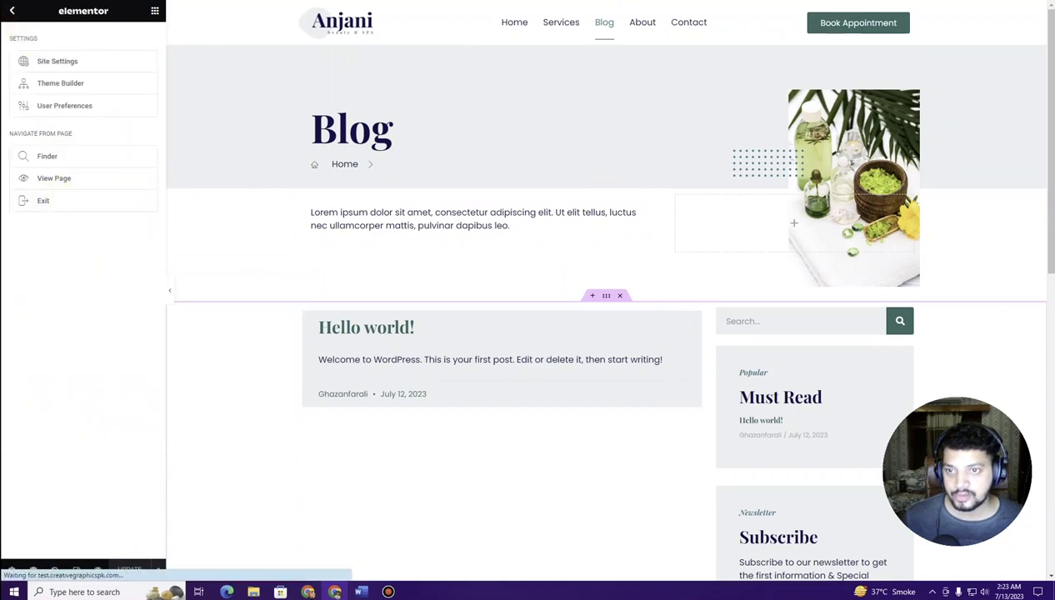
click(523, 51)
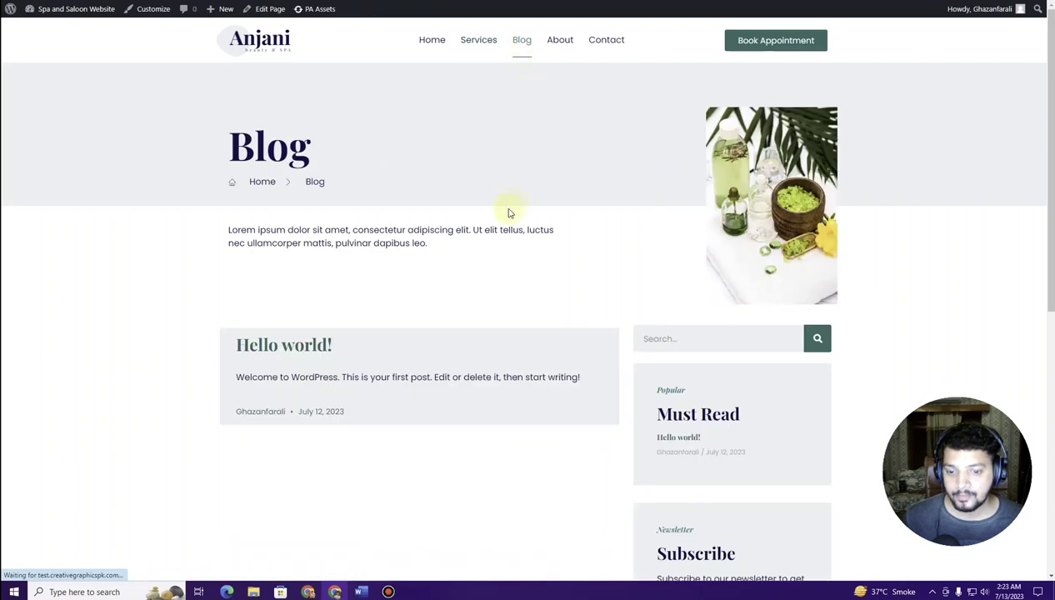
scroll(507, 212, down, 6)
scroll(510, 216, up, 3)
scroll(509, 212, up, 4)
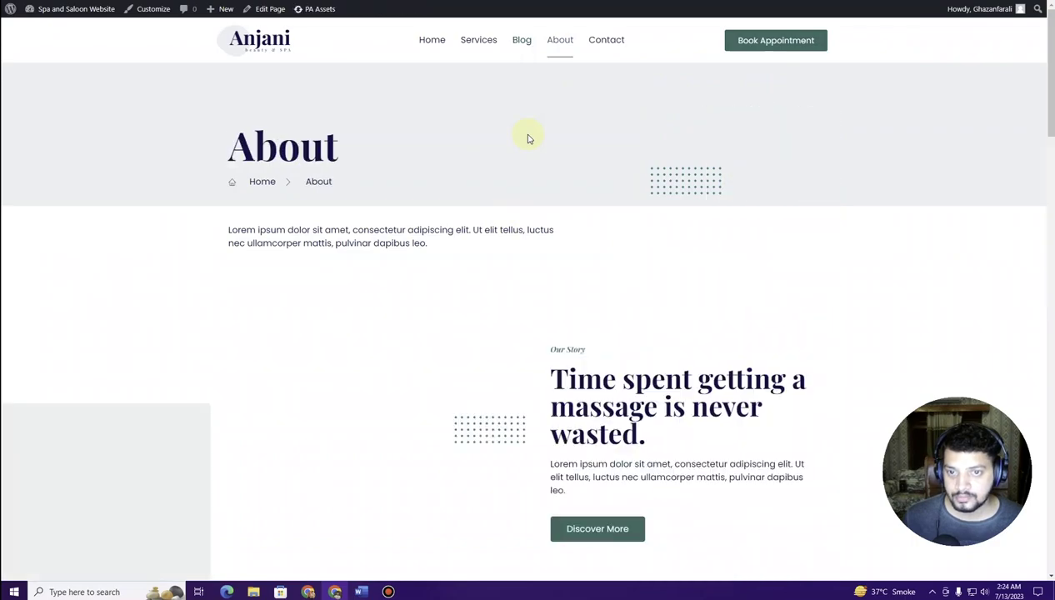
scroll(528, 138, down, 6)
scroll(526, 142, down, 10)
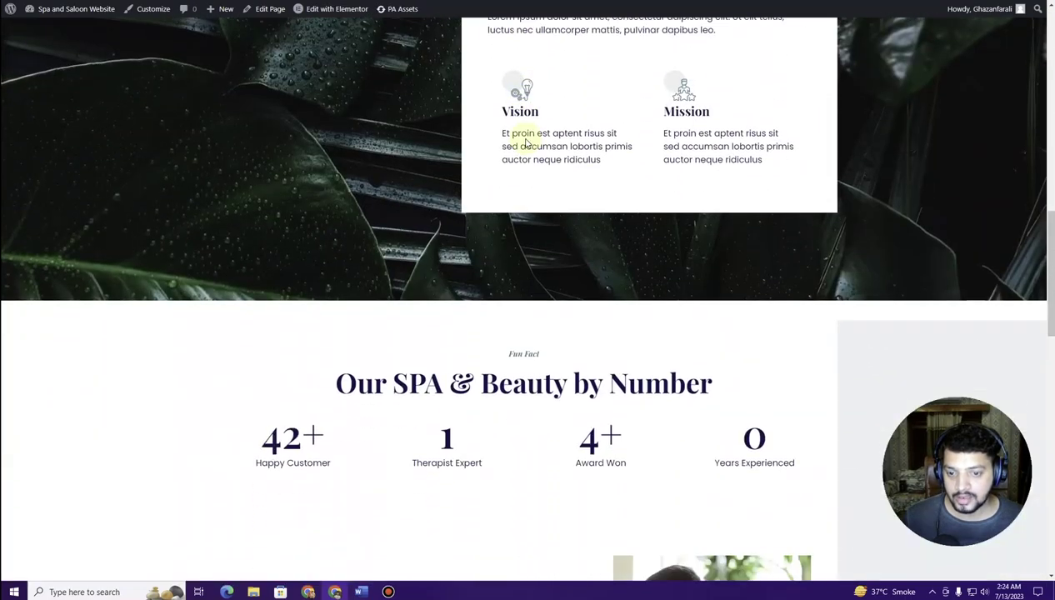
scroll(525, 145, up, 15)
scroll(524, 149, up, 1)
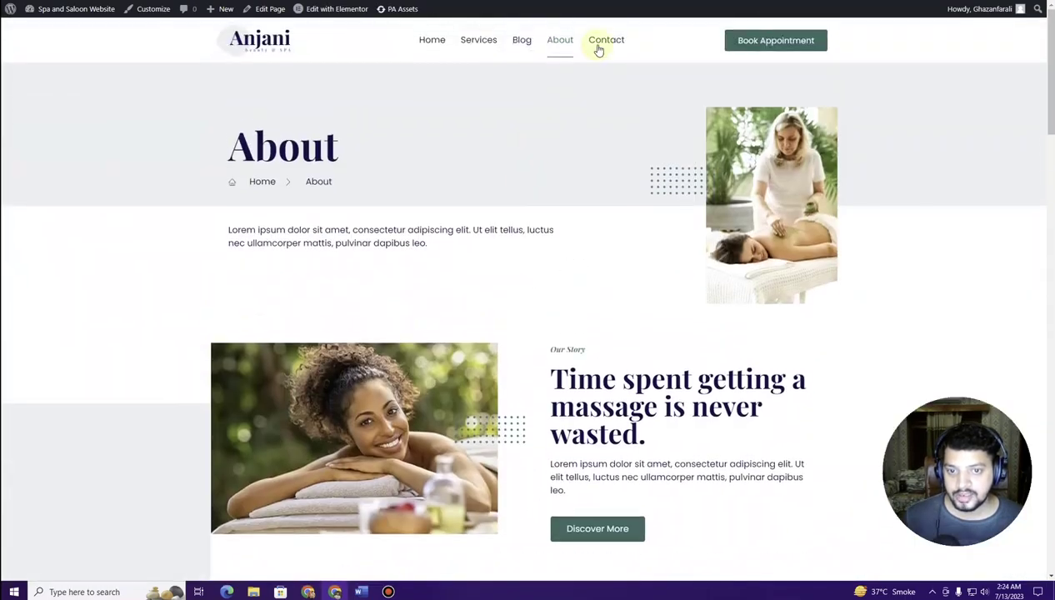
scroll(504, 158, down, 12)
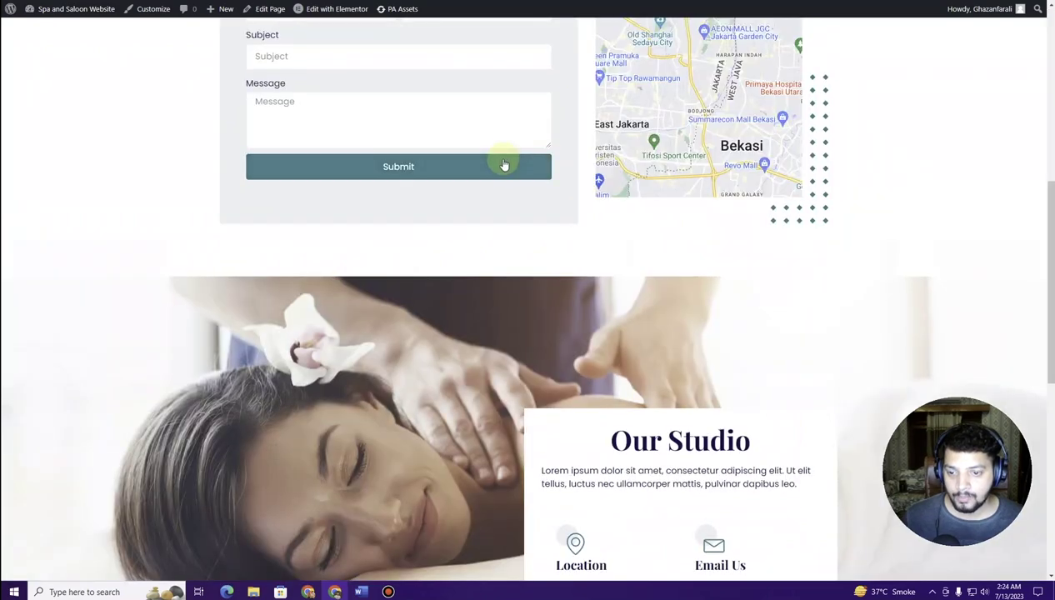
scroll(501, 165, up, 12)
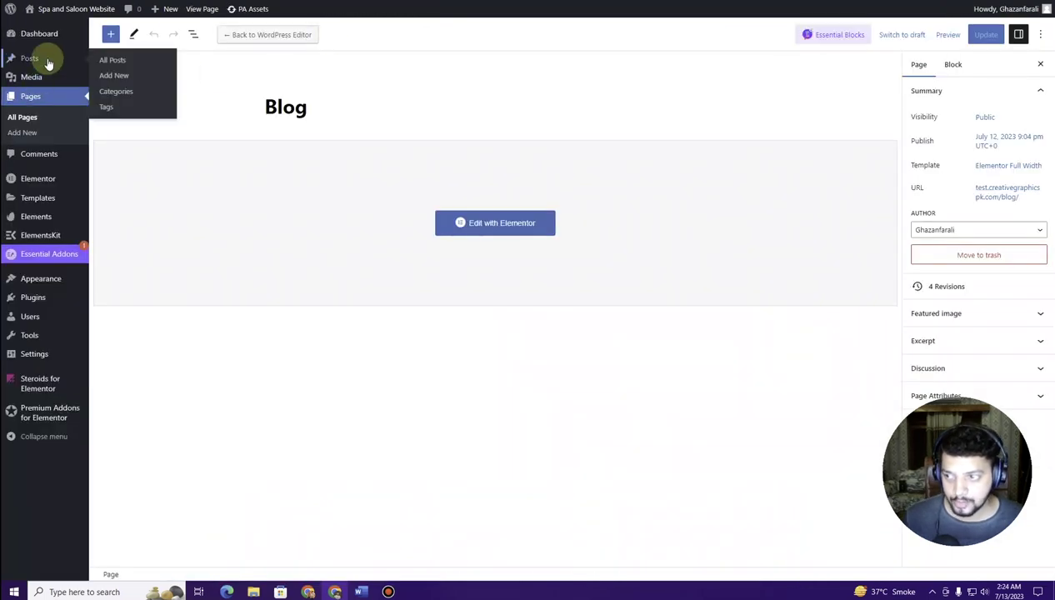
Step: Go to the WordPress posts list and start a new post
click(48, 63)
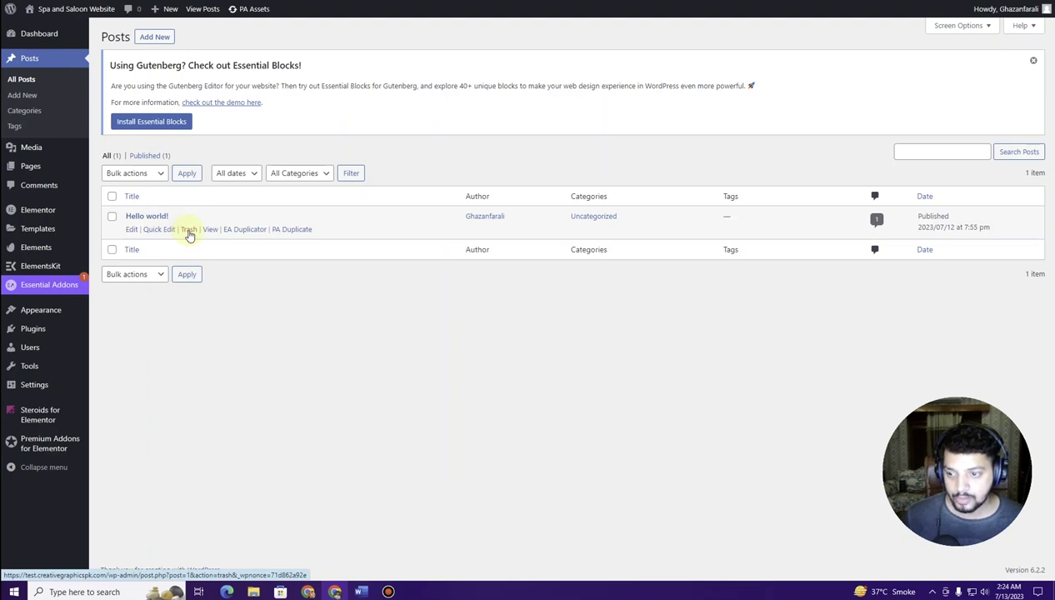
click(155, 39)
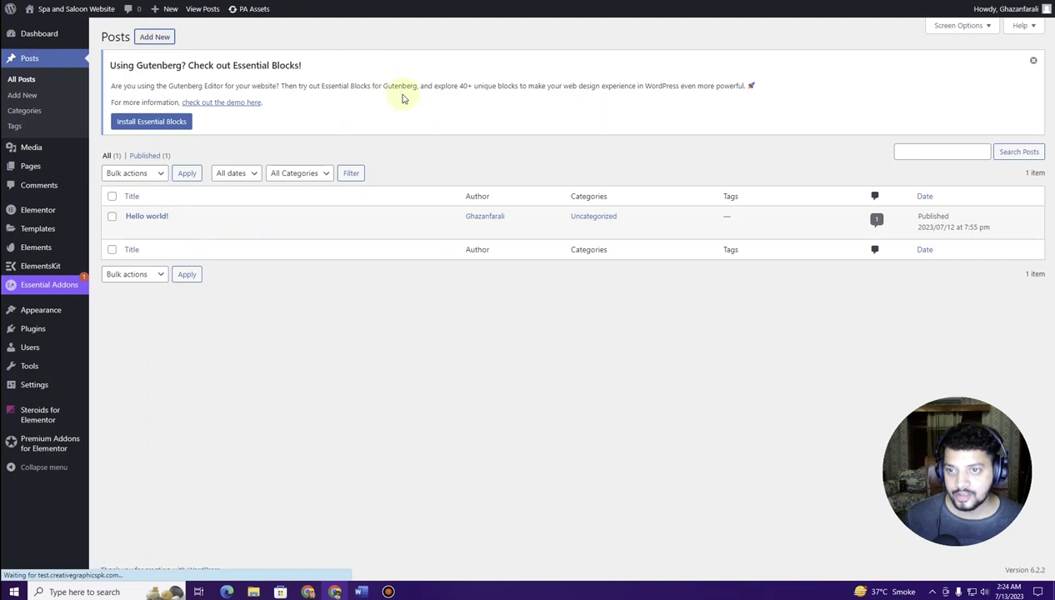
Step: Search Google for "lorem ipsum" in a new browser tab and open the Lipsum generator site
key(ctrl+t)
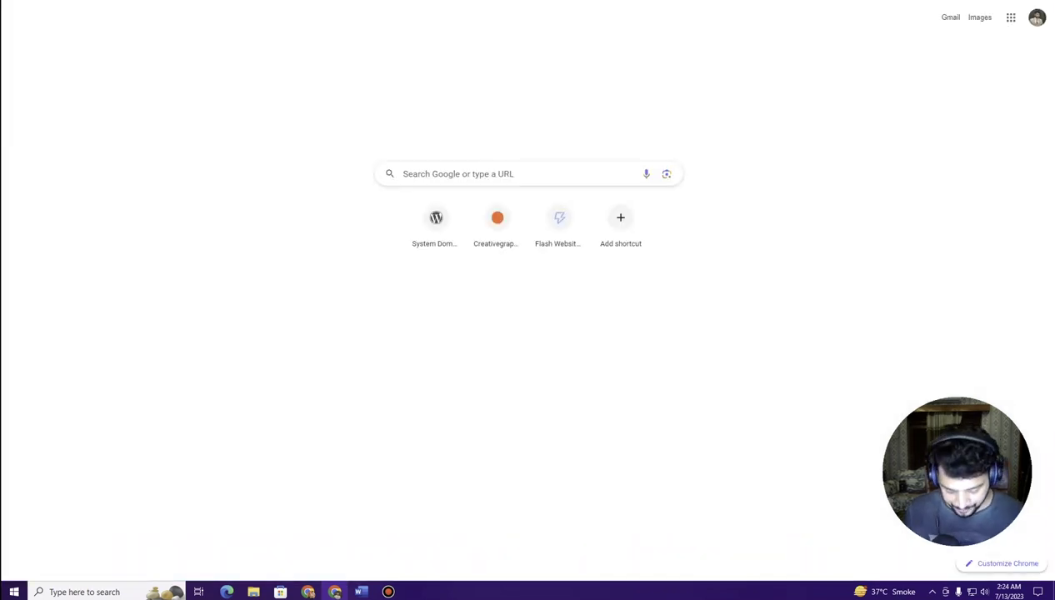
text(lorem ipsum)
key(Return)
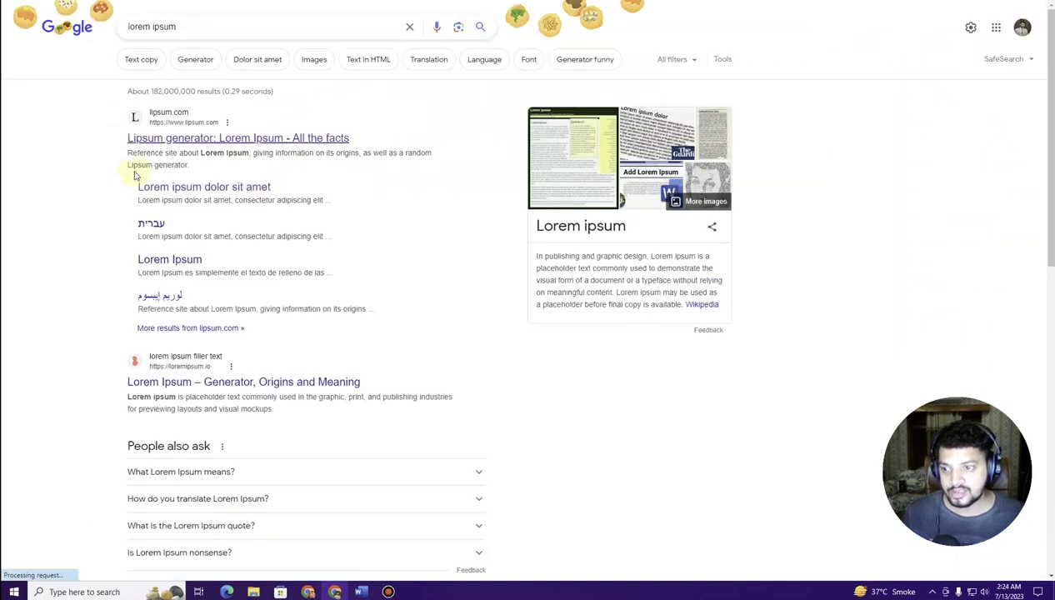
click(173, 140)
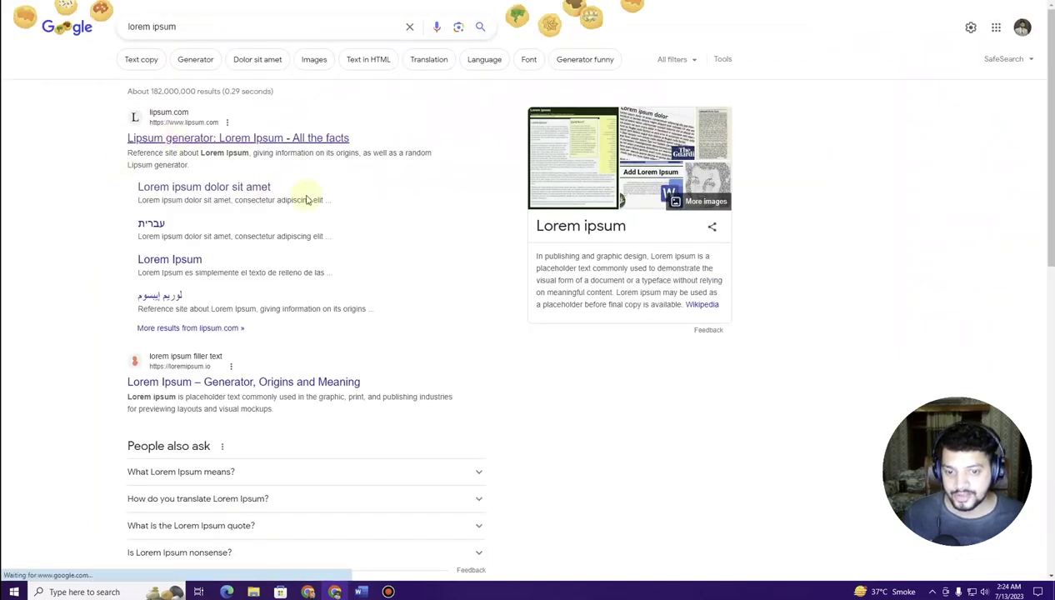
Step: Generate 5 paragraphs of Lorem Ipsum starting with "Lorem ipsum dolor sit amet" and select all the generated text for copying
scroll(475, 254, down, 3)
scroll(479, 254, down, 4)
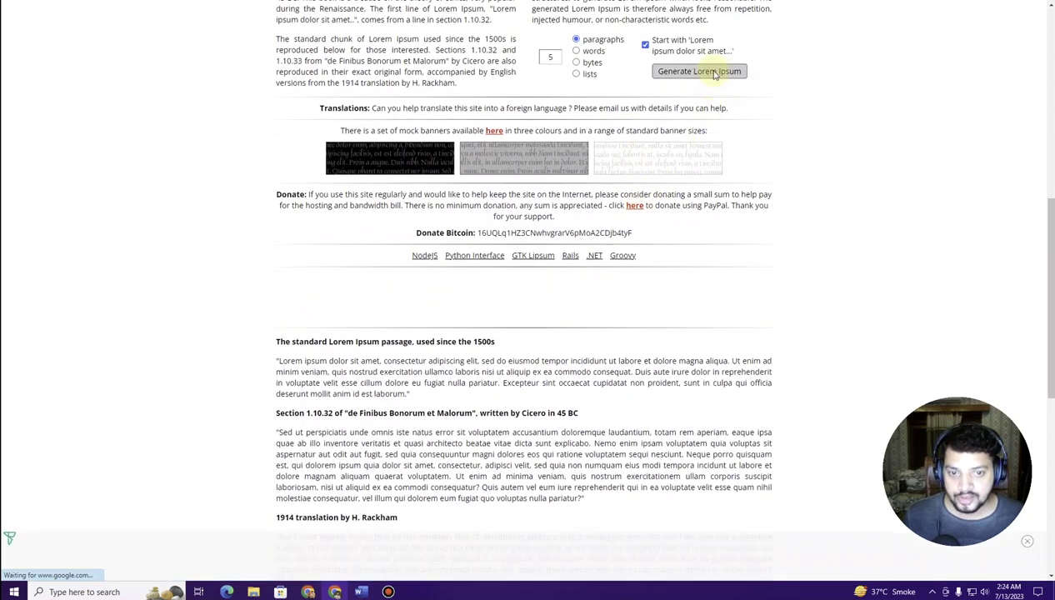
click(714, 74)
scroll(280, 218, down, 2)
drag(266, 127, 646, 456)
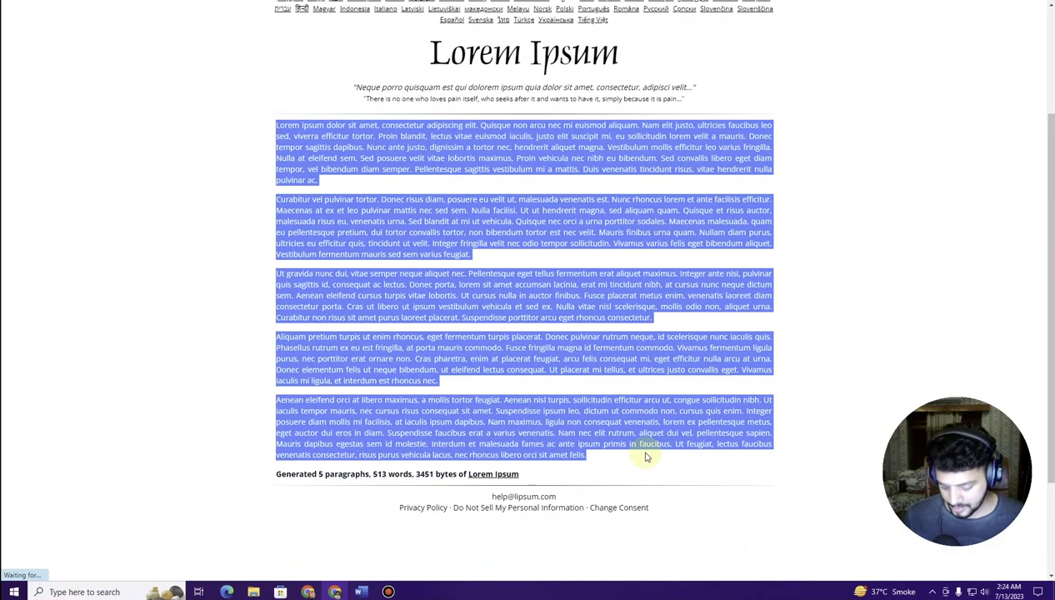
Step: Return to the new WordPress post and paste the Lorem Ipsum paragraphs as its body
key(ctrl+Tab)
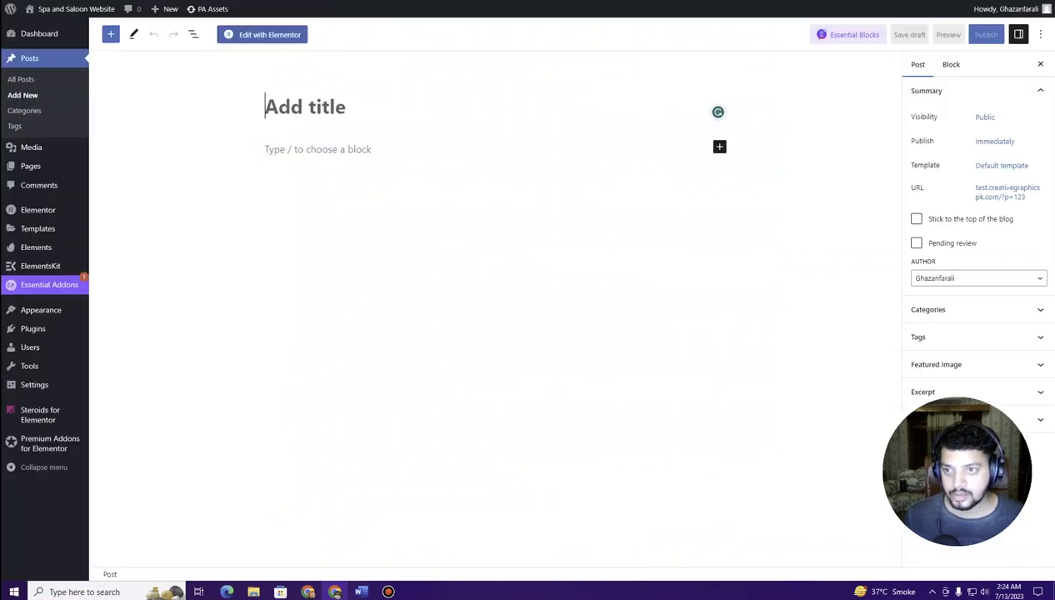
click(324, 149)
key(ctrl+v)
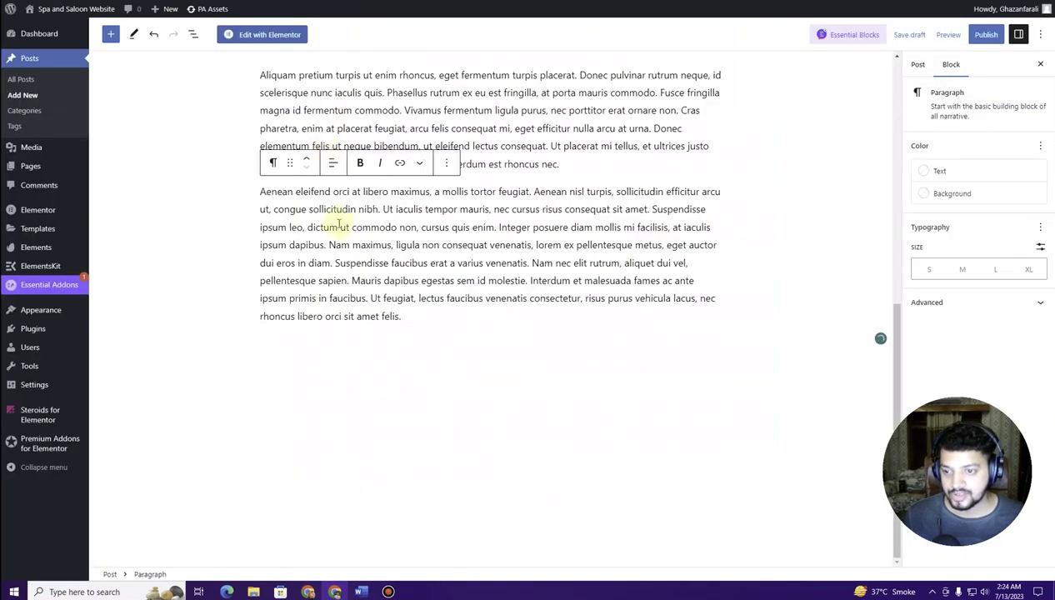
Step: Copy the last paragraph's first sentence, "Aenean eleifend orci at libero maximus, a mollis tortor feugiat.", into the post title
drag(261, 190, 546, 191)
key(ctrl+c)
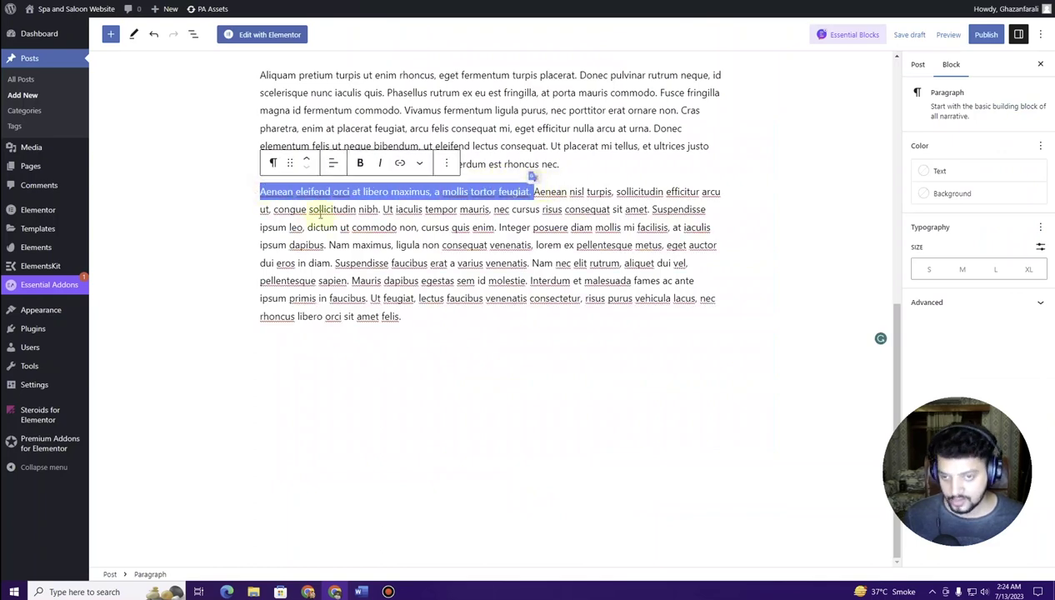
scroll(250, 221, up, 15)
click(290, 107)
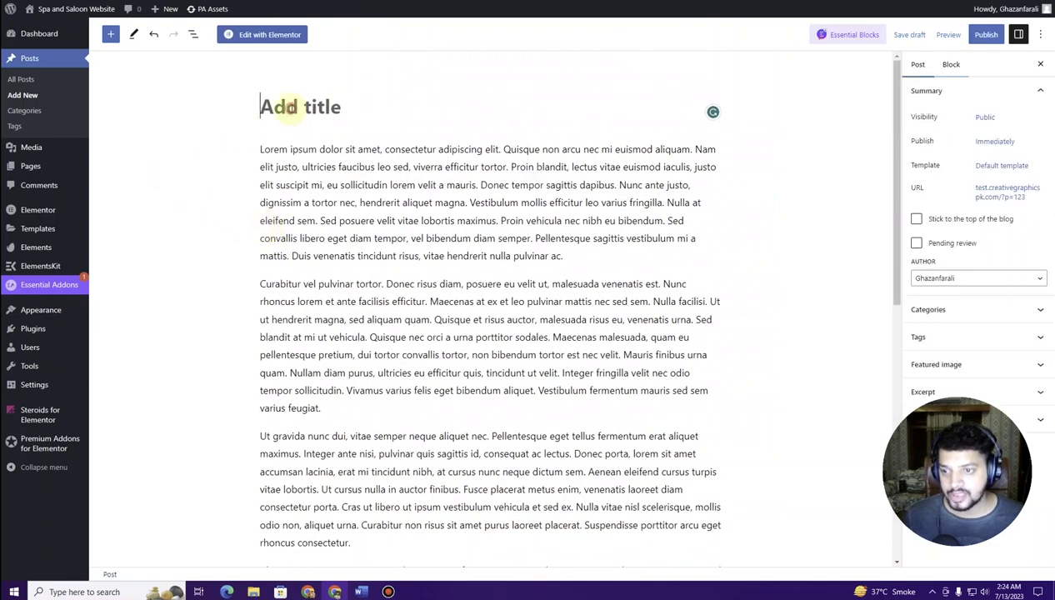
key(ctrl+v)
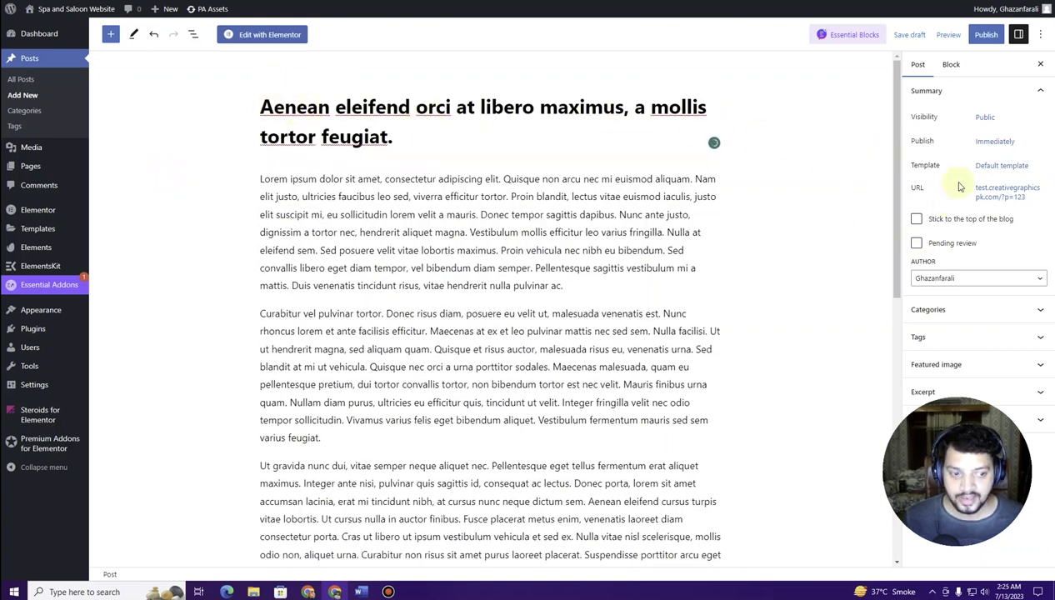
Step: Set beautiful-relaxed-woman-having-green-clay-face-mask-in-spa-salon.jpg from the media library as the post's featured image
click(979, 367)
click(946, 413)
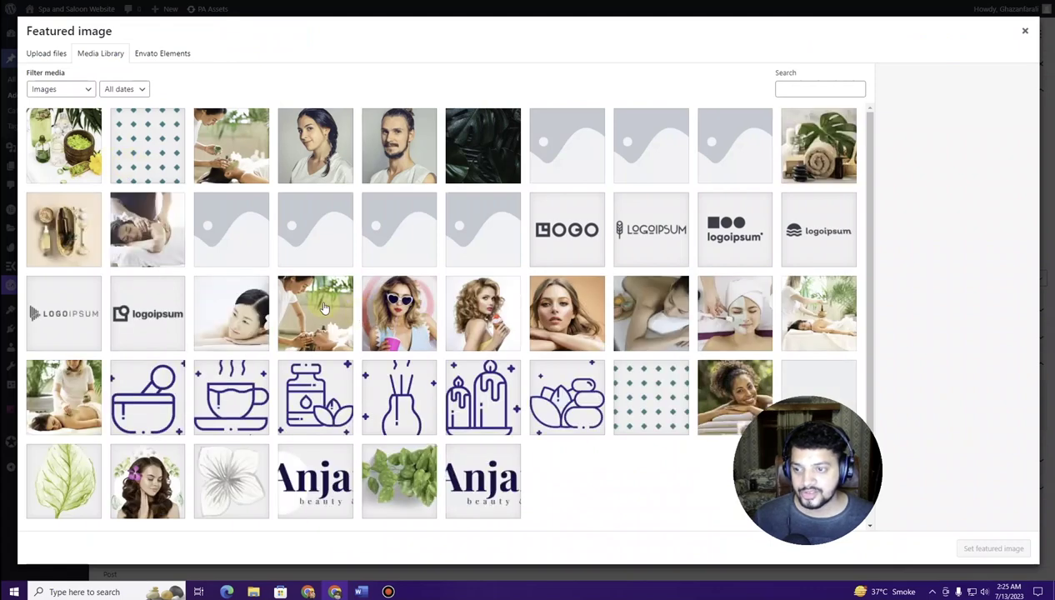
click(234, 161)
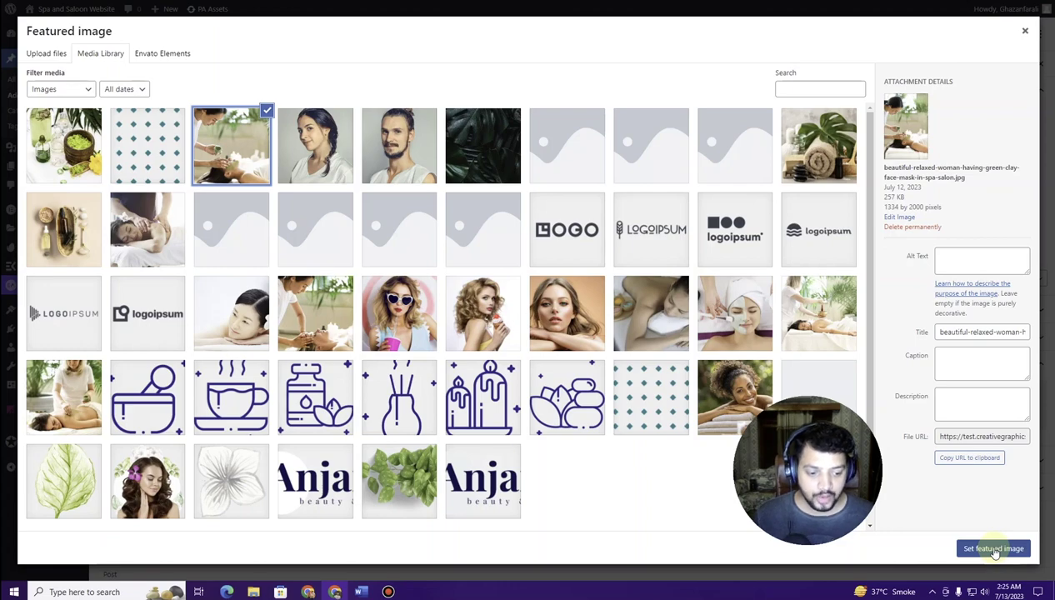
click(994, 550)
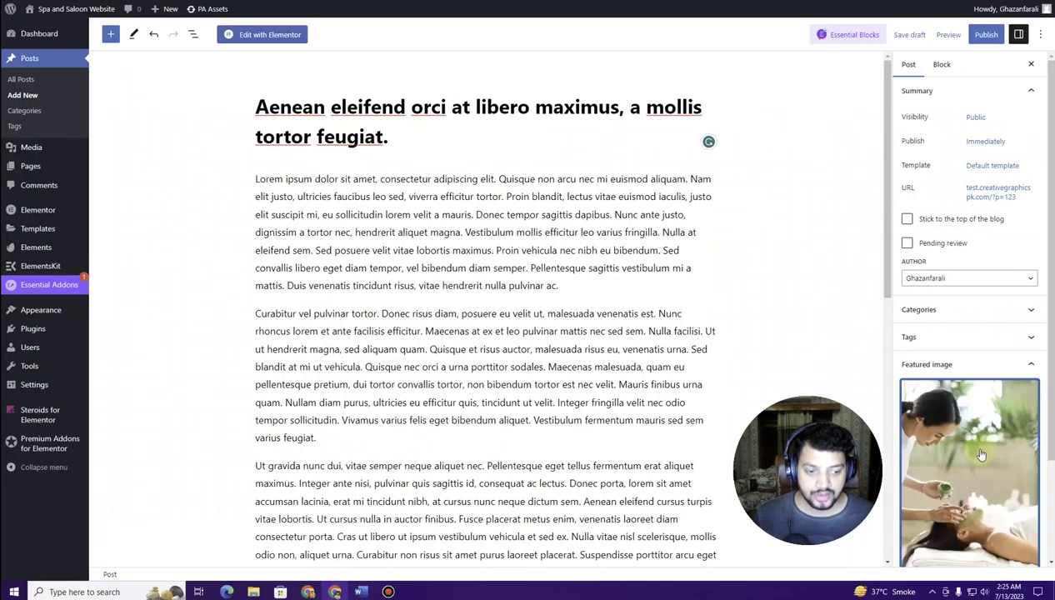
scroll(964, 448, down, 2)
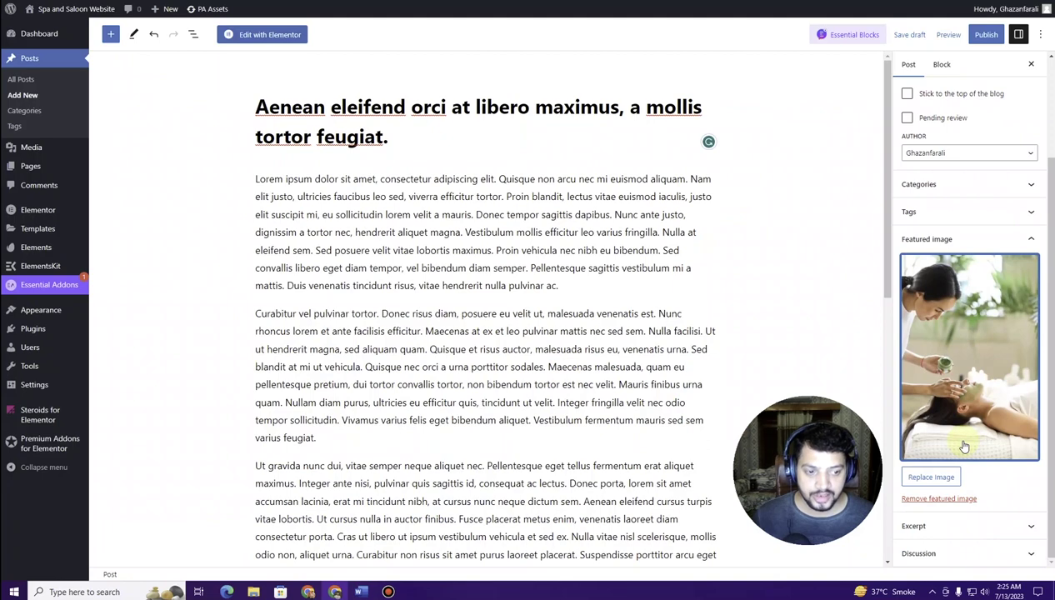
Step: Publish the new post and confirm the pre-publish check
scroll(964, 447, up, 5)
click(985, 35)
click(958, 38)
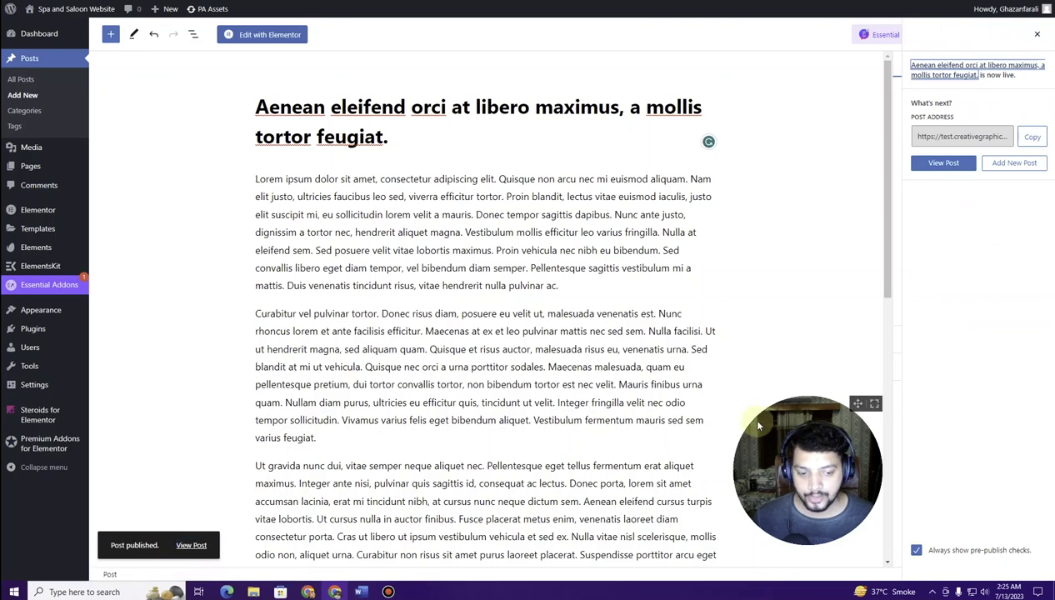
Step: Open the live site's Blog page and examine how the new post appears in the post list and the Must Read box
key(ctrl+Tab)
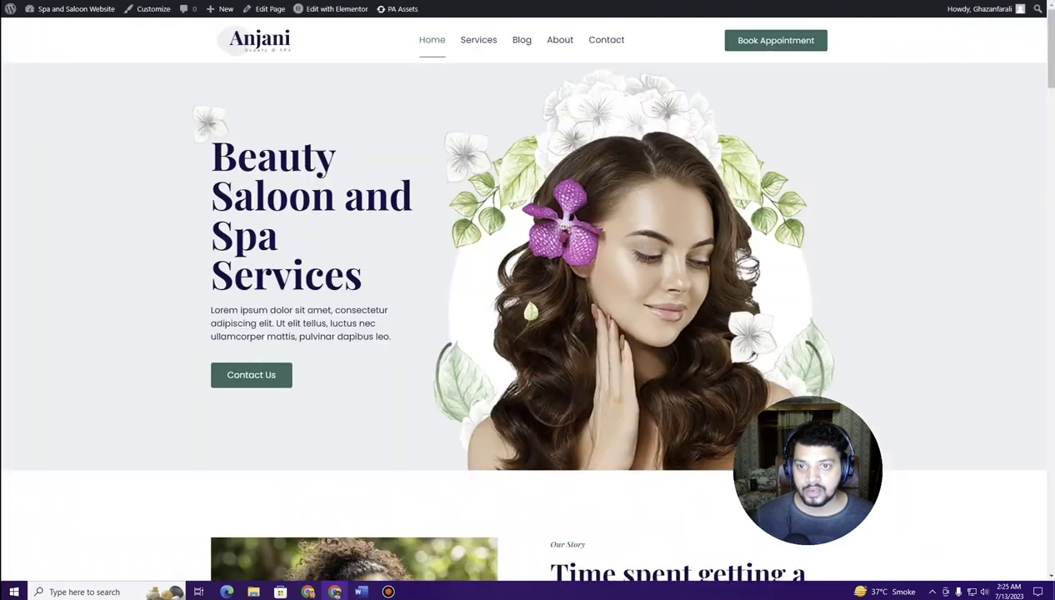
click(525, 41)
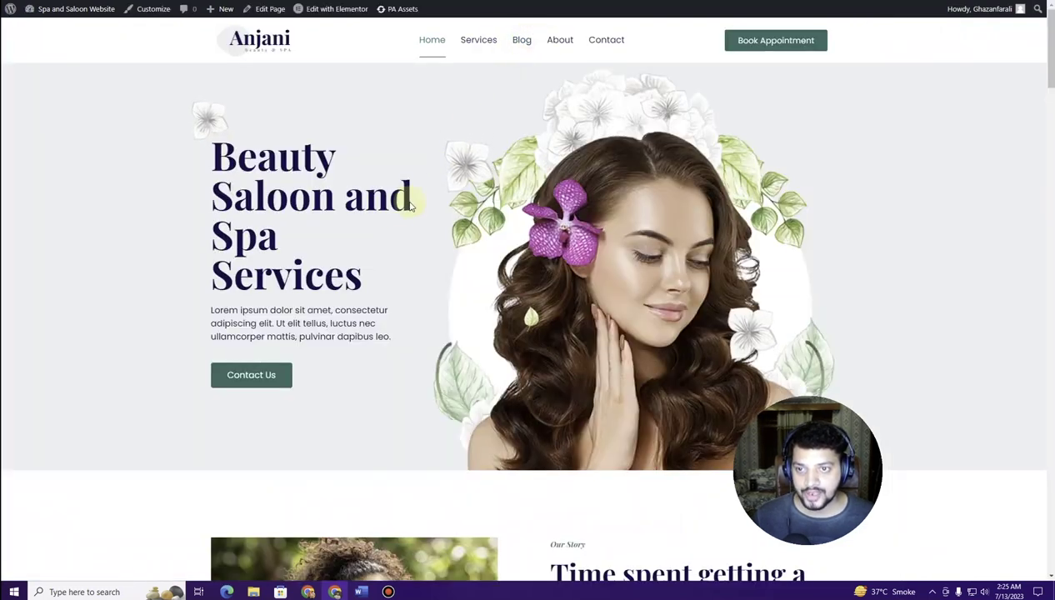
scroll(387, 217, down, 3)
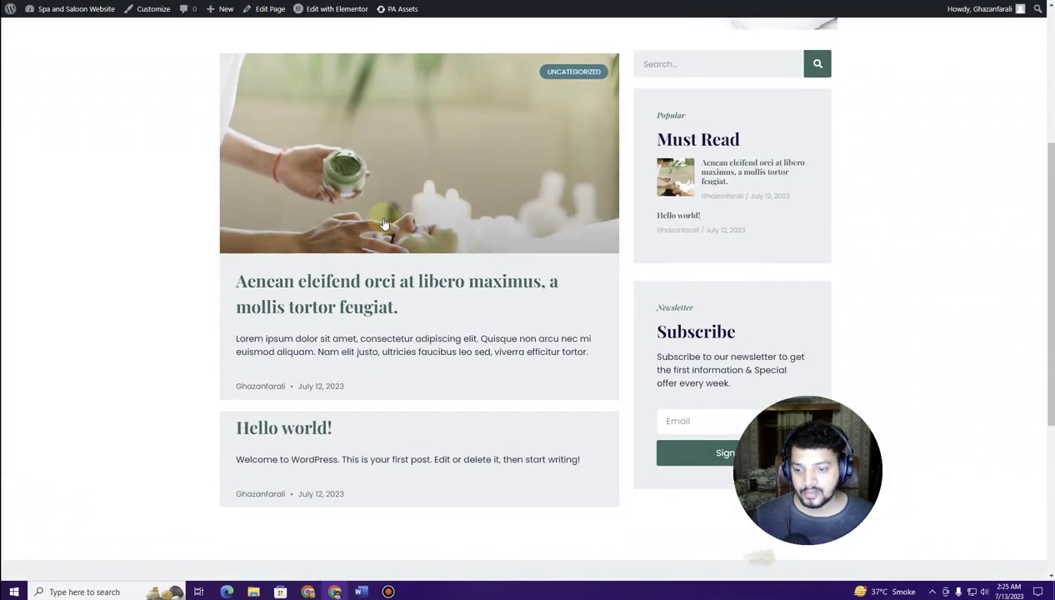
scroll(360, 224, up, 3)
scroll(365, 229, down, 4)
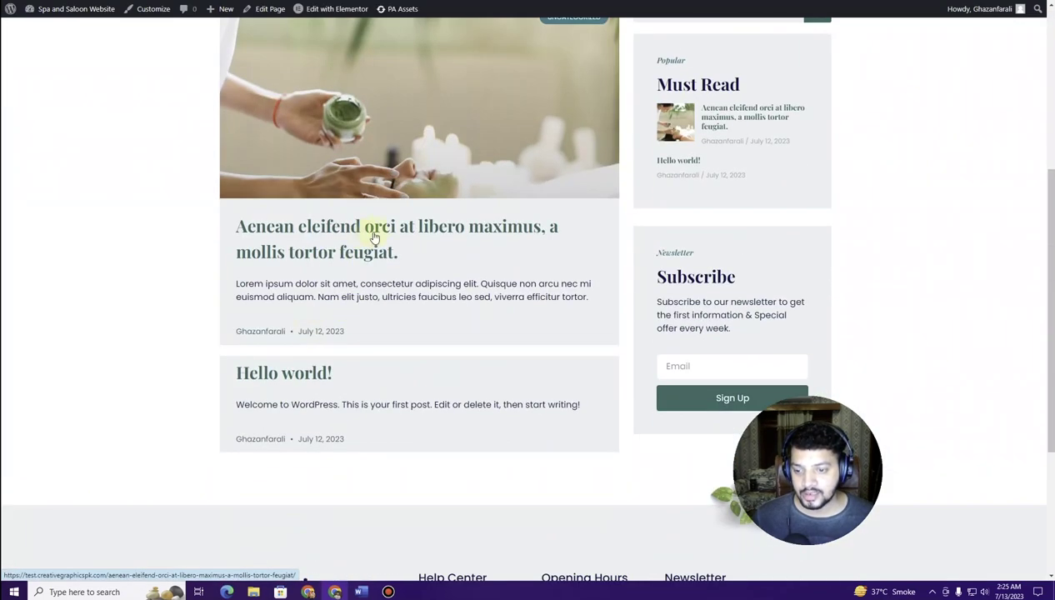
scroll(350, 200, up, 4)
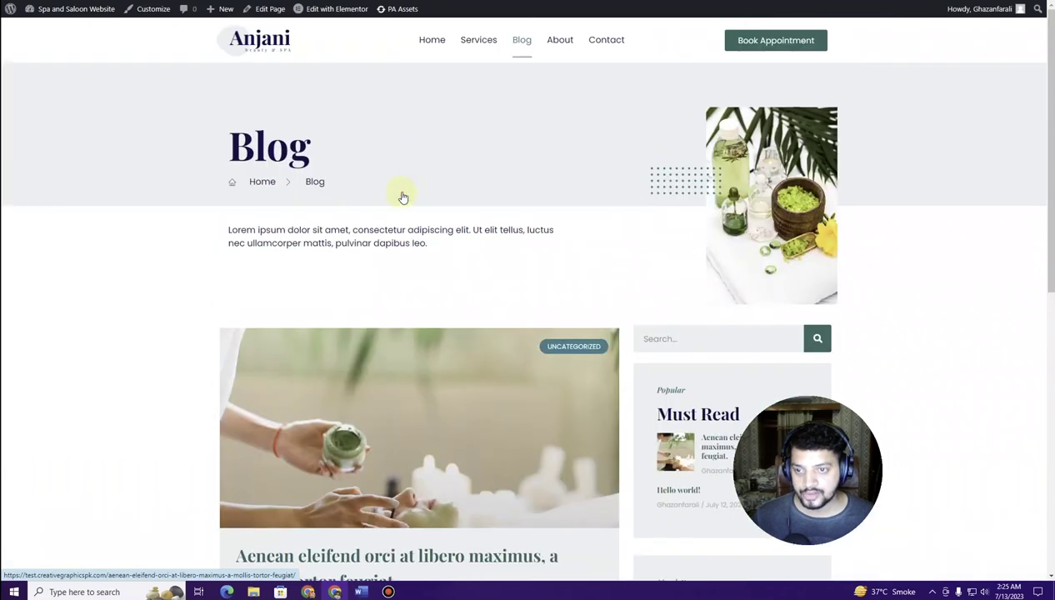
scroll(340, 197, down, 2)
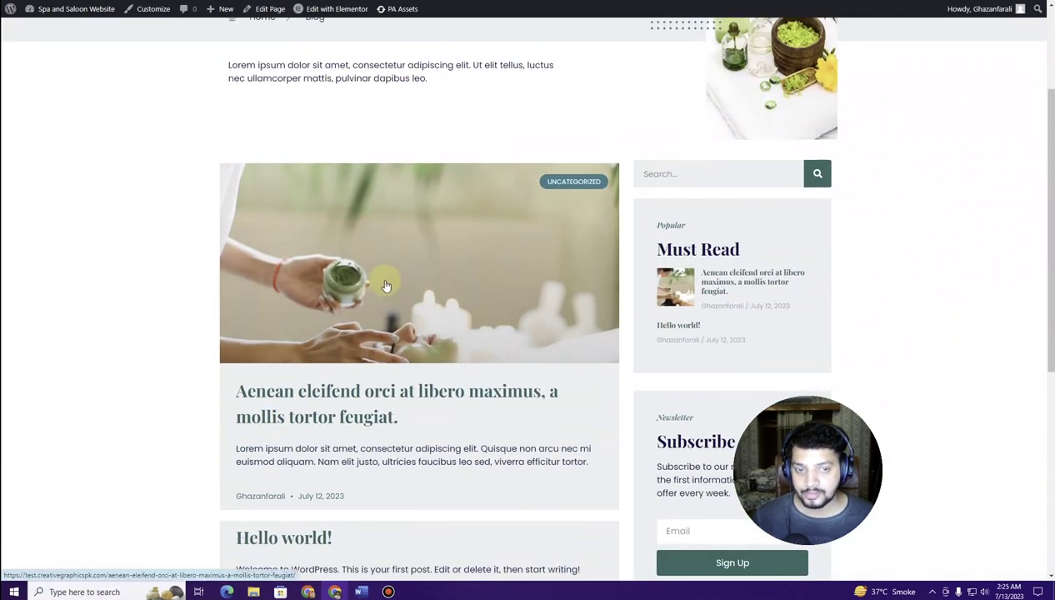
Step: Open the "Aenean eleifend orci at libero maximus, a mollis tortor feugiat." post from the Blog page and examine its single-post layout
scroll(384, 285, down, 1)
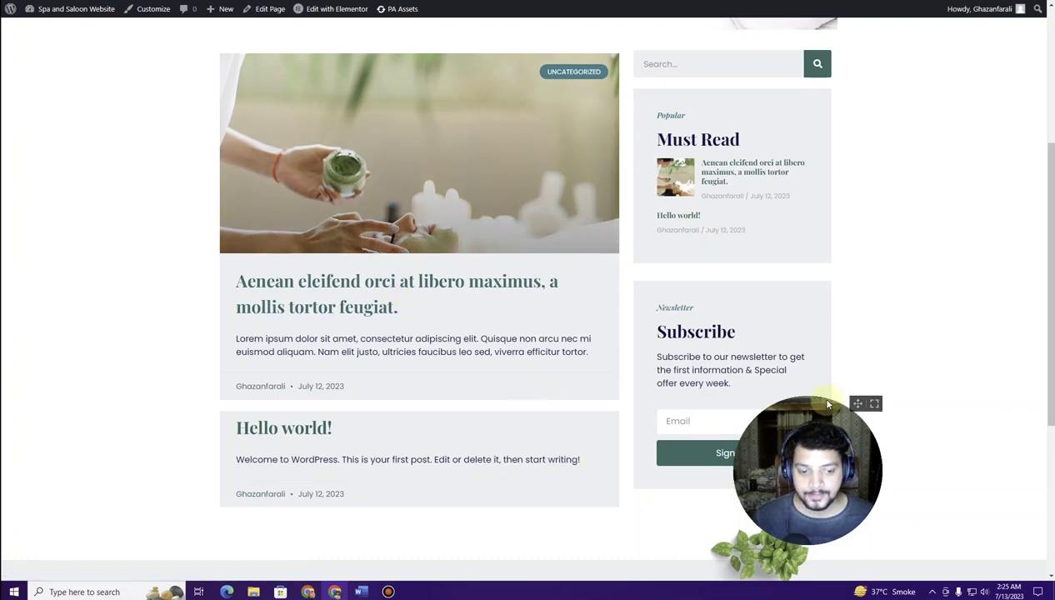
drag(862, 402, 1006, 398)
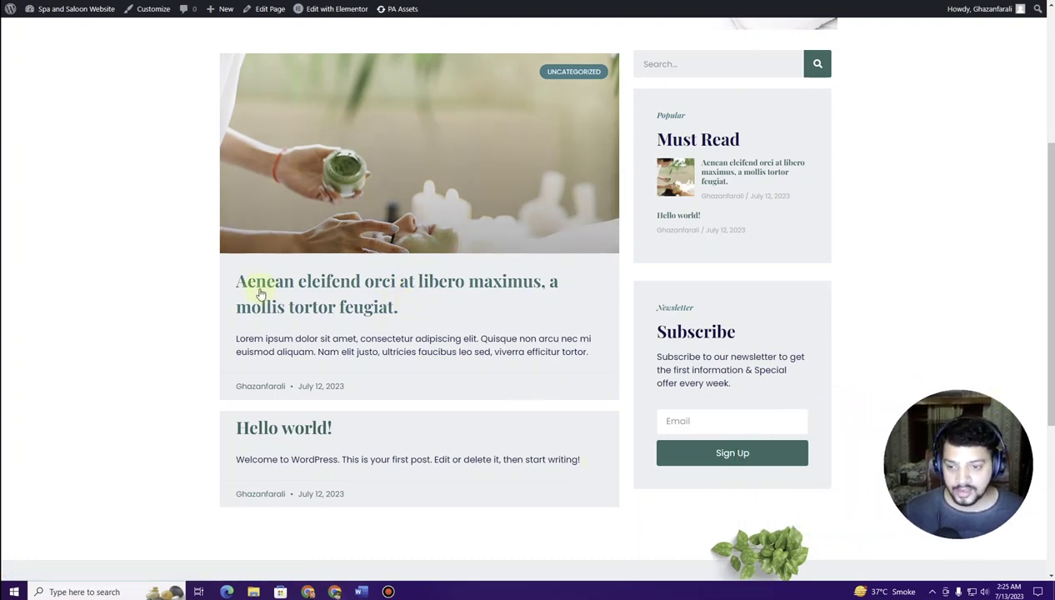
click(306, 284)
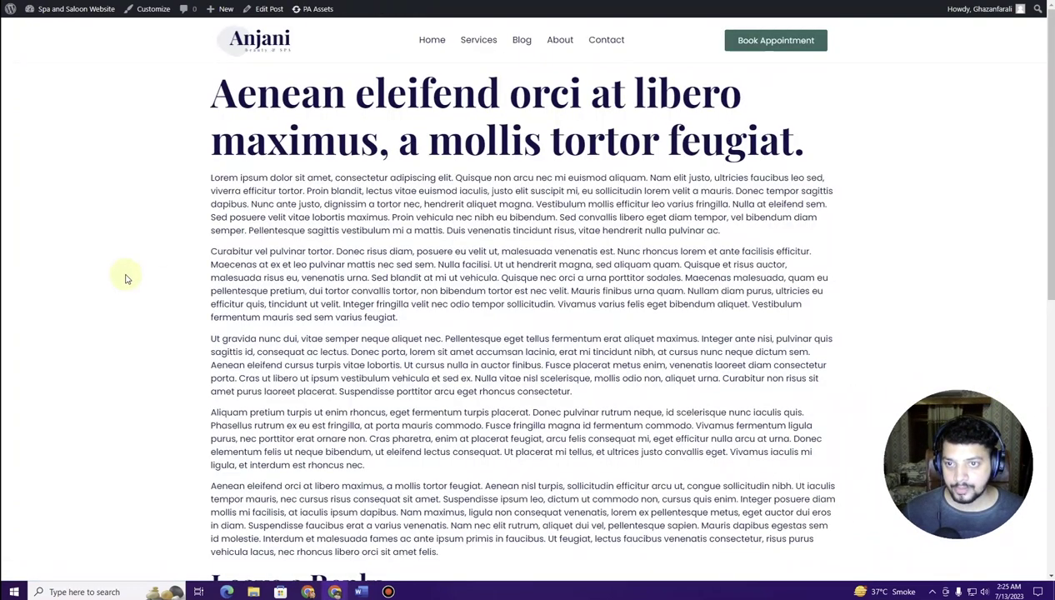
scroll(391, 216, down, 6)
scroll(372, 236, up, 6)
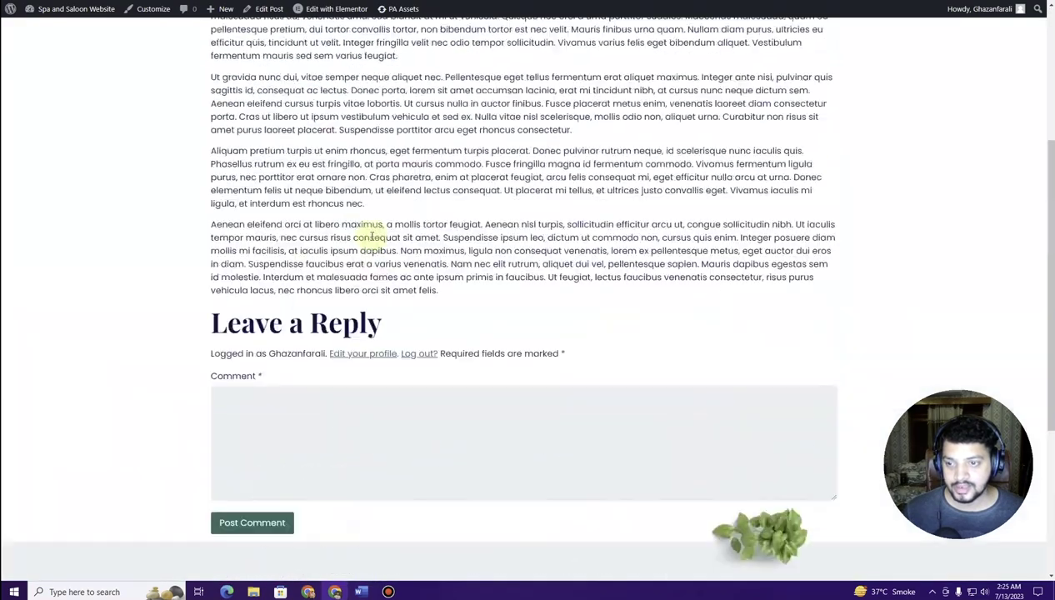
scroll(367, 236, down, 6)
scroll(367, 235, up, 6)
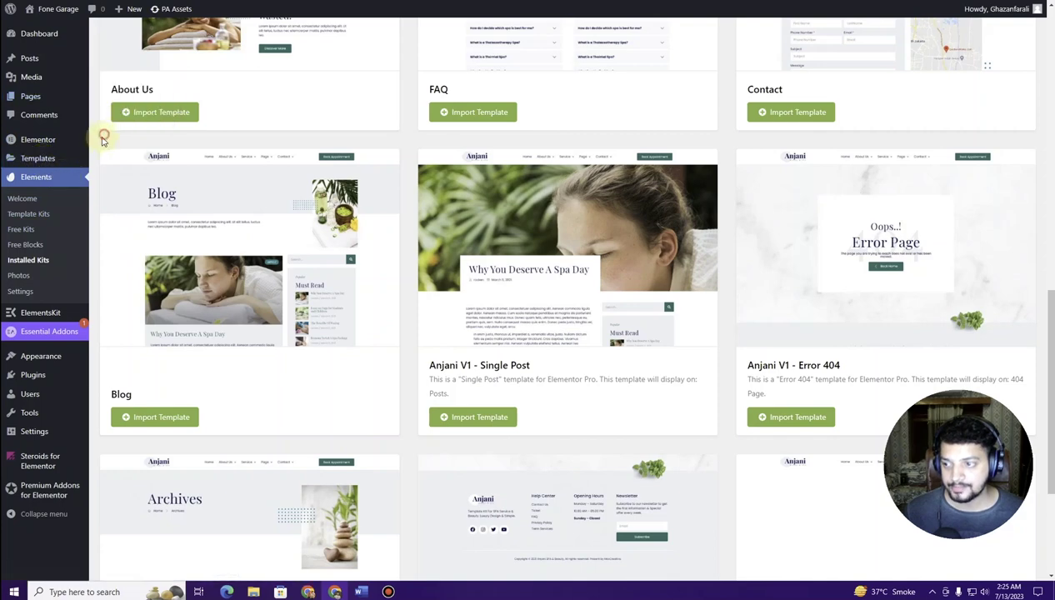
Step: Create a new Single Post template in Elementor's Theme Builder and dismiss the block library
mouse_move(40, 158)
click(125, 193)
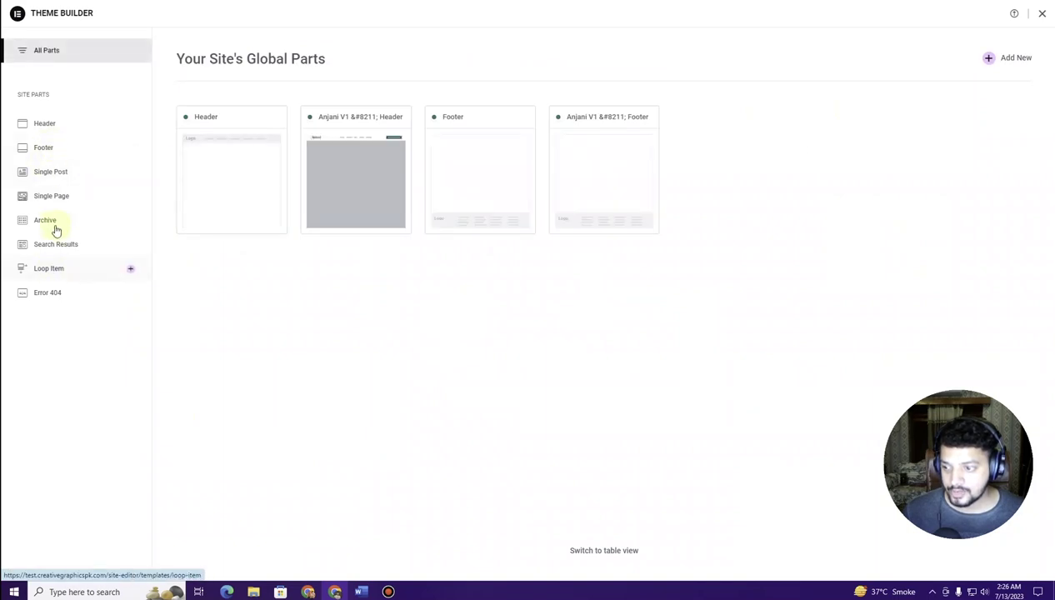
click(48, 175)
click(1025, 62)
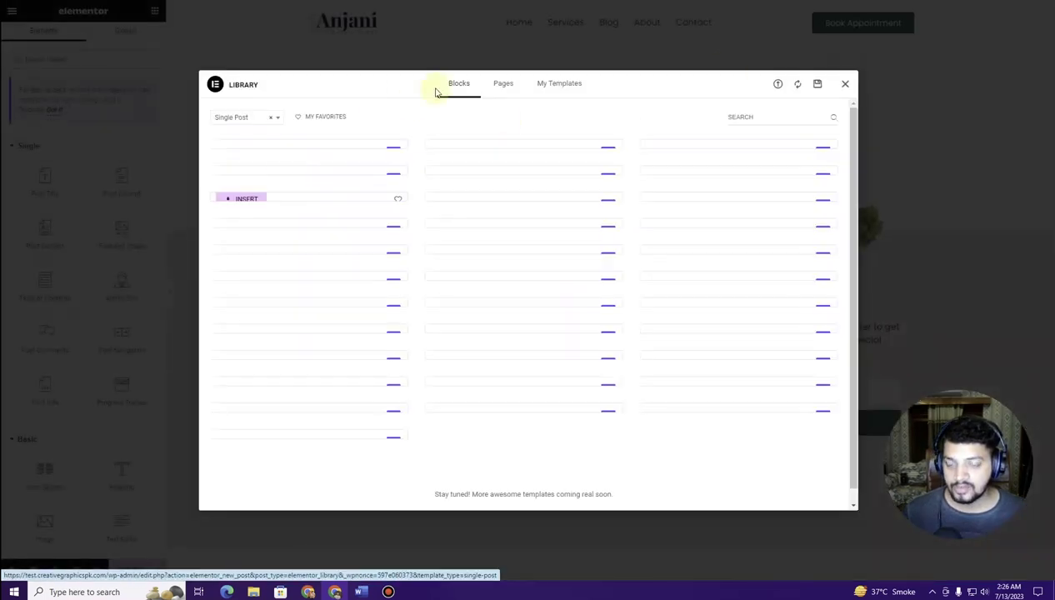
click(846, 85)
Step: Insert the "Anjani V1 - Single Post" template from the installed Anjani kit into the new template
click(648, 138)
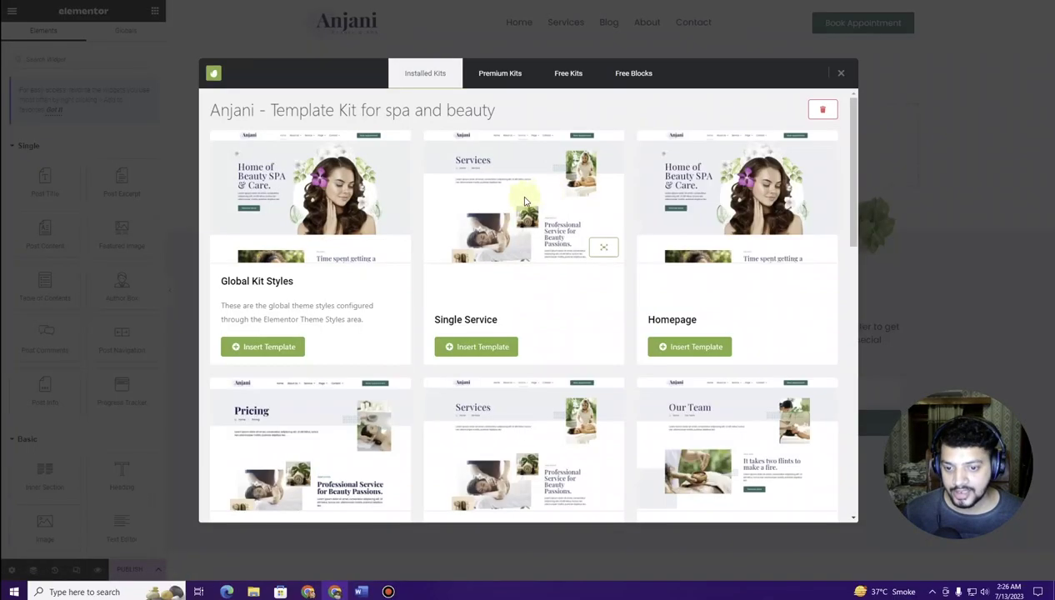
scroll(485, 224, down, 4)
scroll(485, 223, down, 5)
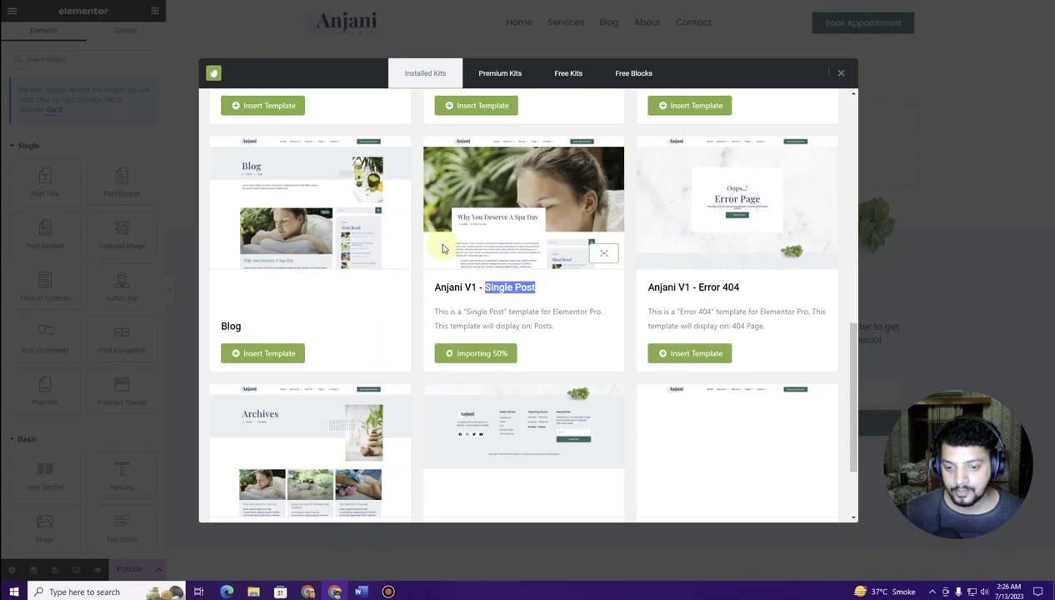
Step: Examine the inserted single-post layout, from the featured image header and sidebar to the share icons and comments area
scroll(443, 247, down, 15)
scroll(442, 253, up, 3)
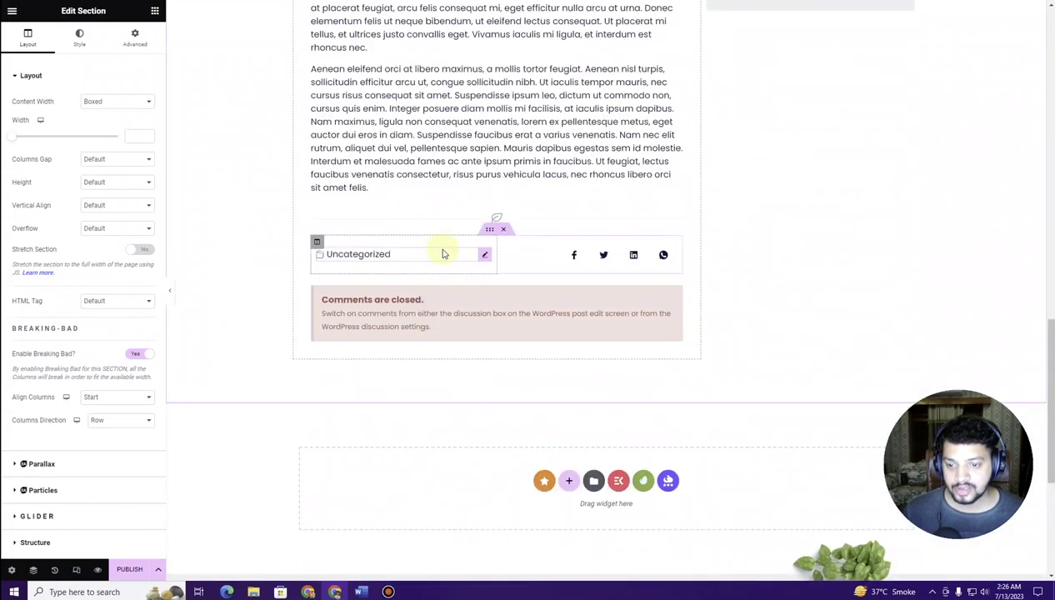
scroll(443, 253, up, 12)
scroll(443, 253, down, 4)
scroll(443, 253, down, 3)
scroll(443, 254, up, 10)
scroll(442, 253, down, 6)
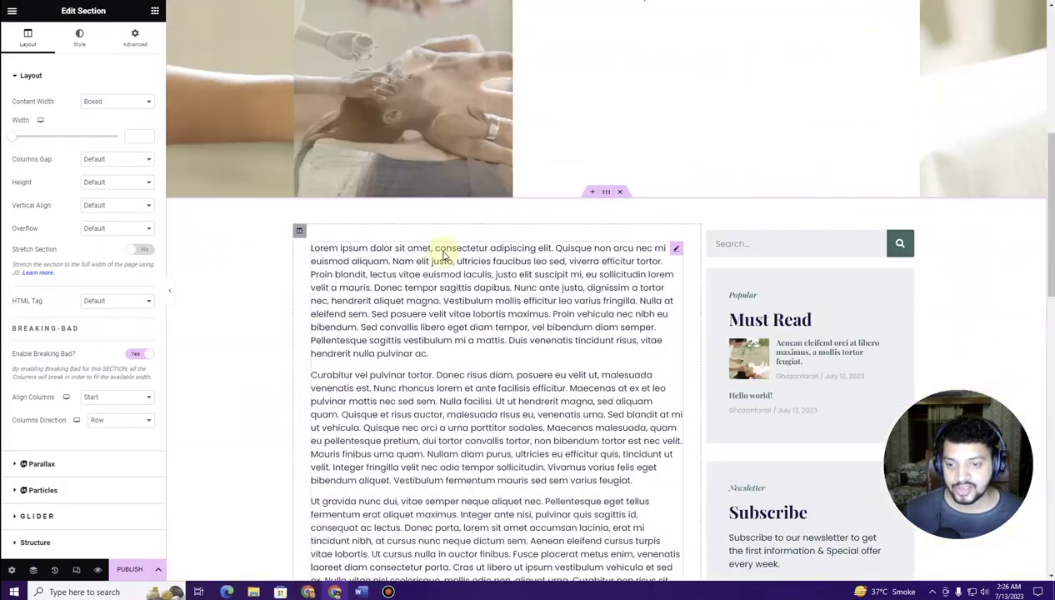
Step: Publish the single-post template with a display condition that includes all Posts
click(130, 570)
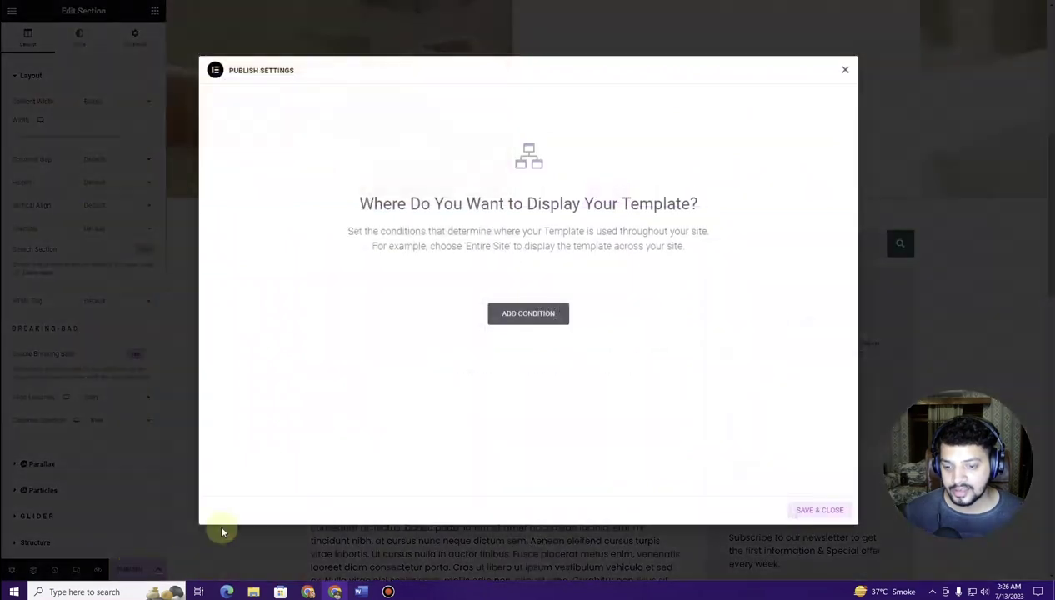
click(557, 317)
click(515, 292)
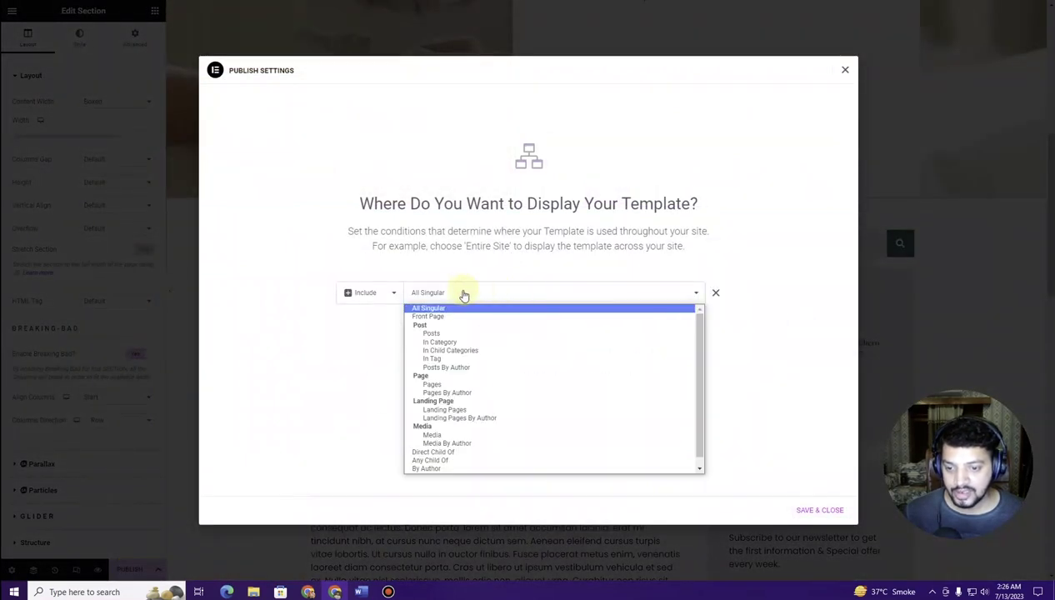
click(466, 333)
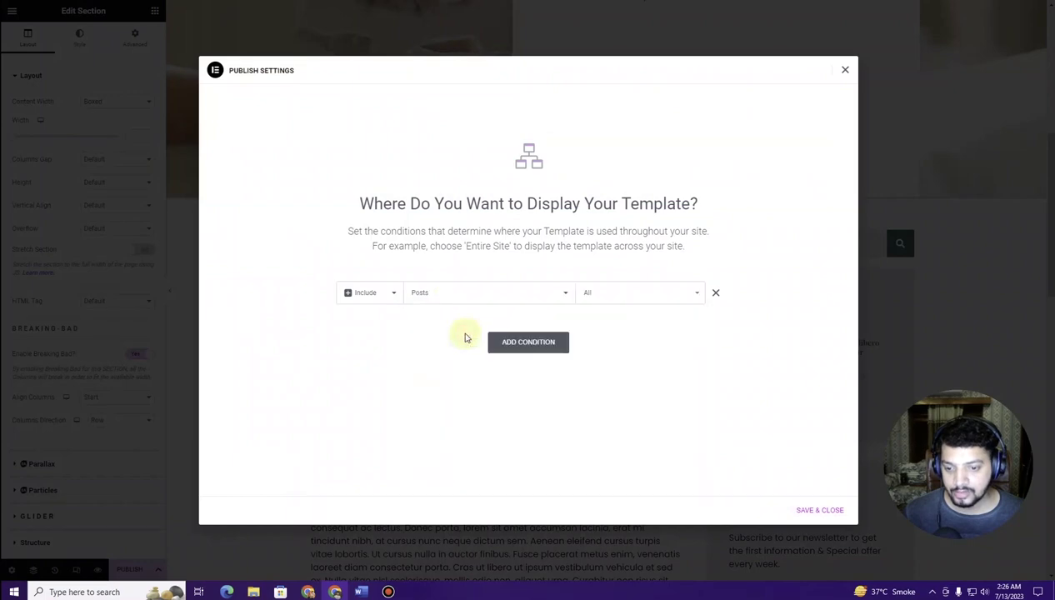
click(818, 509)
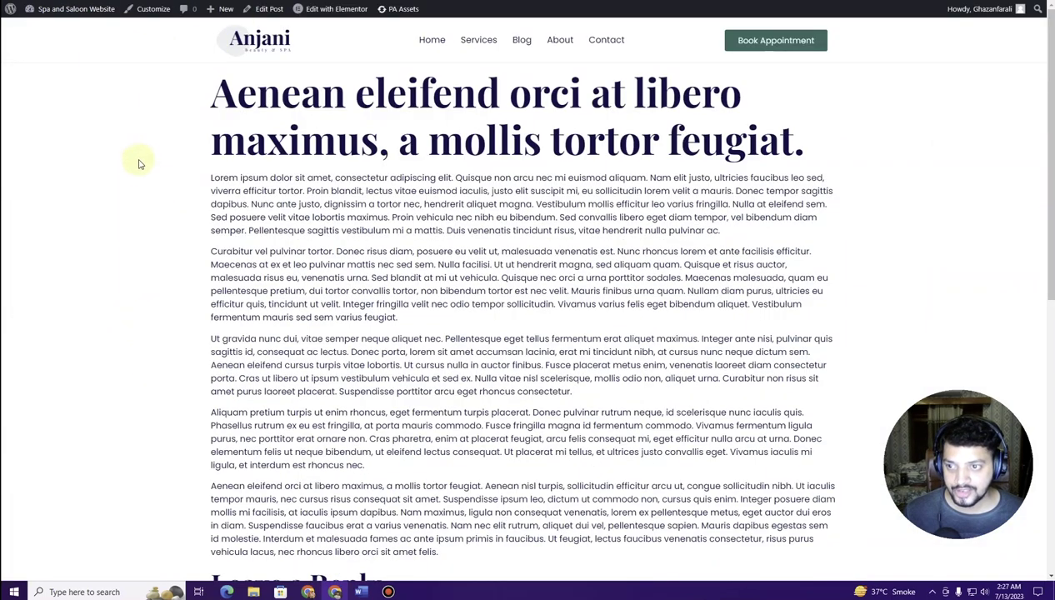
Step: Reload the live post and examine its header, sidebar boxes, share icons and comment form with the new template applied
key(F5)
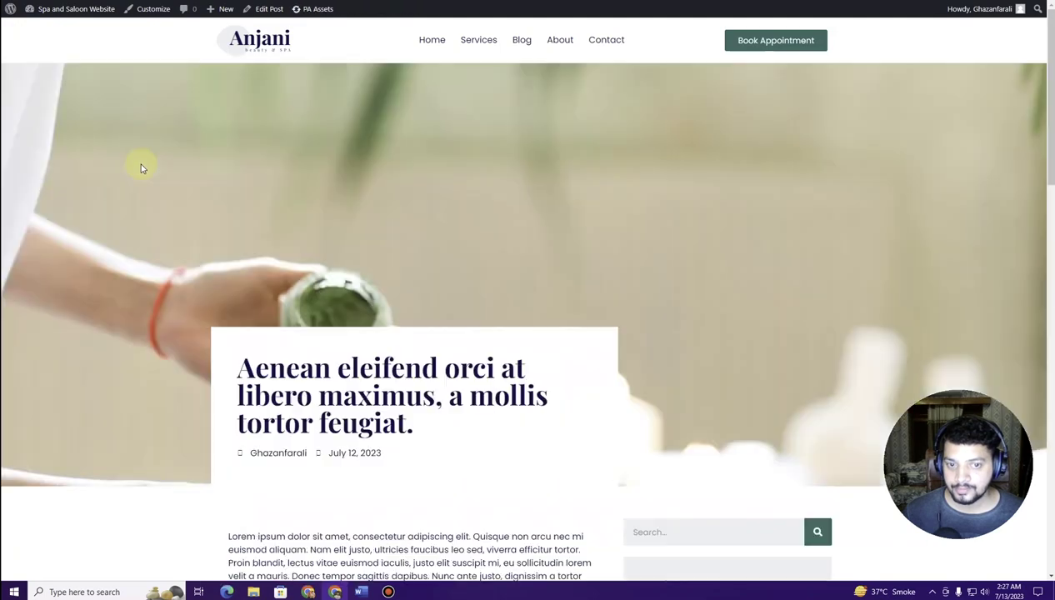
scroll(141, 168, down, 20)
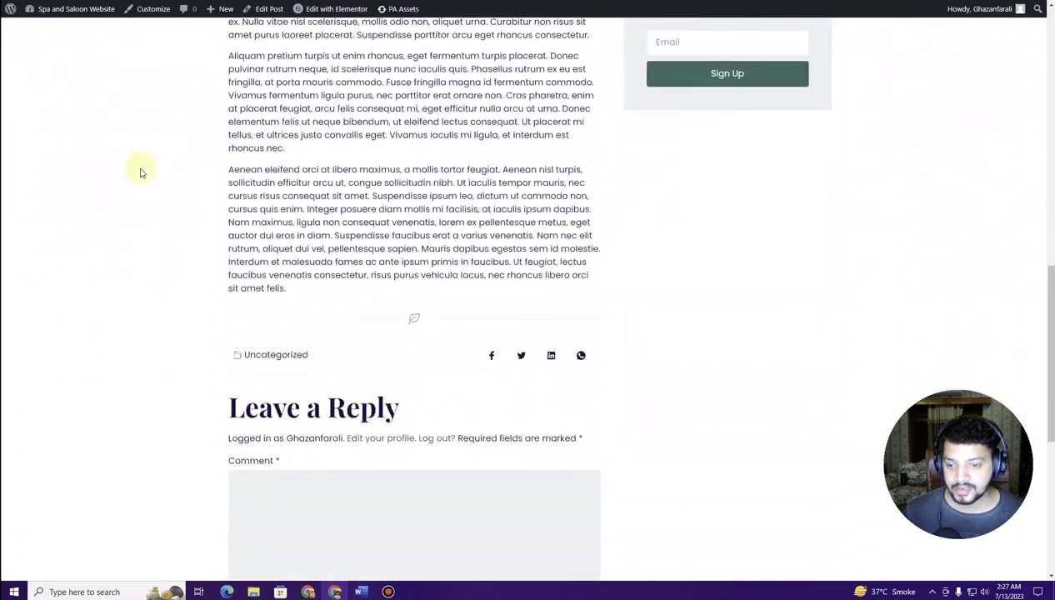
scroll(141, 170, up, 20)
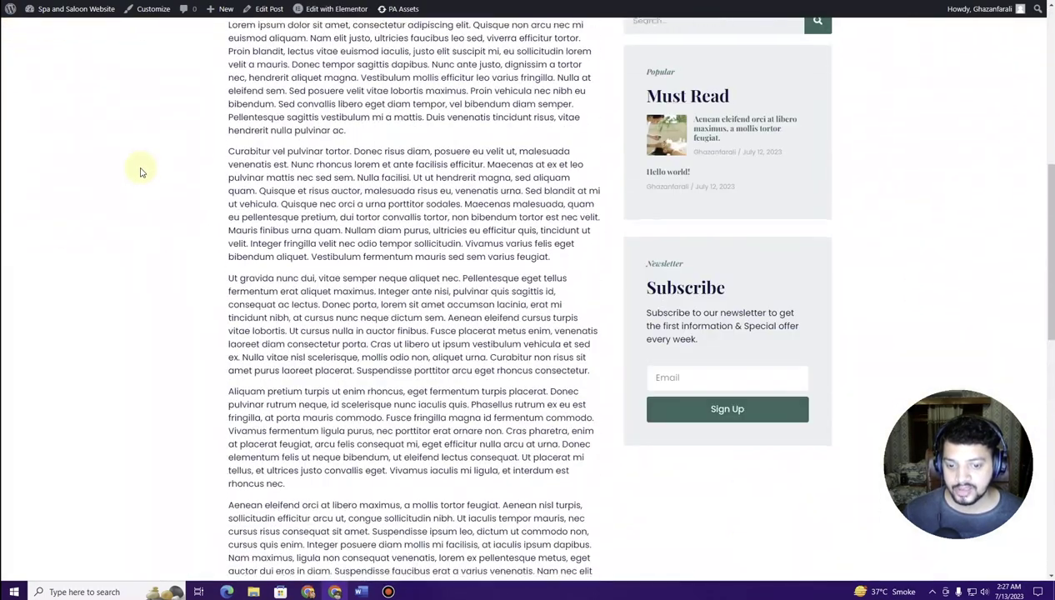
scroll(141, 172, up, 3)
scroll(141, 172, down, 6)
scroll(140, 171, up, 6)
scroll(141, 171, down, 5)
scroll(142, 169, up, 5)
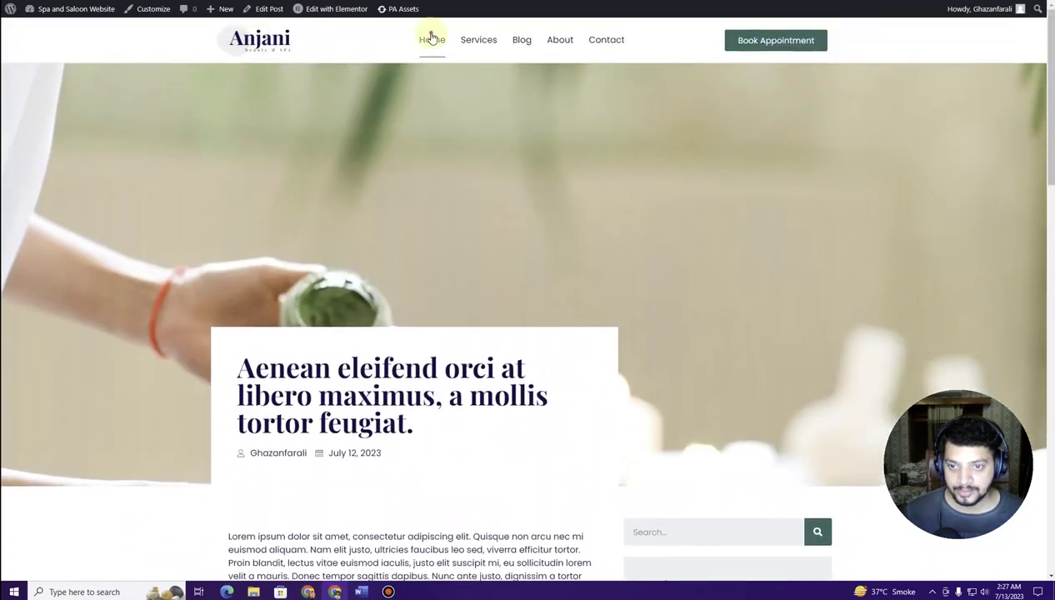
Step: Open the live Home page and examine the hero section, its Contact Us button and the sections below
click(432, 39)
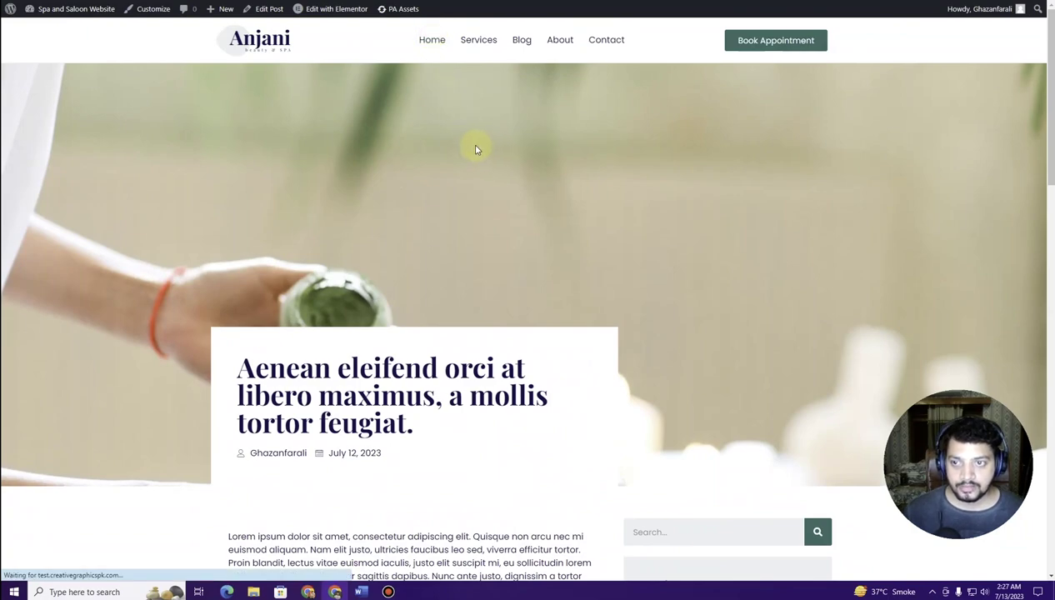
scroll(393, 170, down, 5)
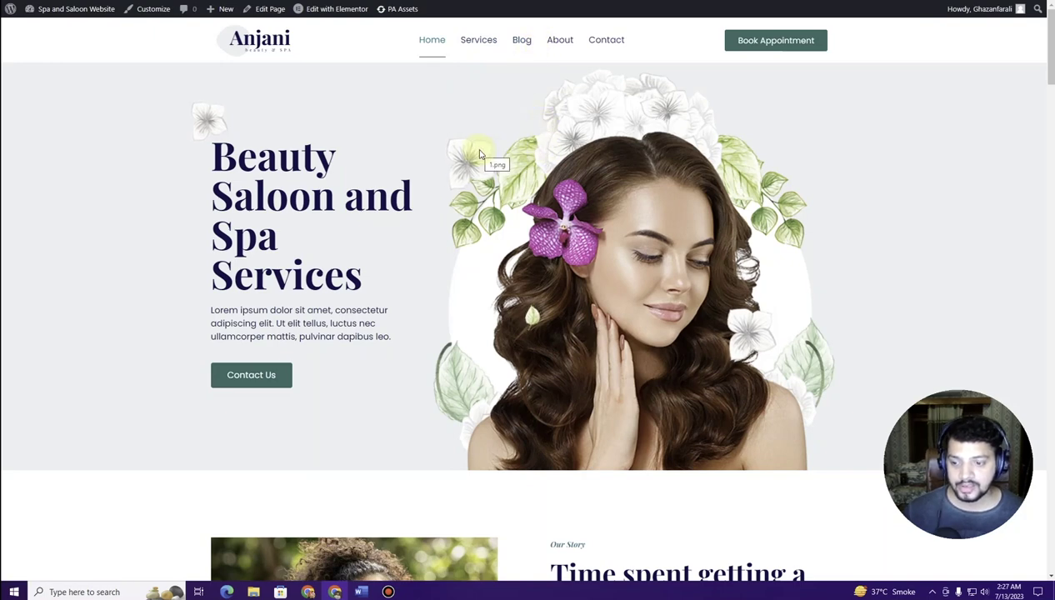
scroll(480, 154, down, 4)
scroll(275, 237, up, 3)
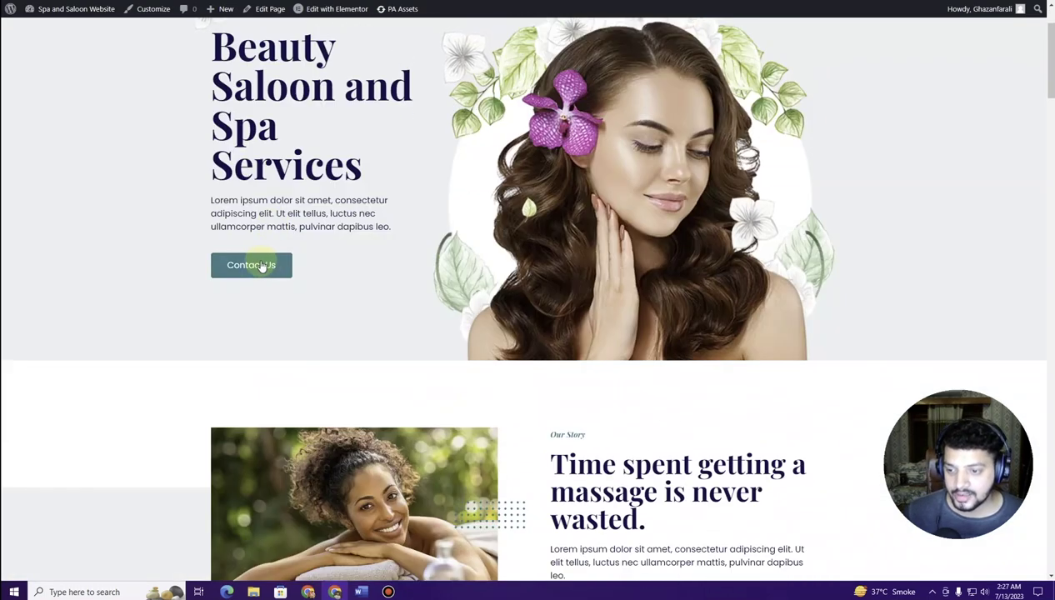
scroll(730, 252, down, 7)
scroll(548, 225, down, 3)
scroll(471, 219, up, 12)
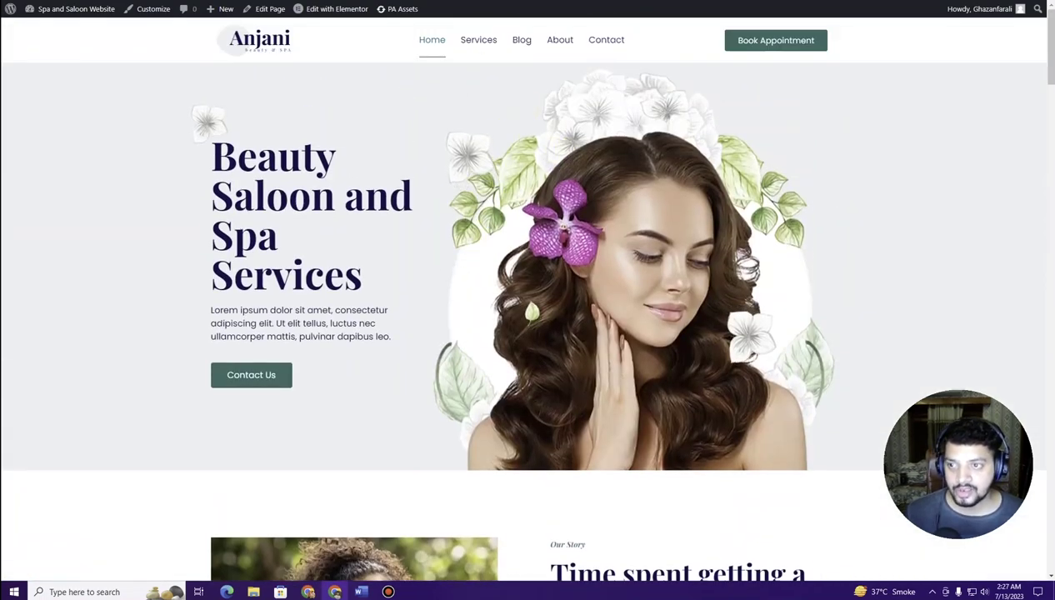
scroll(372, 175, down, 1)
scroll(391, 100, up, 1)
Step: Open the Home page in Elementor and link the hero section's Contact Us button to the Contact page
mouse_move(329, 15)
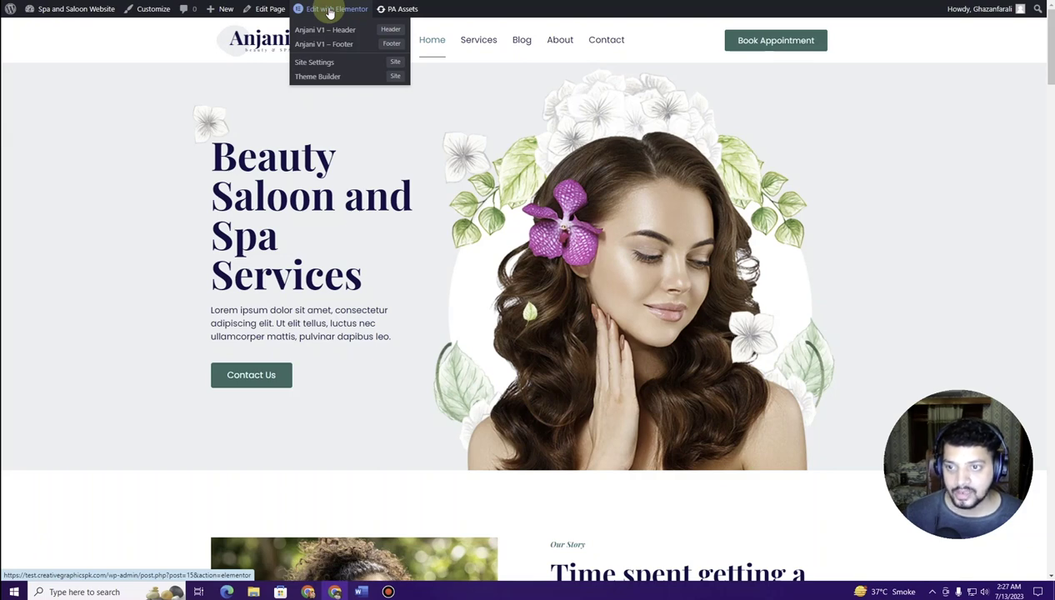
click(330, 10)
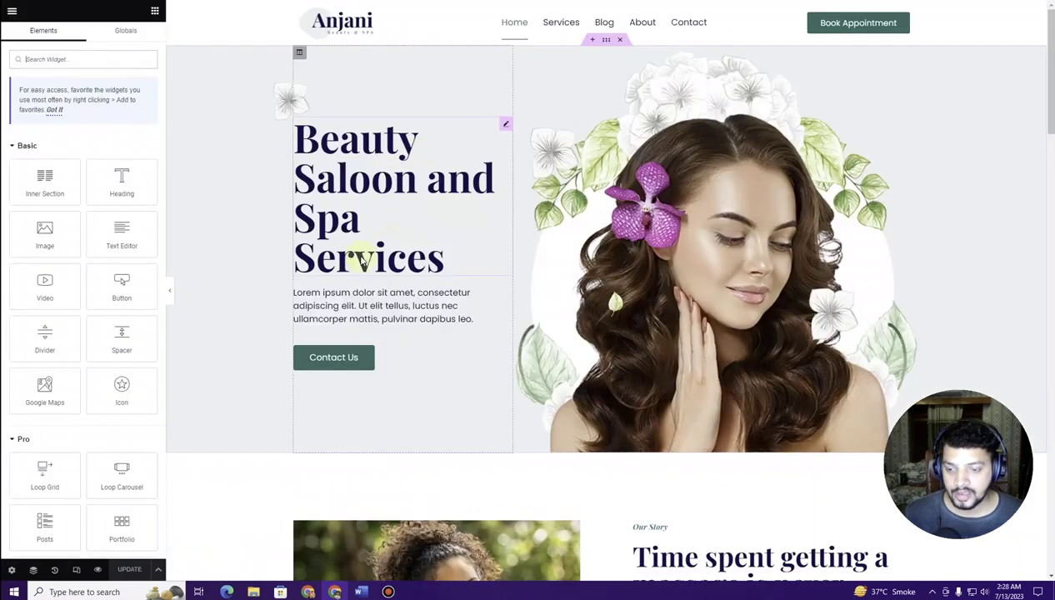
scroll(386, 239, down, 2)
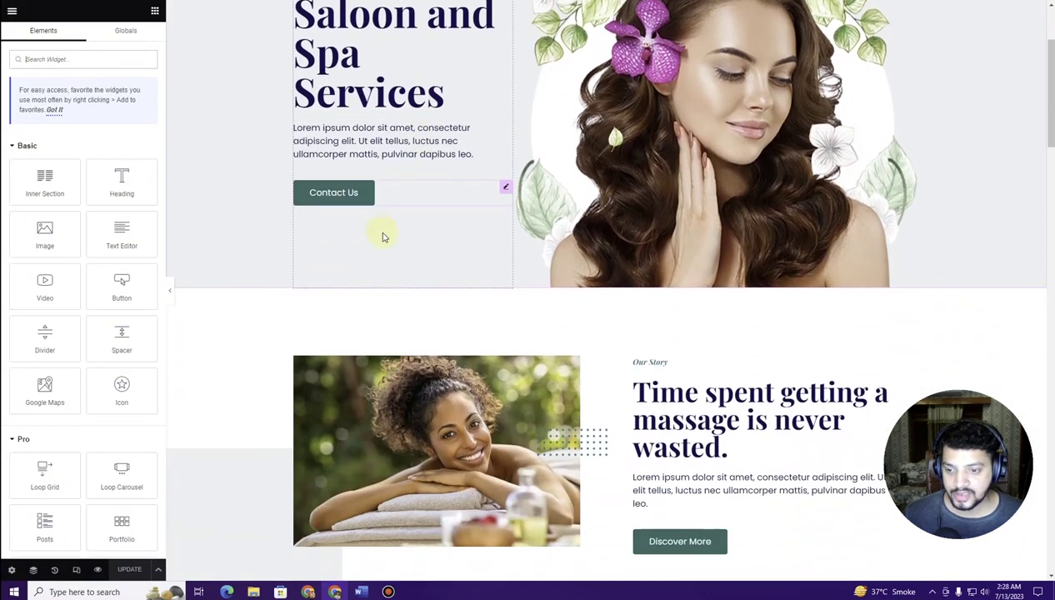
click(377, 194)
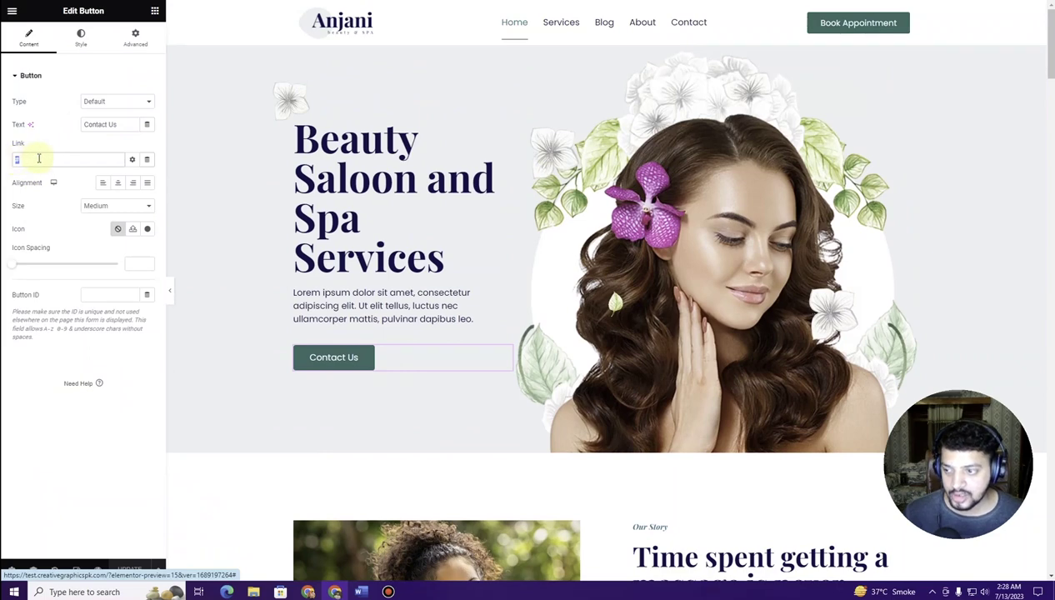
drag(28, 159, 10, 161)
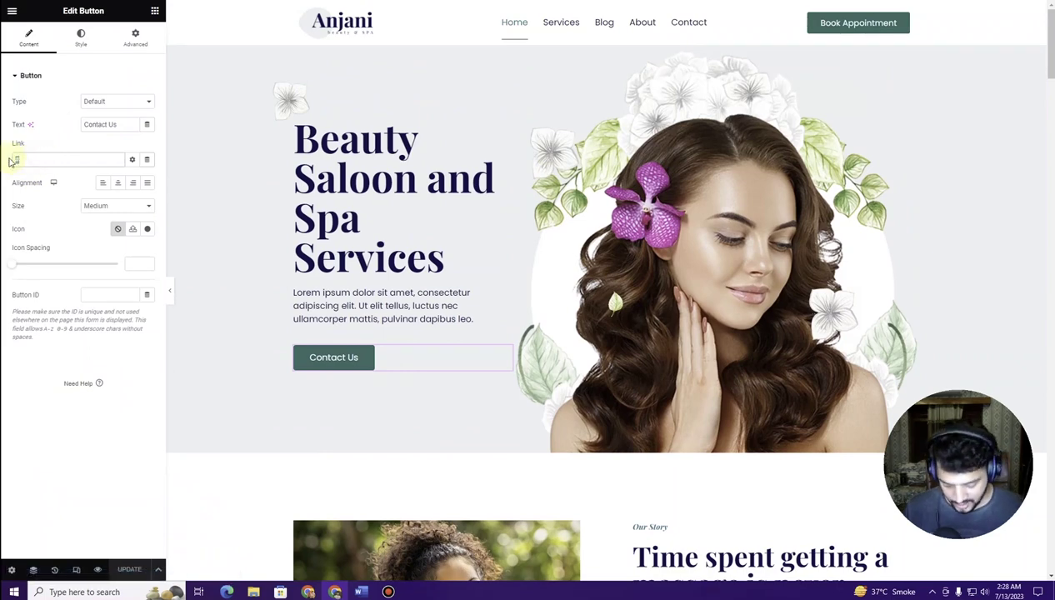
text(contact)
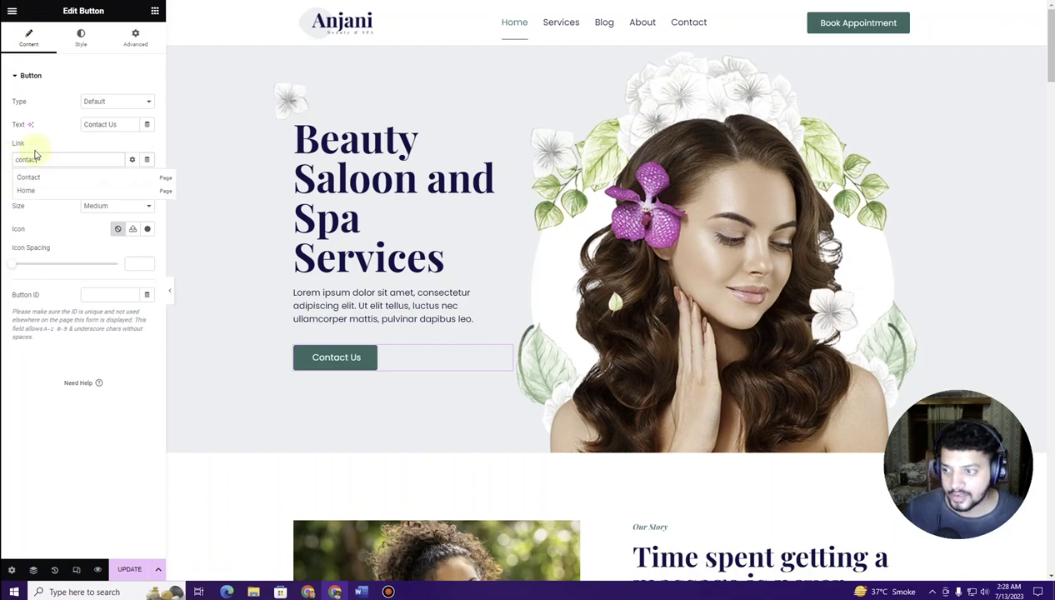
click(33, 177)
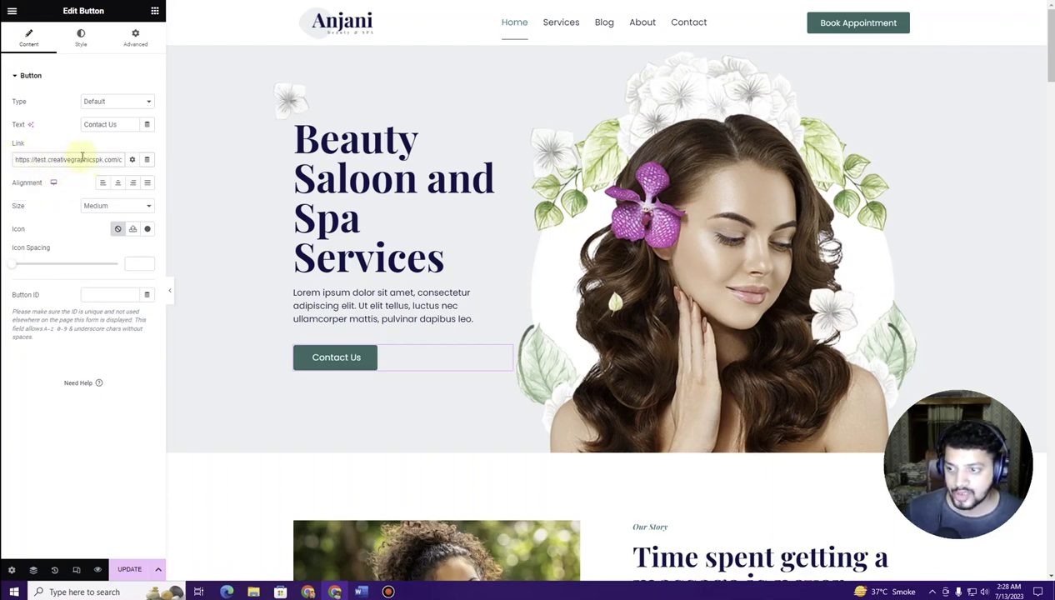
Step: Link the Discover More button in the Our Story section to the About page
scroll(761, 215, down, 5)
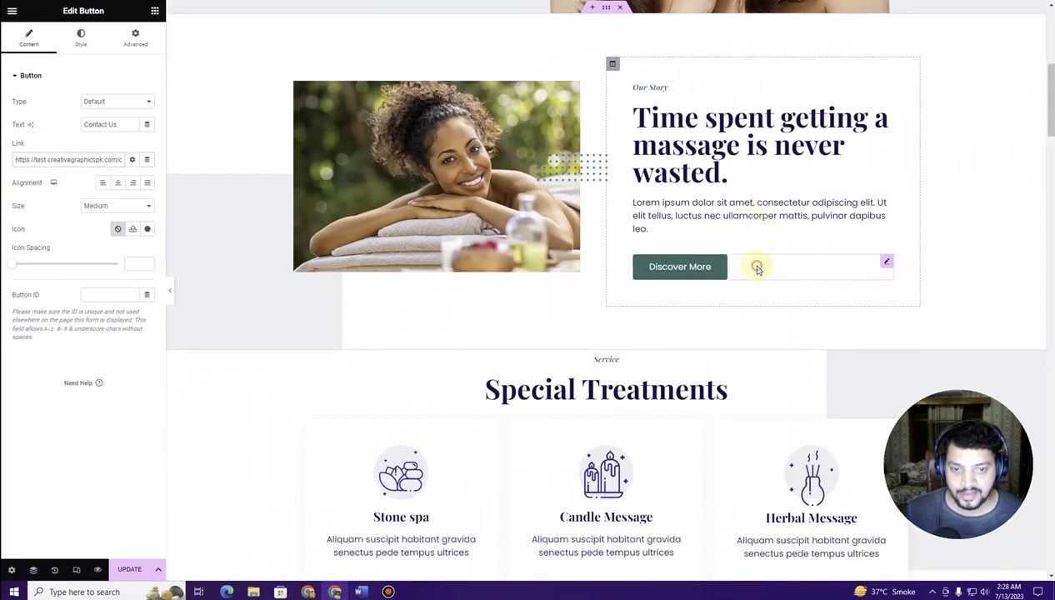
click(707, 267)
click(30, 158)
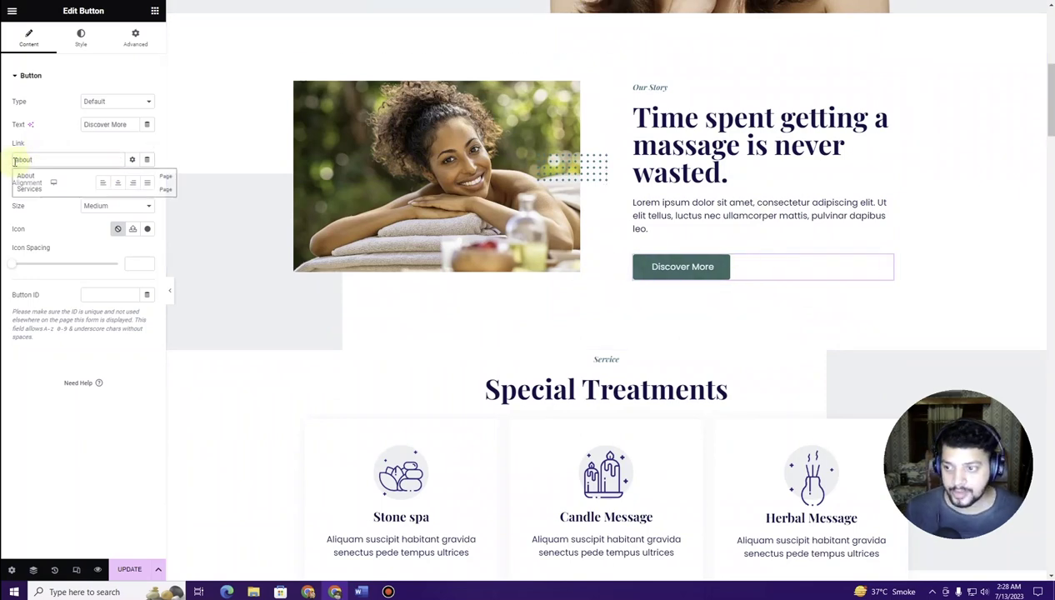
click(41, 180)
Step: Try enabling a Learn more button on the Stone spa icon box in the Special Treatments section
scroll(676, 189, down, 4)
scroll(676, 188, down, 5)
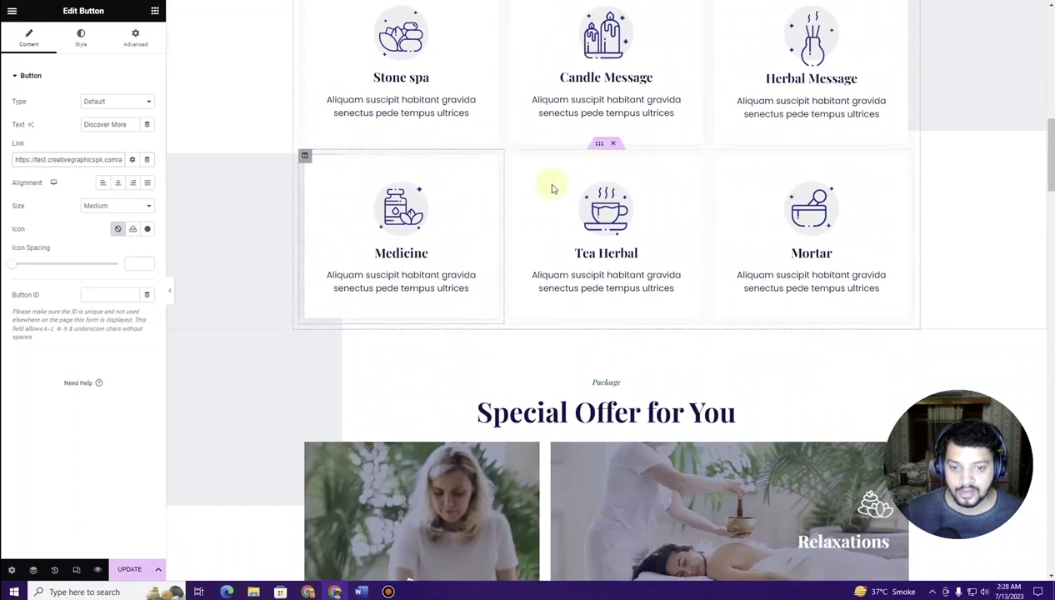
scroll(600, 200, up, 5)
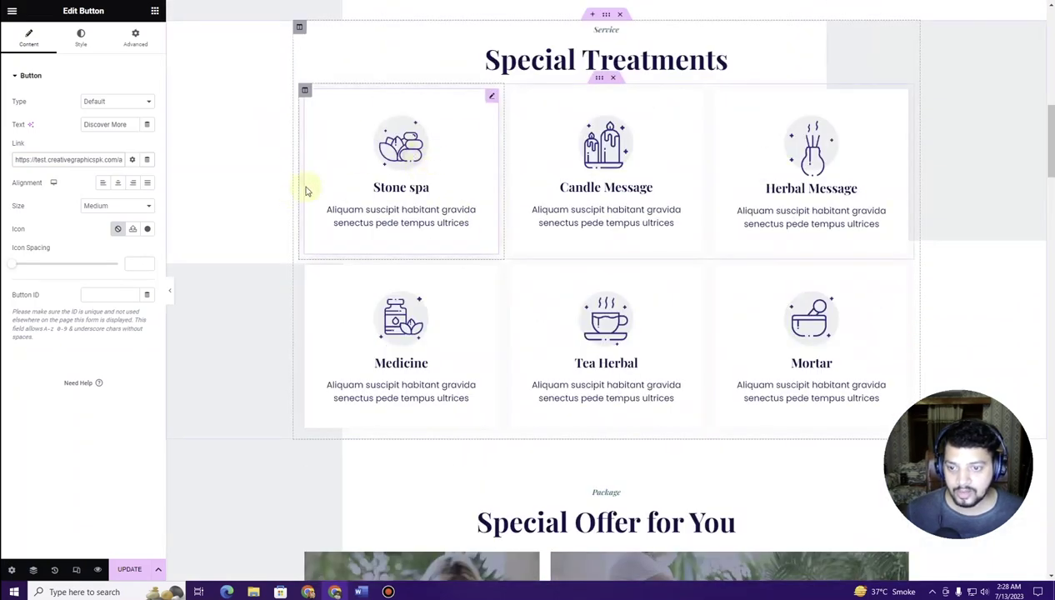
click(478, 137)
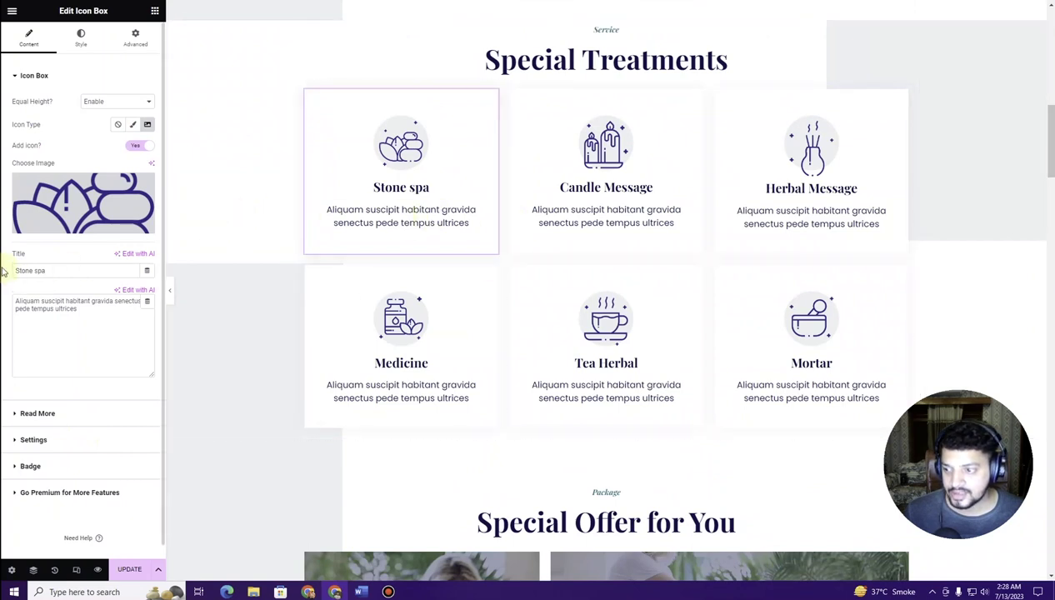
scroll(5, 273, down, 1)
click(33, 426)
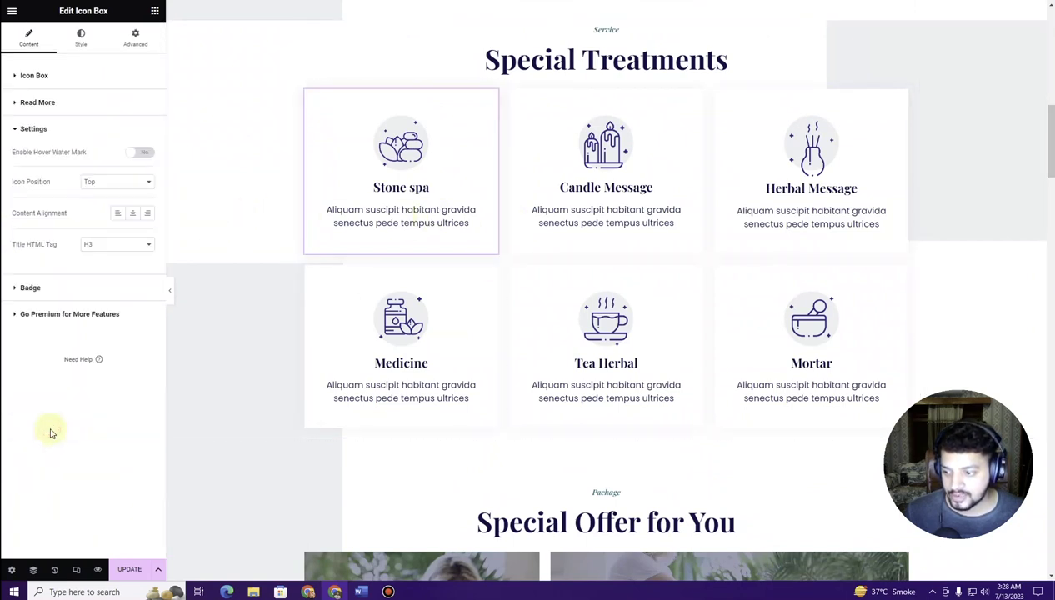
click(48, 103)
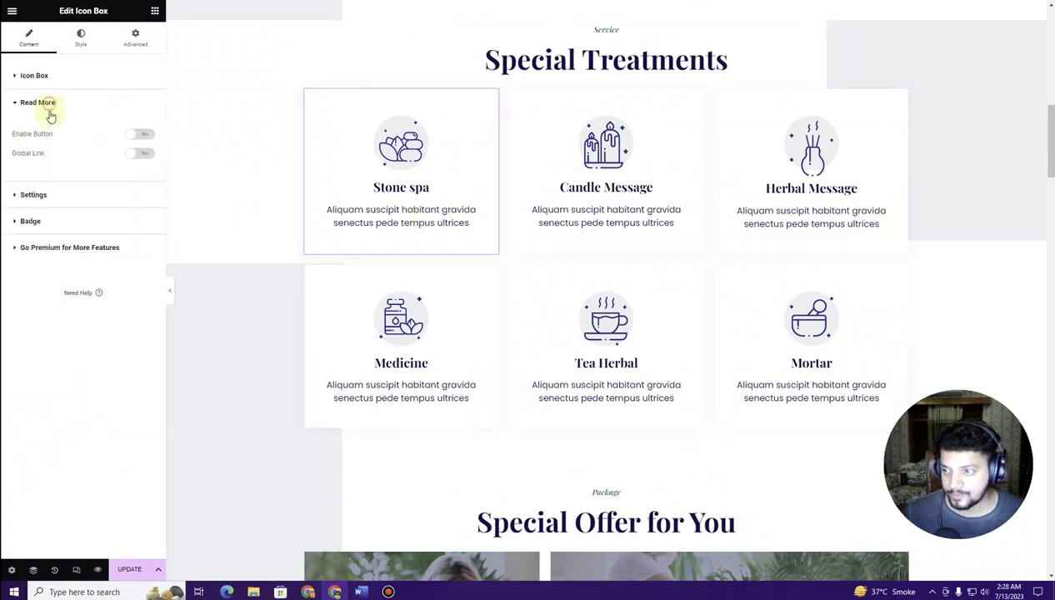
click(141, 135)
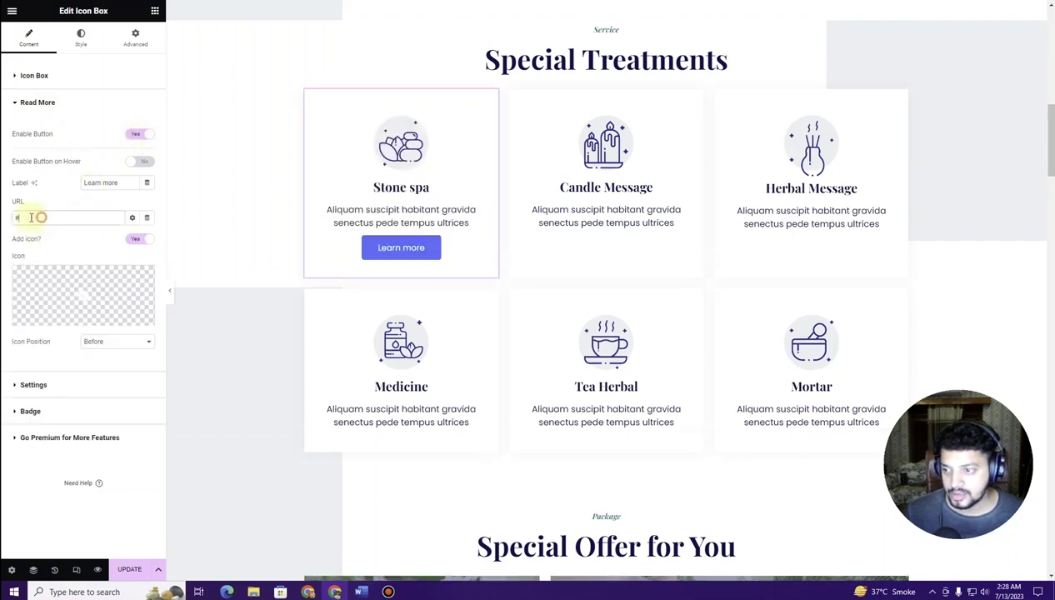
click(134, 136)
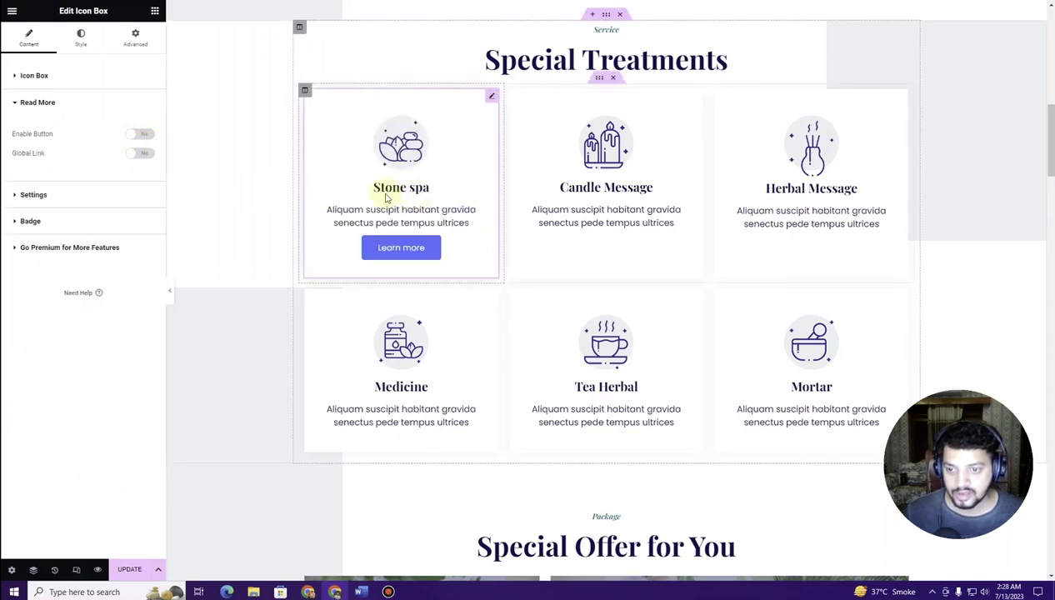
Step: Link the Learn More button on the back of the Body Treatments flip box to the Services page
scroll(553, 244, down, 7)
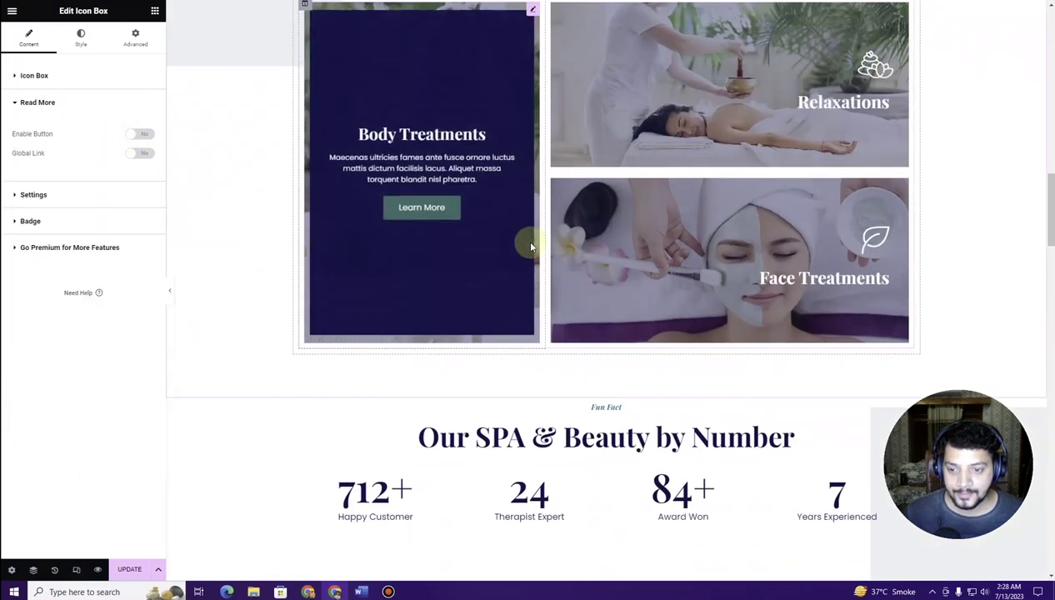
click(532, 11)
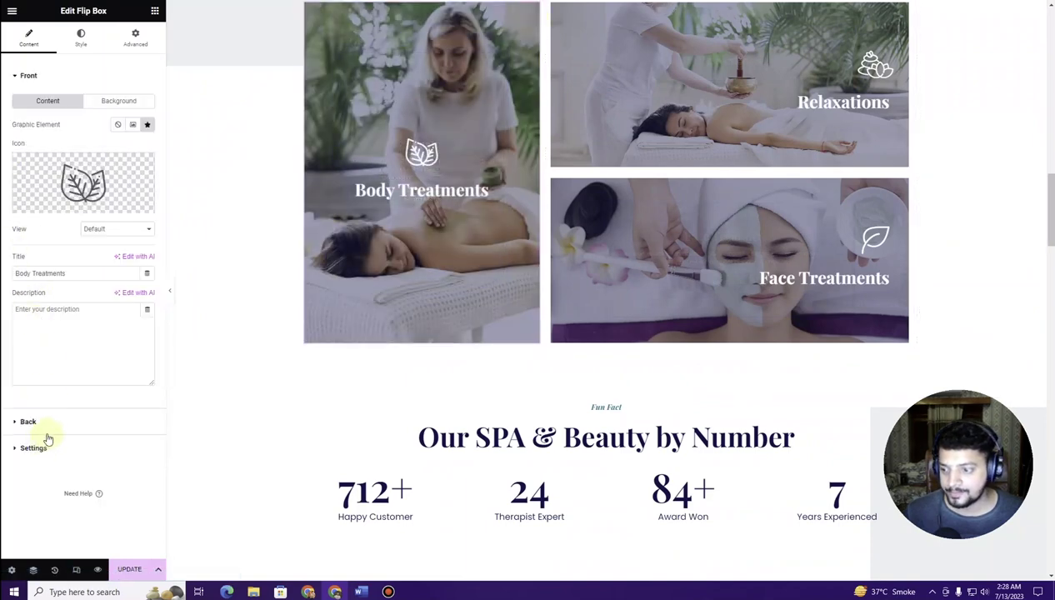
click(58, 425)
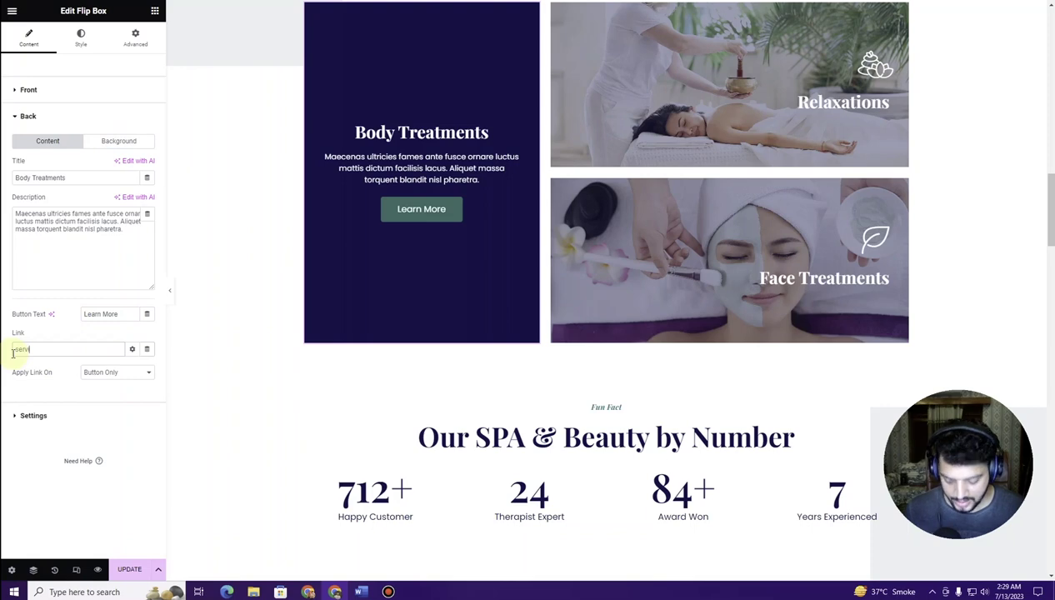
click(30, 368)
Step: Link the Learn More button on the back of the Relaxations flip box to the Services page
mouse_move(830, 33)
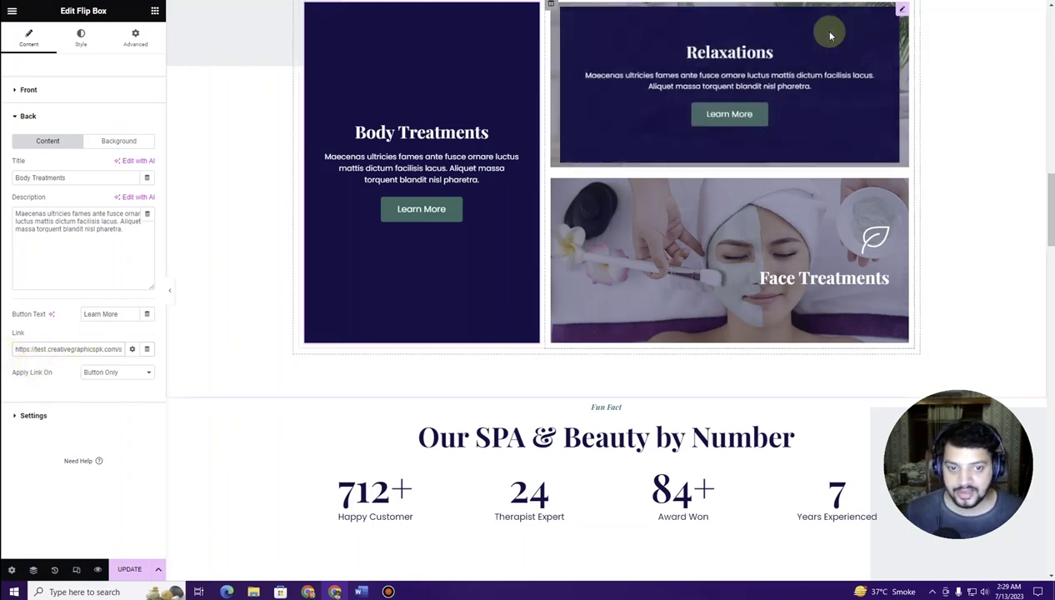
click(889, 38)
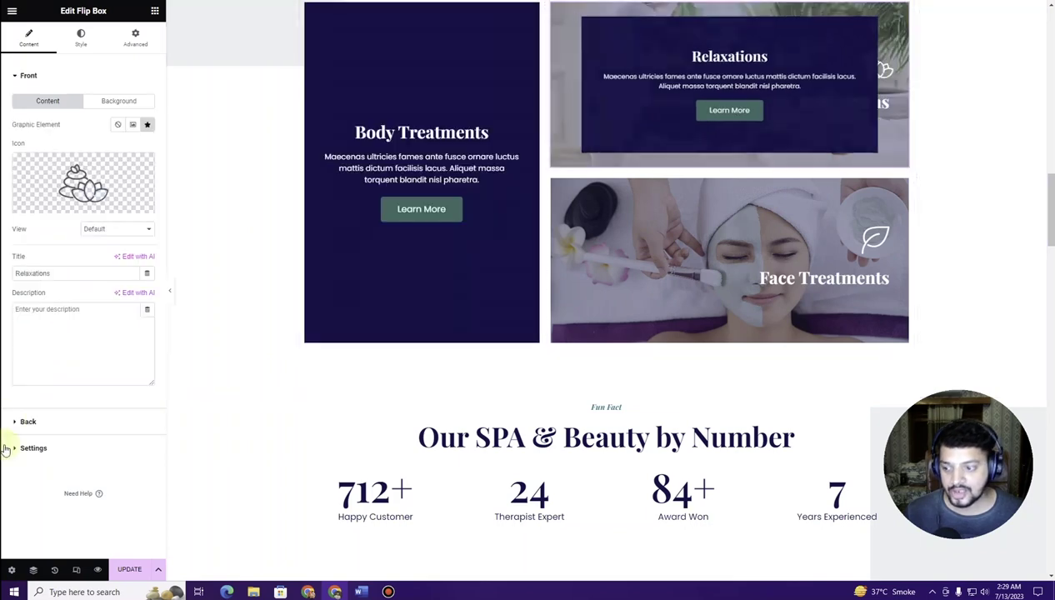
click(36, 423)
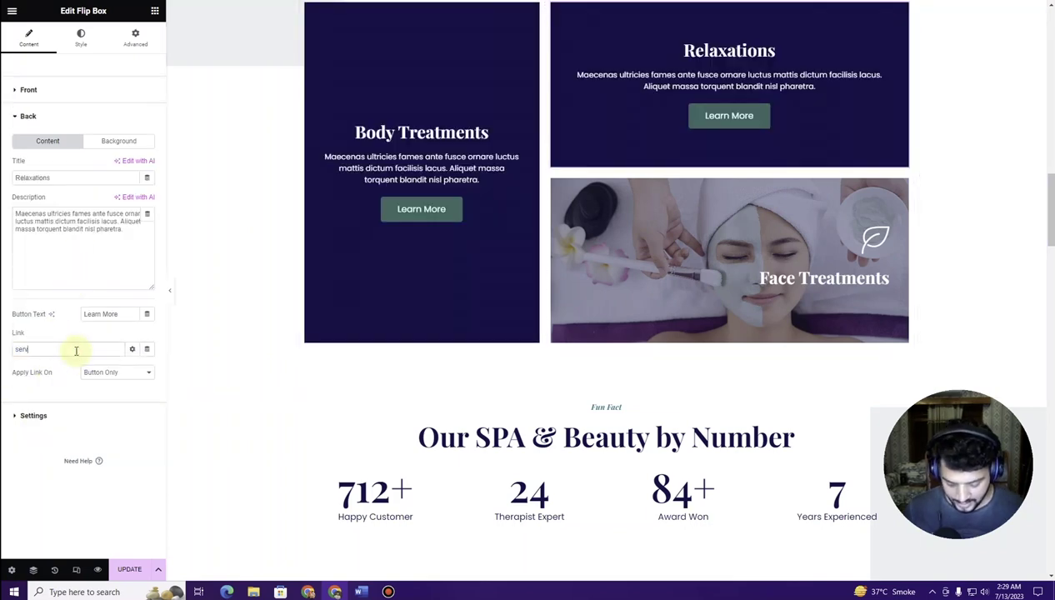
click(72, 368)
Step: Link the Claim Promo button in the discount promo section to the About page
scroll(579, 256, down, 10)
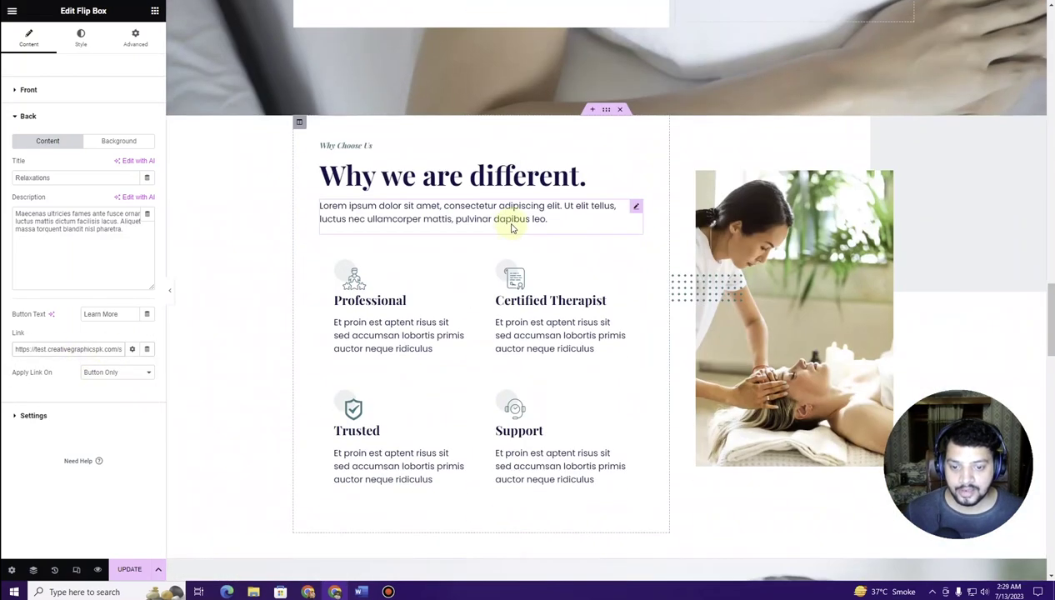
scroll(510, 226, down, 8)
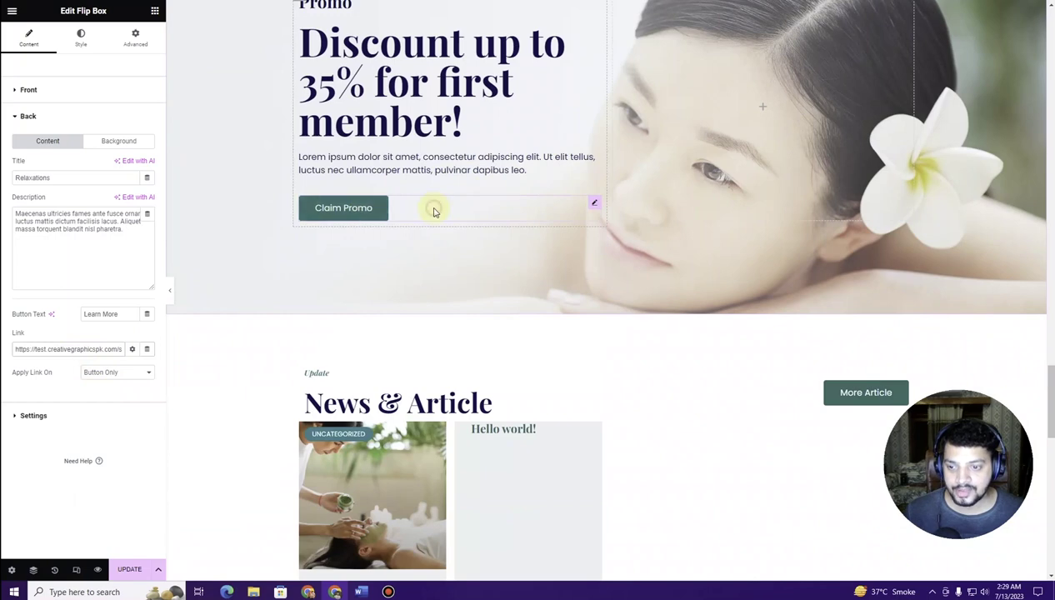
click(433, 211)
click(43, 159)
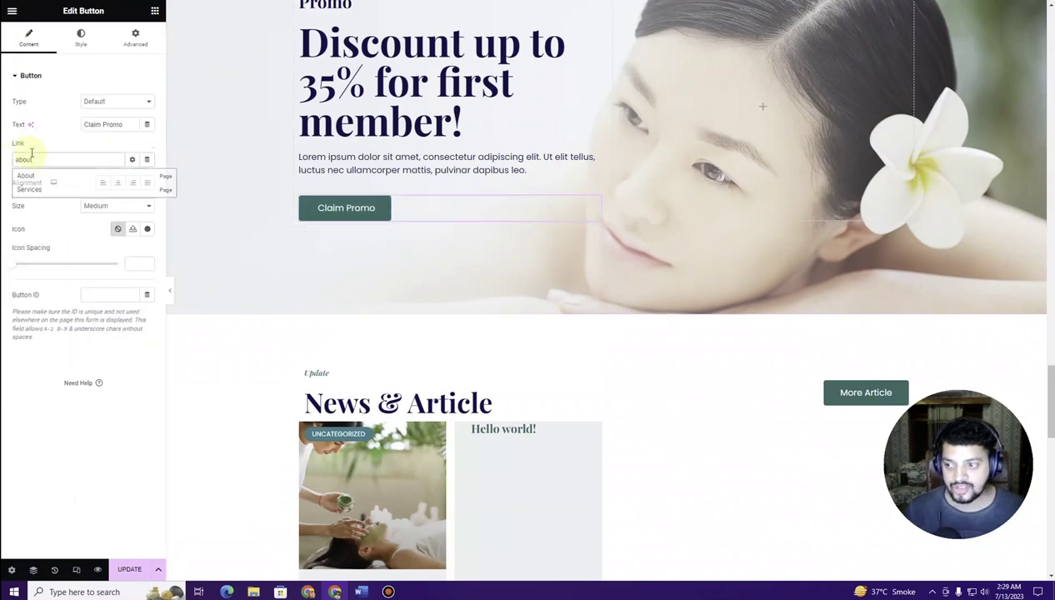
click(45, 172)
Step: Link the More Article button in the News & Article section to the Blog page and update the Home page
scroll(687, 156, down, 3)
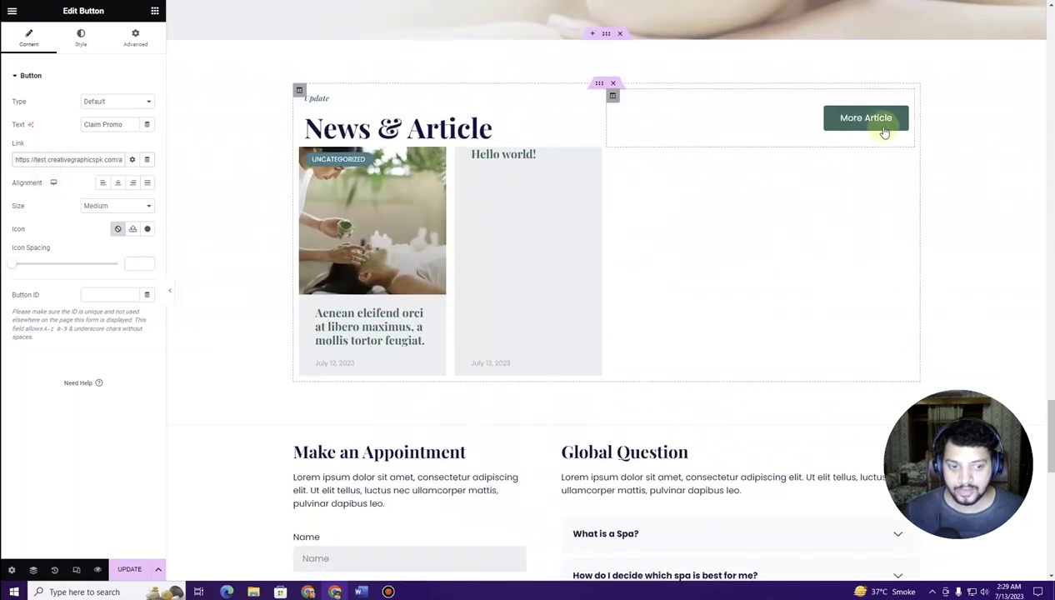
click(888, 115)
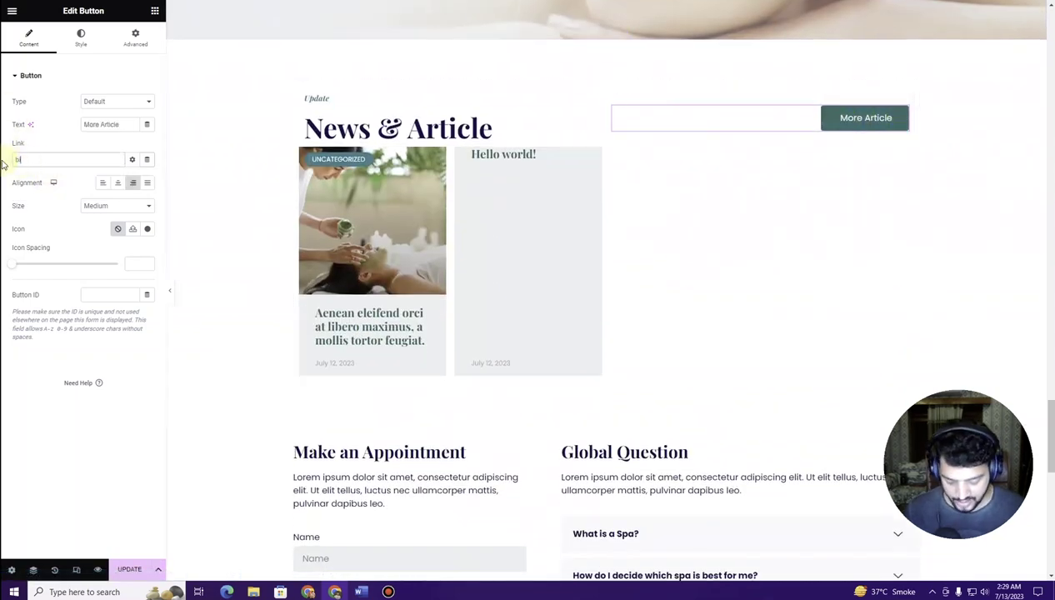
click(38, 172)
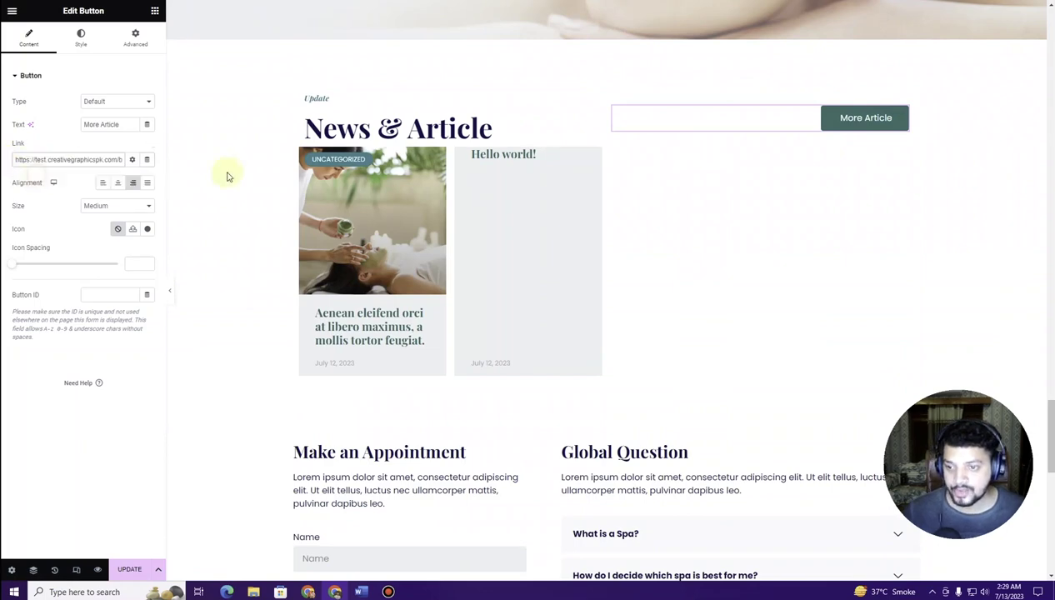
scroll(554, 139, down, 5)
scroll(554, 138, down, 5)
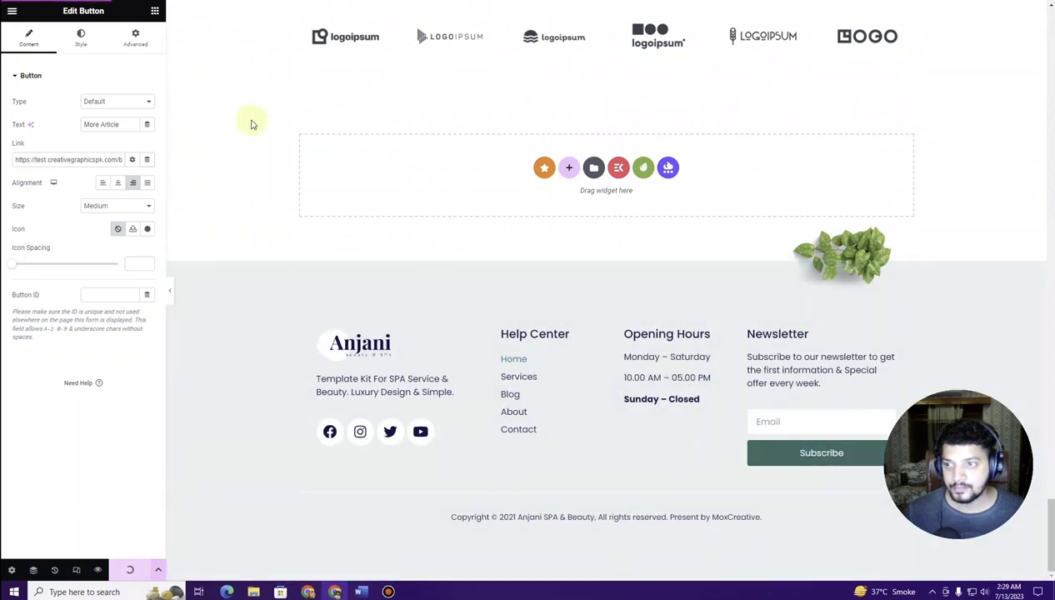
scroll(253, 124, up, 10)
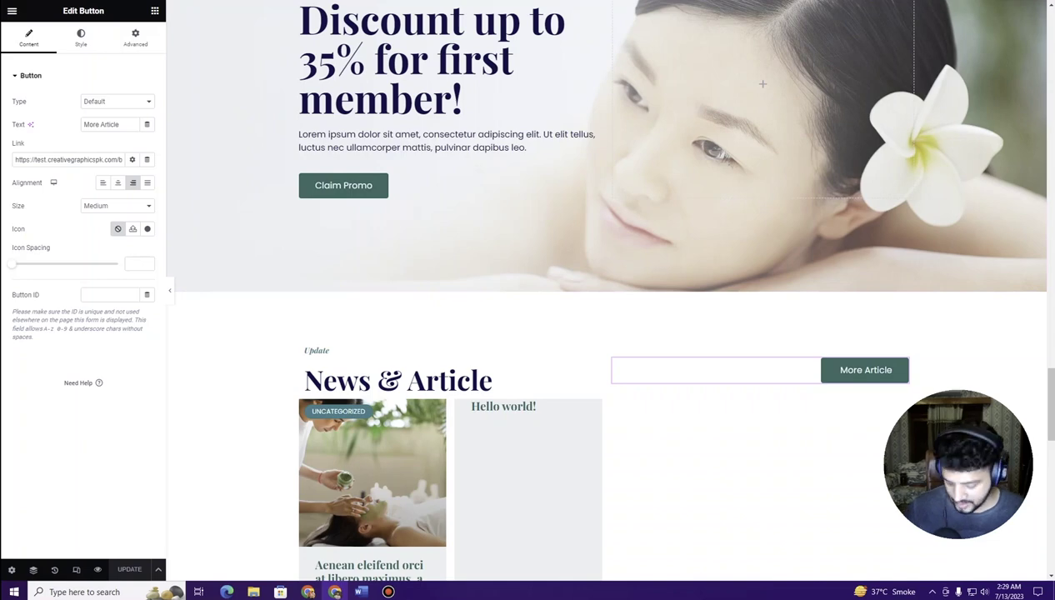
key(ctrl+t)
text(https://test.creativegraphicspk.com/)
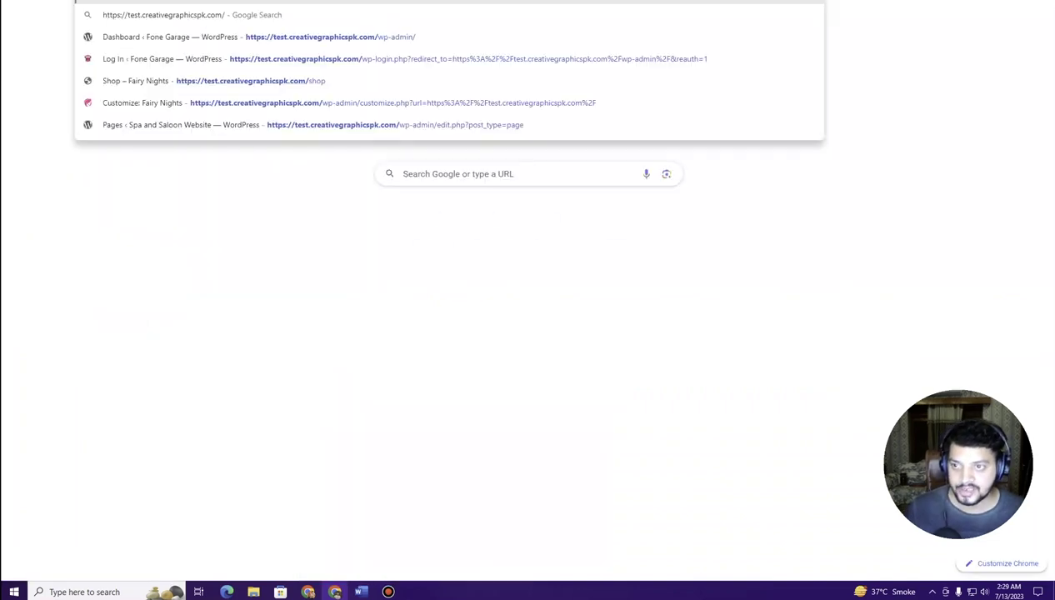
click(177, 117)
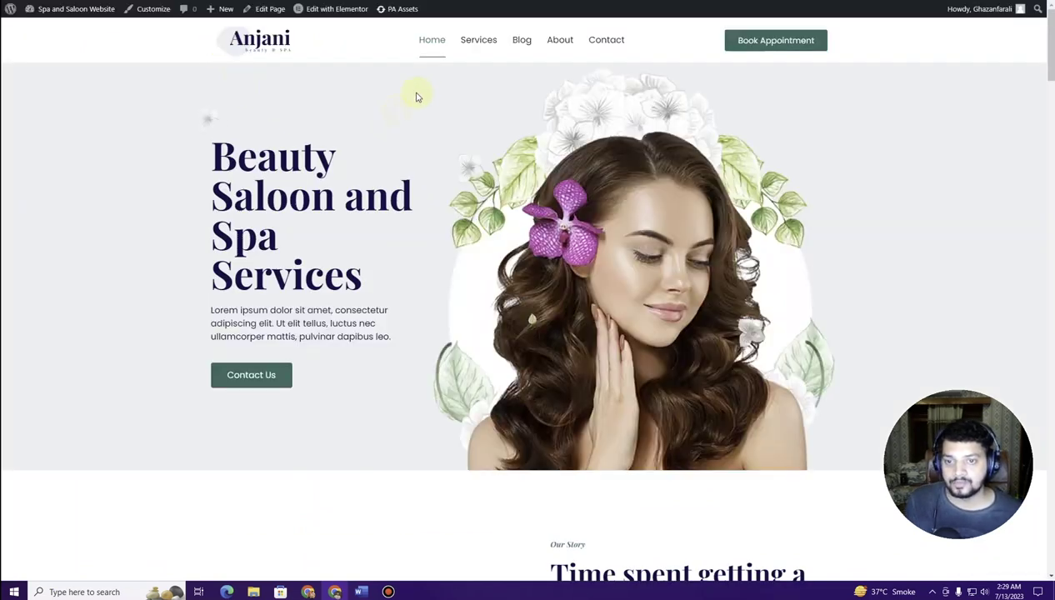
Step: Examine the live Home page's sections from the hero down to the footer, then back up to News & Article
scroll(407, 122, down, 3)
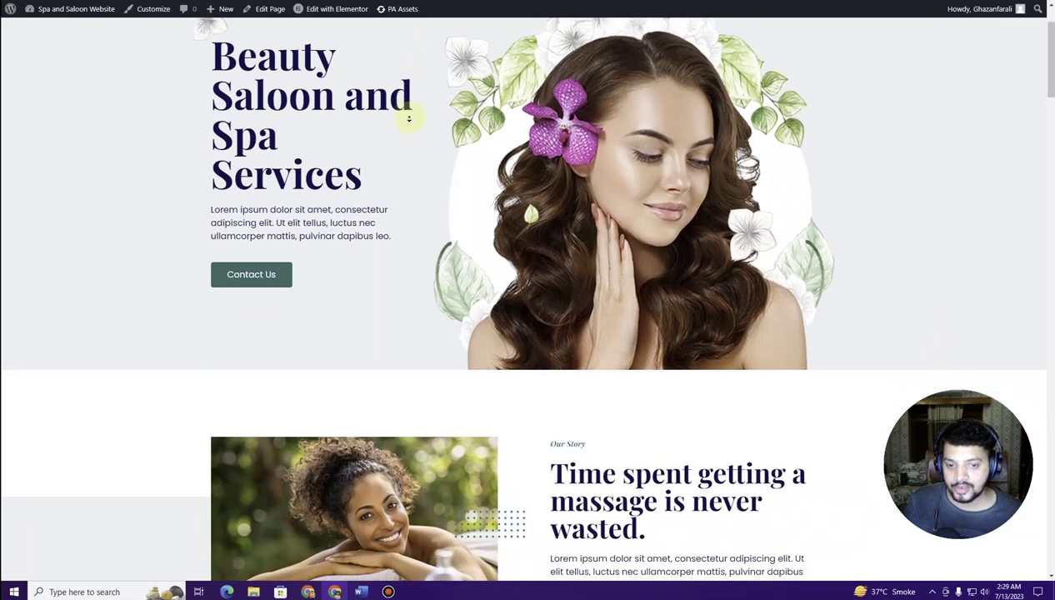
scroll(407, 123, down, 6)
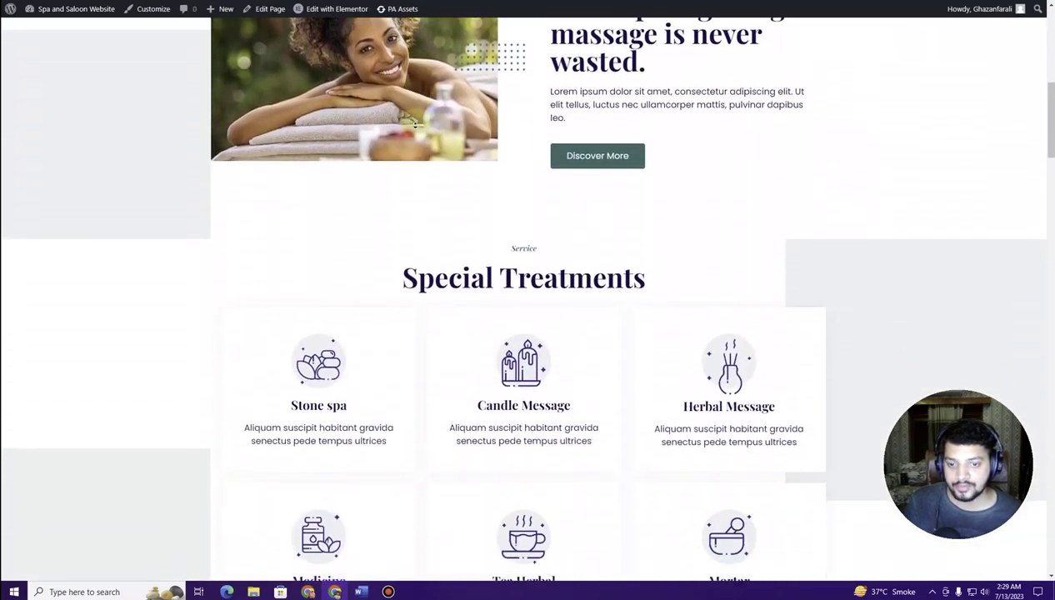
scroll(415, 129, down, 5)
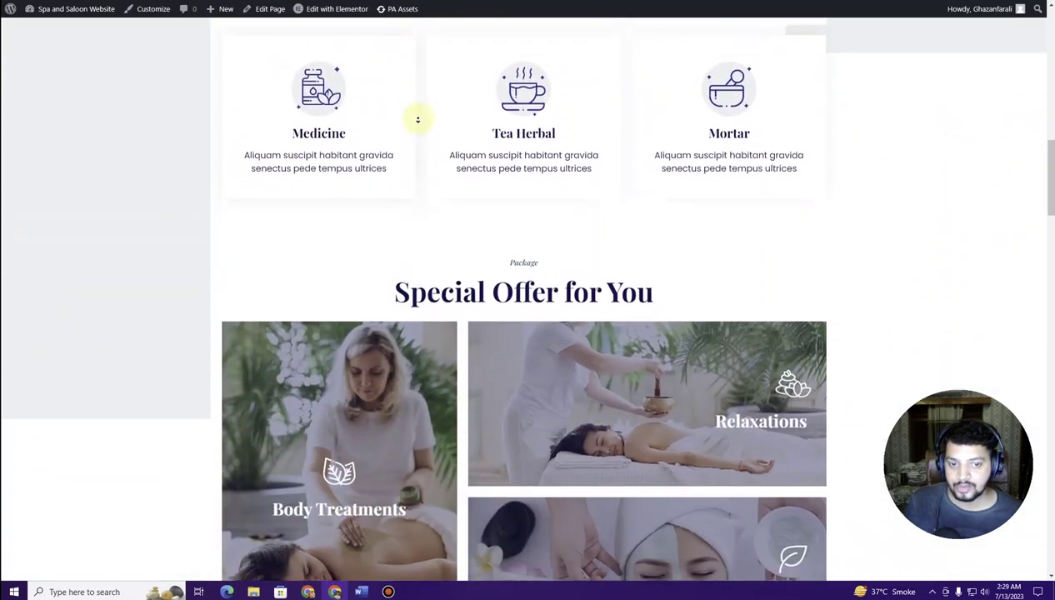
scroll(418, 116, down, 3)
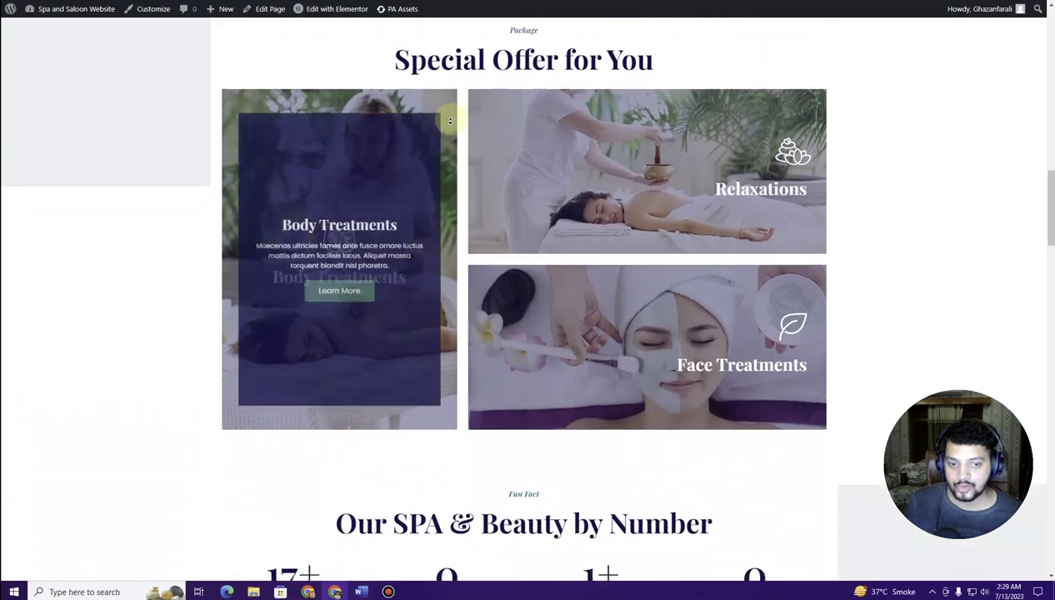
scroll(450, 120, down, 3)
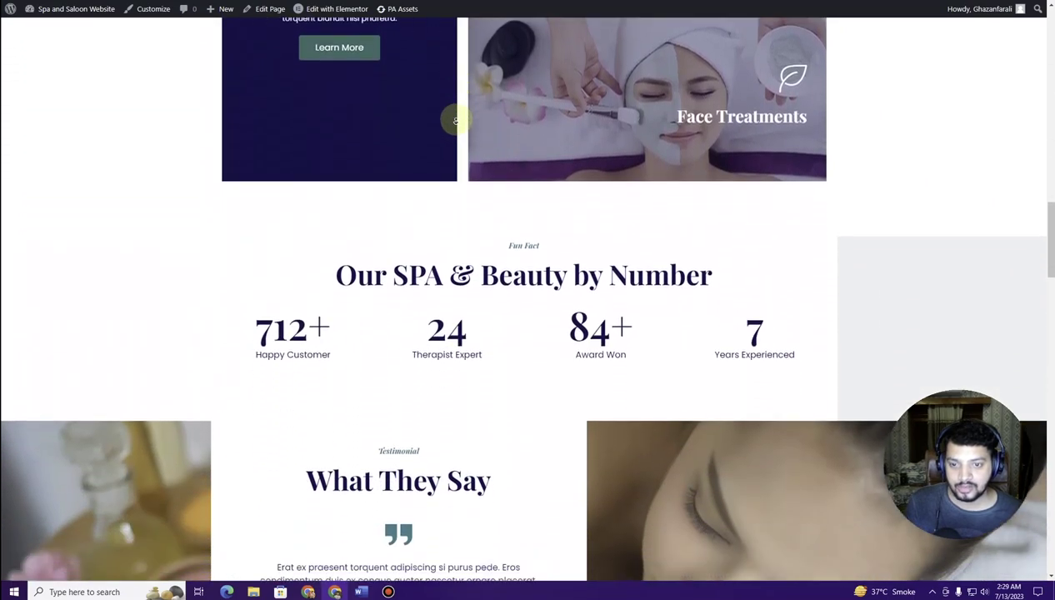
scroll(455, 121, down, 4)
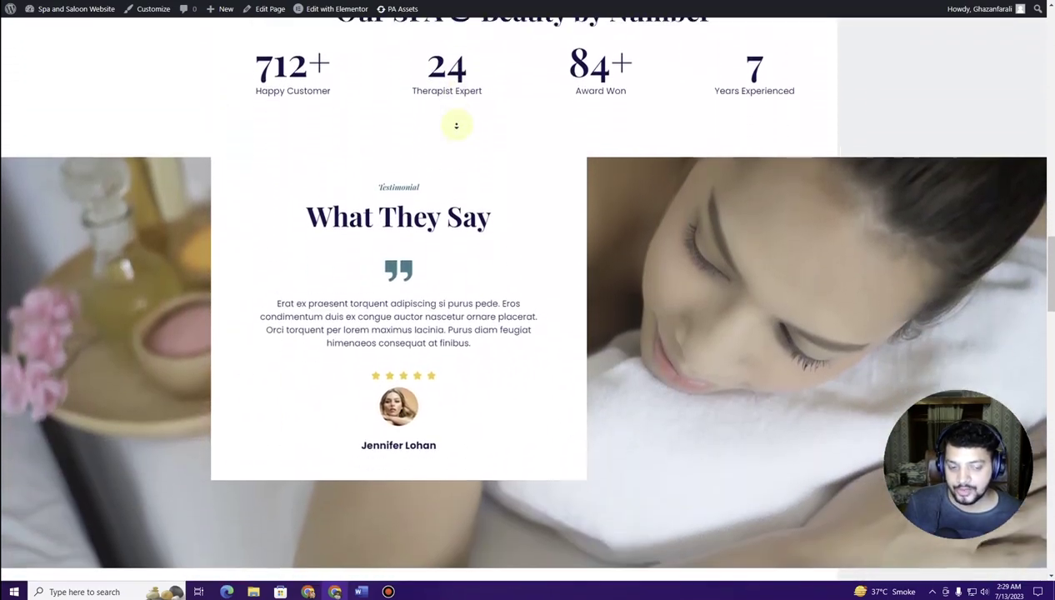
scroll(457, 129, down, 6)
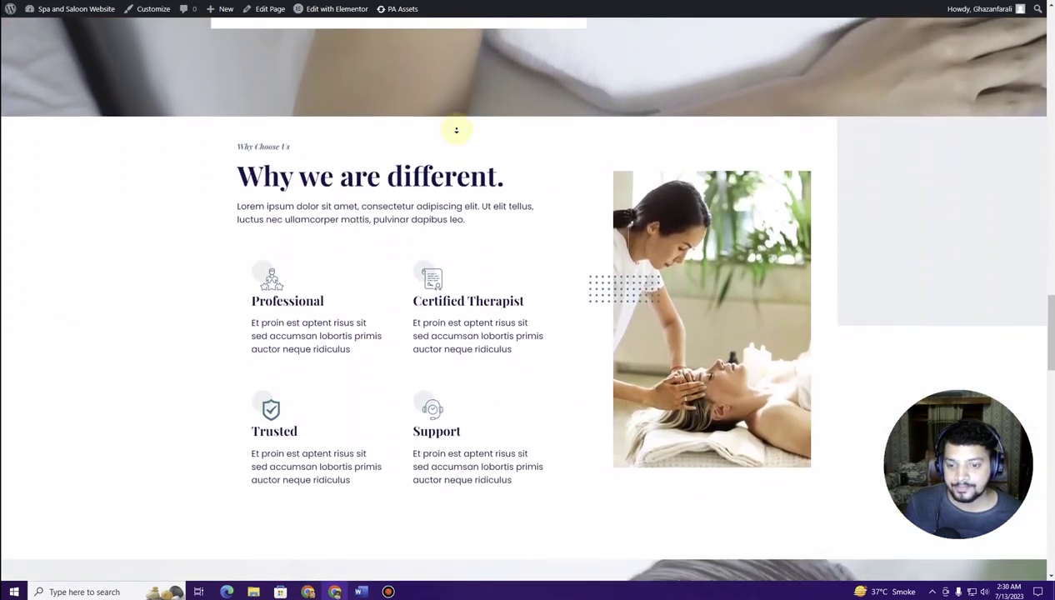
scroll(456, 130, down, 13)
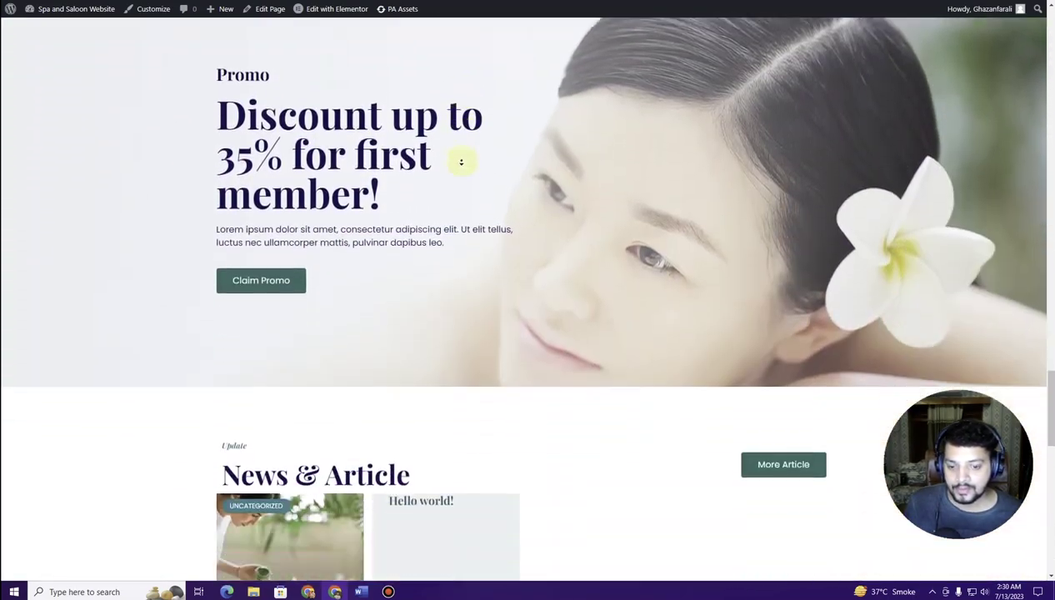
scroll(465, 148, down, 7)
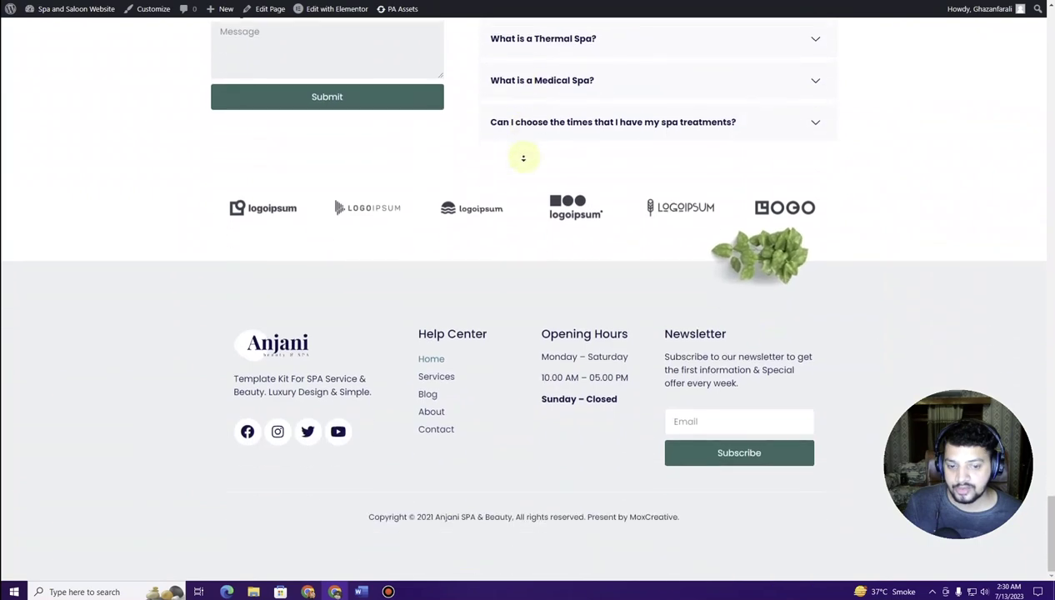
scroll(532, 68, up, 3)
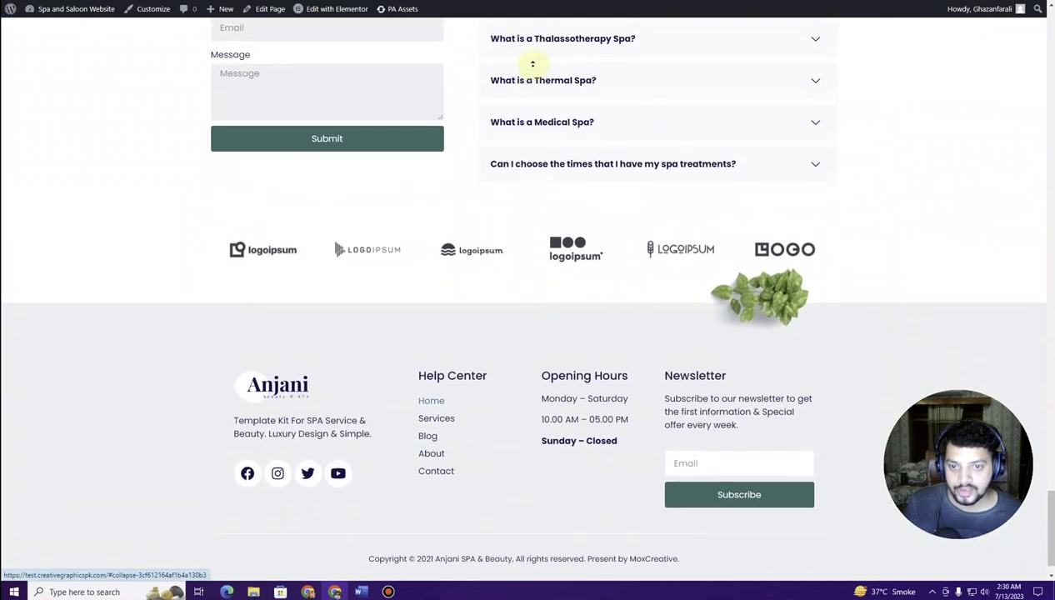
scroll(532, 61, up, 4)
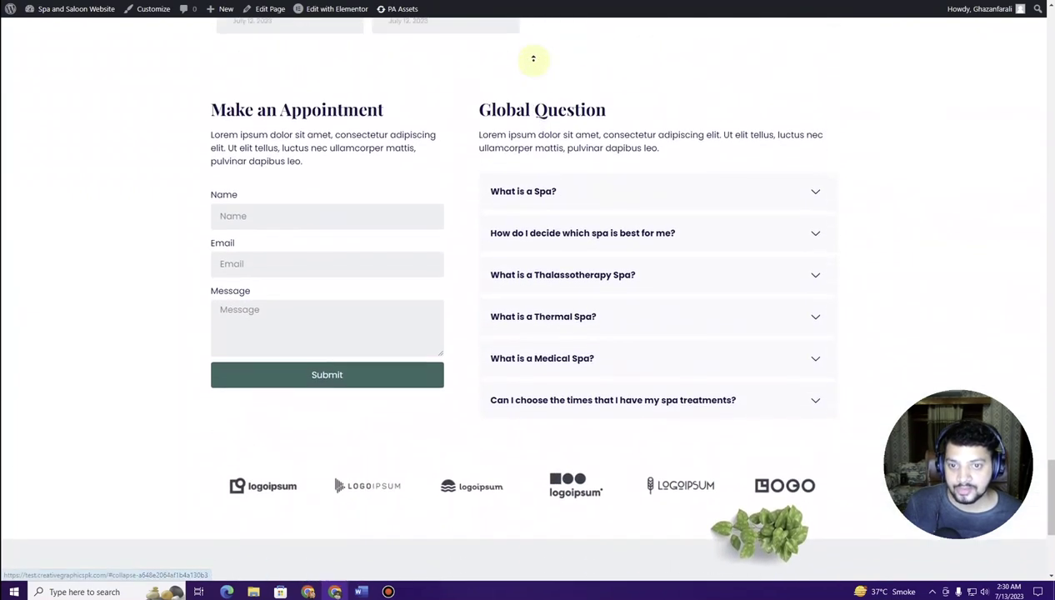
scroll(532, 55, up, 5)
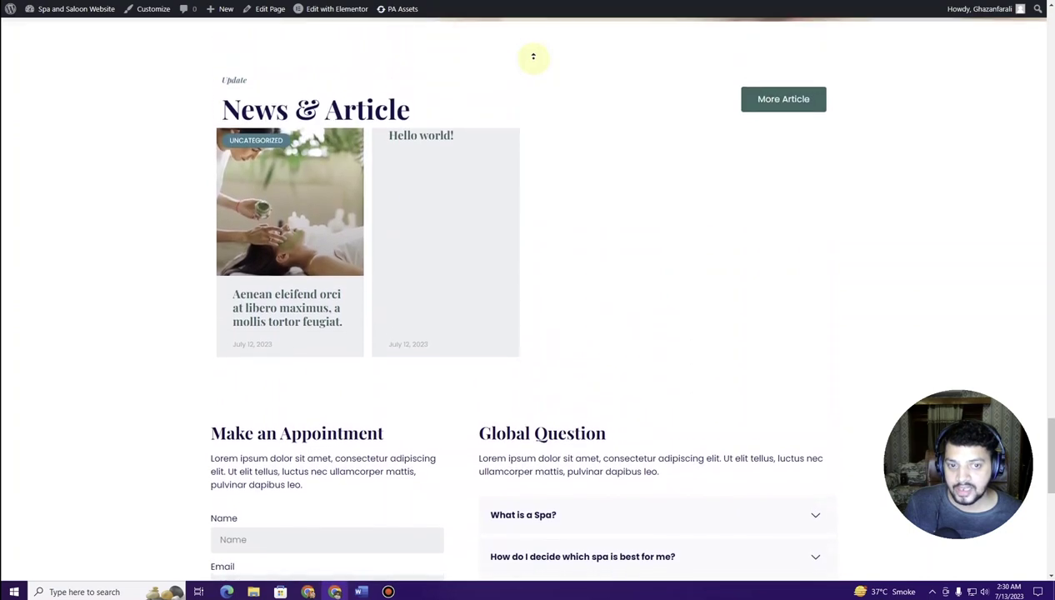